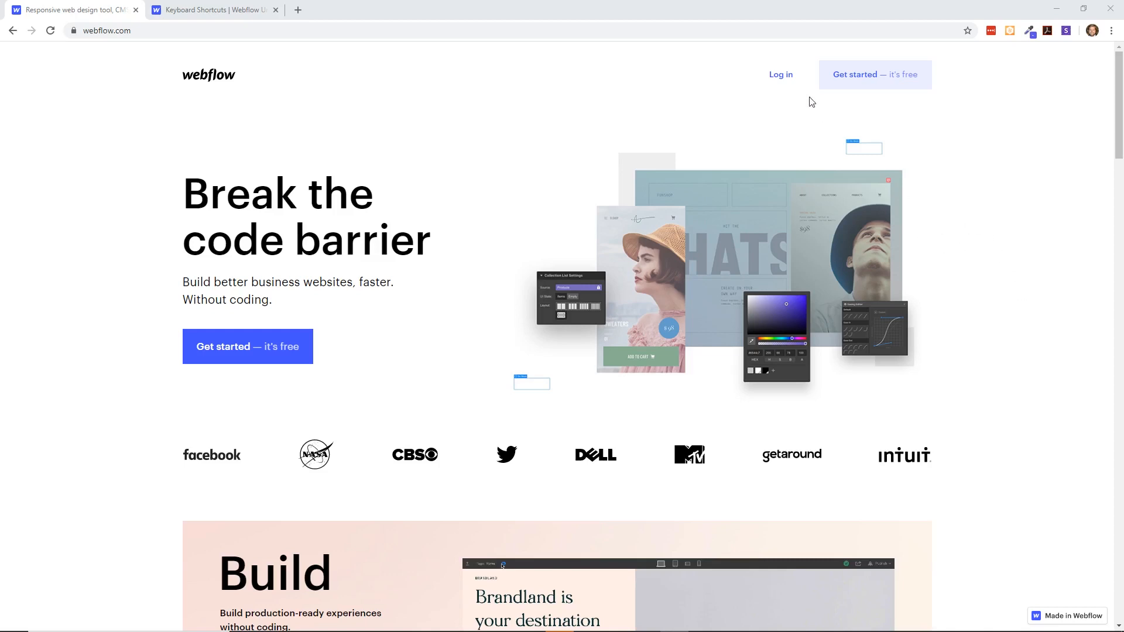
- Open the account login page and continue to the option for people without an account
left_click(781, 74)
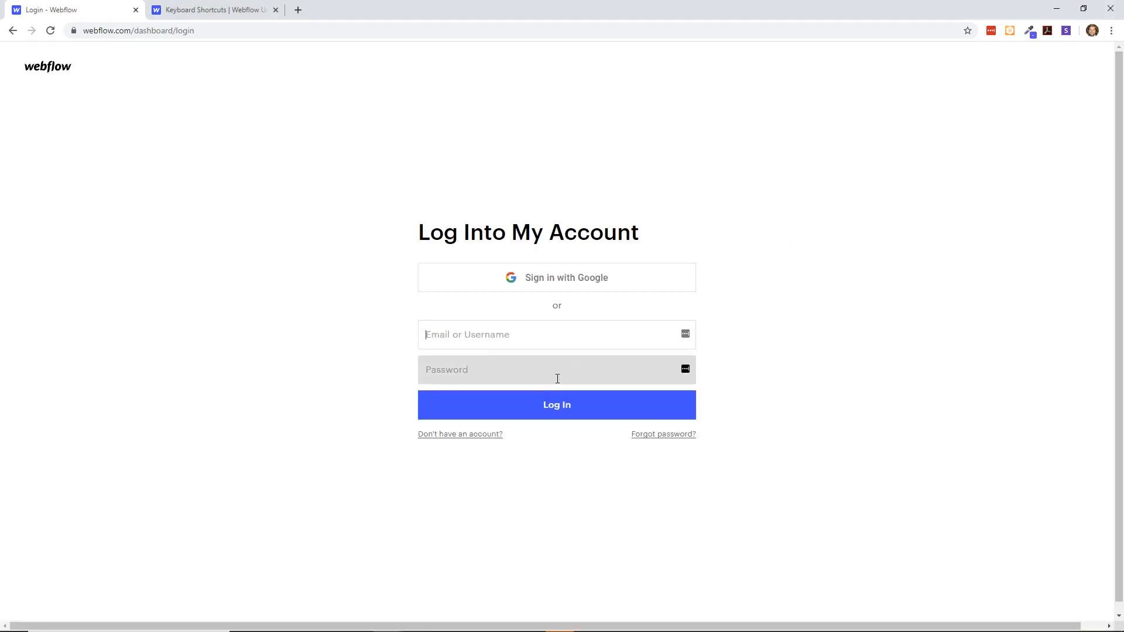
left_click(484, 441)
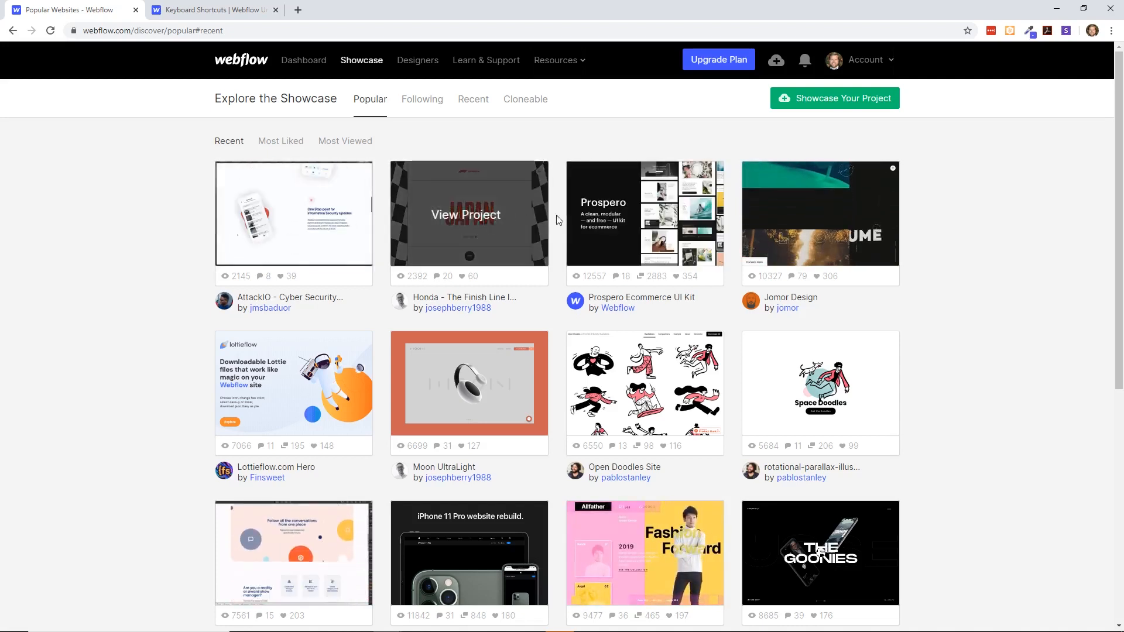
- Open the AttackIO cyber security project in the showcase and read through its description and comments
left_click(321, 209)
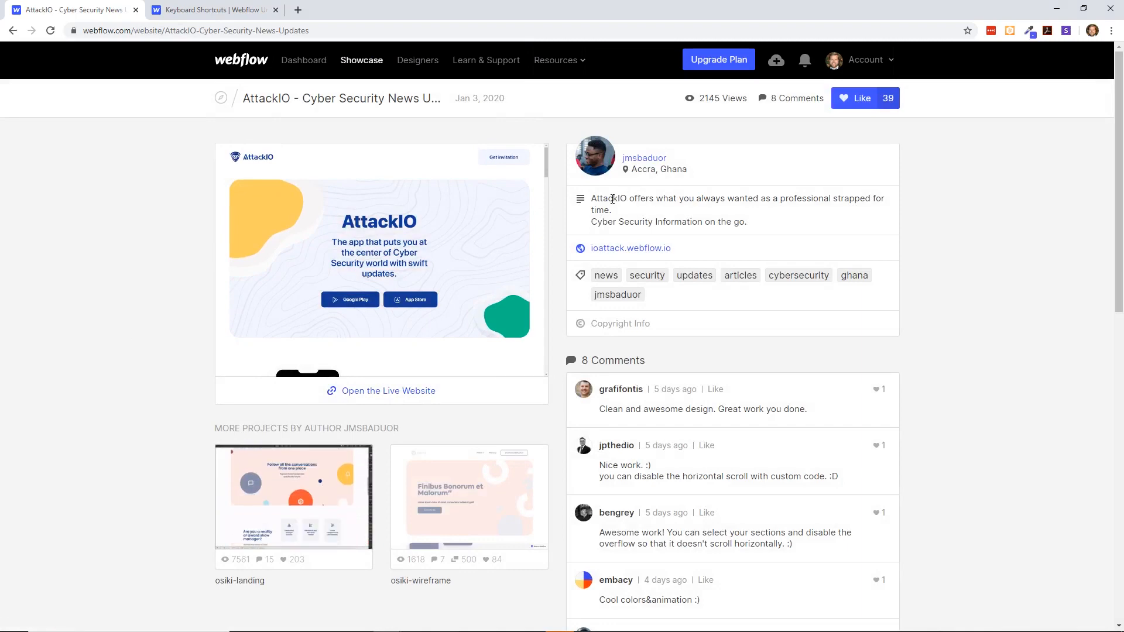
left_click_drag(613, 199, 761, 223)
scroll(701, 299, "down", 3)
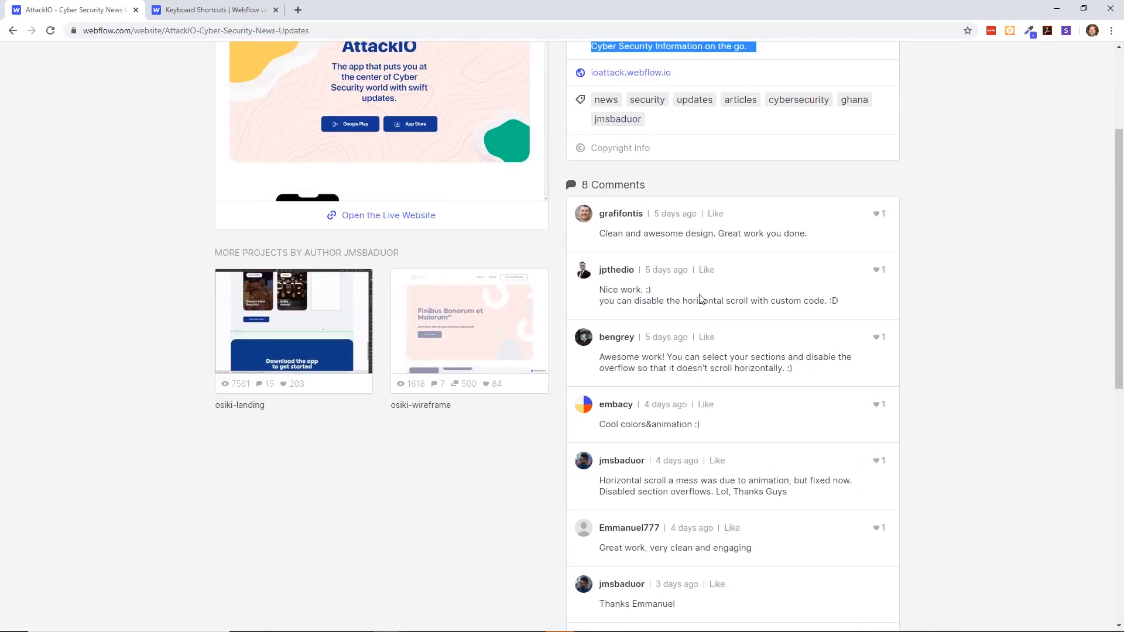
scroll(468, 328, "up", 3)
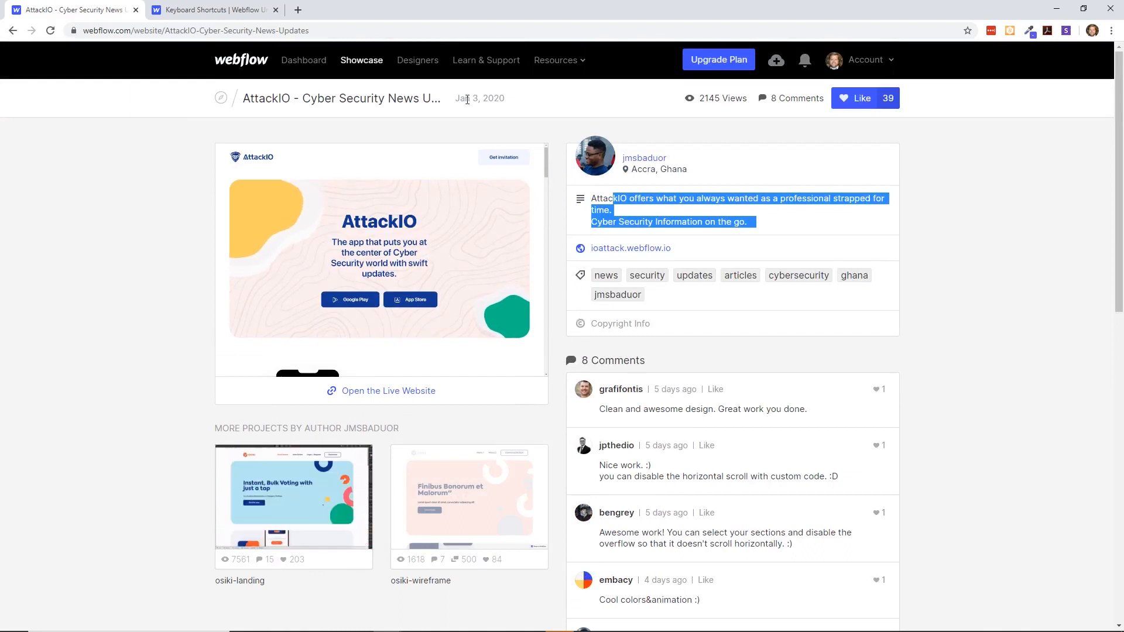
- Start a new project from the dashboard and look over the starter presets and the new and free templates
left_click(302, 60)
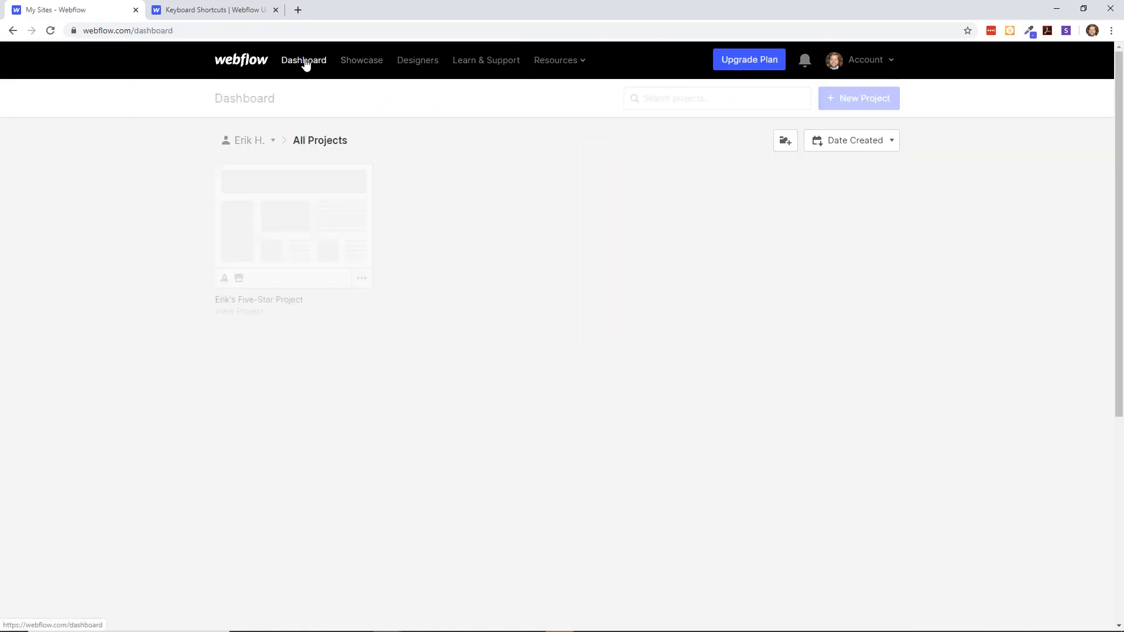
mouse_move(284, 190)
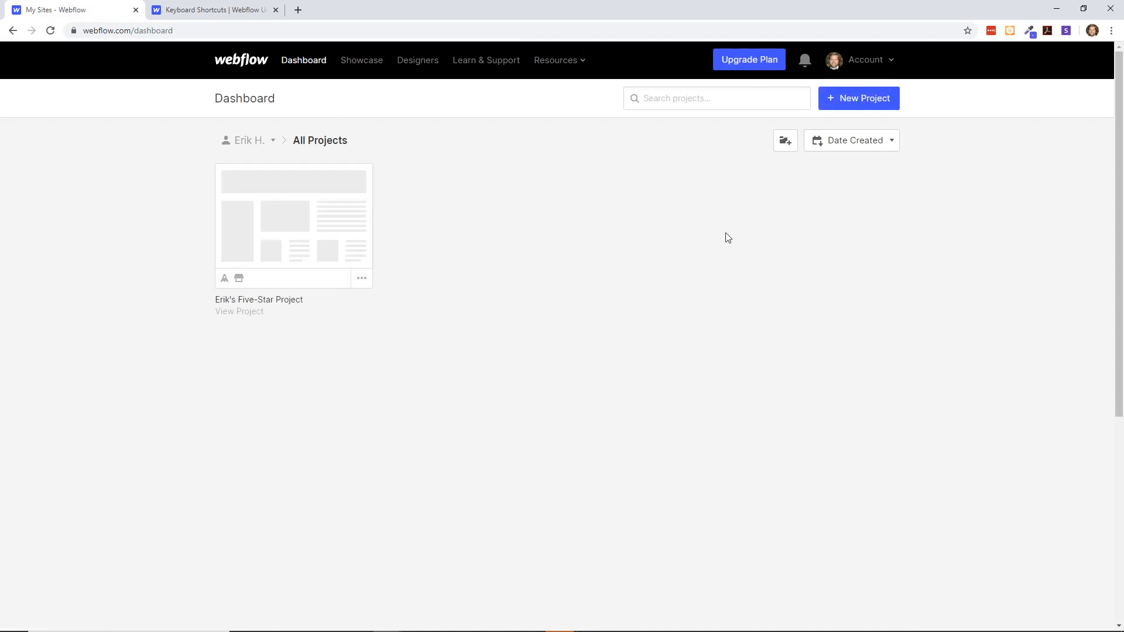
left_click(837, 100)
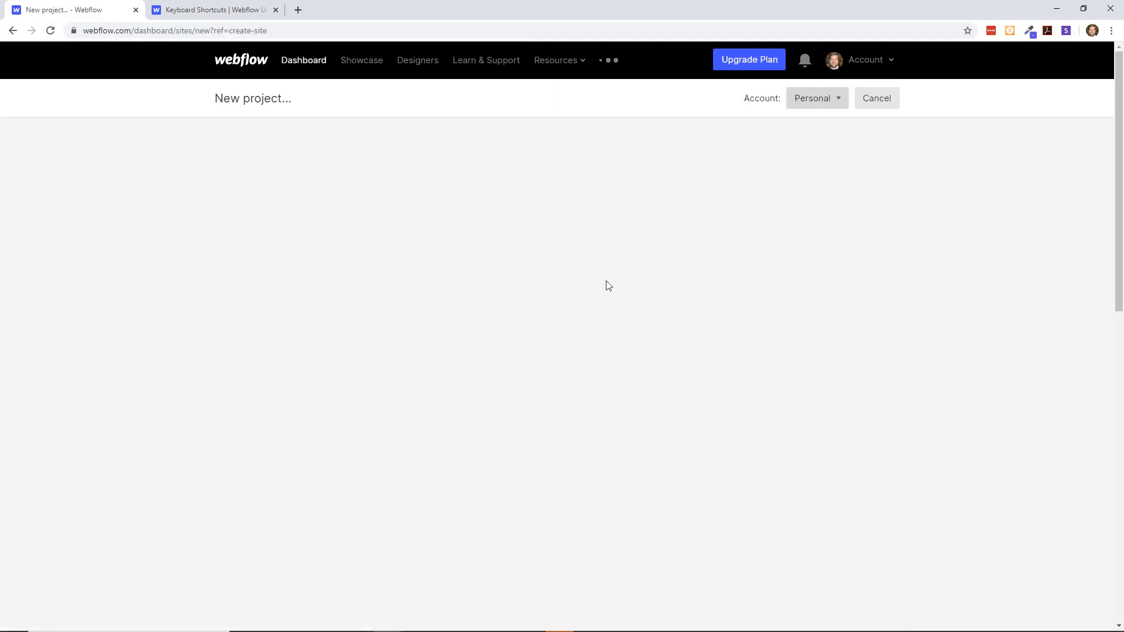
mouse_move(613, 305)
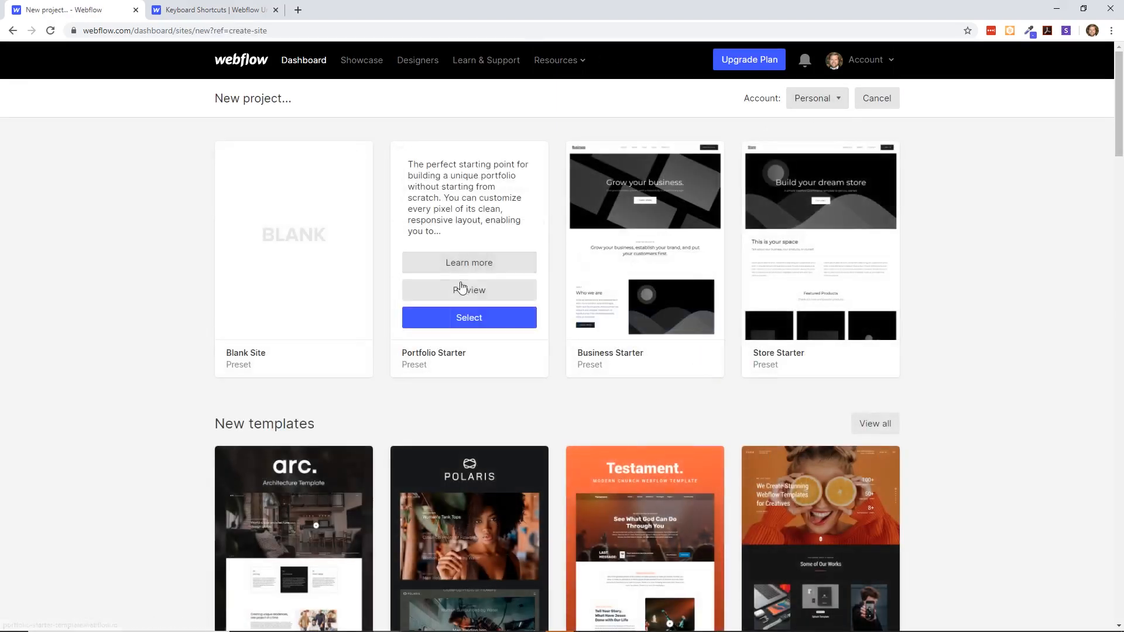
mouse_move(460, 159)
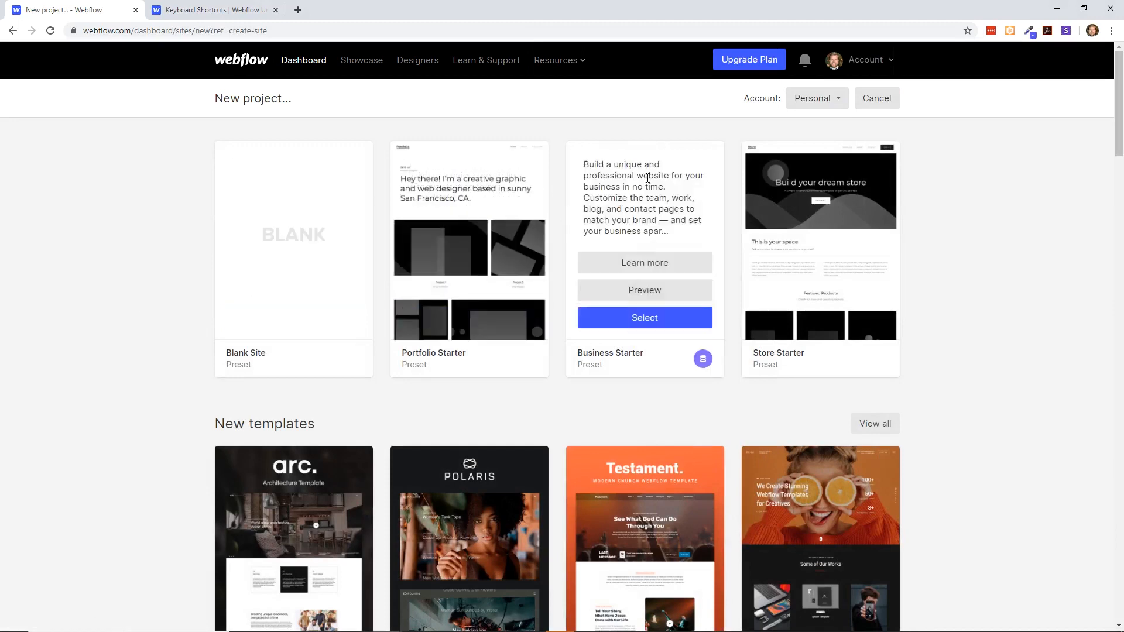
mouse_move(843, 198)
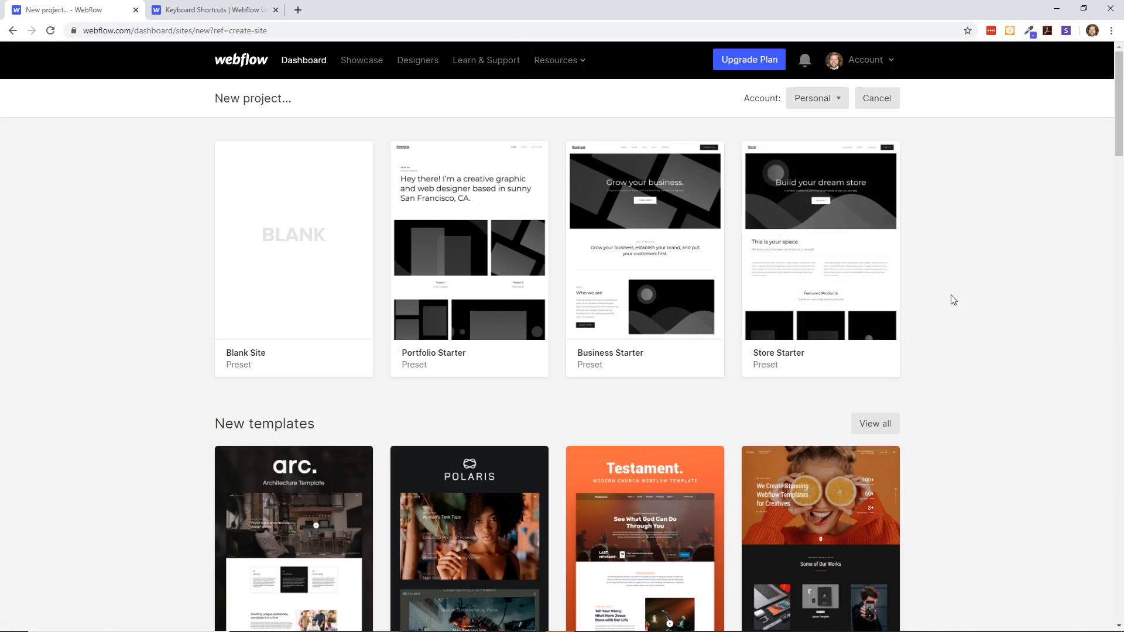
scroll(953, 300, "down", 3)
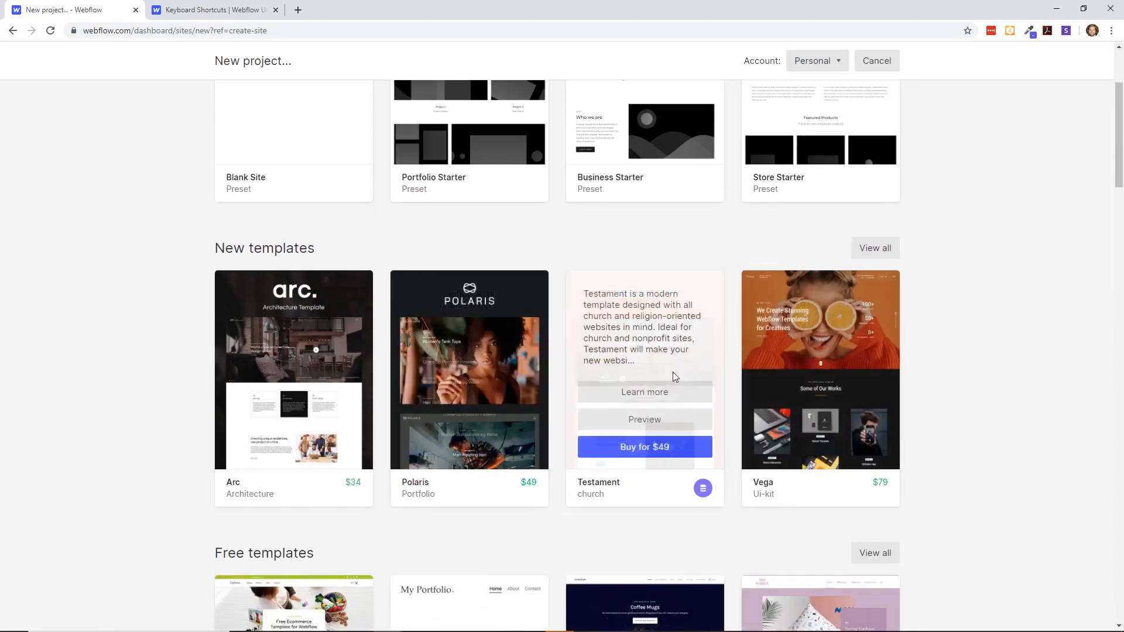
scroll(909, 419, "down", 3)
scroll(911, 417, "up", 6)
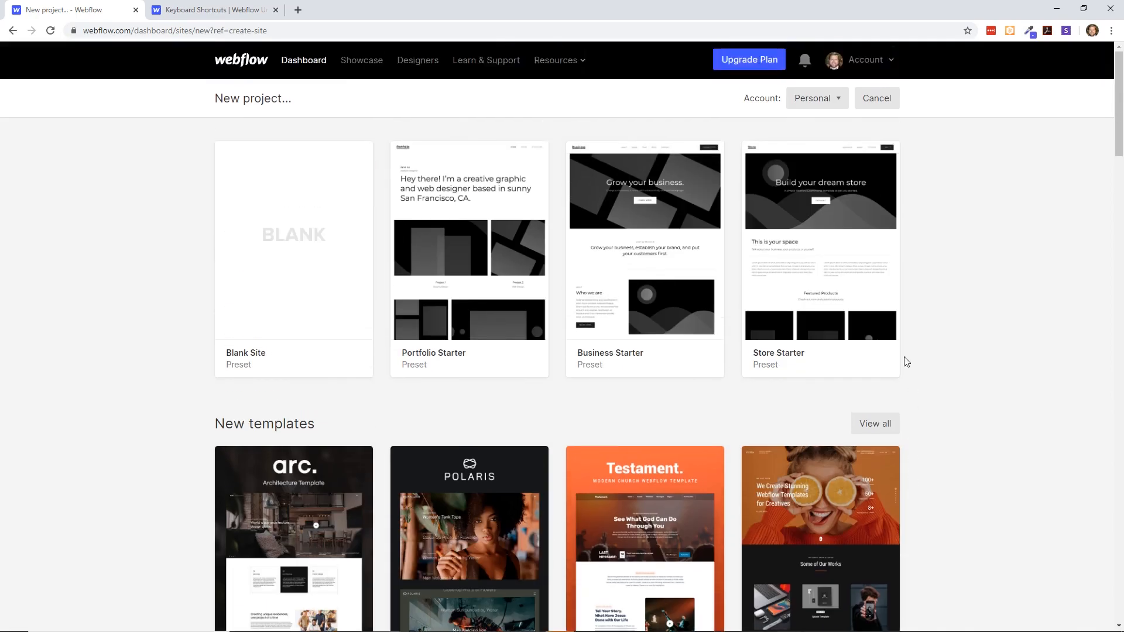
- Create a Blank Site project named with the owner's first name followed by "YouTube Video JavaScript"
mouse_move(291, 230)
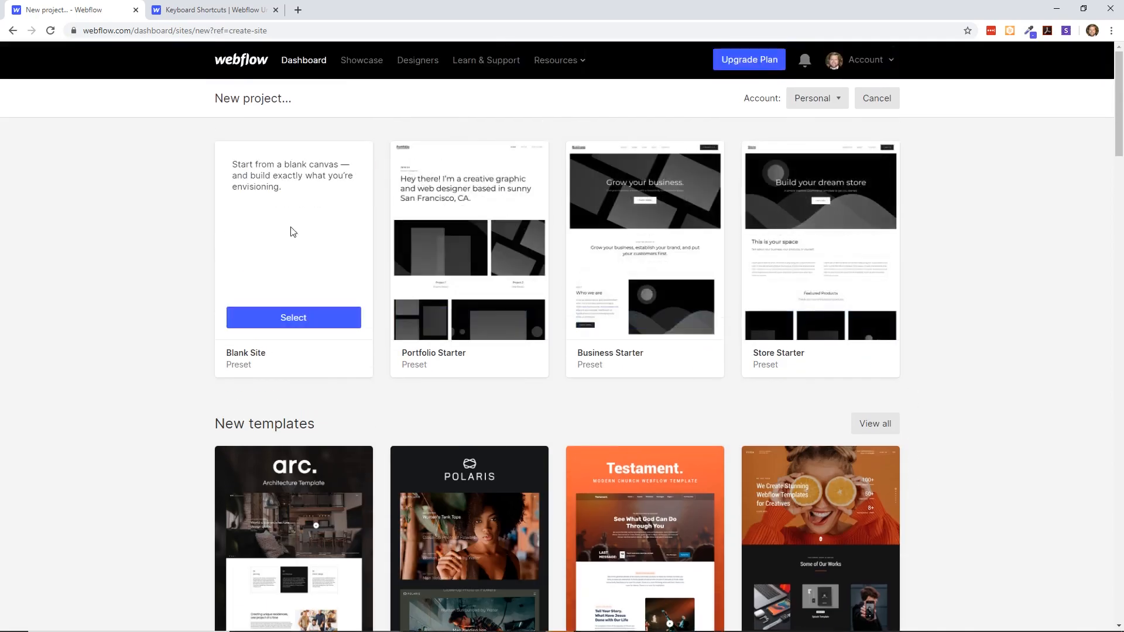
left_click(302, 319)
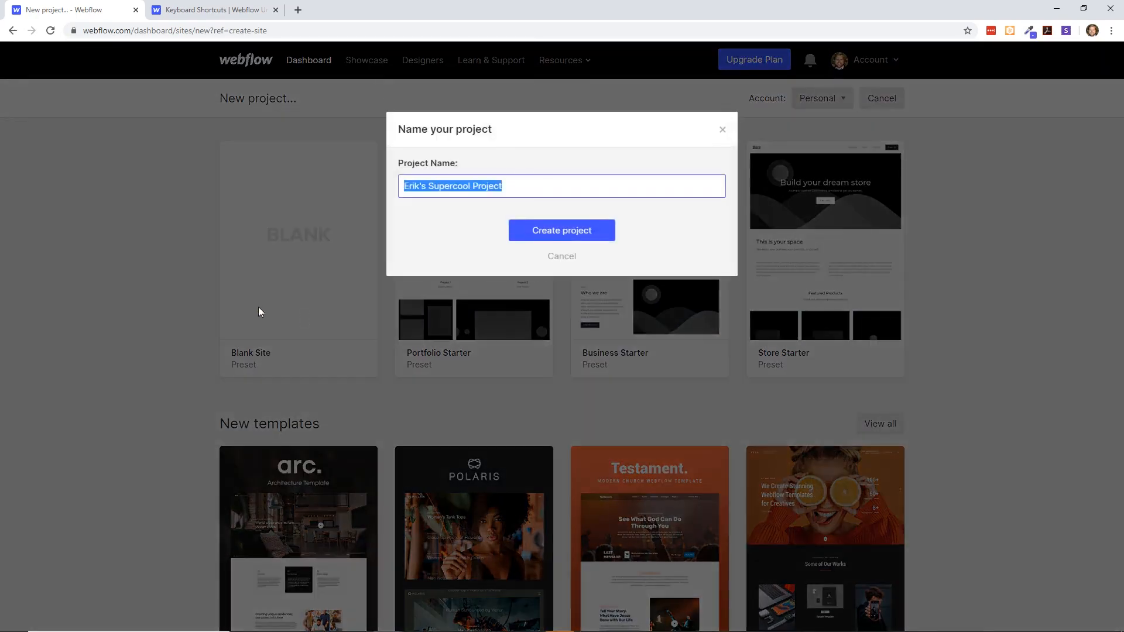
type("Erik YouTube ")
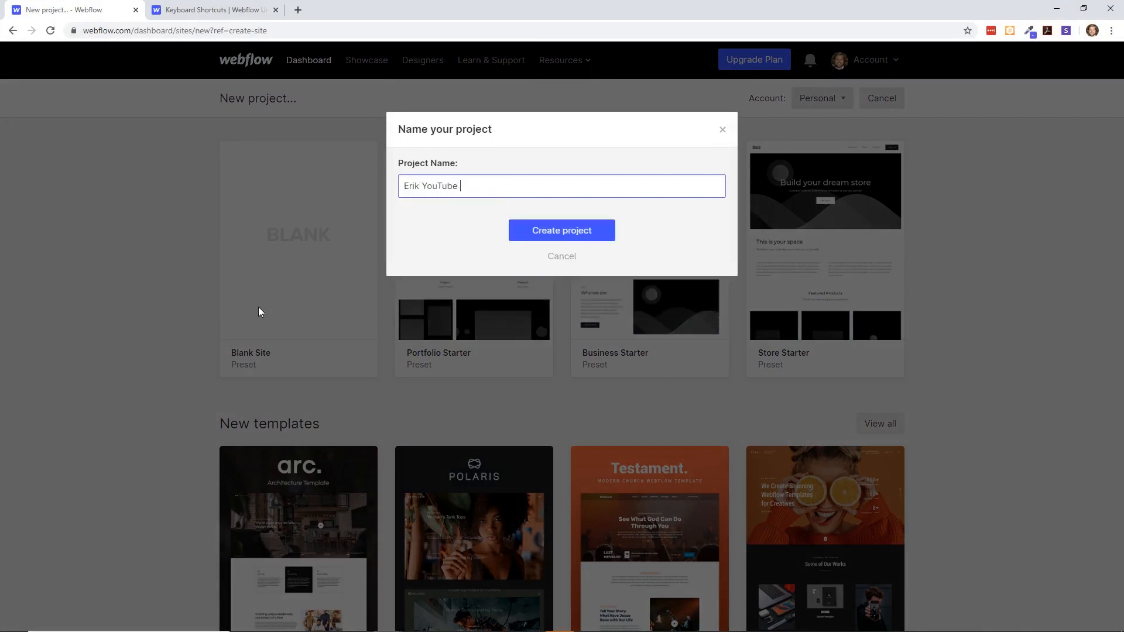
type("Video")
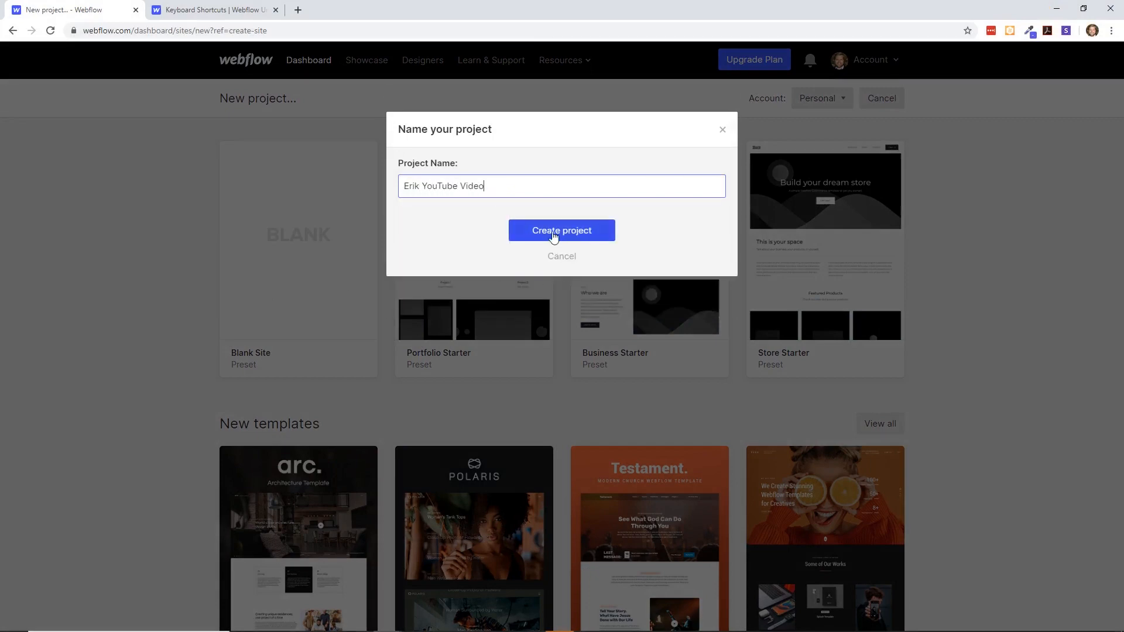
type(" JavaScript")
left_click(564, 232)
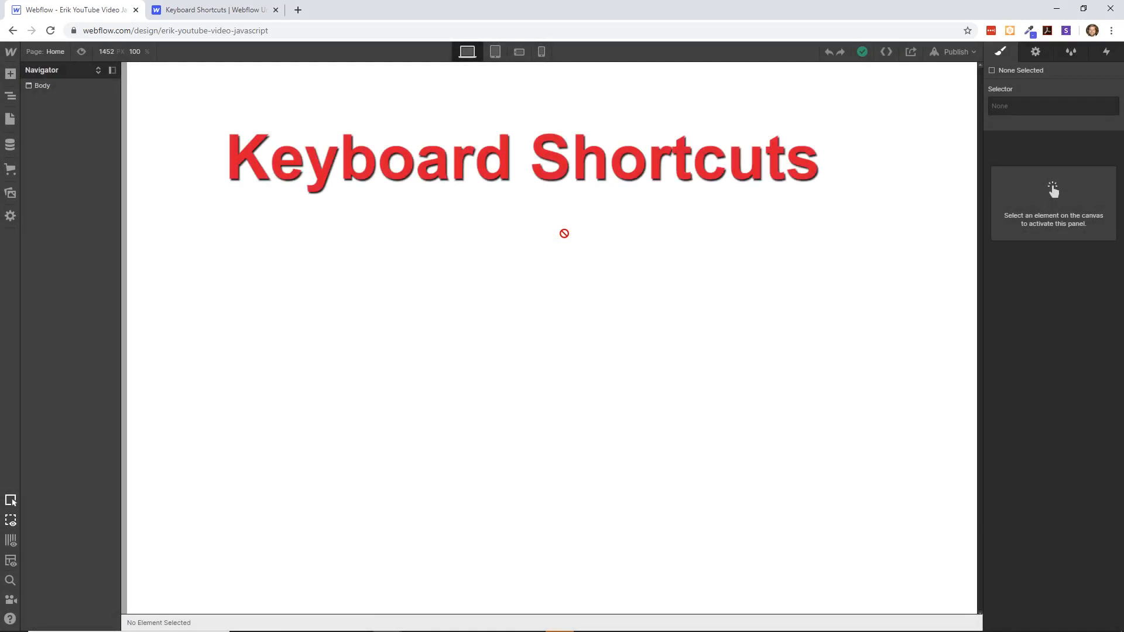
- Read the Webflow University keyboard shortcuts article, covering the general, view, toolbar, tab and copy/paste shortcuts
left_click(233, 10)
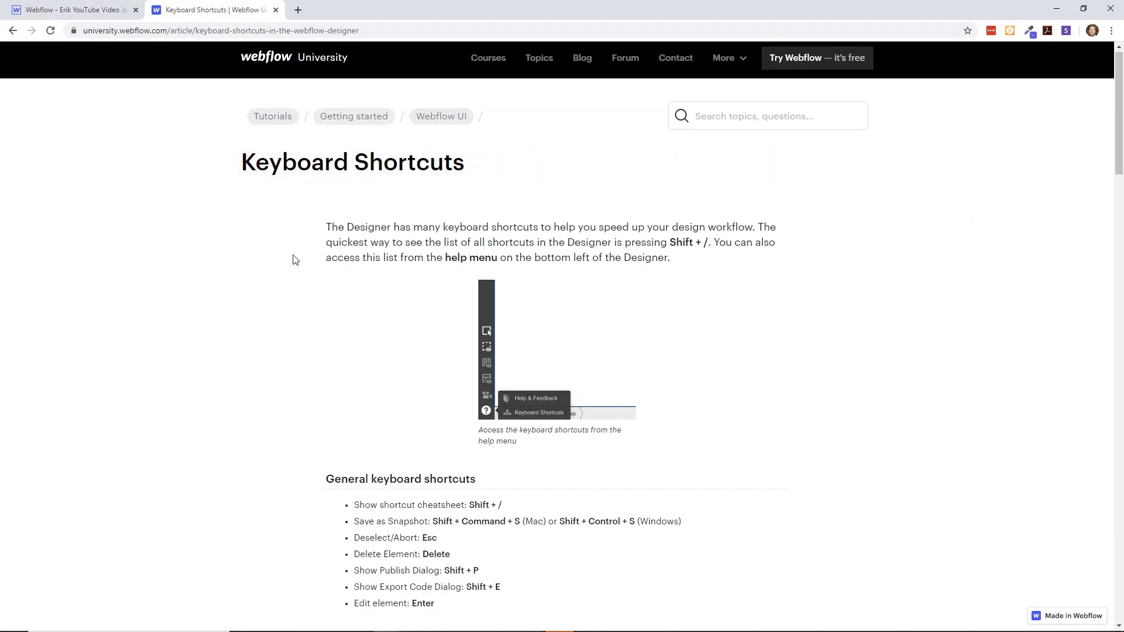
scroll(295, 257, "down", 5)
scroll(294, 259, "down", 2)
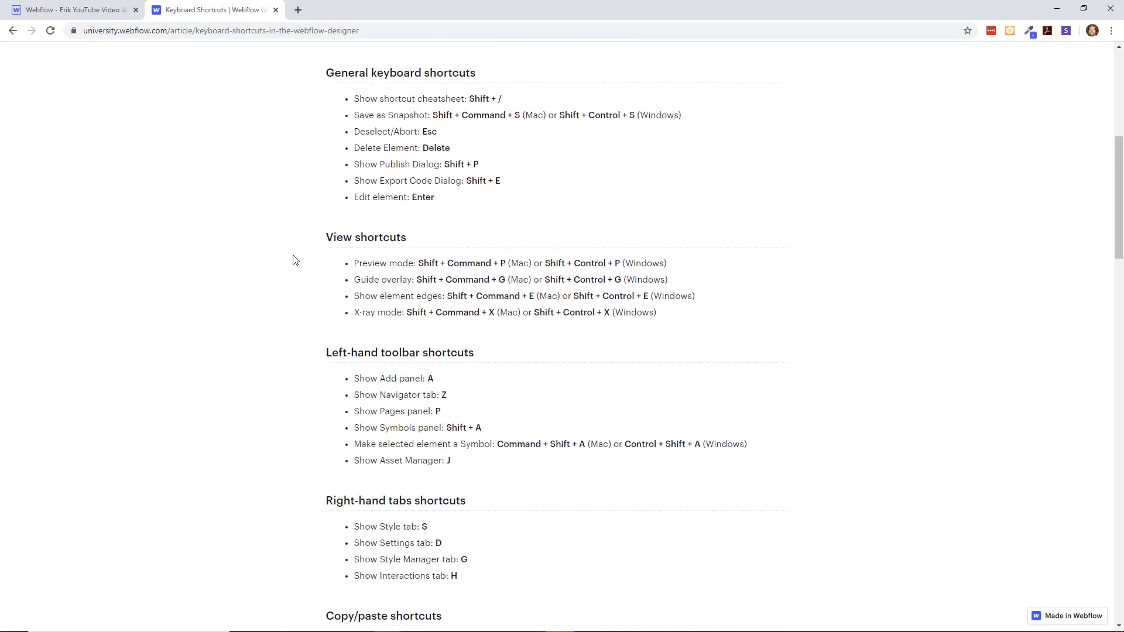
scroll(294, 260, "down", 2)
scroll(294, 260, "up", 4)
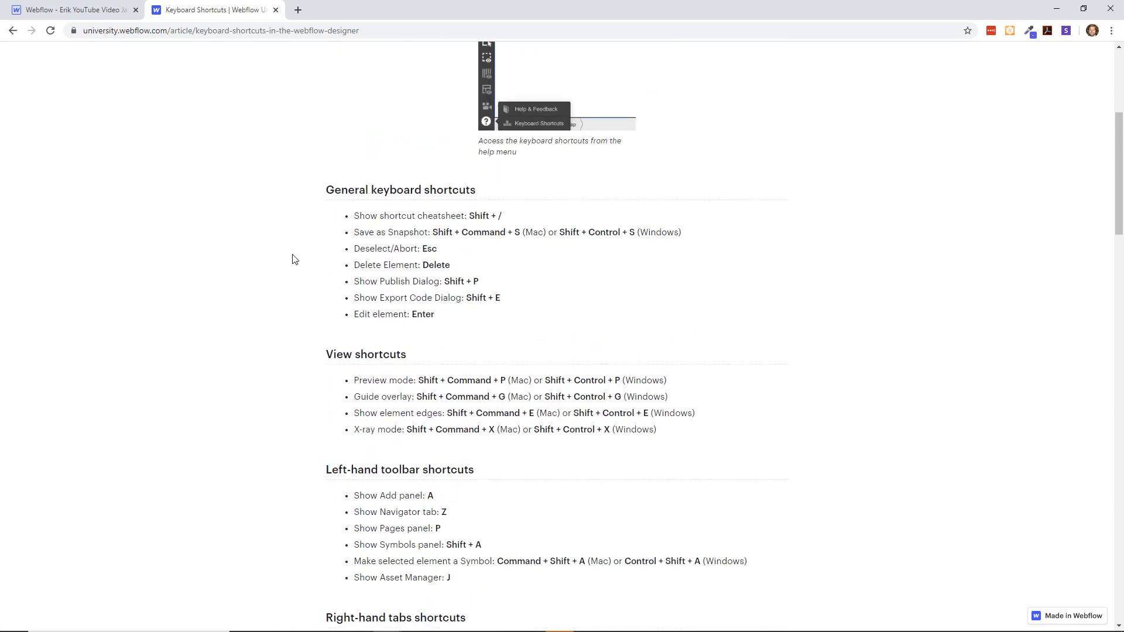
scroll(360, 248, "down", 4)
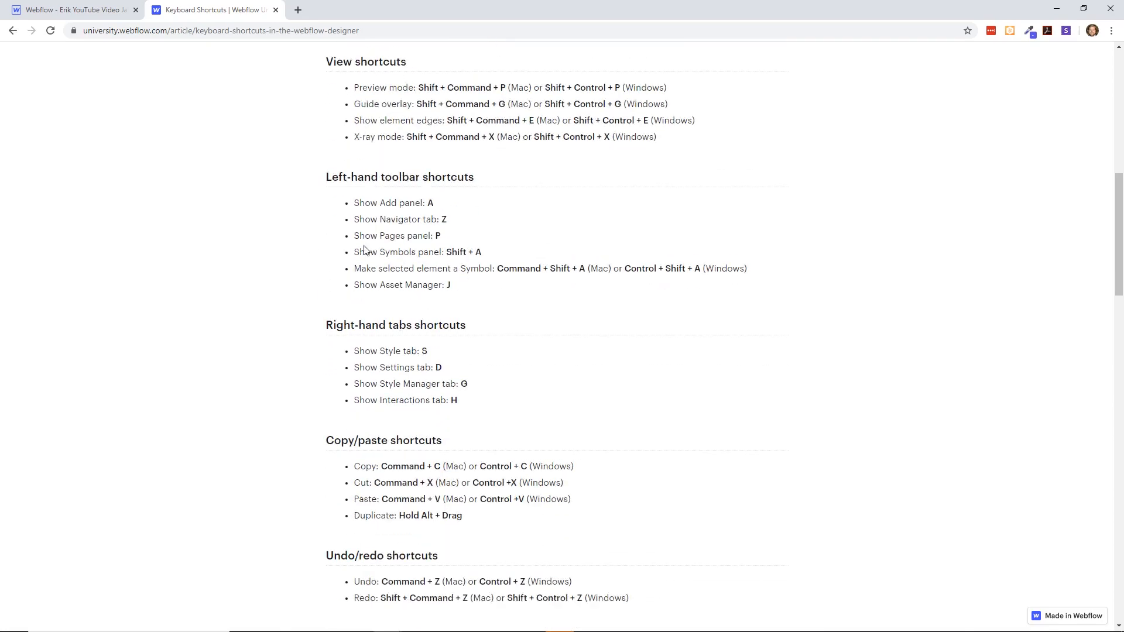
scroll(361, 248, "up", 3)
scroll(361, 248, "down", 3)
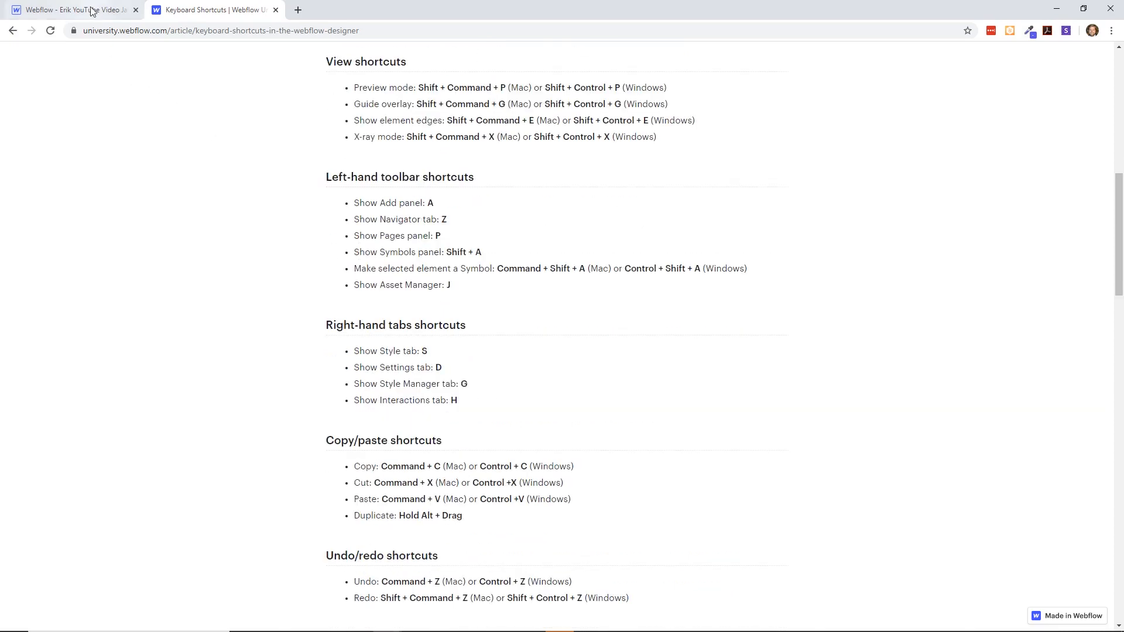
- Return to the project's design canvas, select the Body element, and switch from the list of addable elements to the element tree
left_click(111, 10)
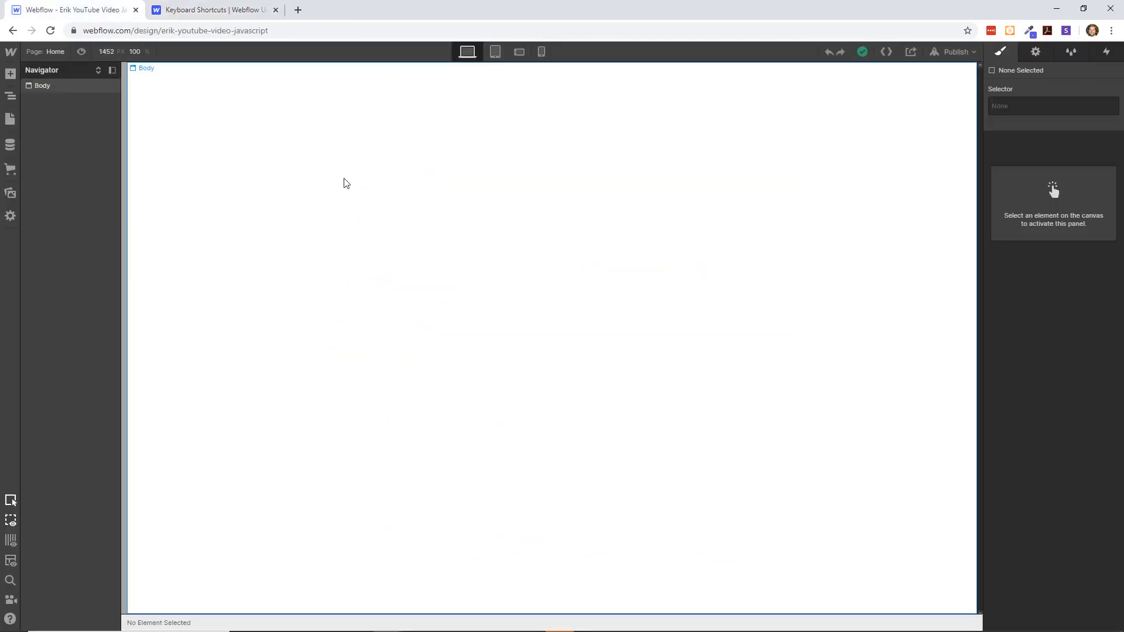
left_click(271, 168)
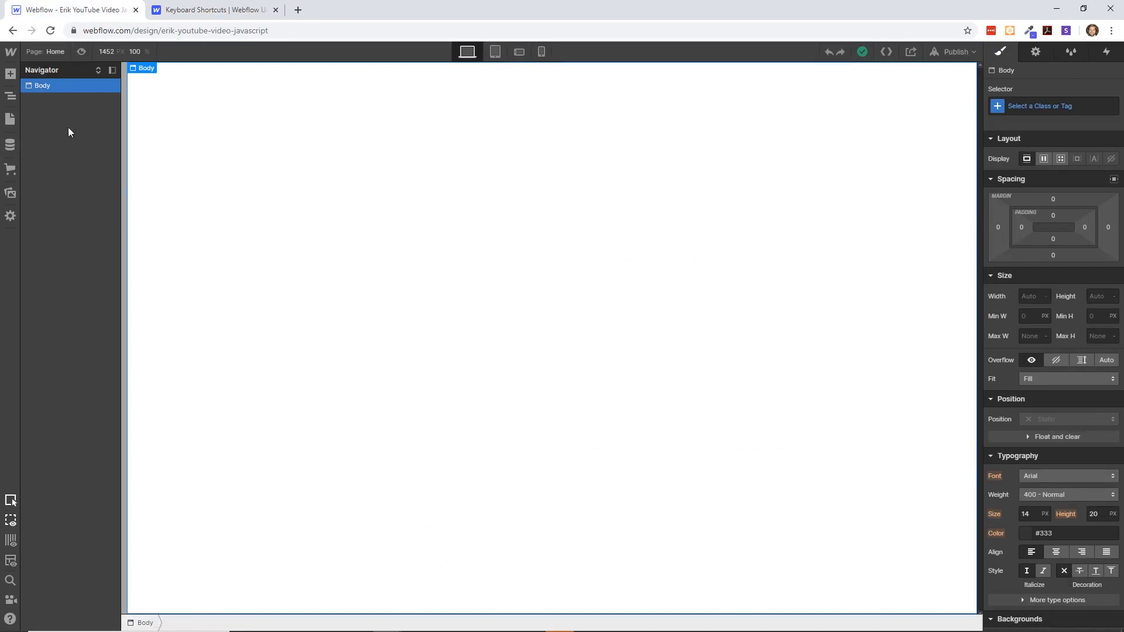
left_click(11, 74)
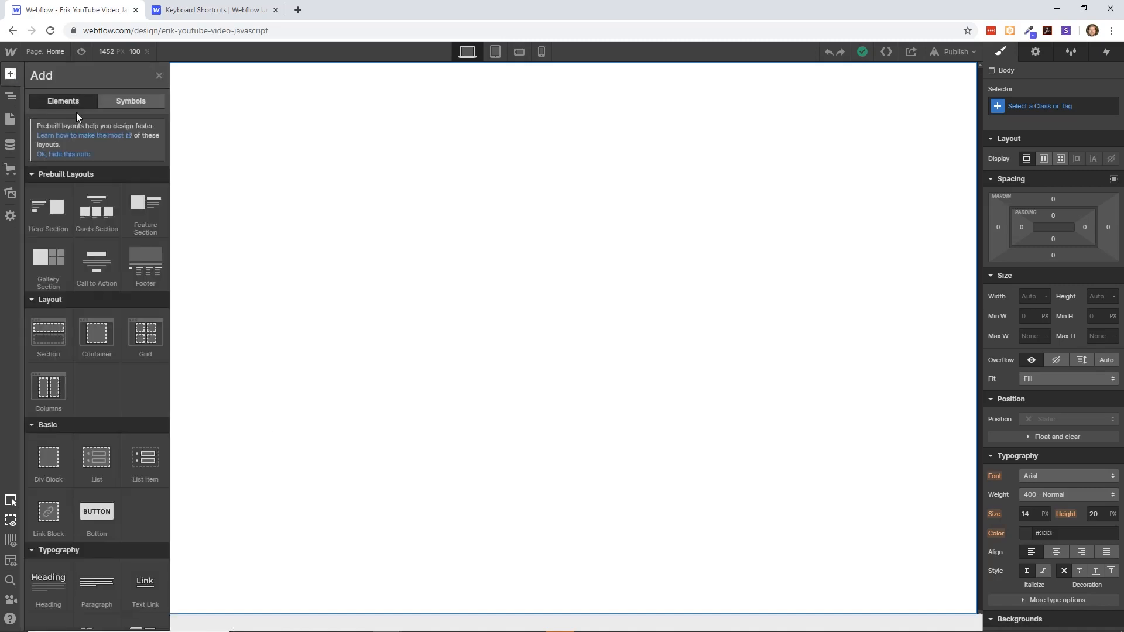
key("z")
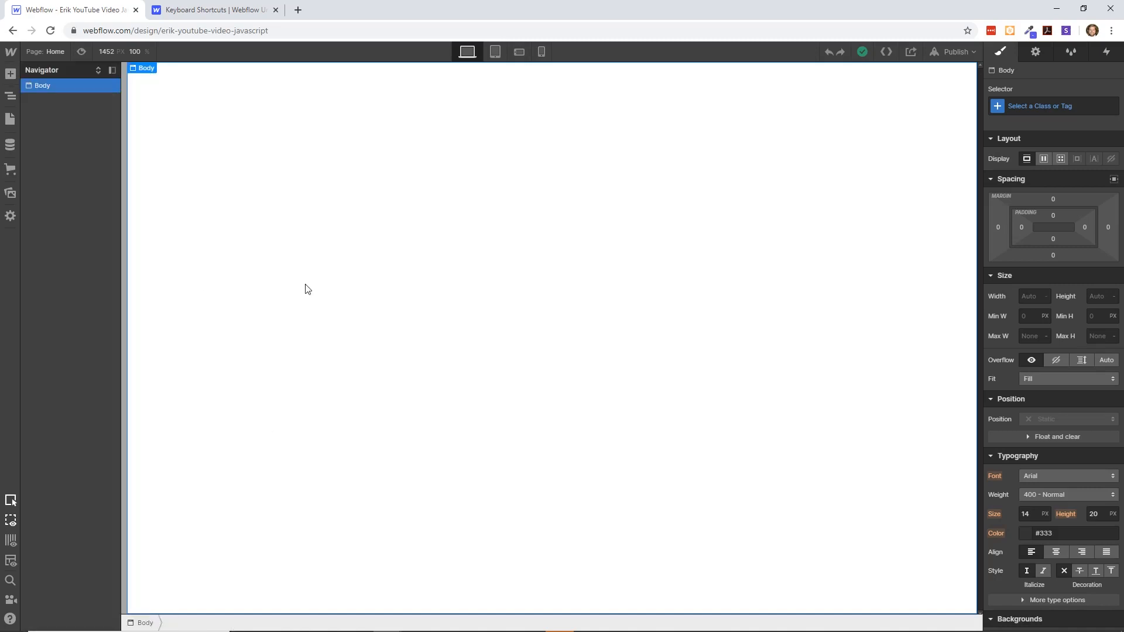
- Look up "nav" with the quick find search, then dismiss the search without adding anything
key("ctrl+e")
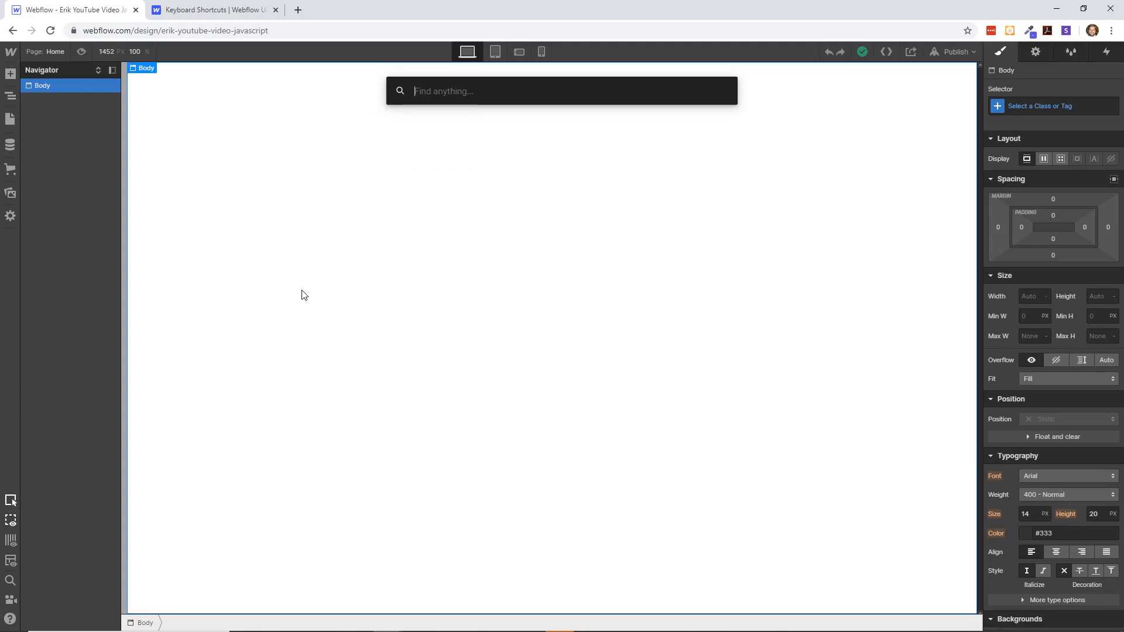
type("nav")
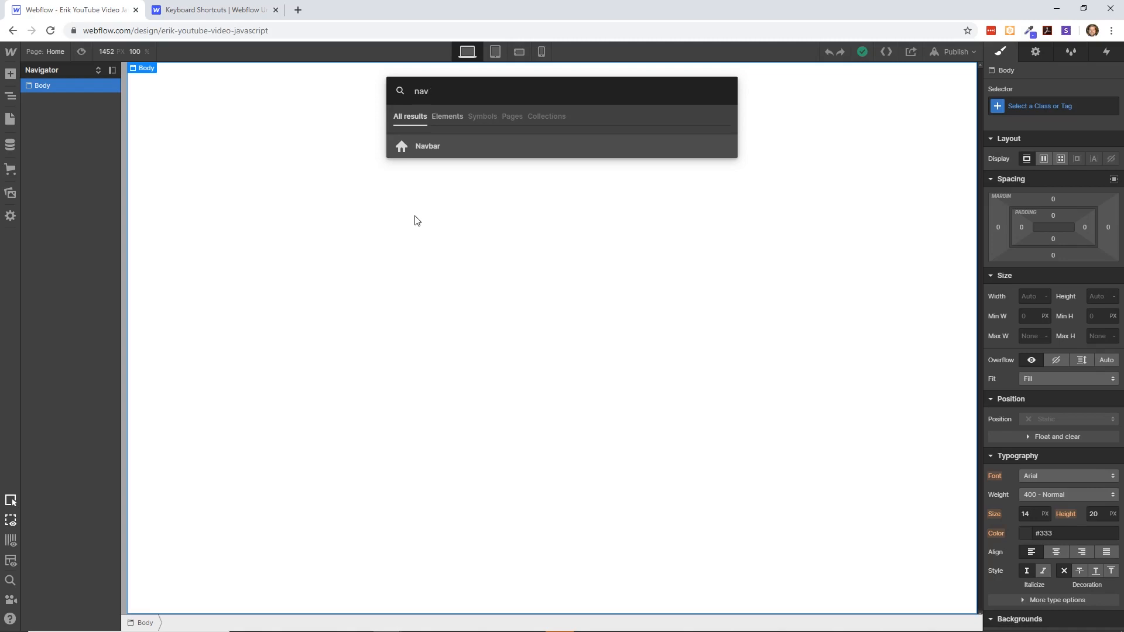
key("Escape")
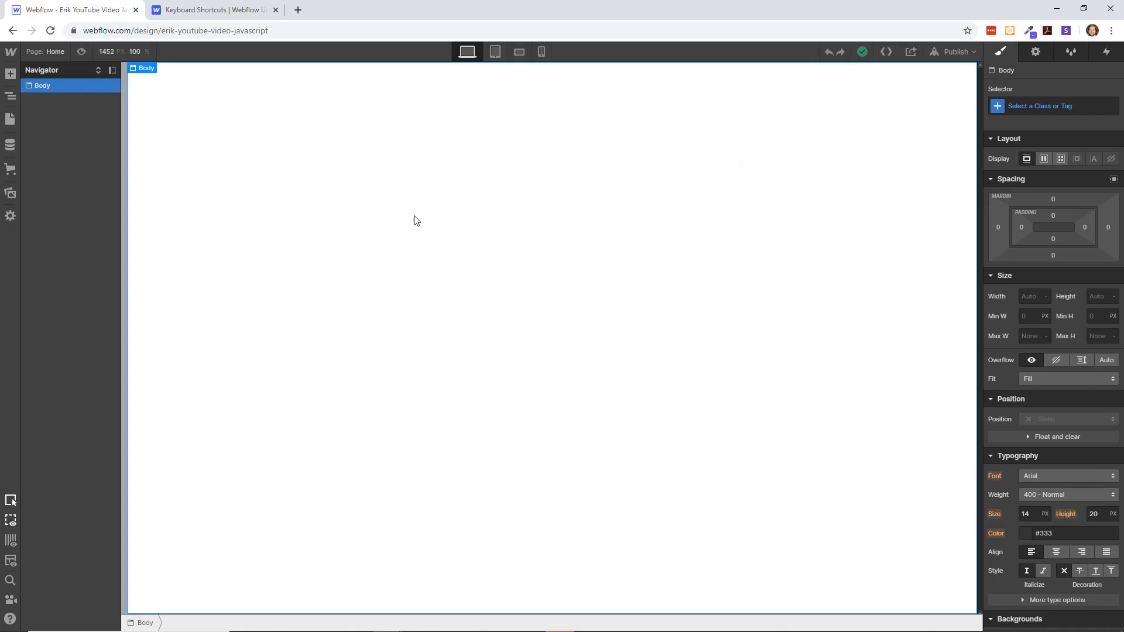
- Look through the addable elements from prebuilt layouts to components, then return to the element tree
left_click(11, 73)
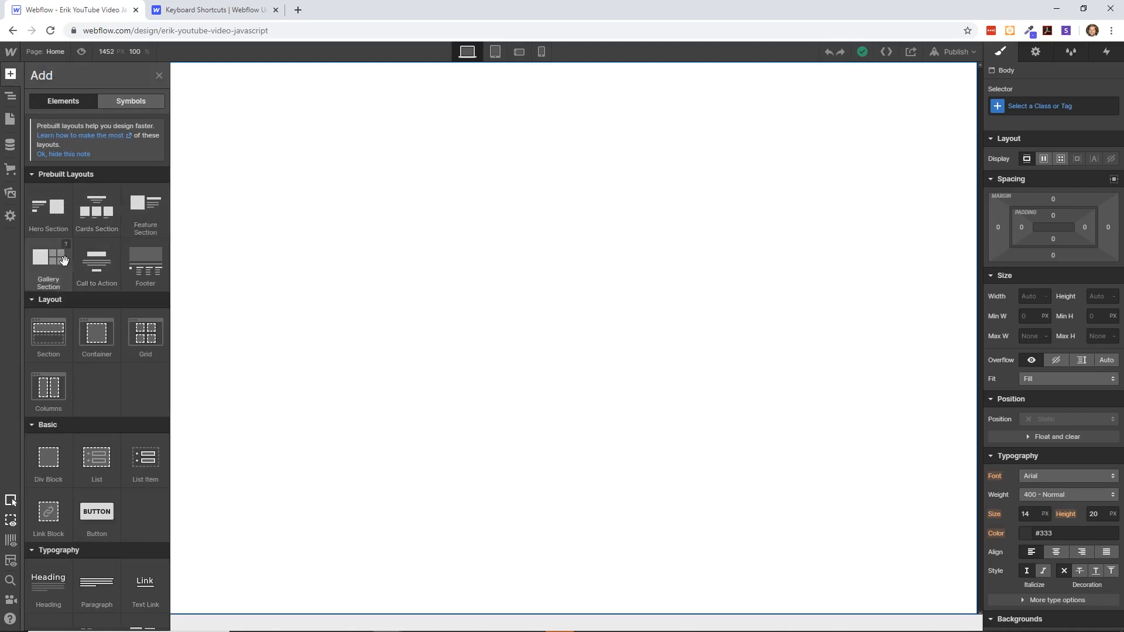
scroll(74, 275, "down", 3)
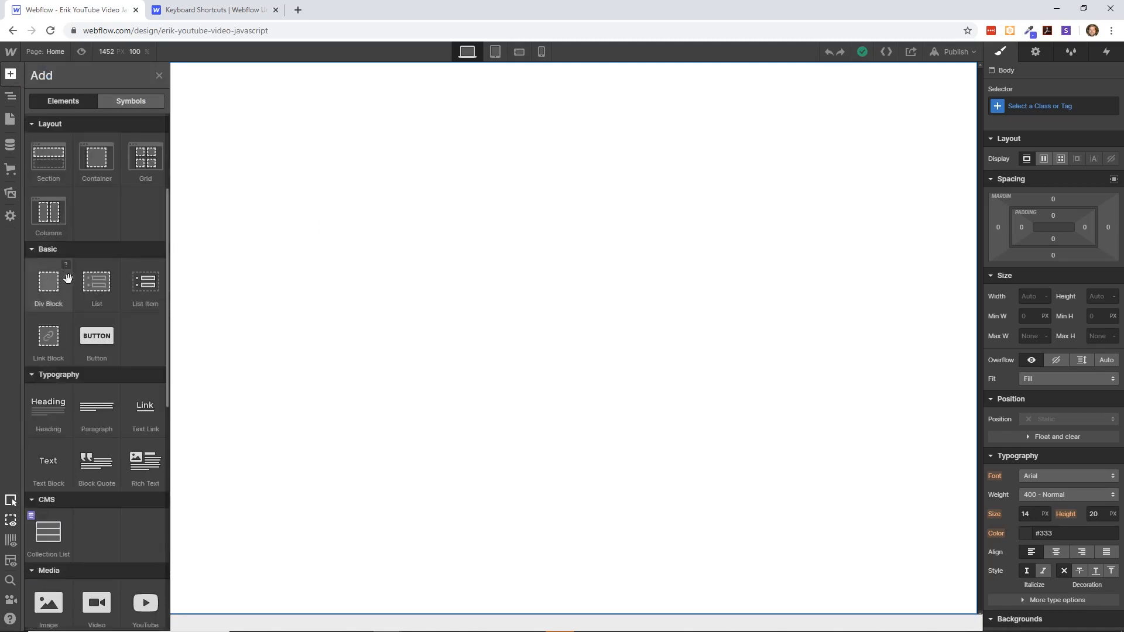
scroll(74, 287, "down", 2)
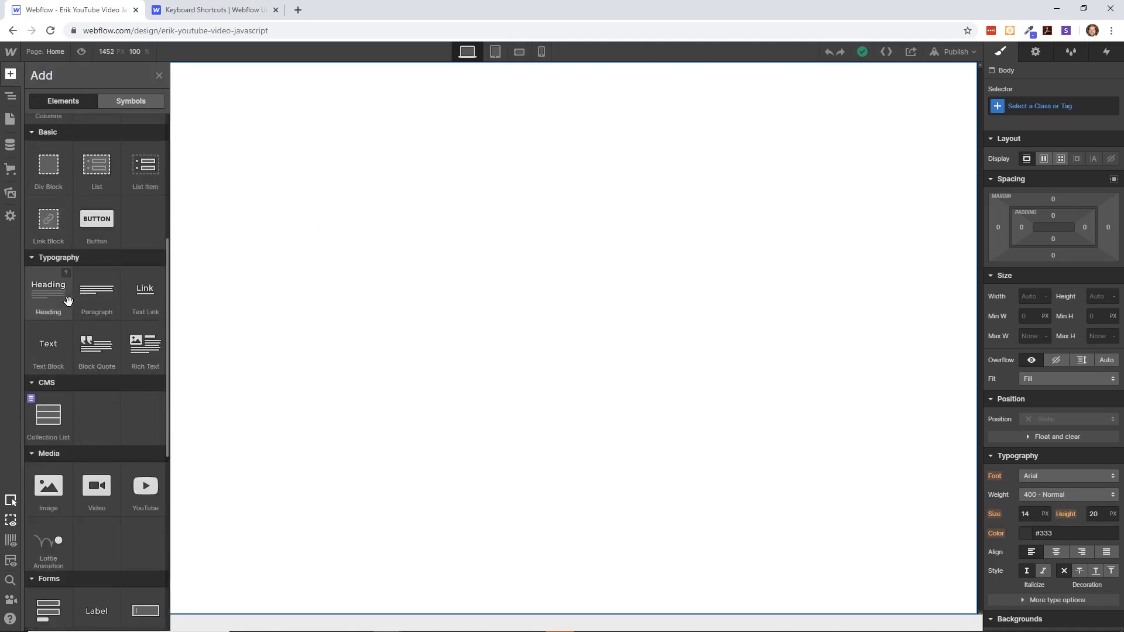
scroll(71, 304, "down", 2)
scroll(61, 351, "down", 1)
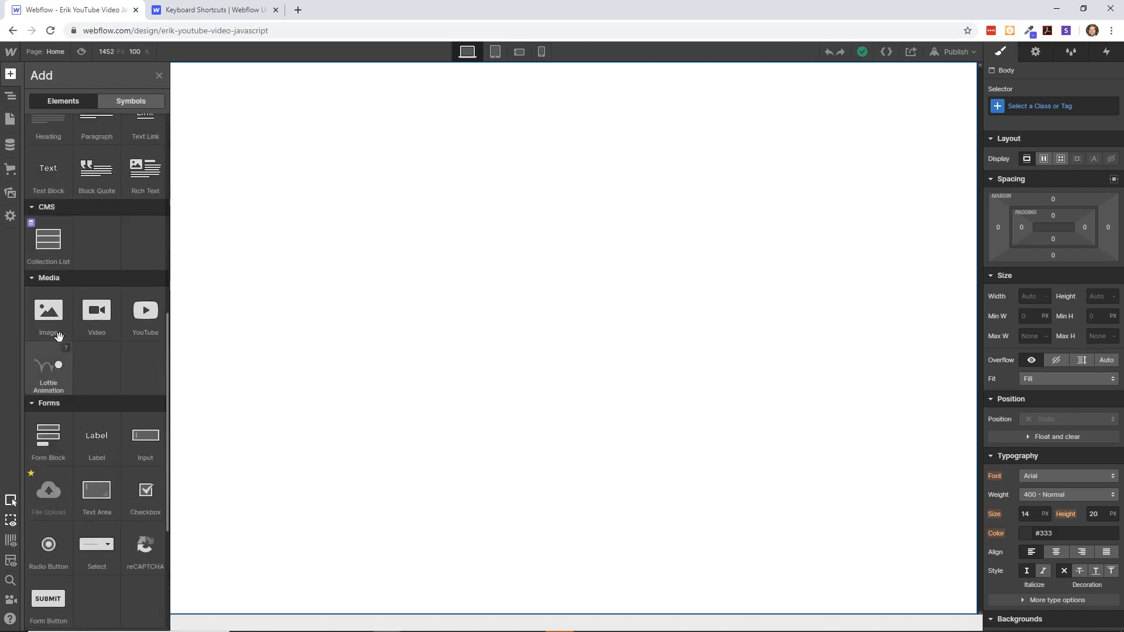
scroll(69, 373, "down", 1)
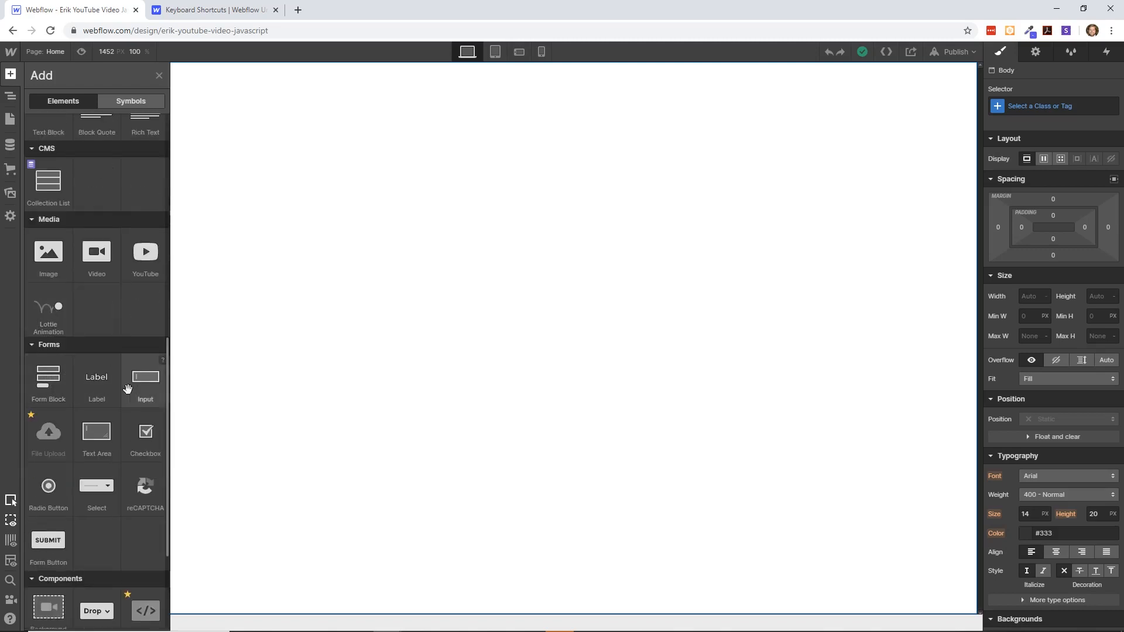
scroll(139, 410, "down", 2)
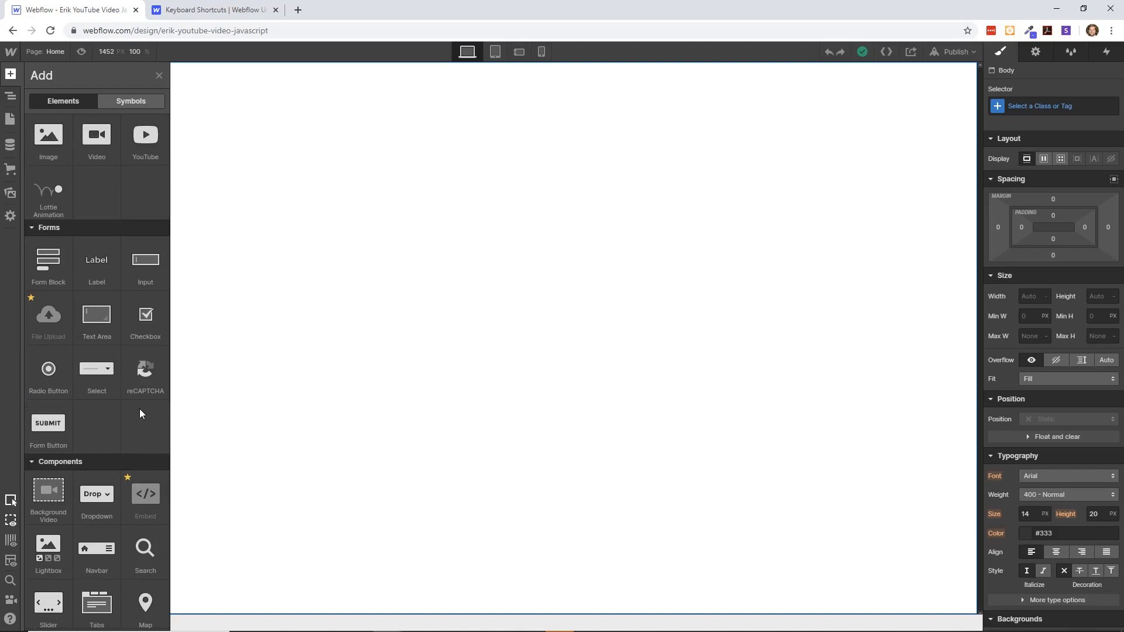
scroll(132, 410, "down", 1)
scroll(117, 412, "up", 12)
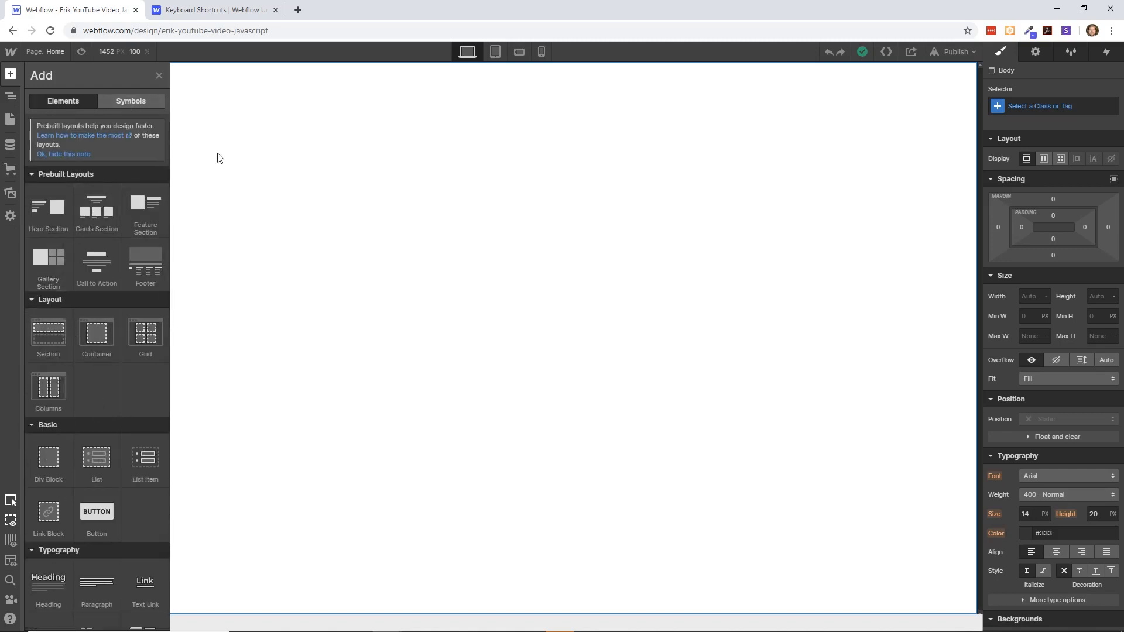
key("z")
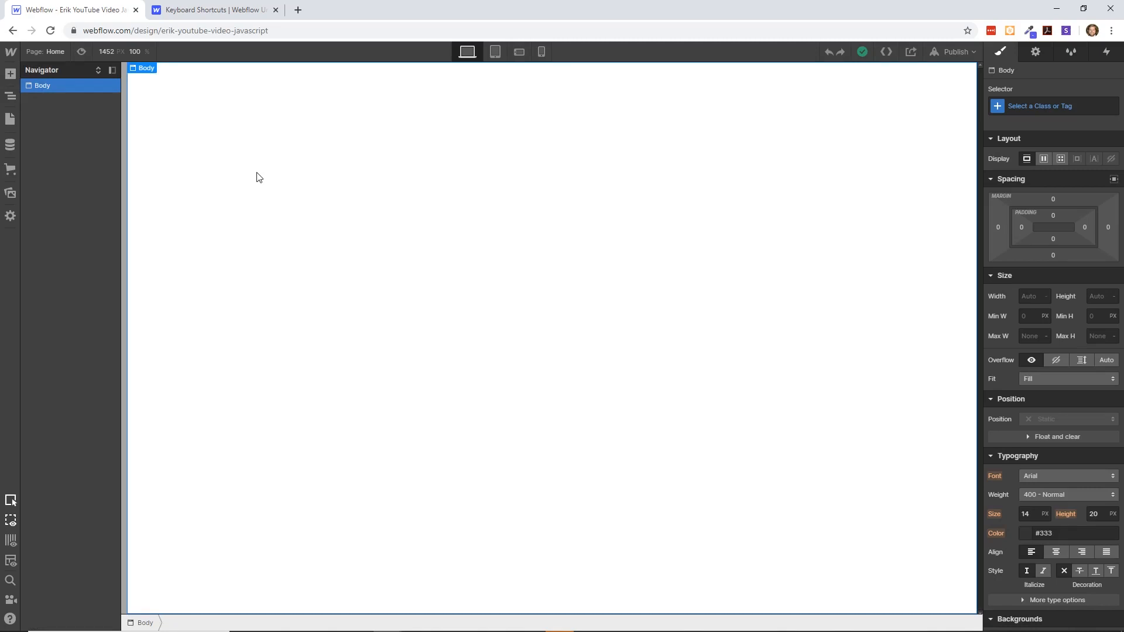
left_click(12, 101)
left_click(13, 102)
left_click(14, 102)
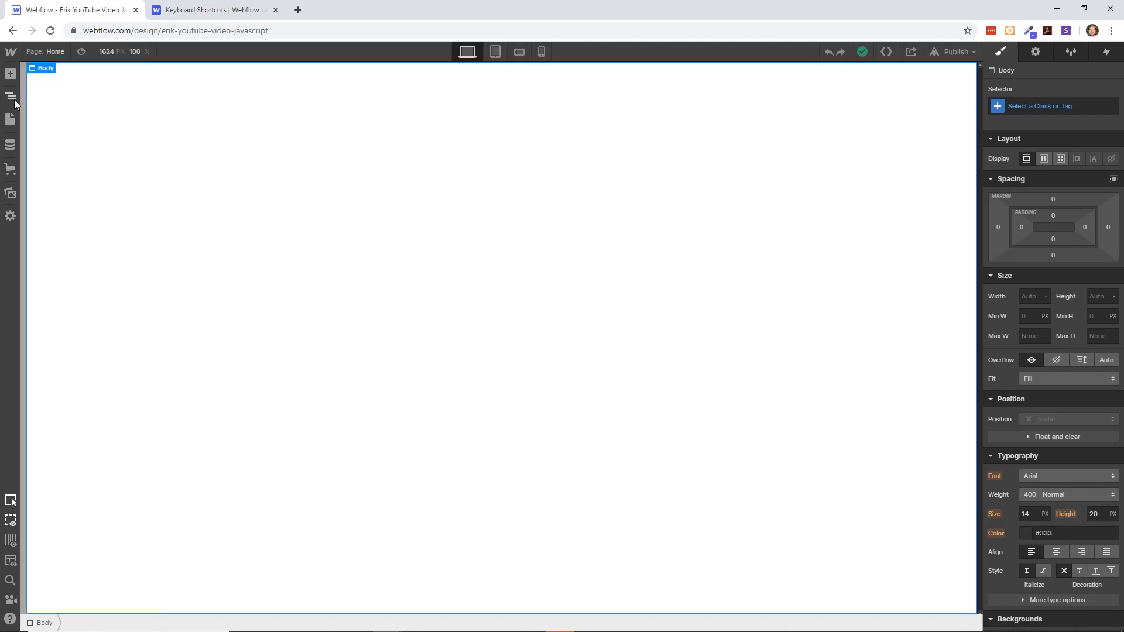
left_click(15, 102)
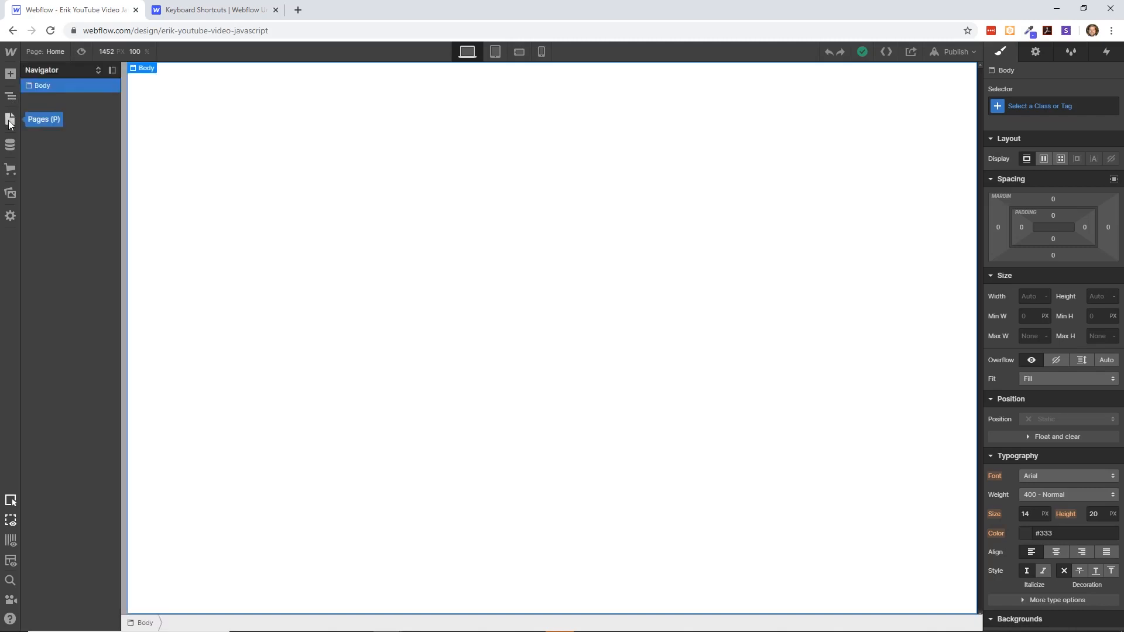
- Create a new static page named About in the project
left_click(10, 121)
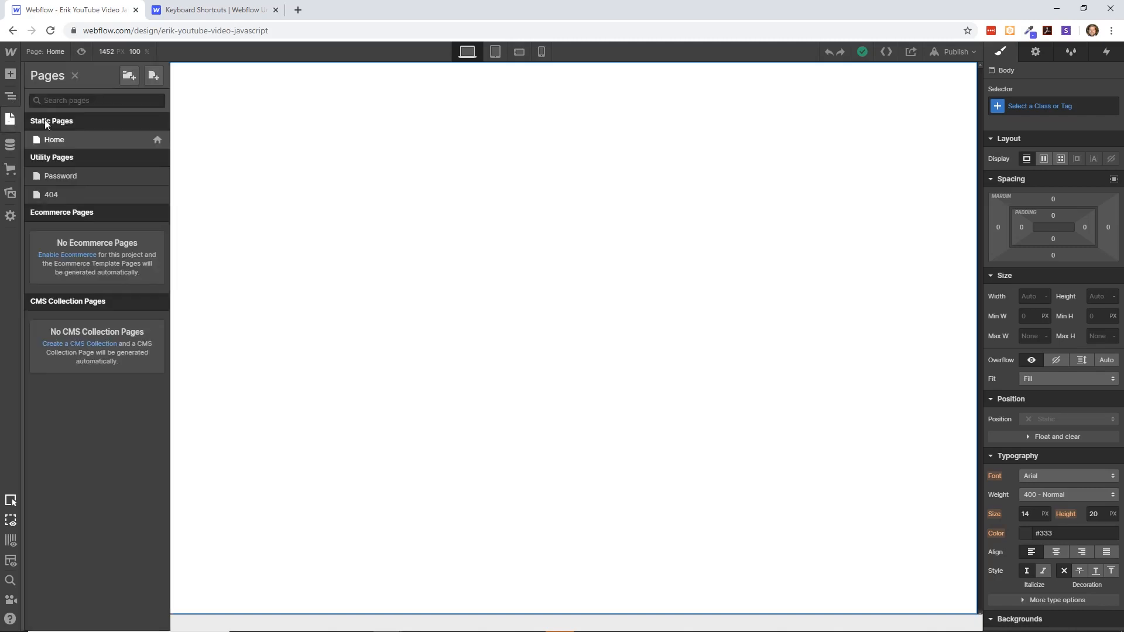
left_click(150, 75)
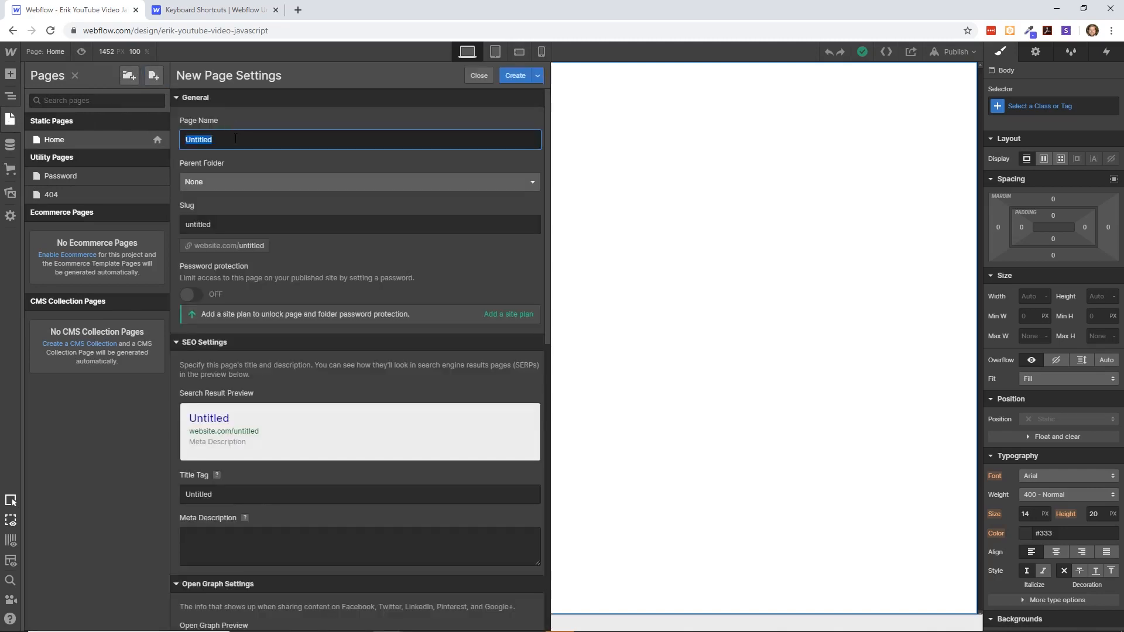
type("About")
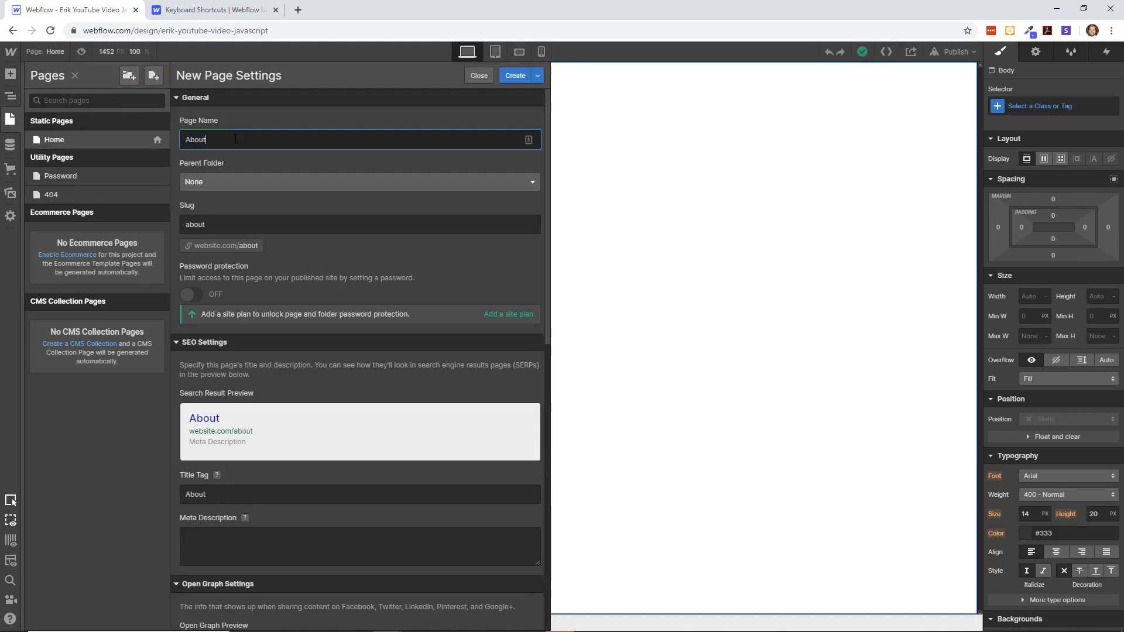
key("Return")
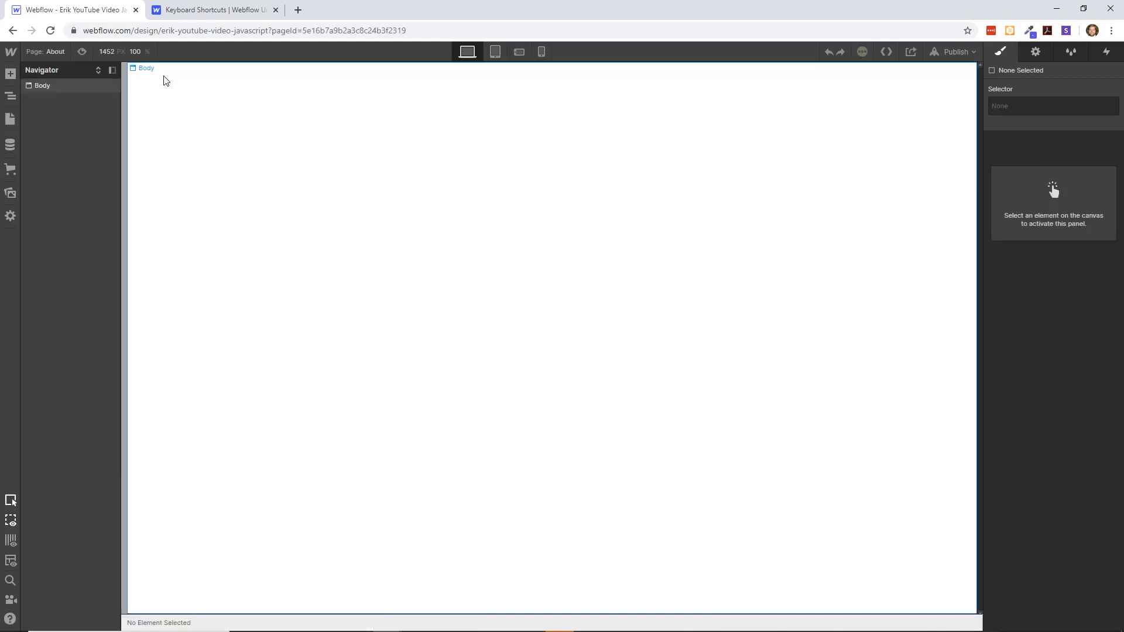
- Switch the canvas back to the Home page and select its Body element
left_click(51, 51)
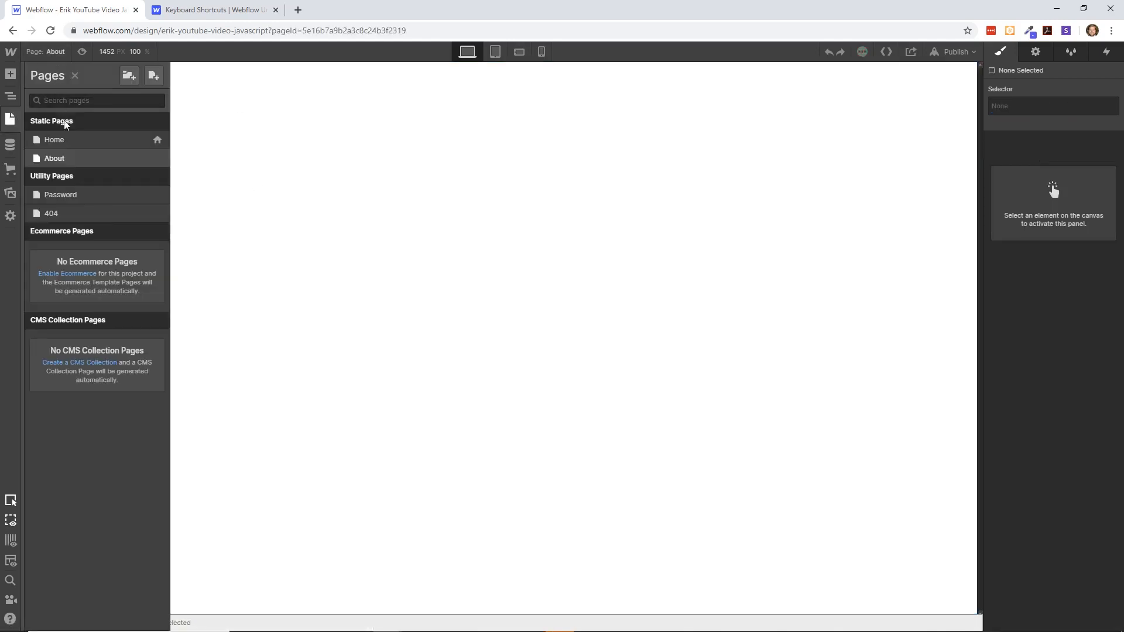
left_click(64, 138)
left_click(65, 84)
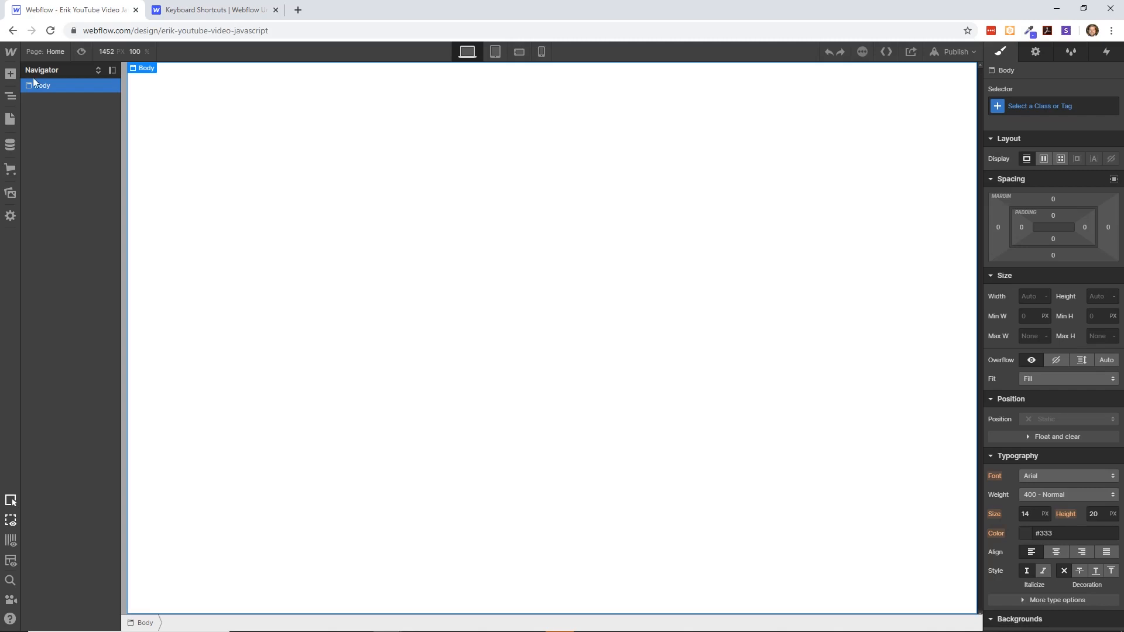
- Add a Navbar component to the Body of the Home page
left_click(14, 76)
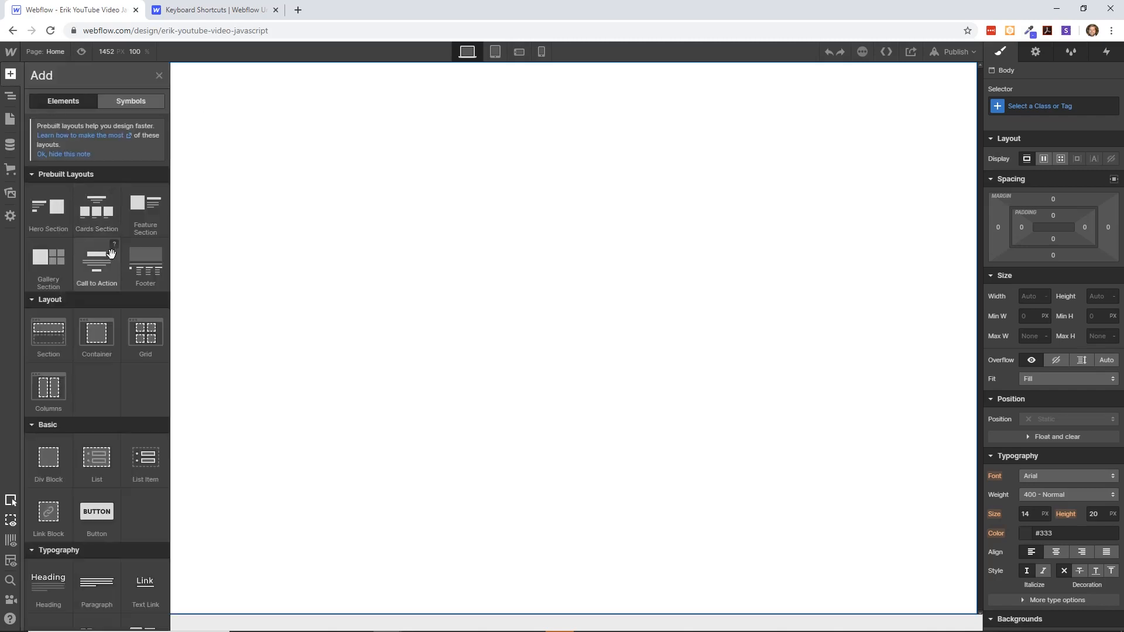
scroll(114, 290, "down", 4)
scroll(113, 291, "down", 2)
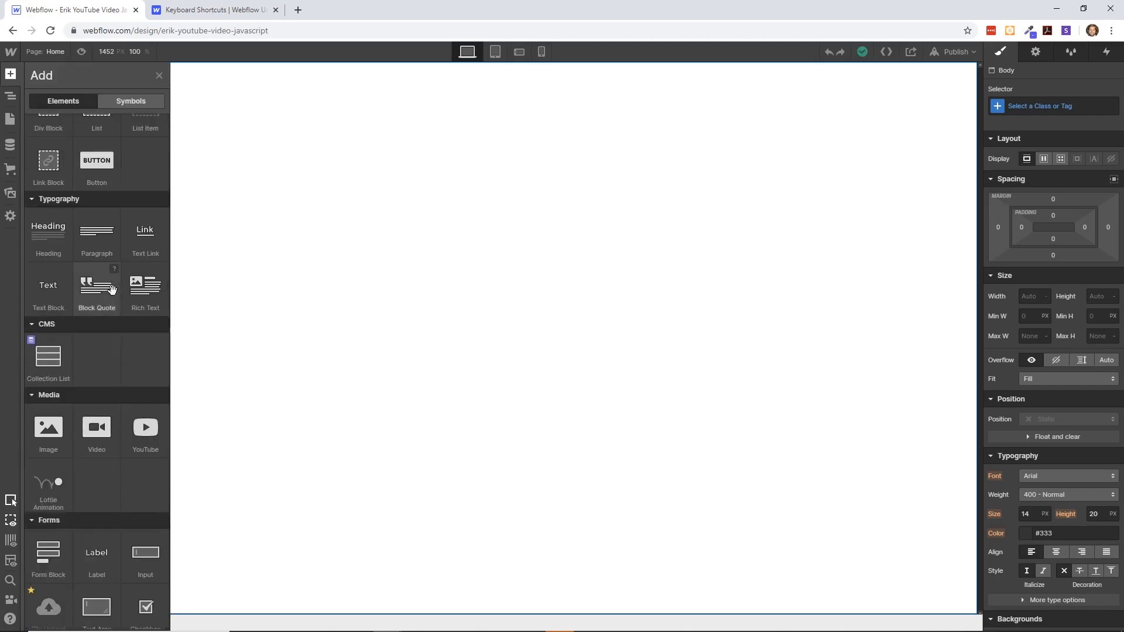
scroll(114, 292, "down", 3)
scroll(113, 293, "down", 1)
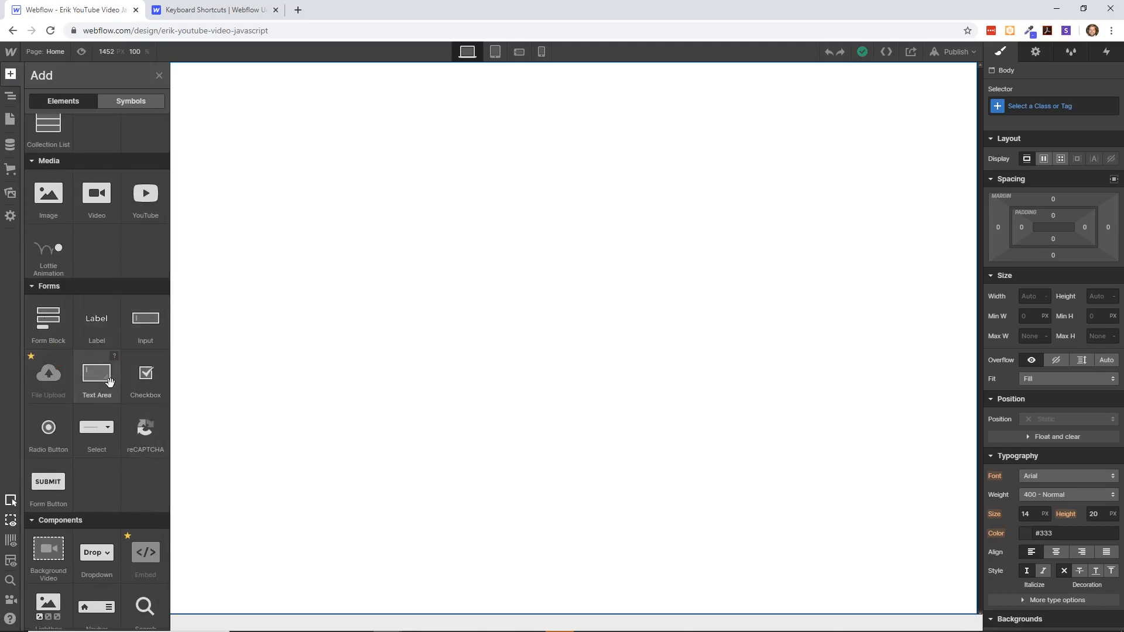
scroll(94, 498, "down", 2)
left_click_drag(94, 498, 319, 115)
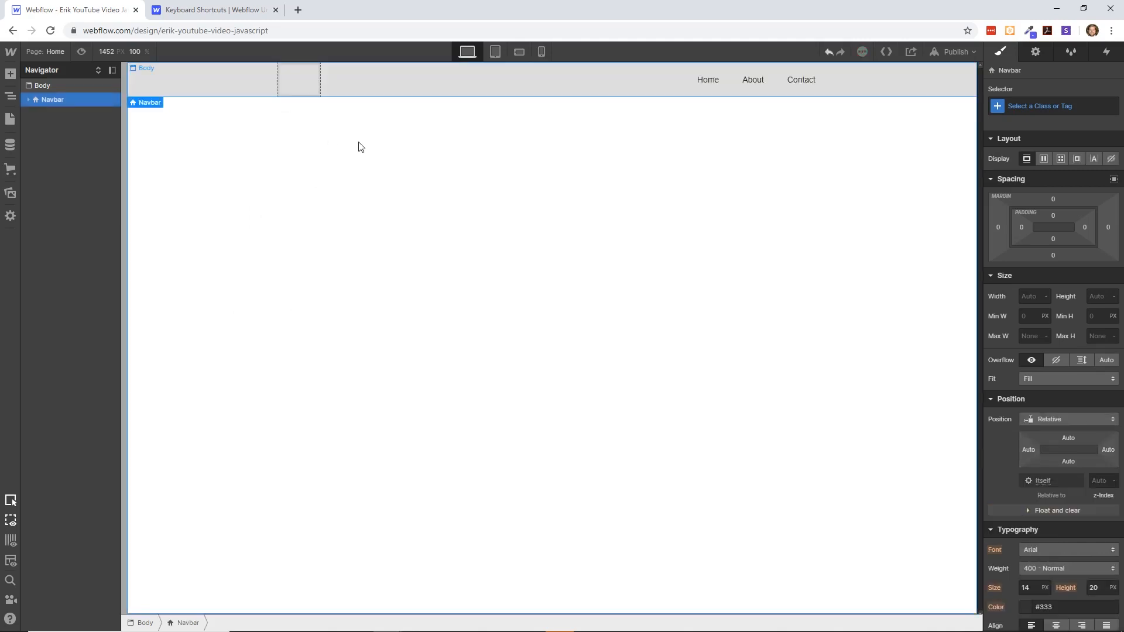
- Expand the Navbar's Container and Nav Menu in the element tree to show their nested elements
left_click(28, 100)
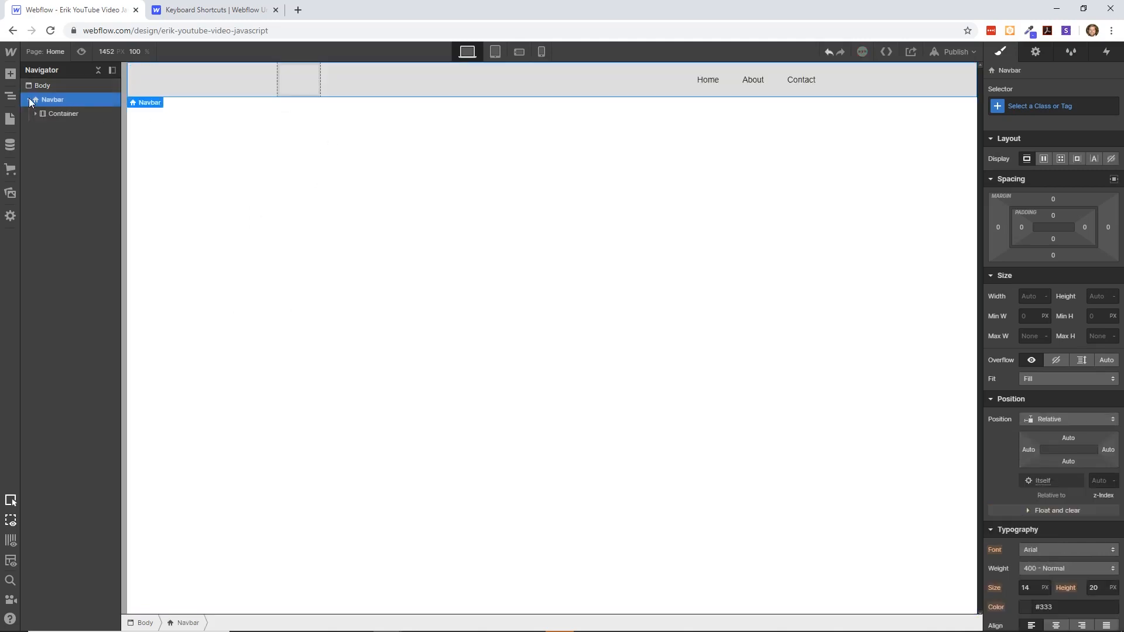
left_click(36, 113)
left_click(43, 142)
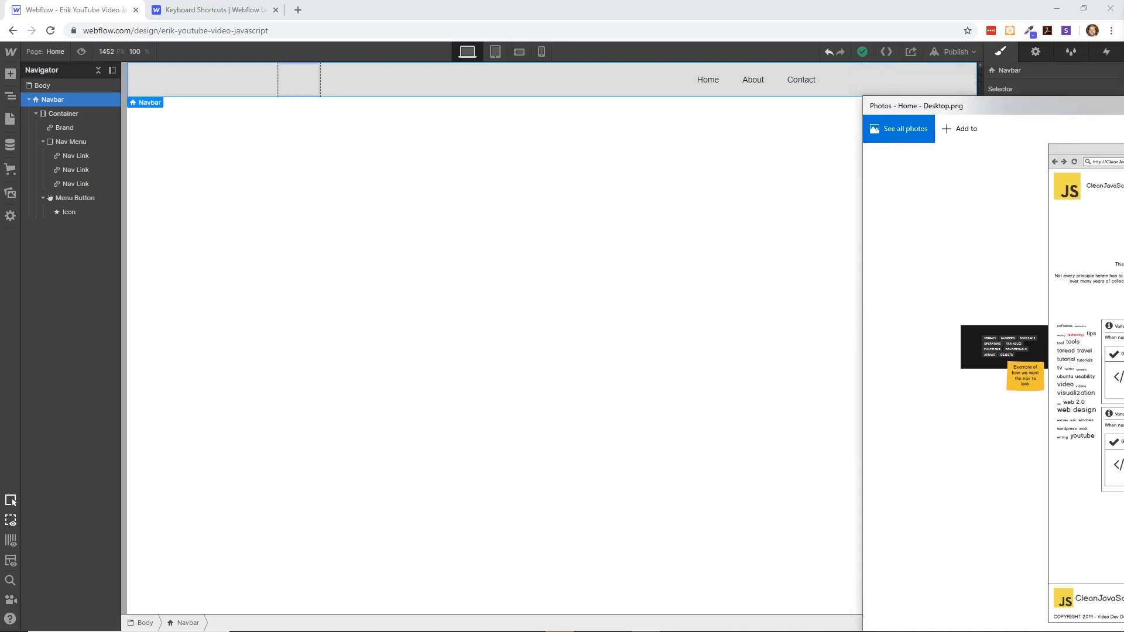
- Bring the Home - Desktop.png mockup into view in Photos, review its page layout, and return to the Webflow canvas
left_click_drag(1104, 119, 363, 71)
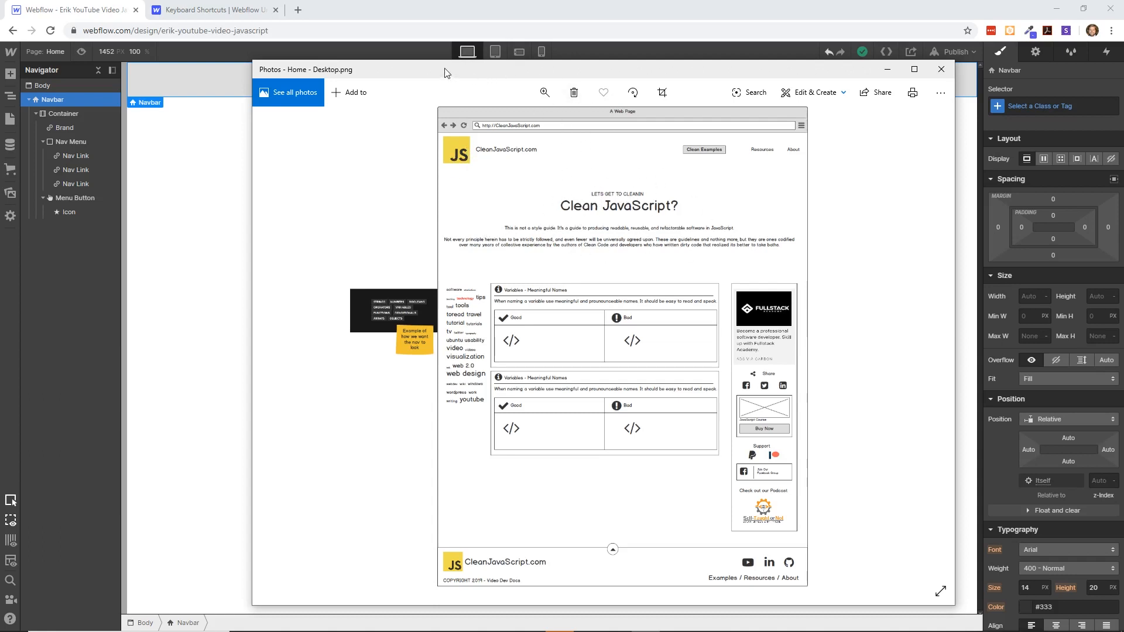
left_click_drag(431, 71, 1123, 166)
left_click(785, 188)
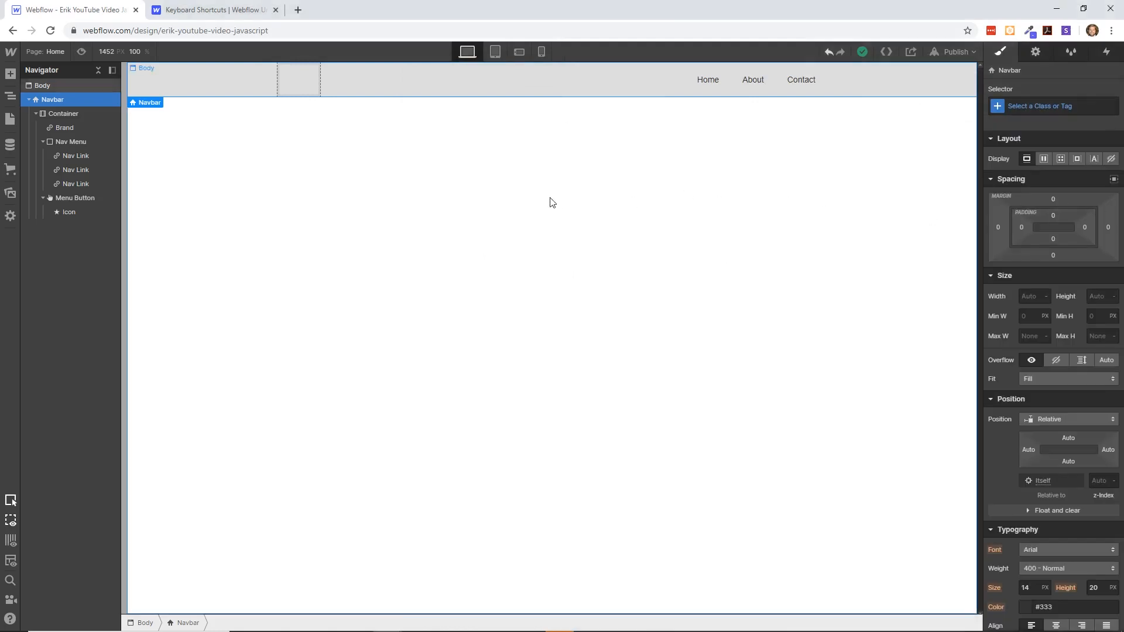
- Change the text of the navbar's Home link to "Clean Examples"
left_click(310, 86)
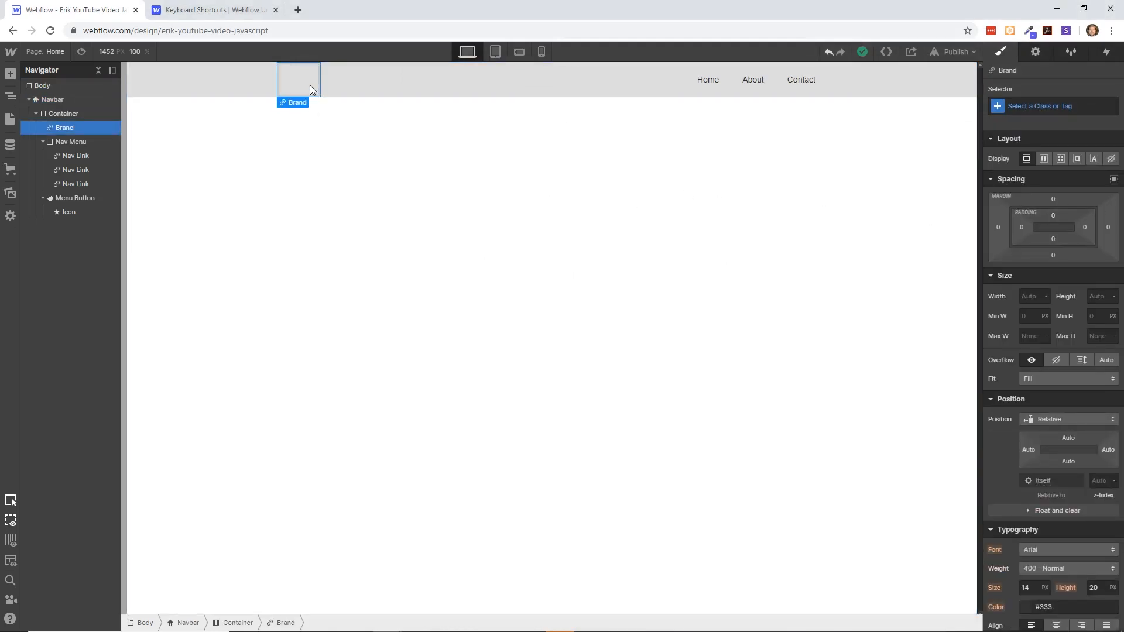
left_click(708, 86)
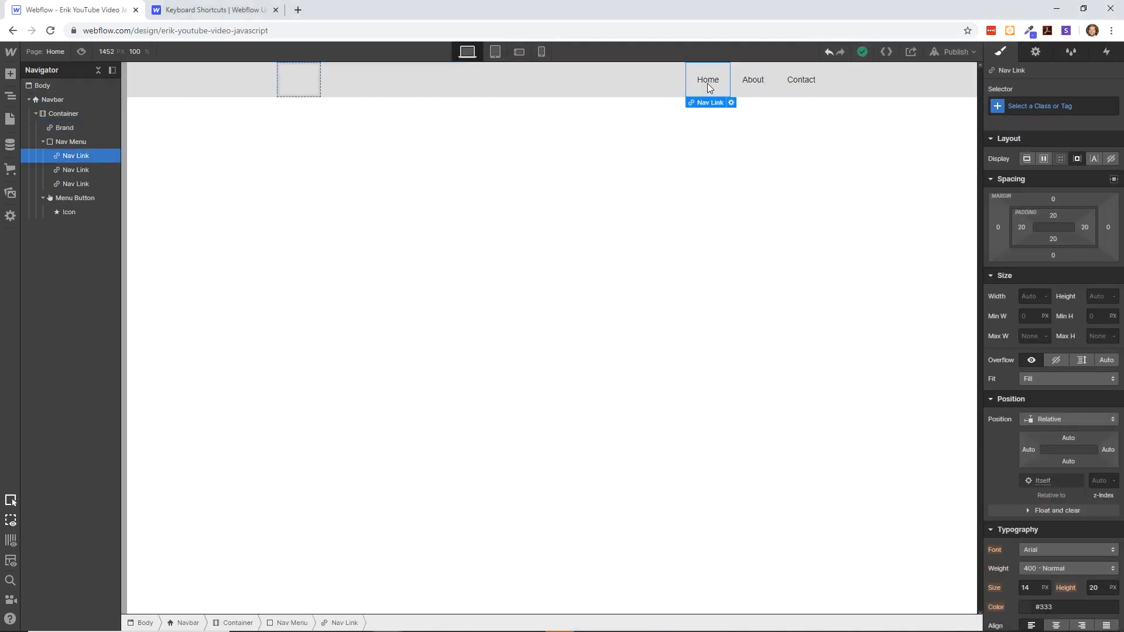
double_click(707, 83)
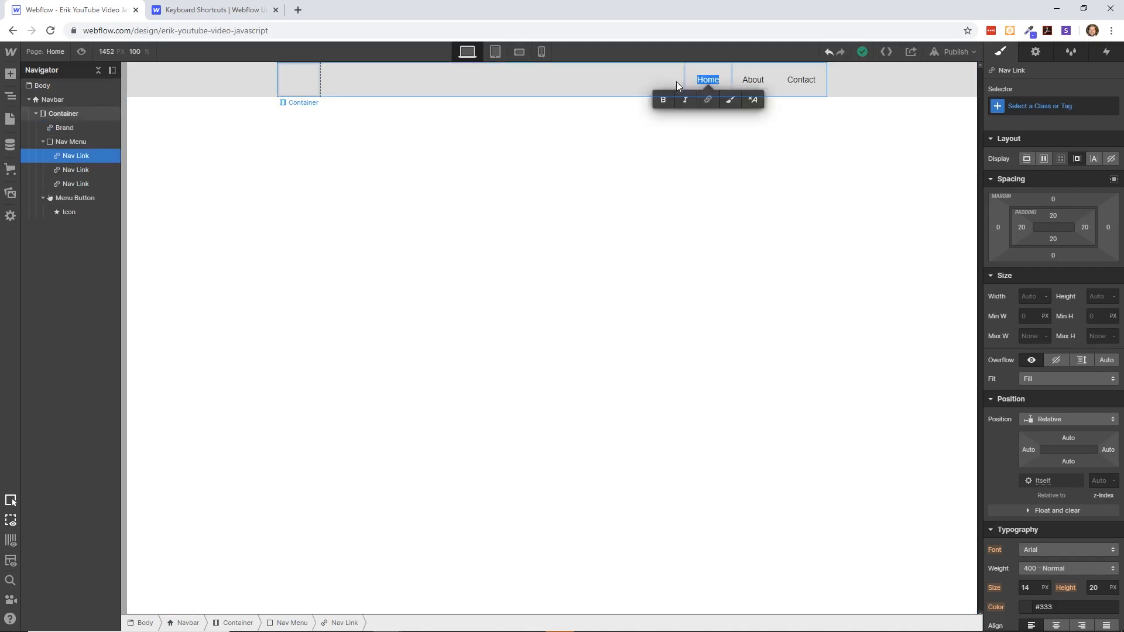
type("Clean Examp")
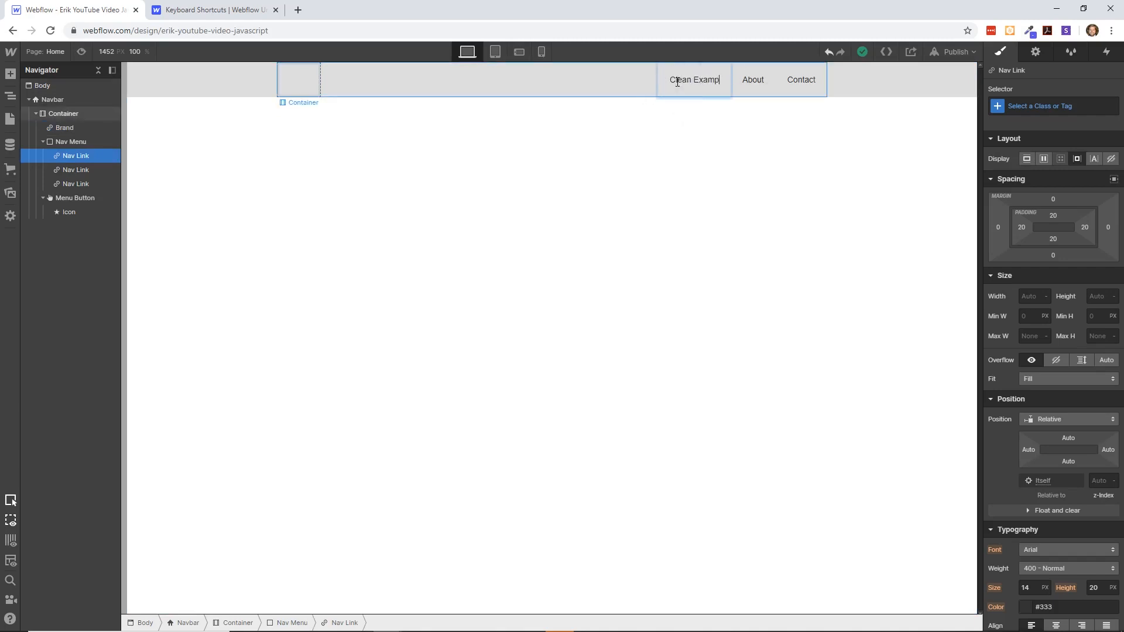
type("les")
- Rename the navbar's second link to "Resources" and its third link to "About"
left_click(742, 85)
double_click(755, 82)
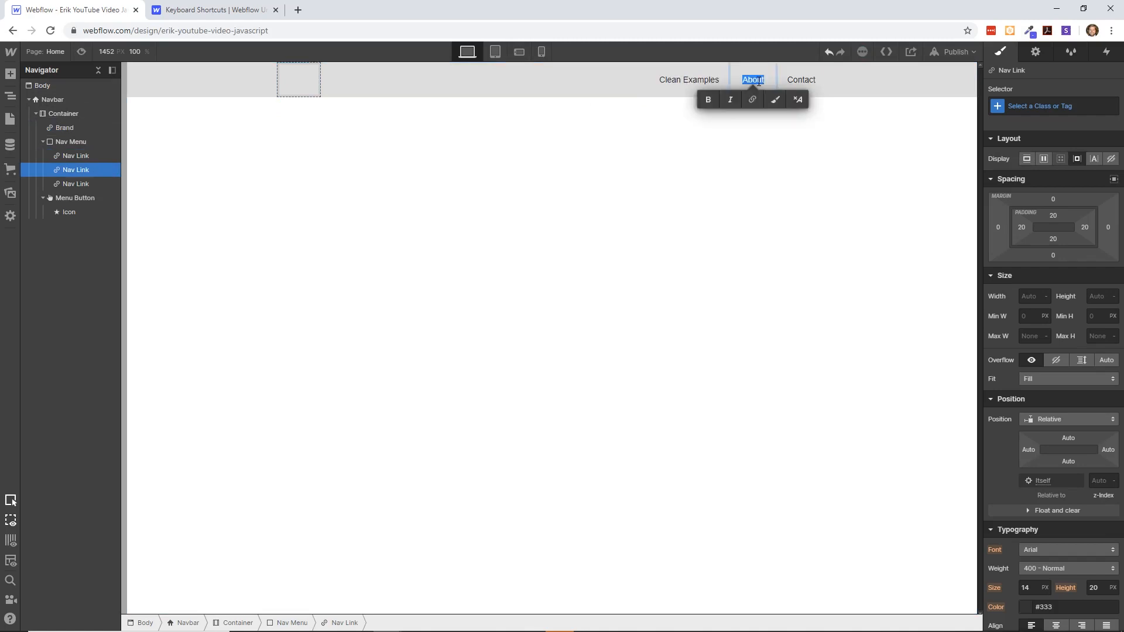
type("Resources")
double_click(802, 80)
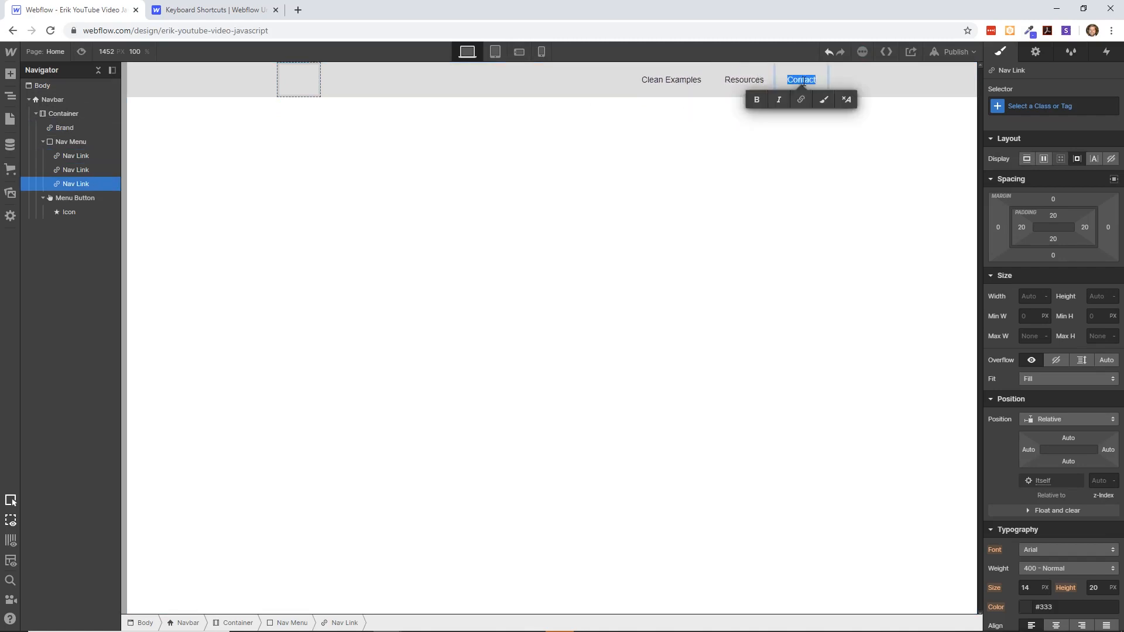
type("About")
- Inspect the style settings of the Brand block, the Body, the Clean Examples link and the Nav Menu
left_click(313, 86)
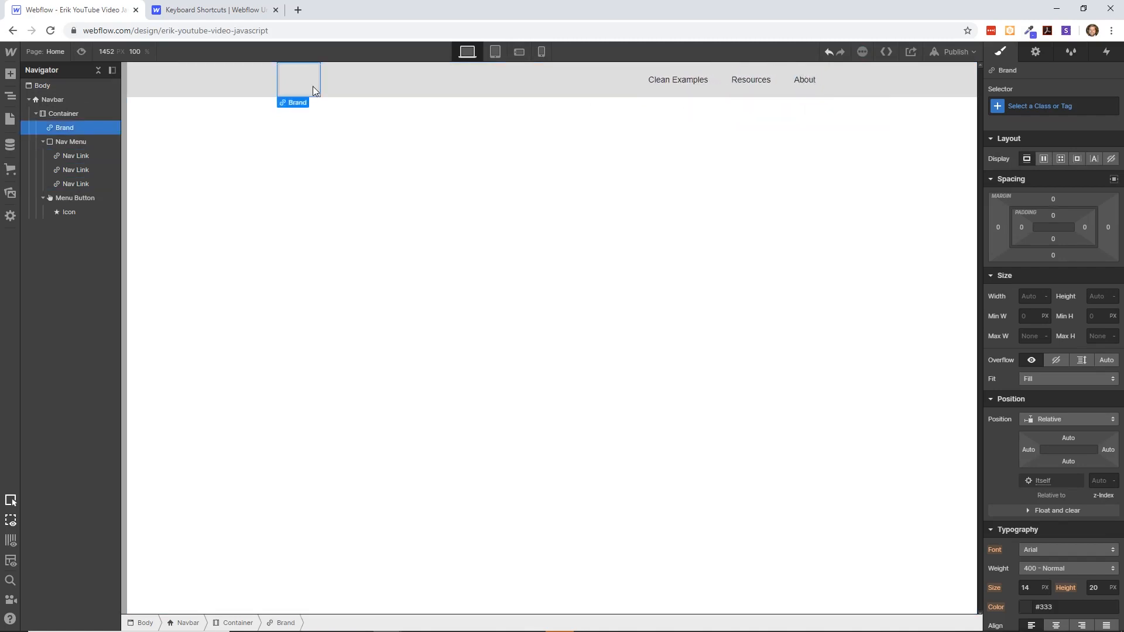
left_click(345, 86)
left_click(300, 84)
mouse_move(981, 235)
left_mouse_down()
mouse_move(873, 241)
mouse_move(985, 238)
left_mouse_up()
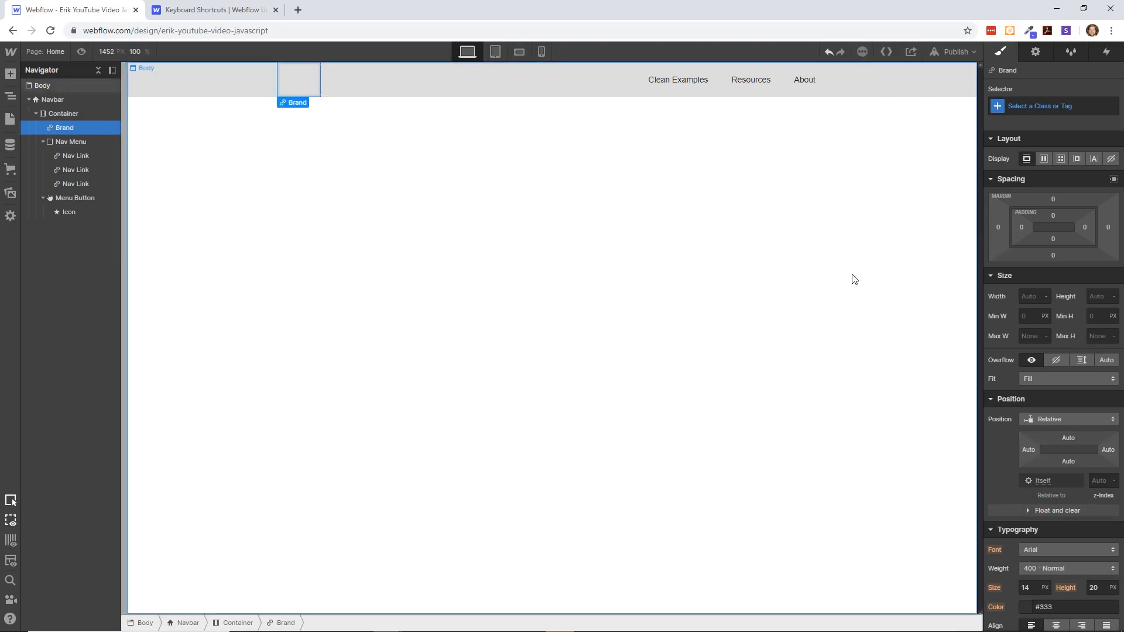
left_click(825, 291)
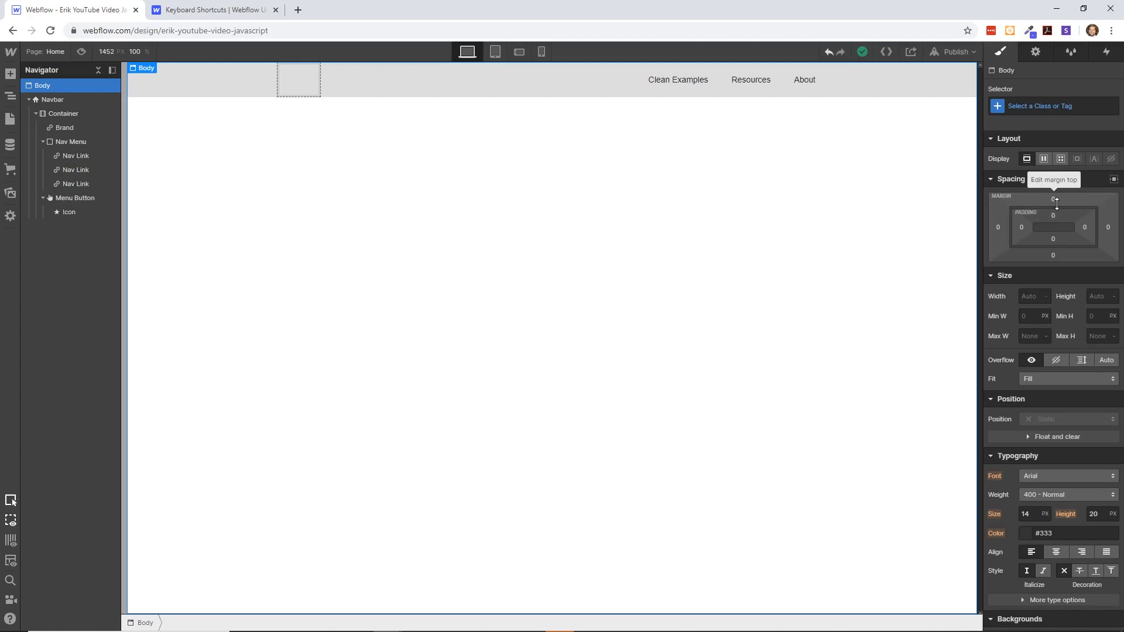
left_click(682, 94)
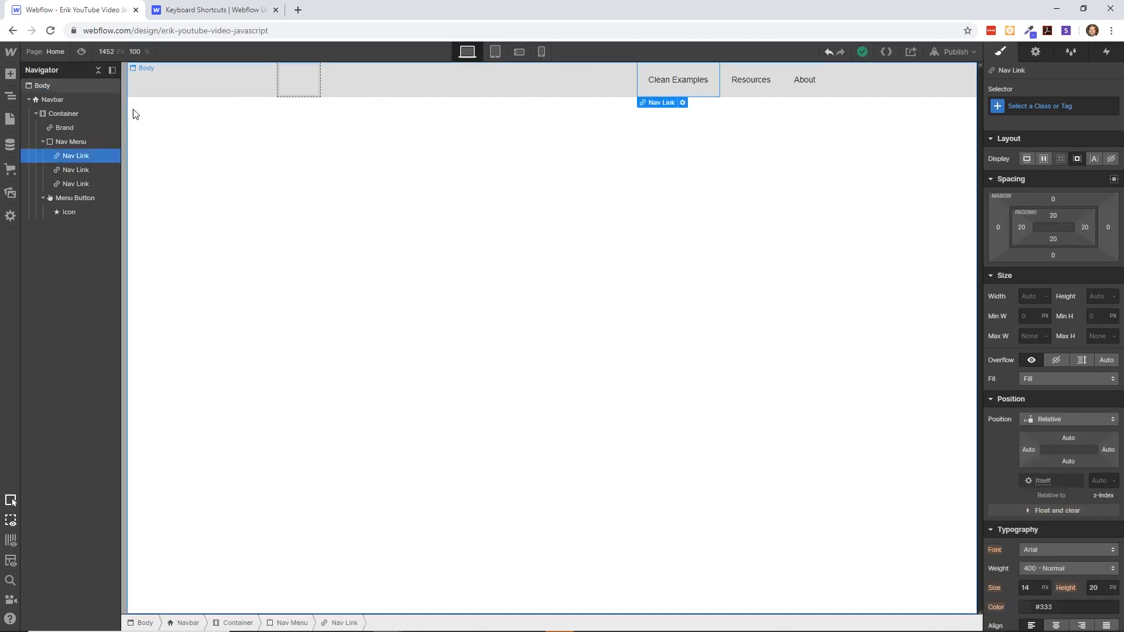
left_click(82, 141)
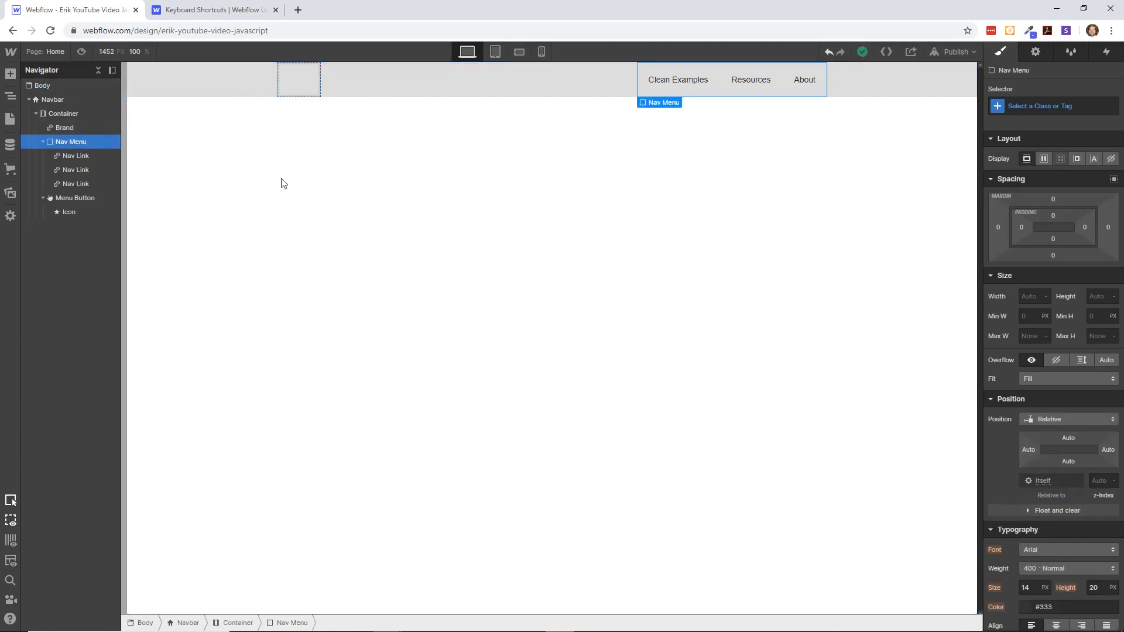
- Set the Nav Menu's margins to 11 px above and below and 14 px on both sides
mouse_move(1053, 202)
left_mouse_down()
mouse_move(1115, 195)
mouse_move(1064, 210)
mouse_move(1070, 39)
mouse_move(1056, 202)
left_mouse_up()
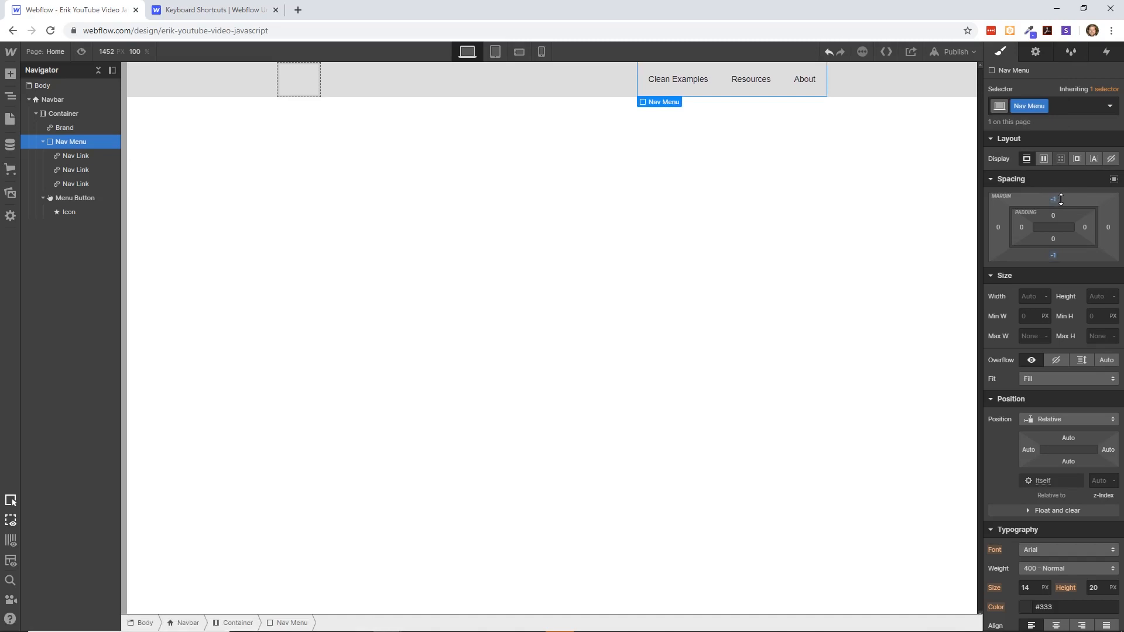
left_click(1055, 199)
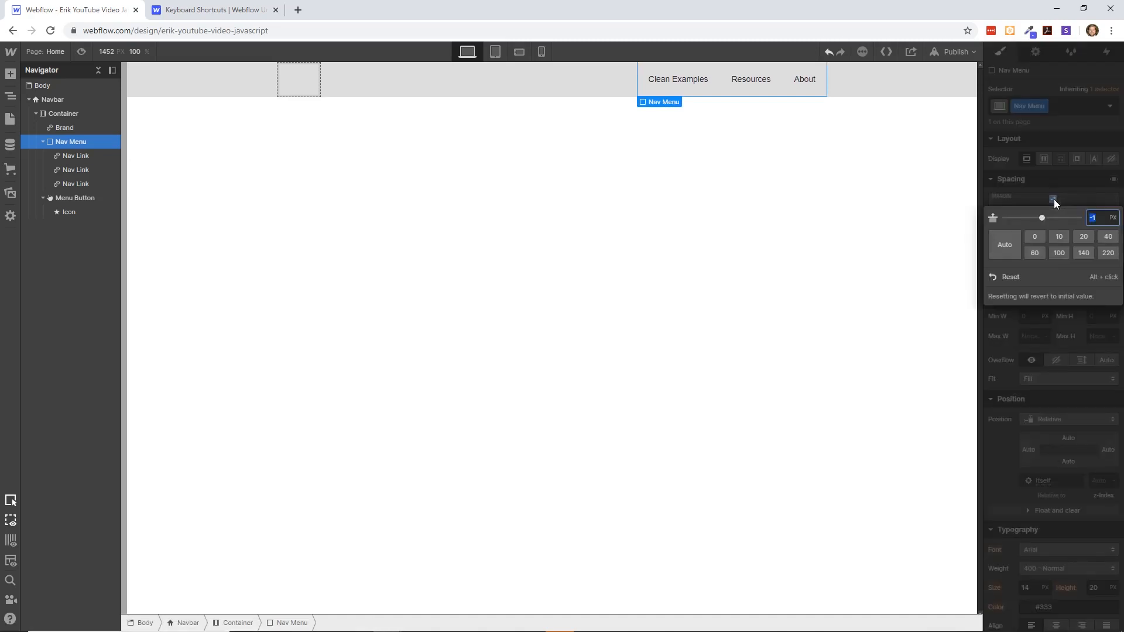
type("12")
key("Return")
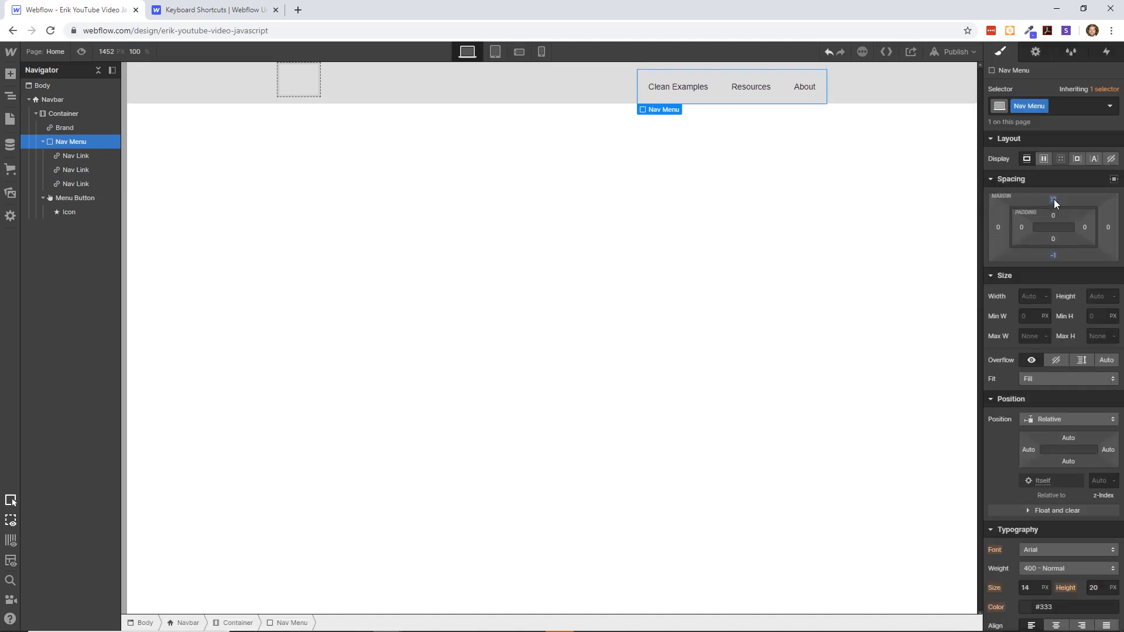
mouse_move(1050, 198)
left_mouse_down()
mouse_move(1053, 188)
mouse_move(1056, 198)
left_mouse_up()
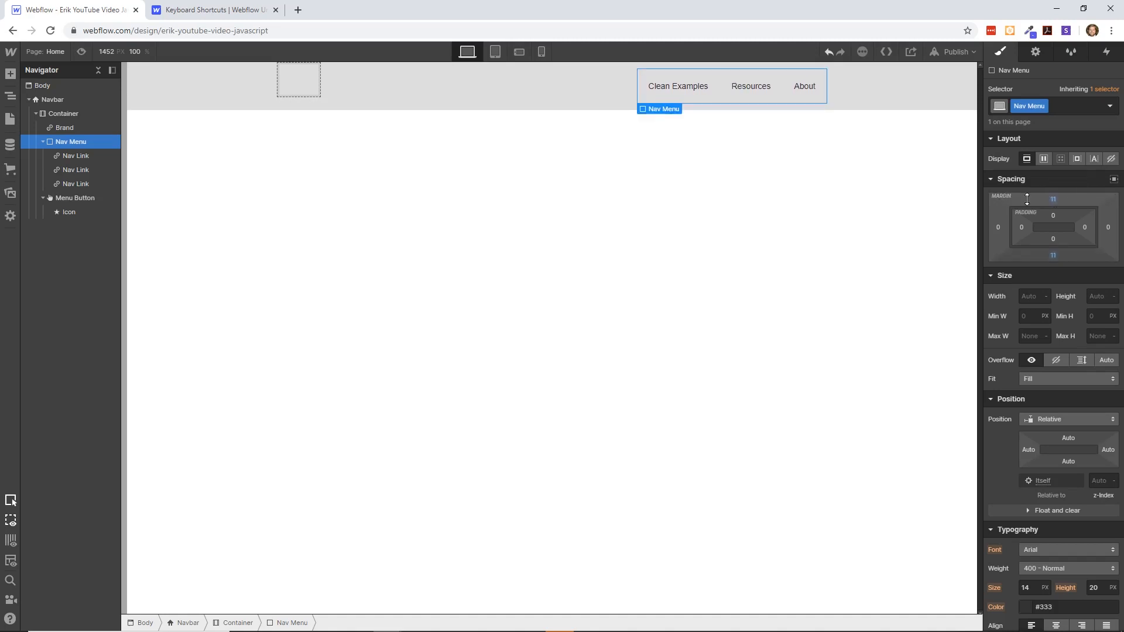
mouse_move(1052, 205)
left_mouse_down()
mouse_move(1054, 188)
mouse_move(1062, 193)
left_mouse_up()
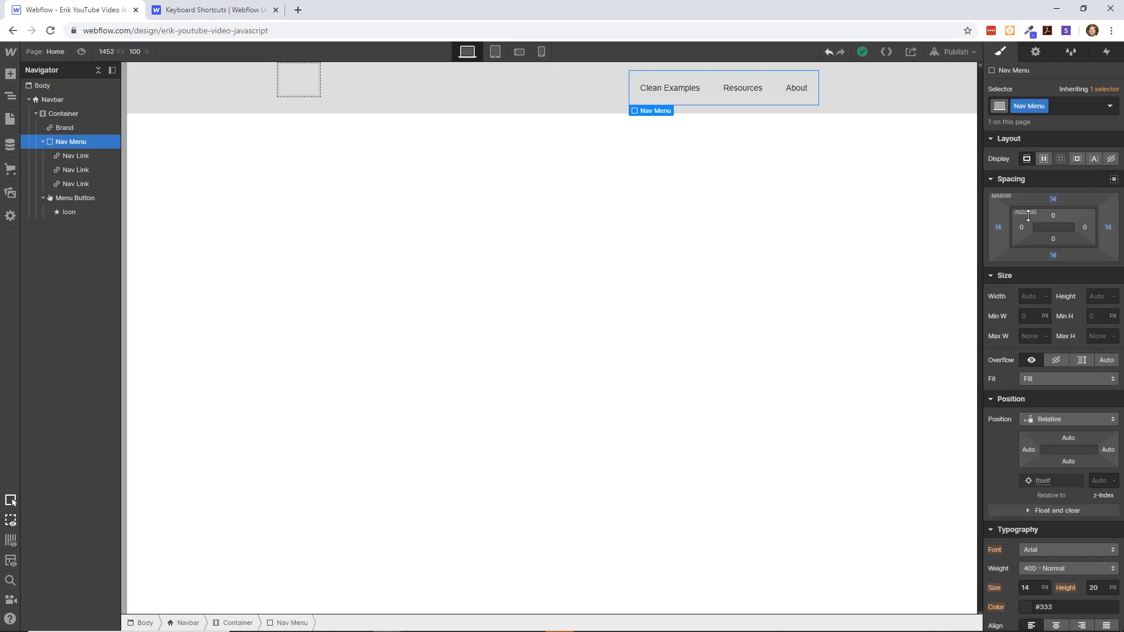
left_click_drag(1053, 202, 1058, 179)
- Set the Brand block to a horizontal flex layout with its children aligned to the end
left_click(288, 85)
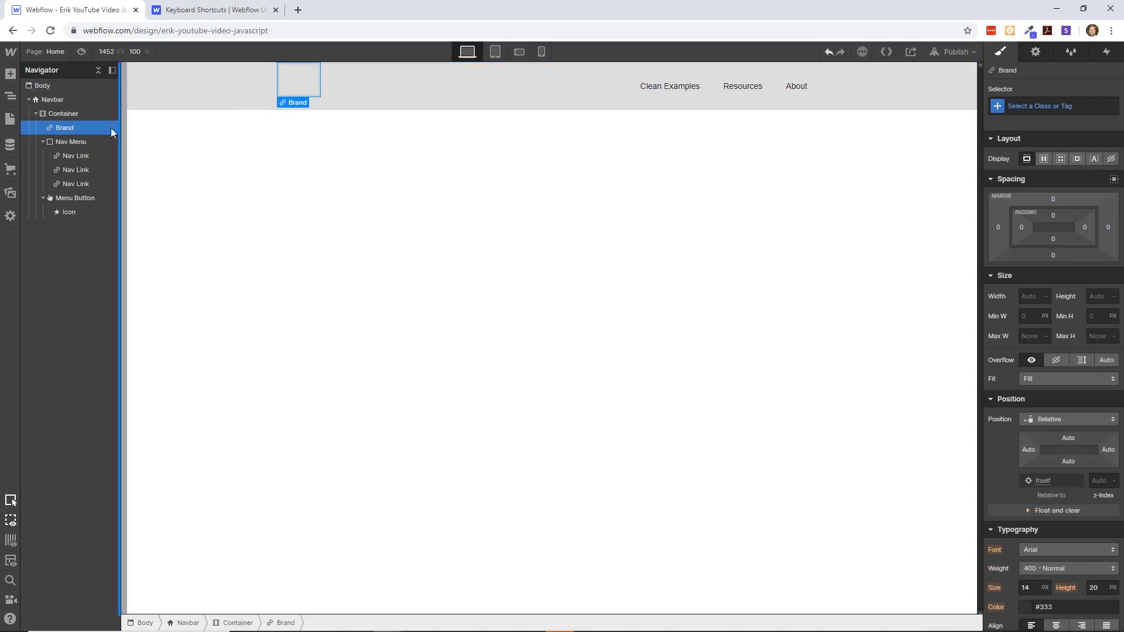
left_click(35, 113)
left_click(35, 113)
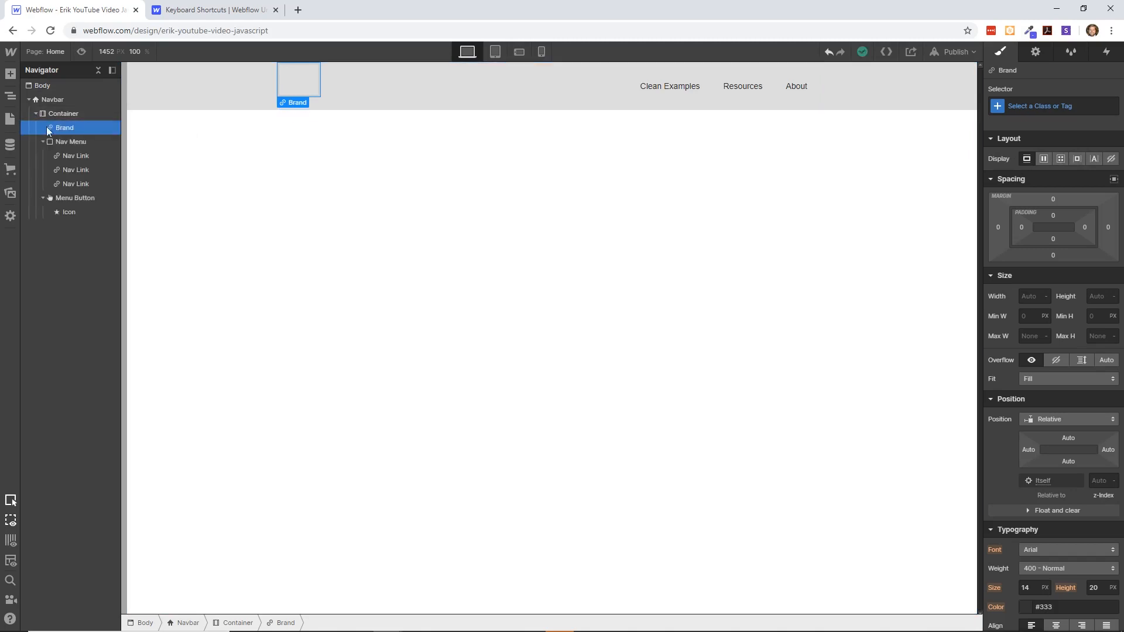
left_click(43, 142)
left_click(43, 155)
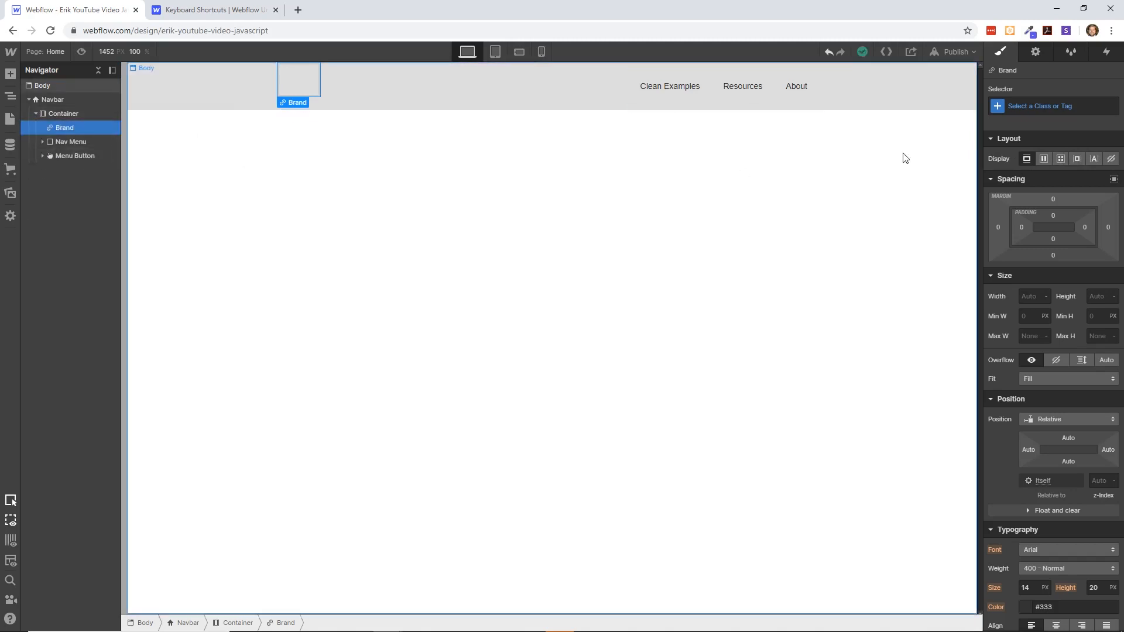
left_click(1044, 159)
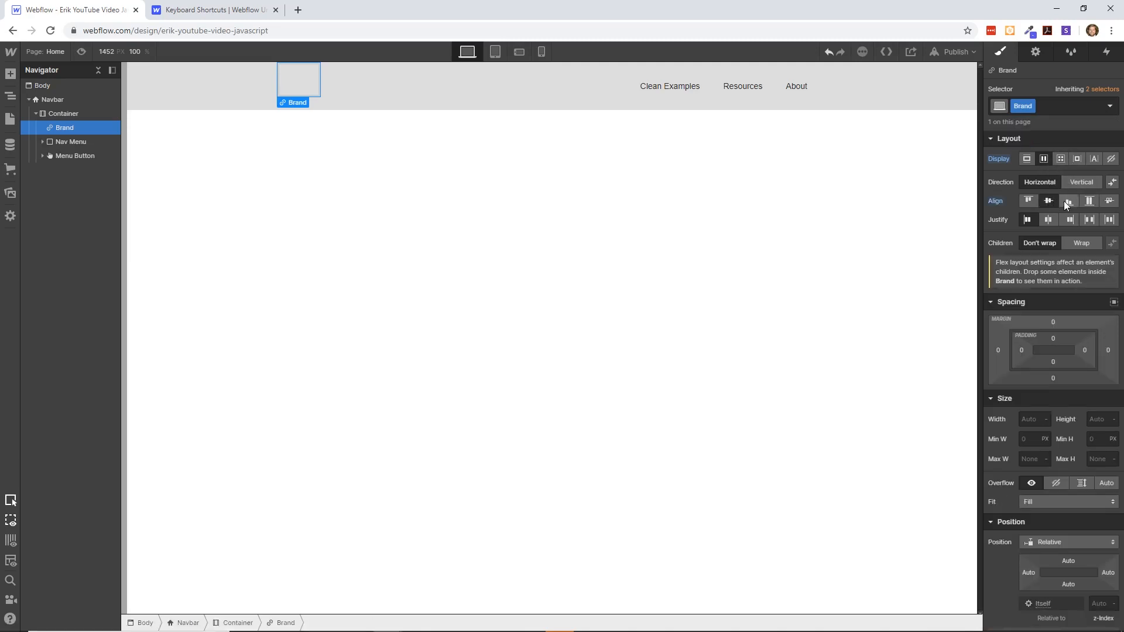
- Make the navbar's Container a horizontal flex layout with centre alignment, trying the justify options and settling on space between
left_click(138, 140)
left_click(70, 112)
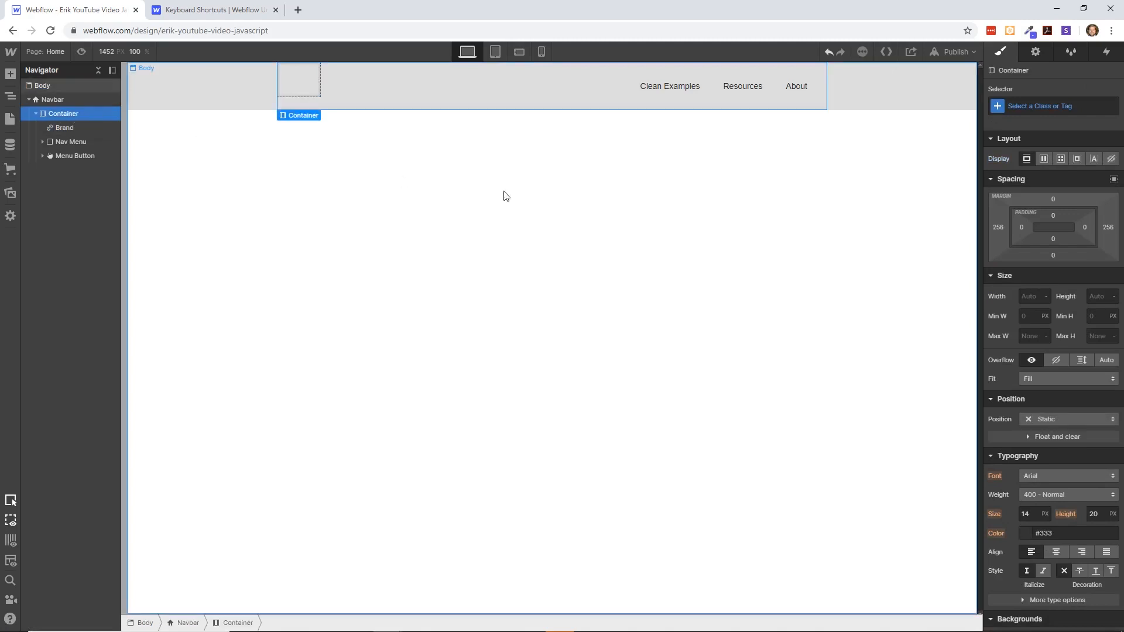
left_click(1043, 158)
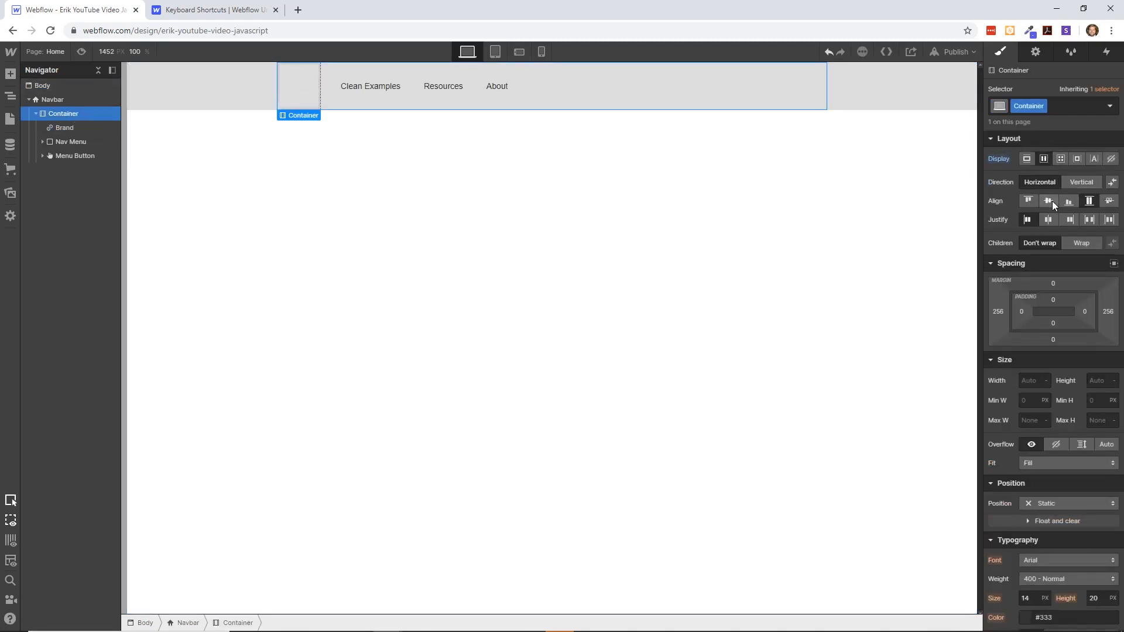
left_click(1050, 202)
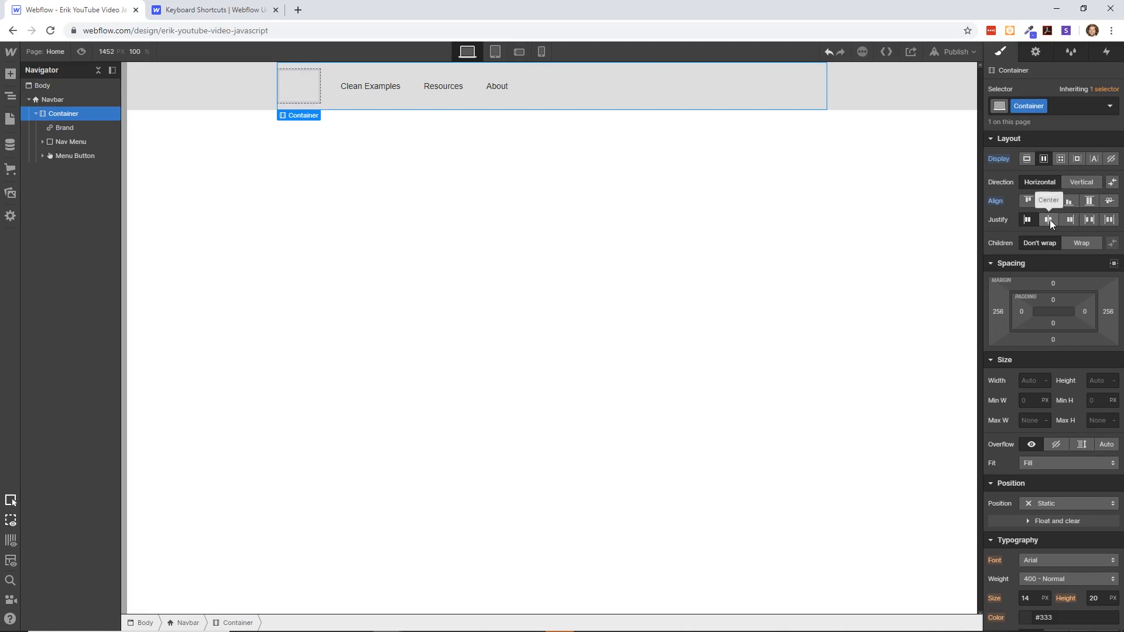
left_click(1049, 220)
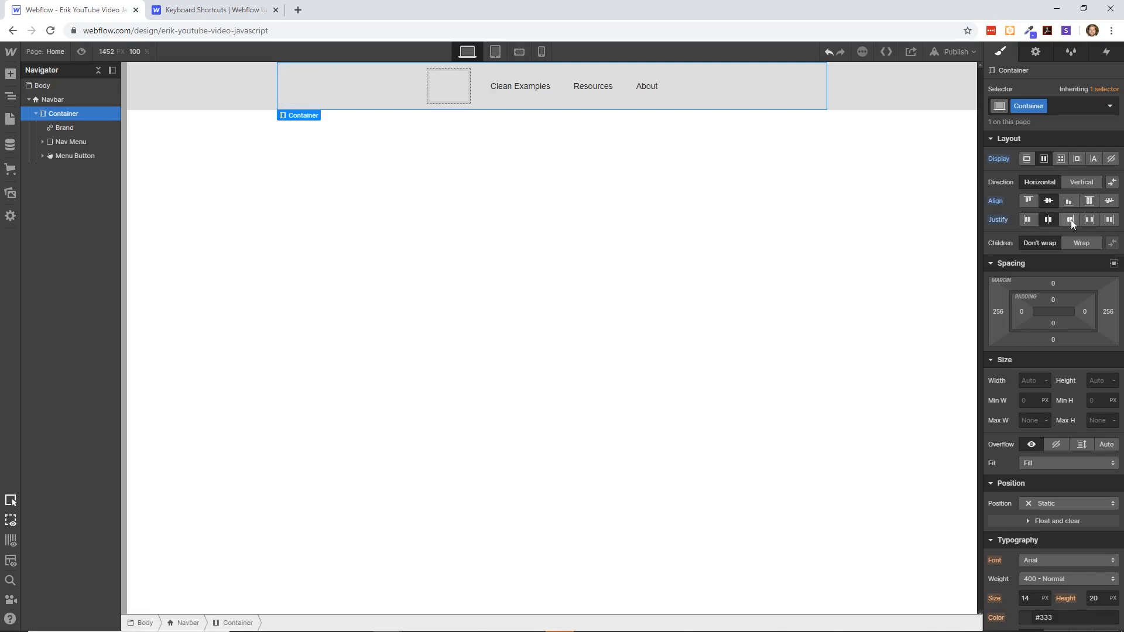
left_click(1070, 219)
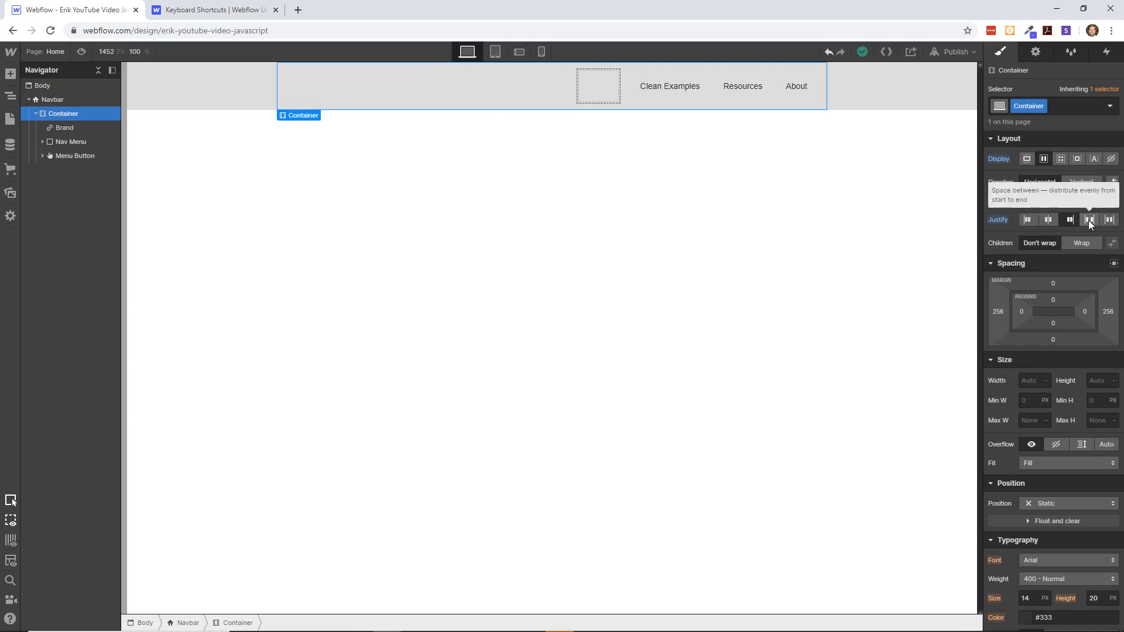
left_click(1088, 220)
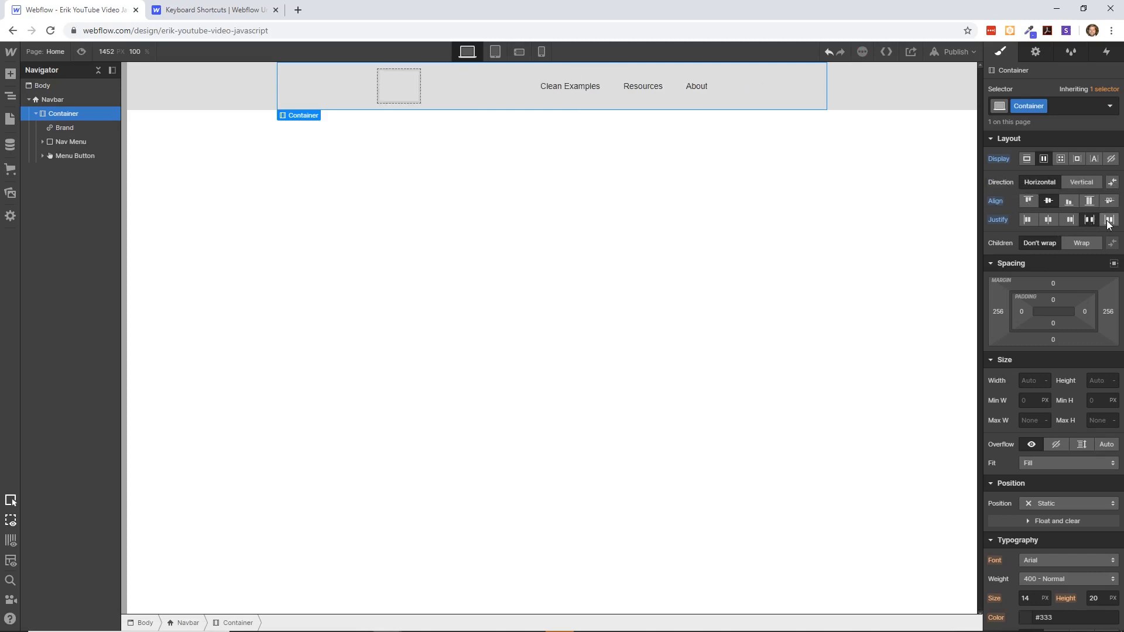
left_click(1108, 220)
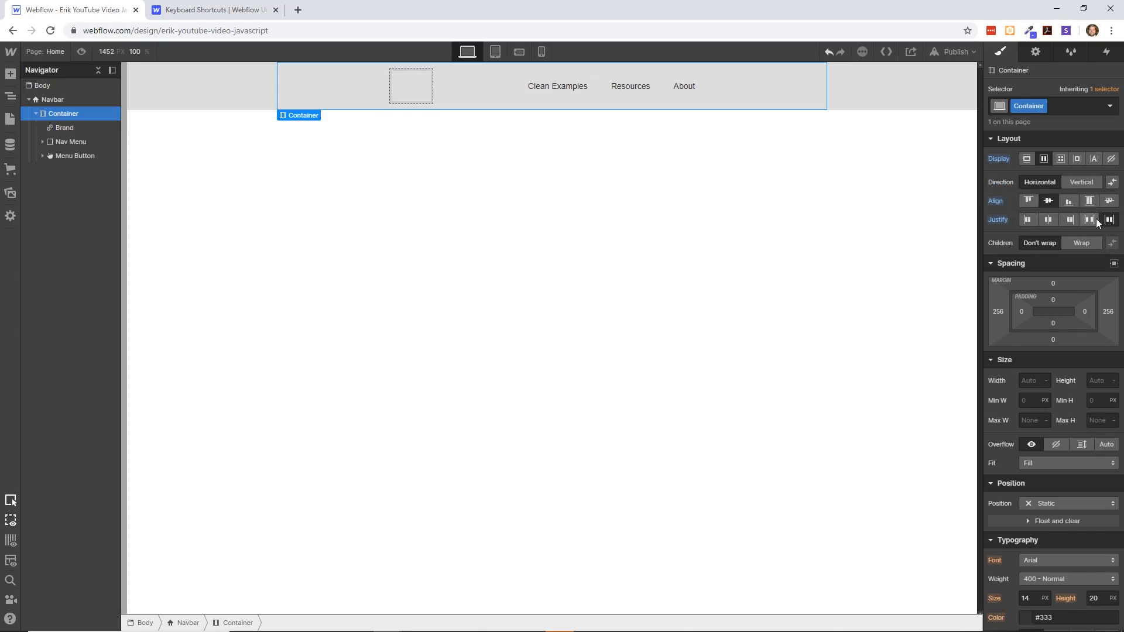
left_click(1090, 219)
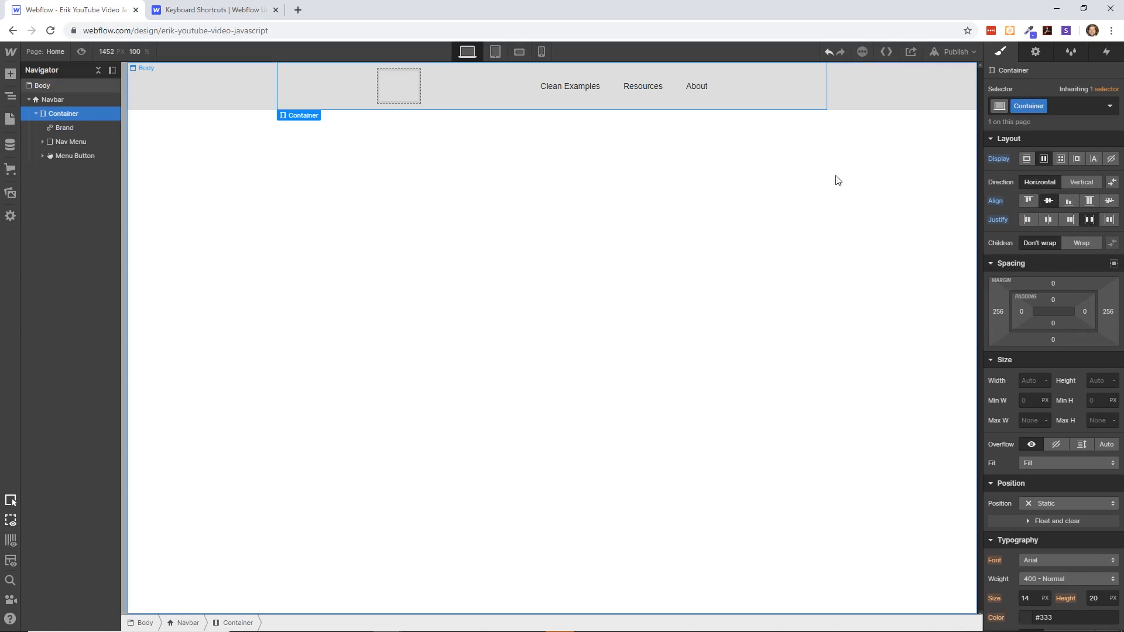
- Add a Div Block to the page body below the navbar
left_click(434, 153)
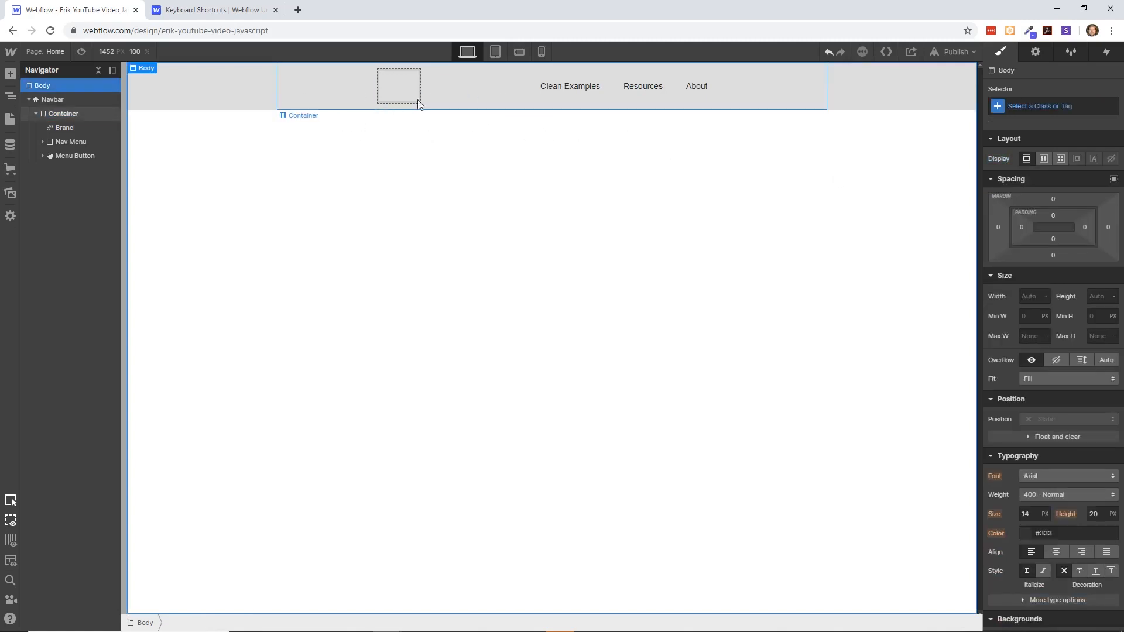
left_click(35, 114)
left_click(13, 76)
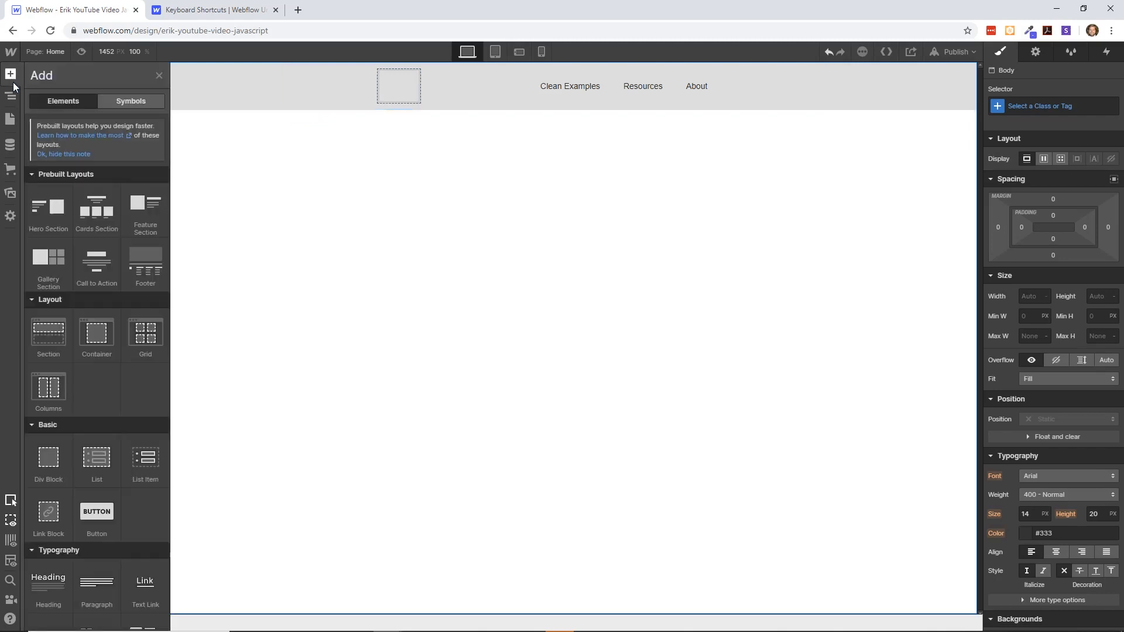
scroll(92, 296, "down", 2)
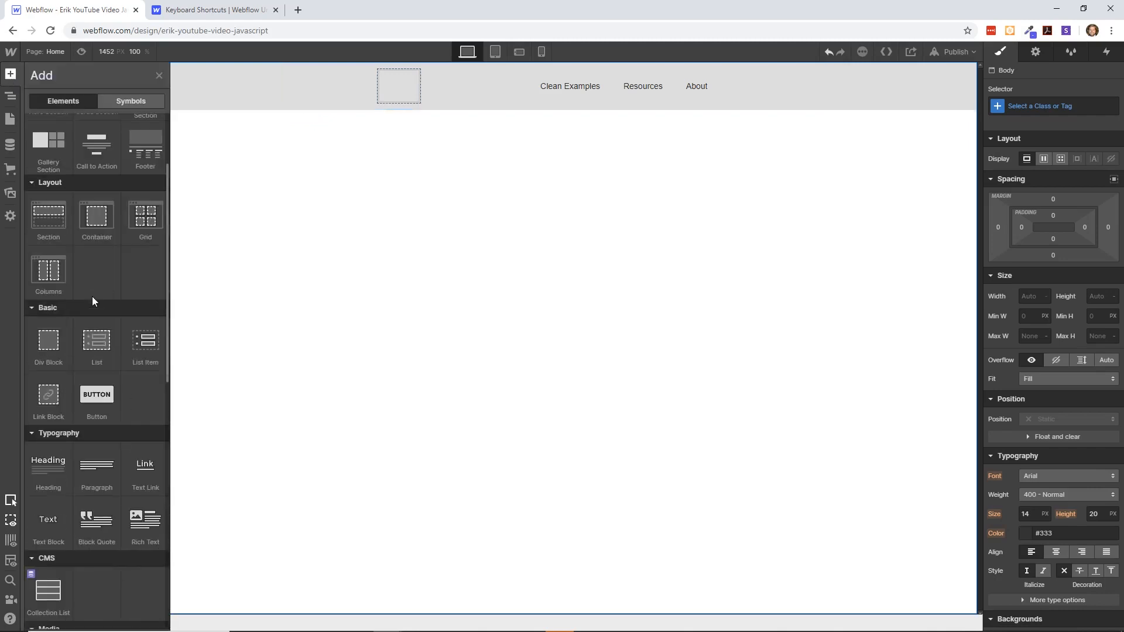
left_click(61, 344)
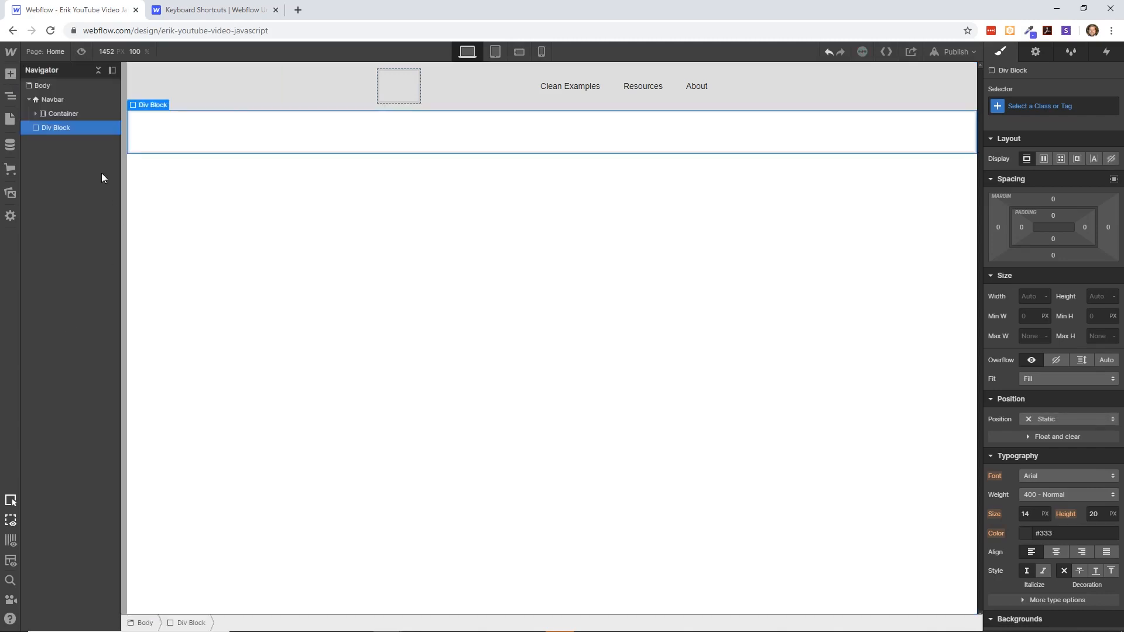
- Replace the navbar's Container with the Div Block, moving Brand, Nav Menu and Menu Button into it and deleting the emptied Container
left_click(55, 100)
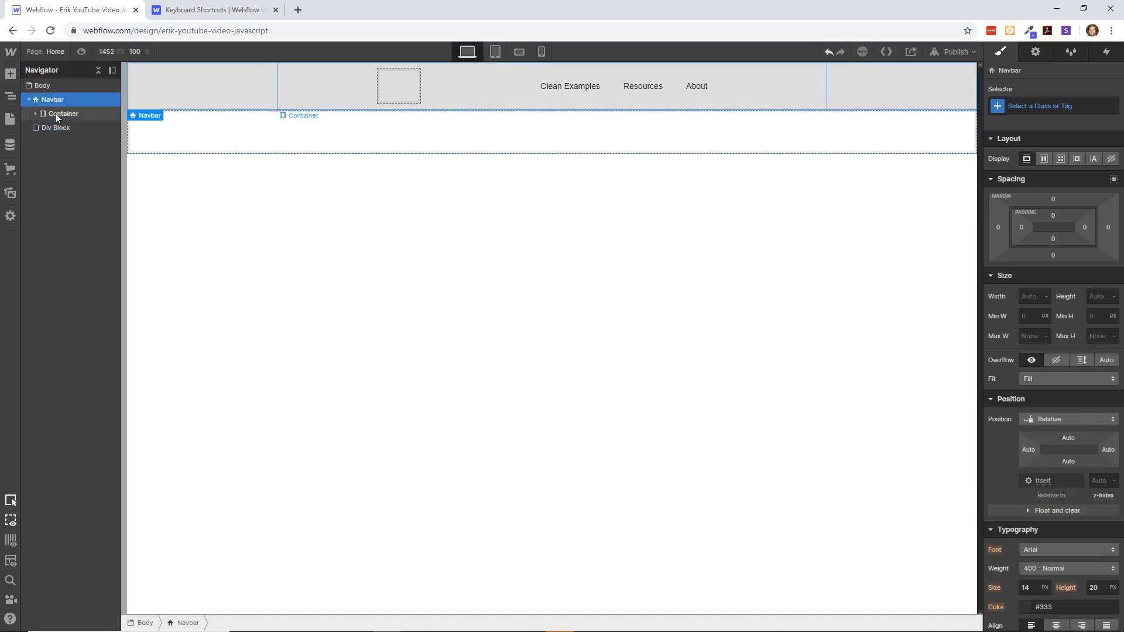
left_click(43, 113)
left_click(36, 113)
mouse_move(56, 128)
left_mouse_down()
mouse_move(55, 171)
mouse_move(76, 126)
mouse_move(59, 115)
mouse_move(70, 123)
left_mouse_up()
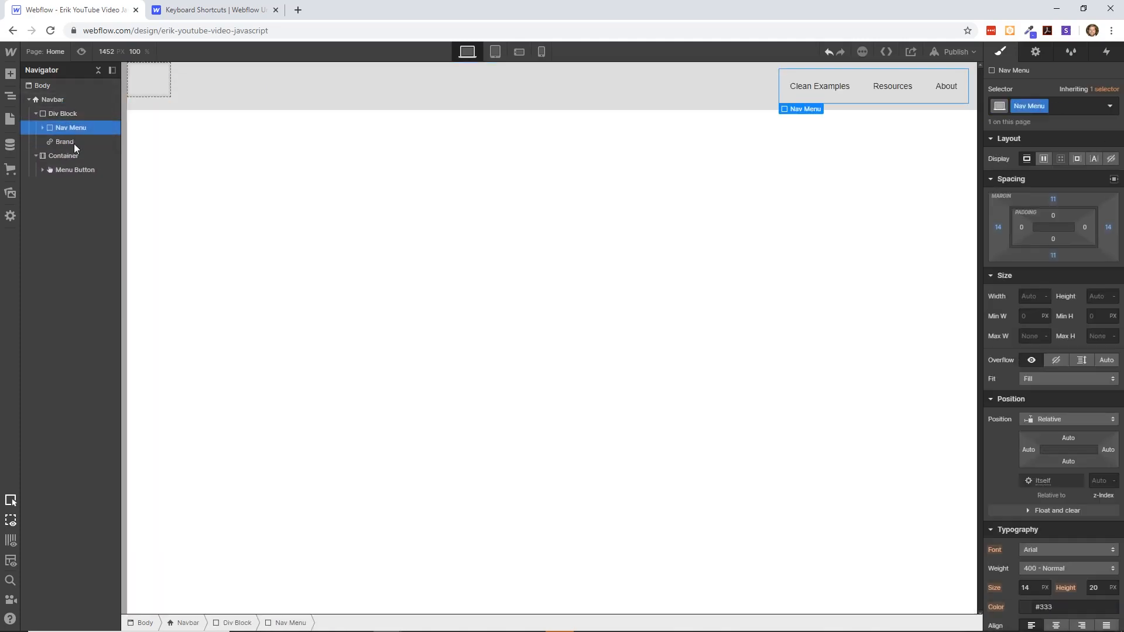
left_click_drag(70, 170, 69, 141)
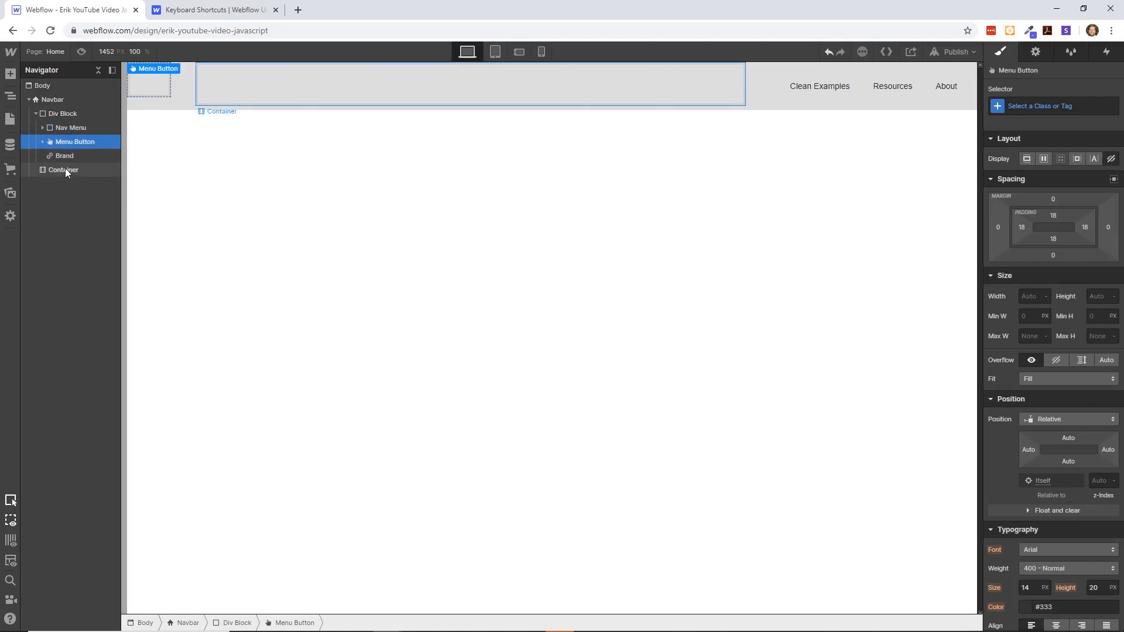
left_click(65, 168)
key("Delete")
- Set the navbar's Div Block to a horizontal flex layout with its children justified with space between
left_click(53, 126)
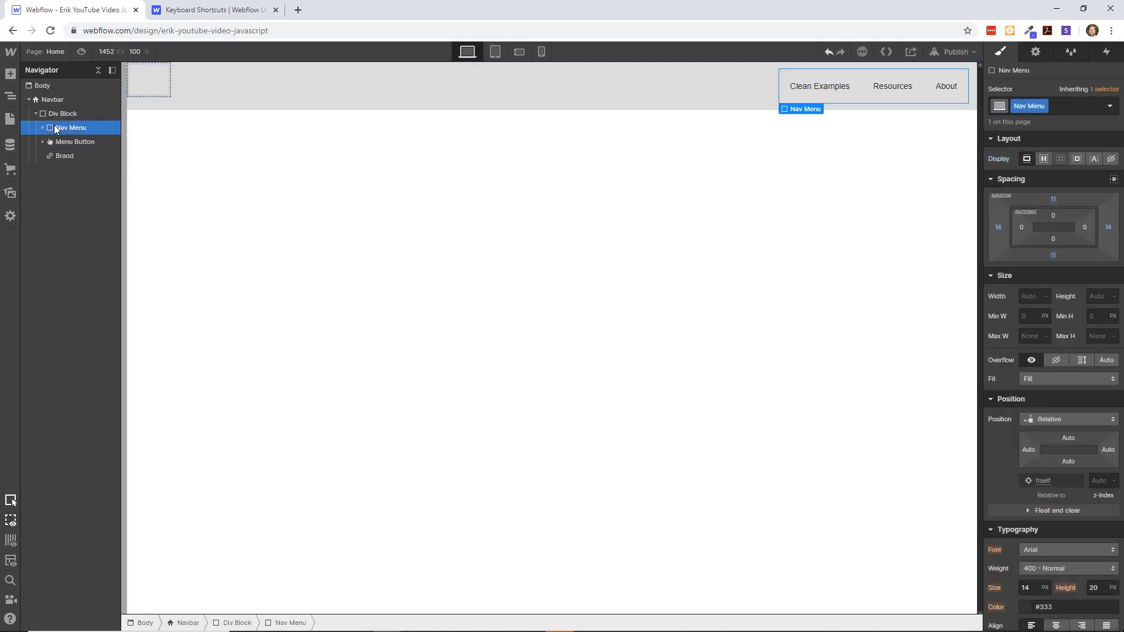
left_click(81, 153)
left_click(72, 128)
left_click(70, 115)
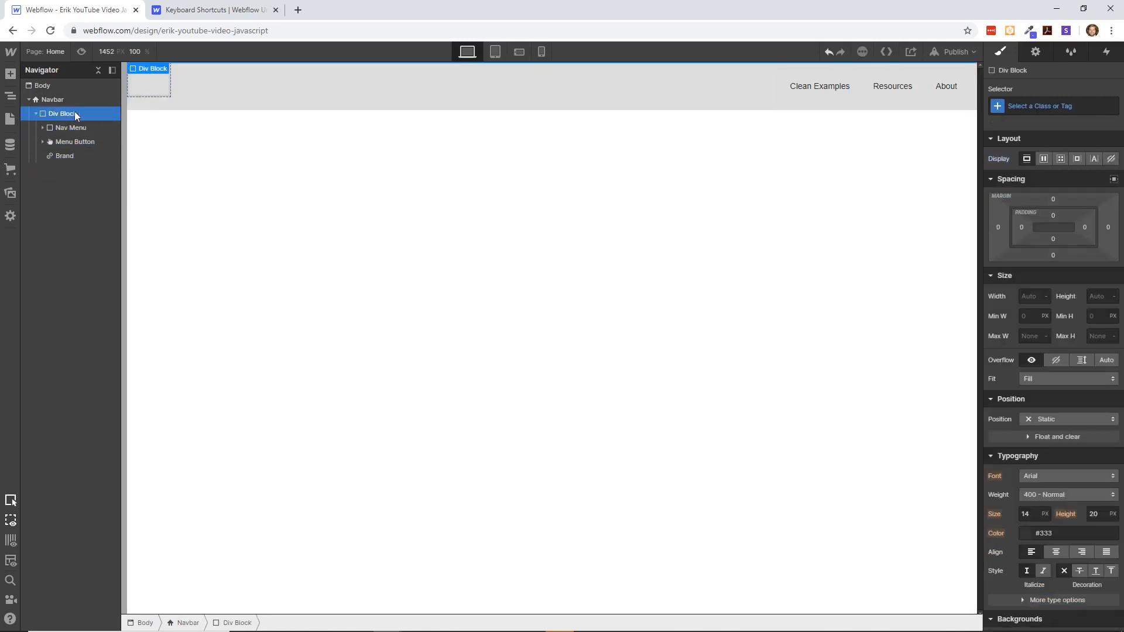
left_click(1044, 159)
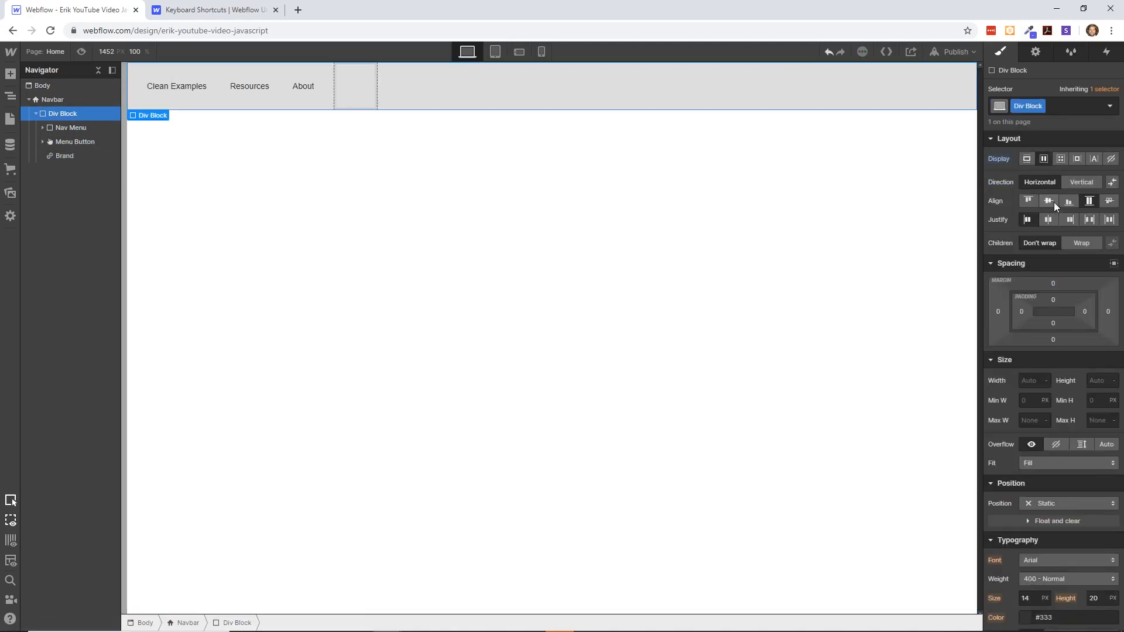
left_click(1088, 219)
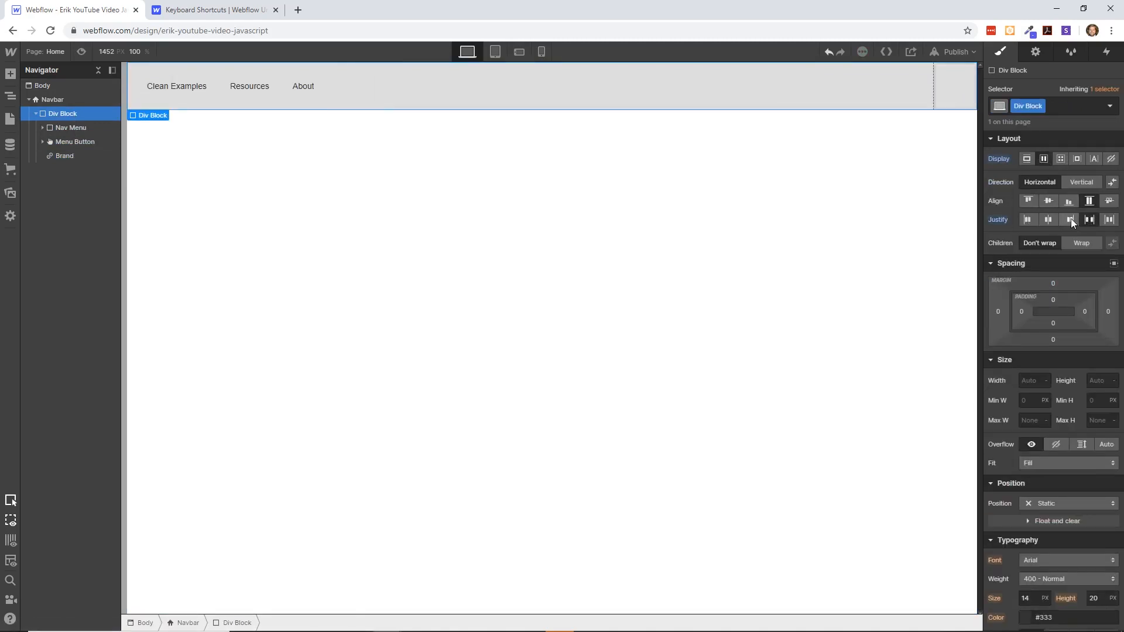
- Move Brand above Nav Menu inside the Div Block and set Brand's justify option to space between
left_click(80, 145)
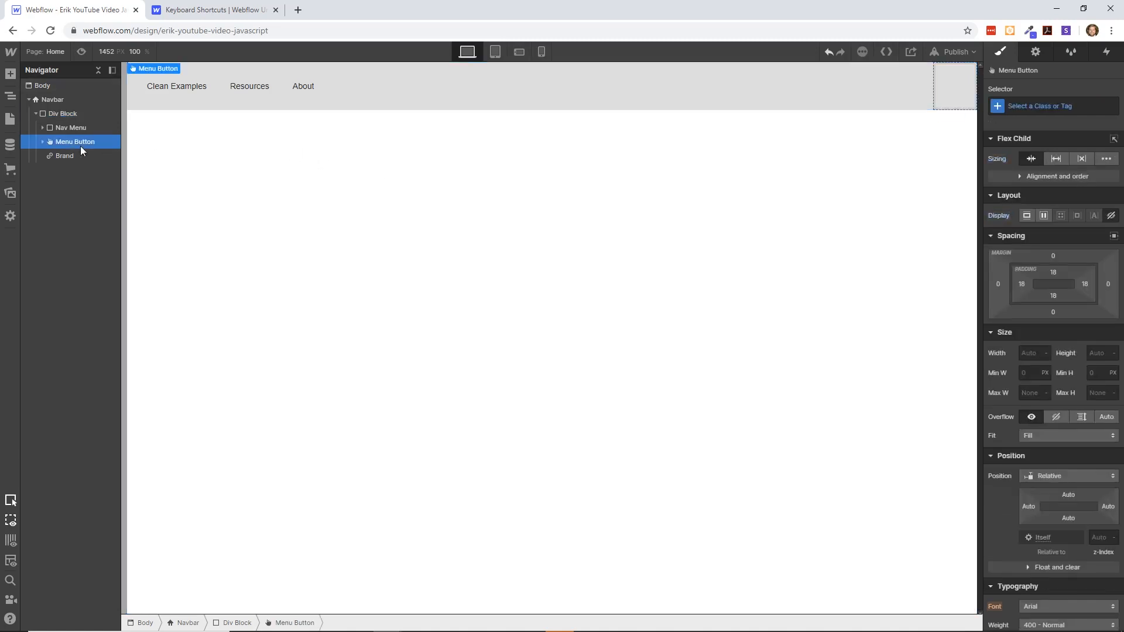
left_click(66, 156)
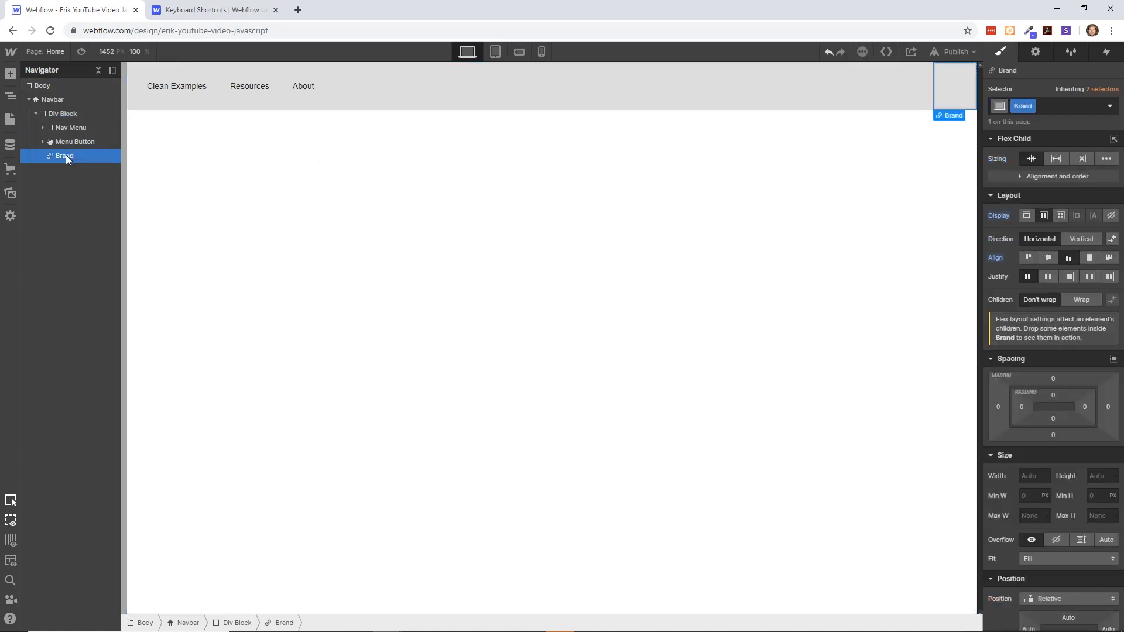
left_click_drag(61, 153, 69, 121)
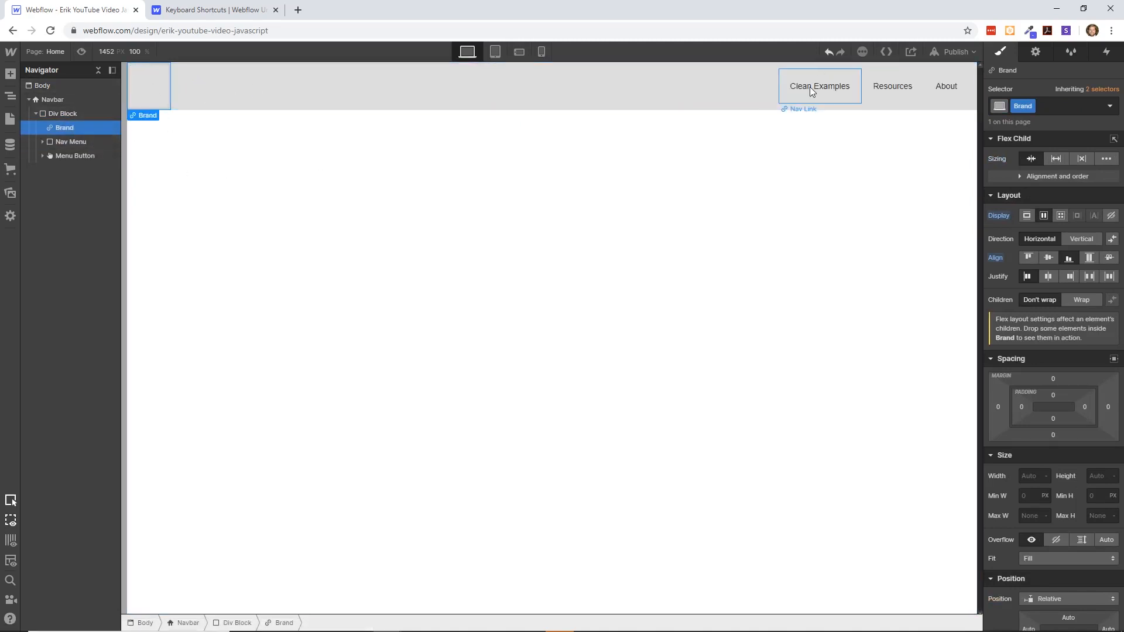
left_click(1071, 276)
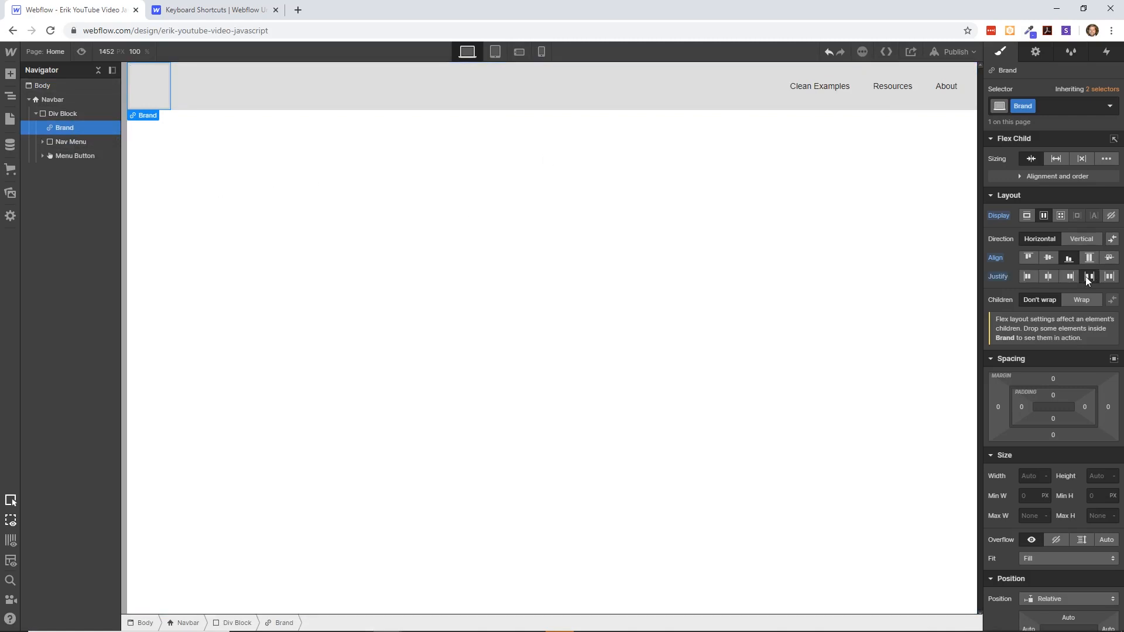
left_click(1086, 276)
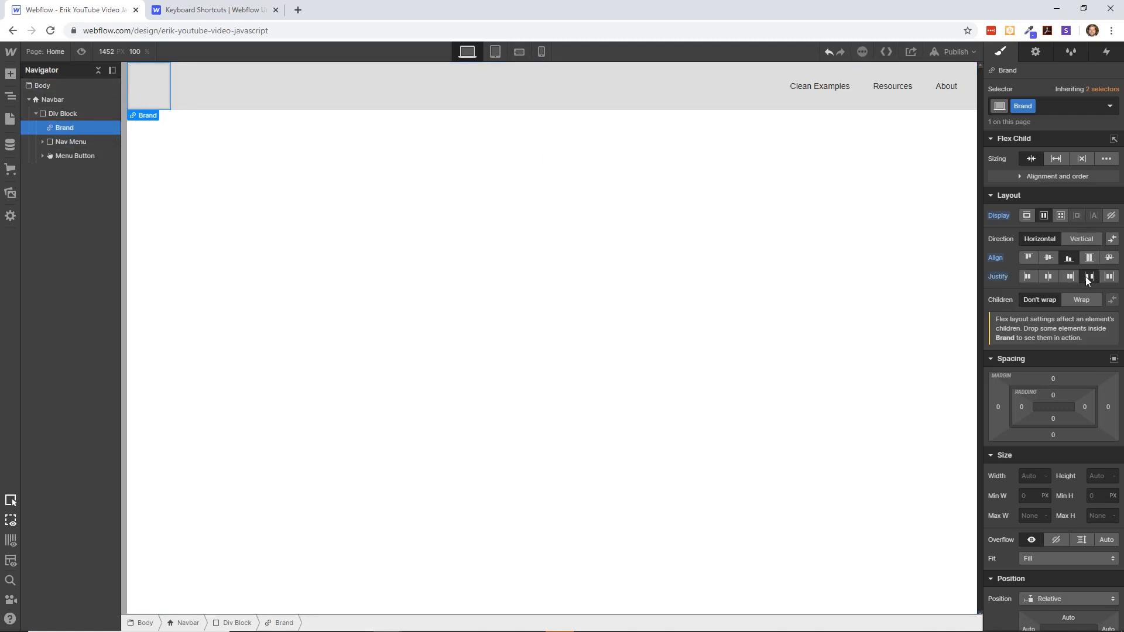
- Change the Div Block's justify option to end
left_click(62, 103)
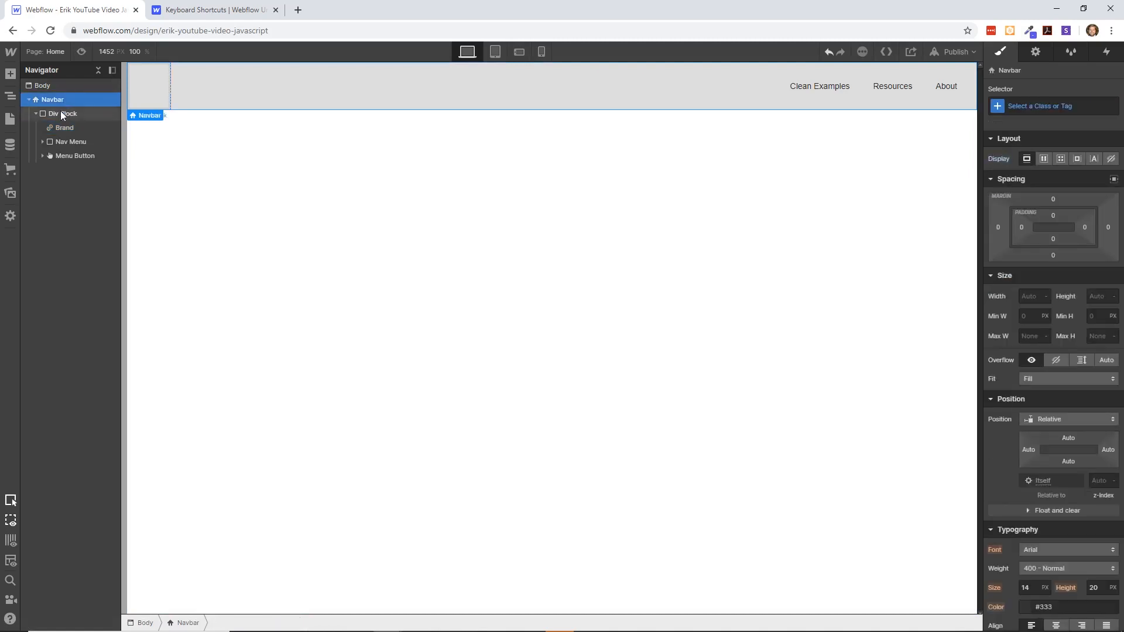
left_click(61, 112)
left_click(1070, 220)
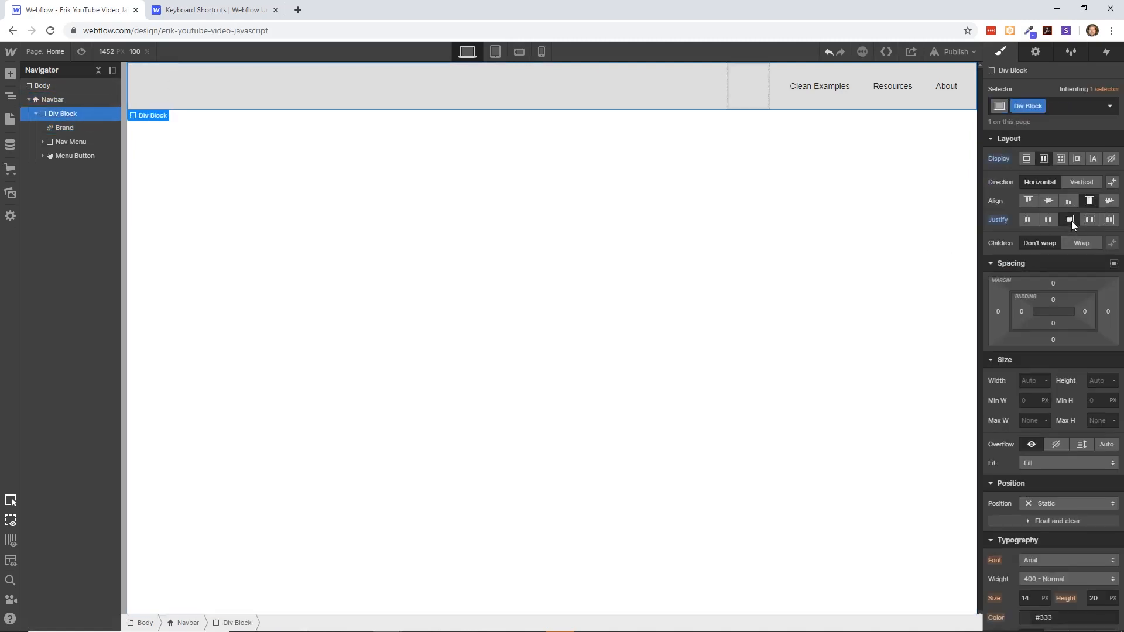
- Try centering the Div Block's children and set its justify option back to space between
left_click(1049, 220)
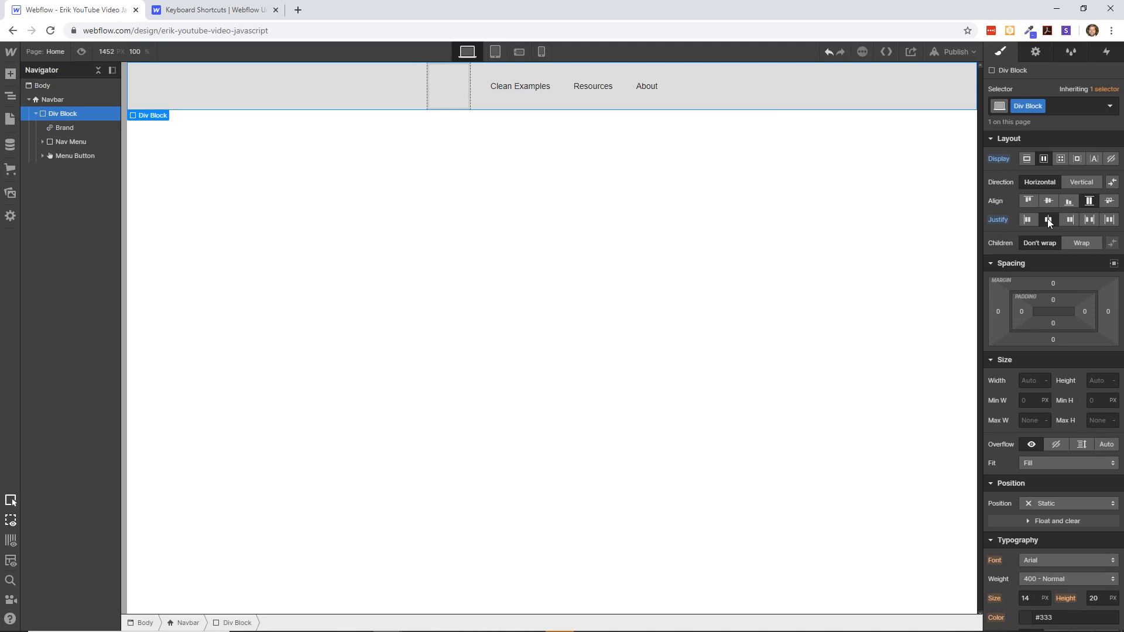
left_click(1090, 219)
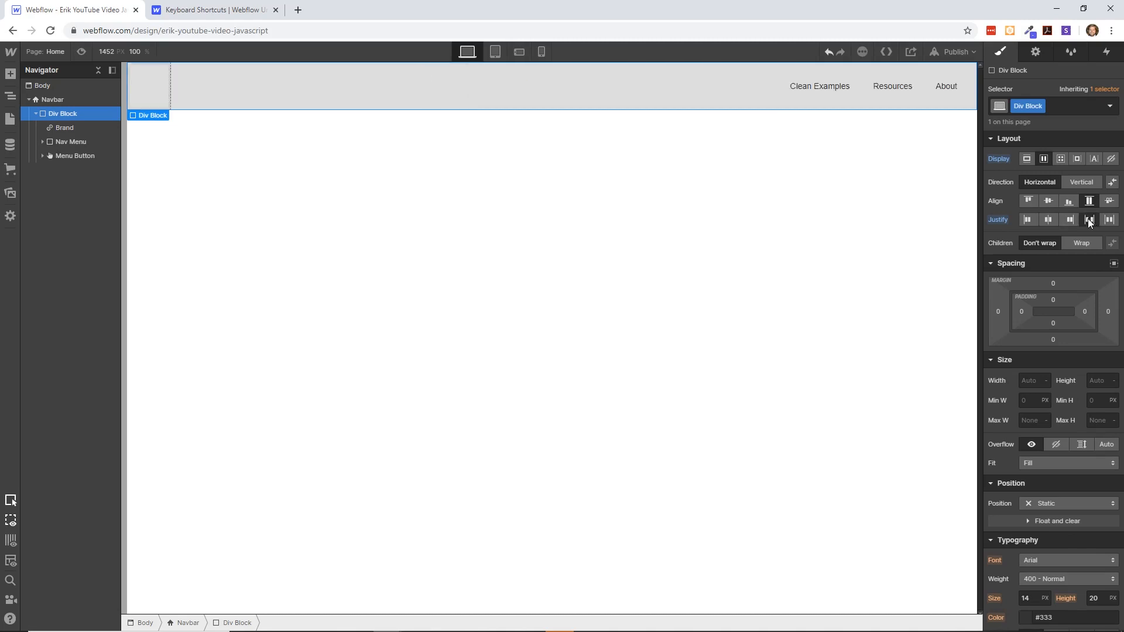
- Give the navbar's Div Block an equal padding of 48 px on all four sides
left_click(1053, 284)
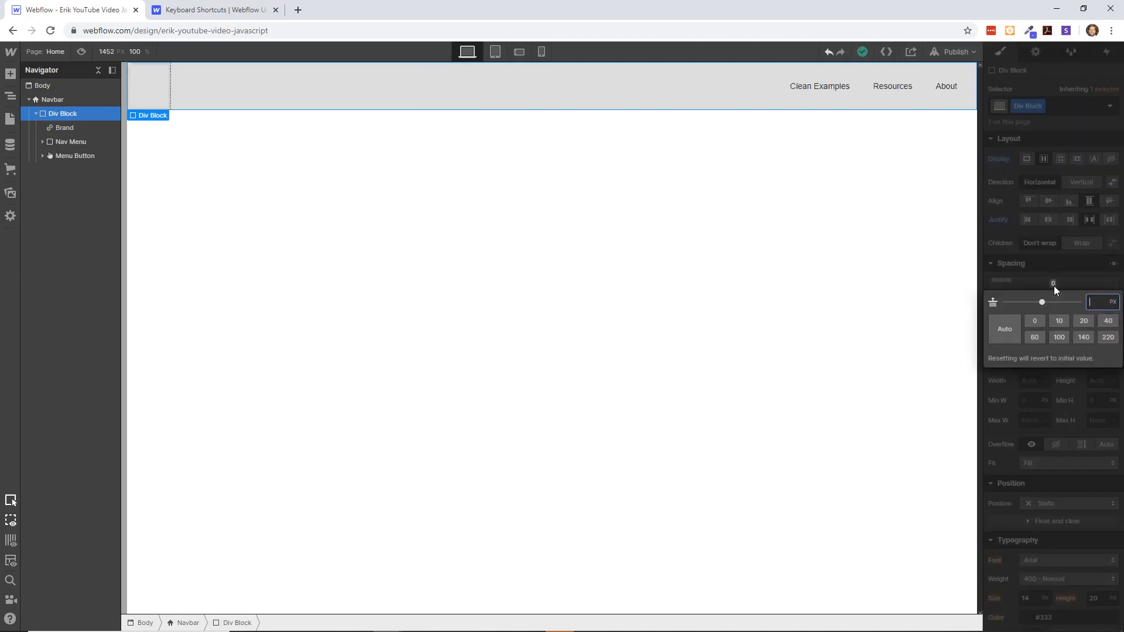
key("Tab")
key("Escape")
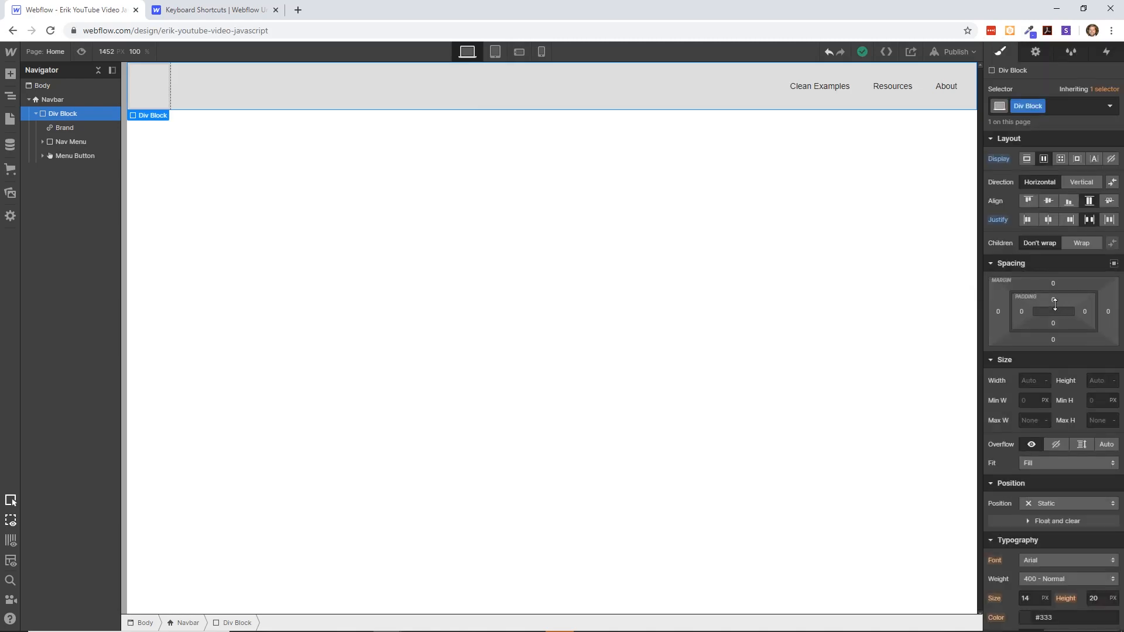
mouse_move(1054, 304)
left_mouse_down()
mouse_move(1047, 340)
mouse_move(1053, 305)
left_mouse_up()
left_click(1057, 283)
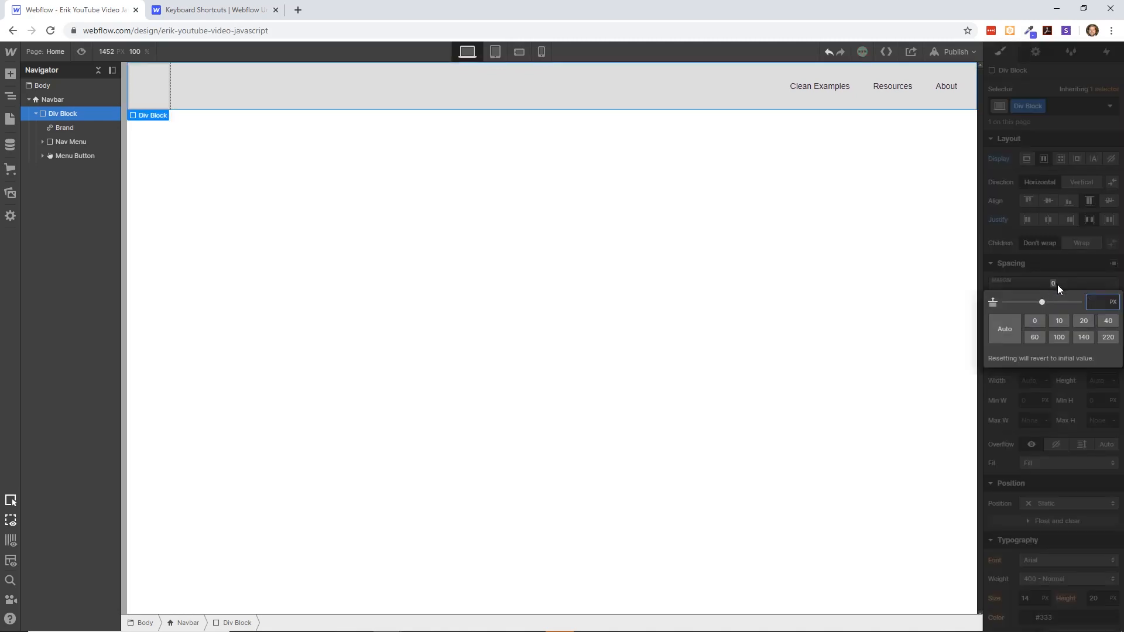
key("Escape")
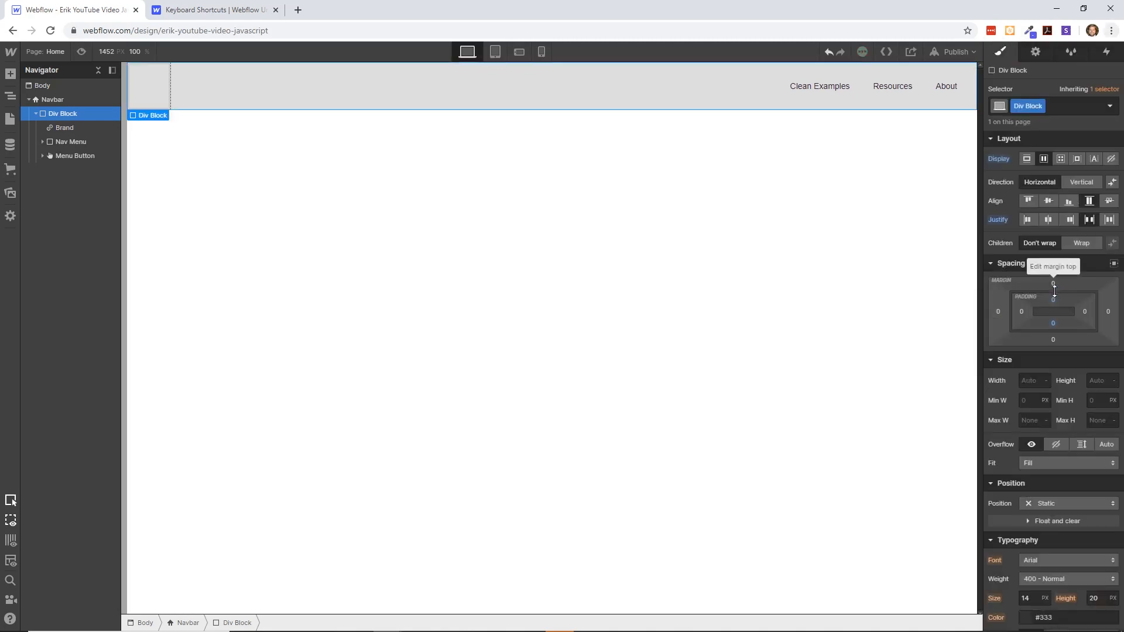
left_click_drag(1053, 297, 1069, 379)
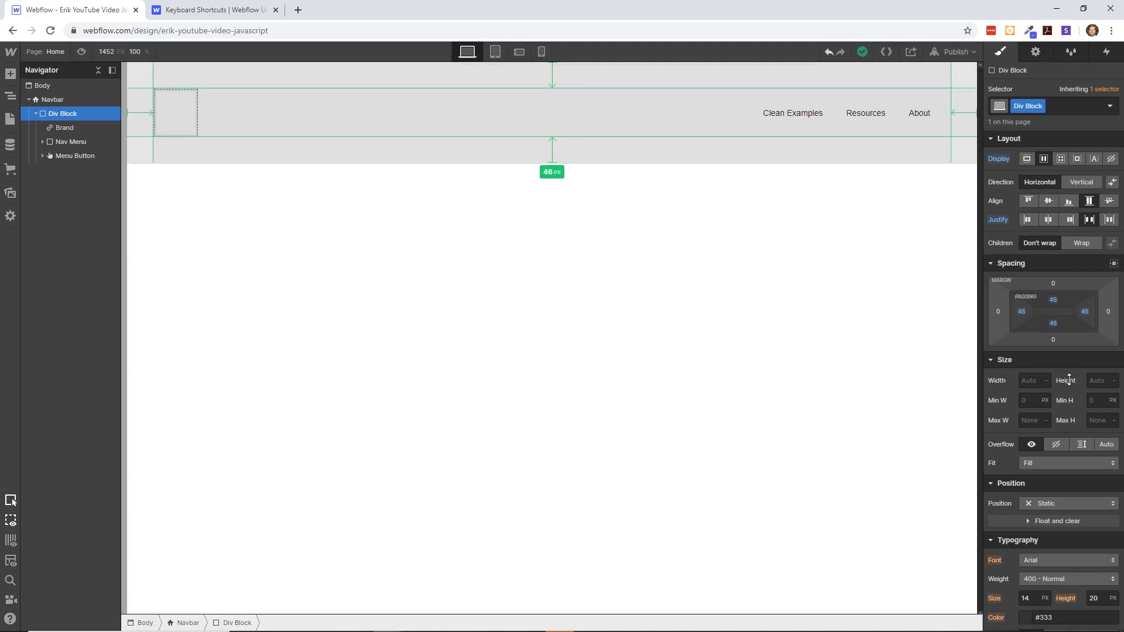
left_click(364, 193)
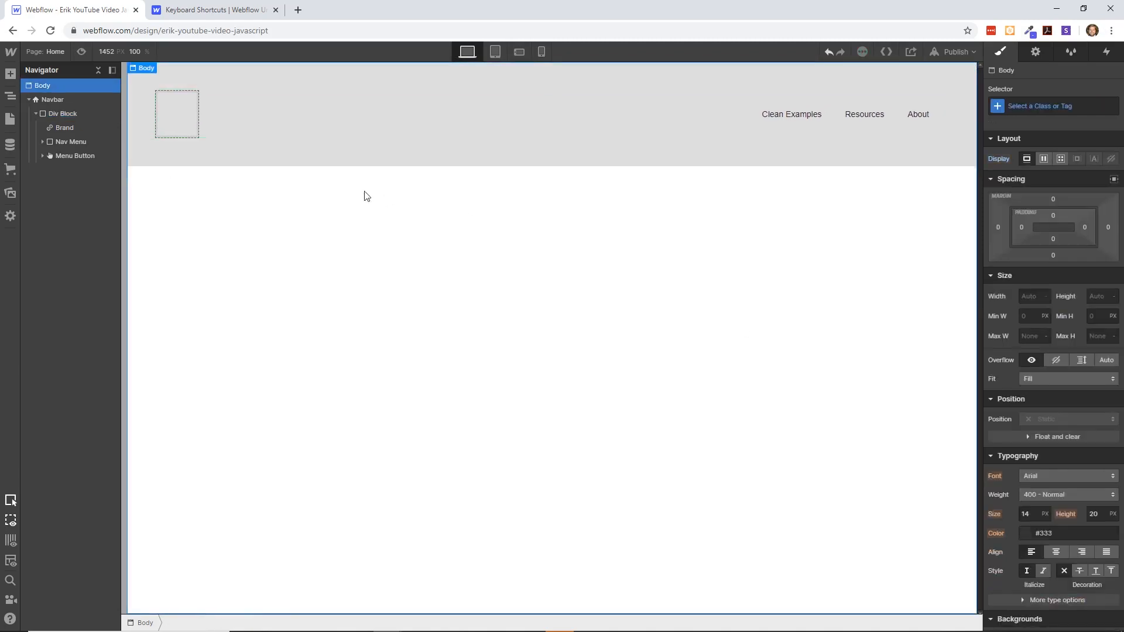
- Add a Text Block inside the navbar's Brand element
left_click(171, 120)
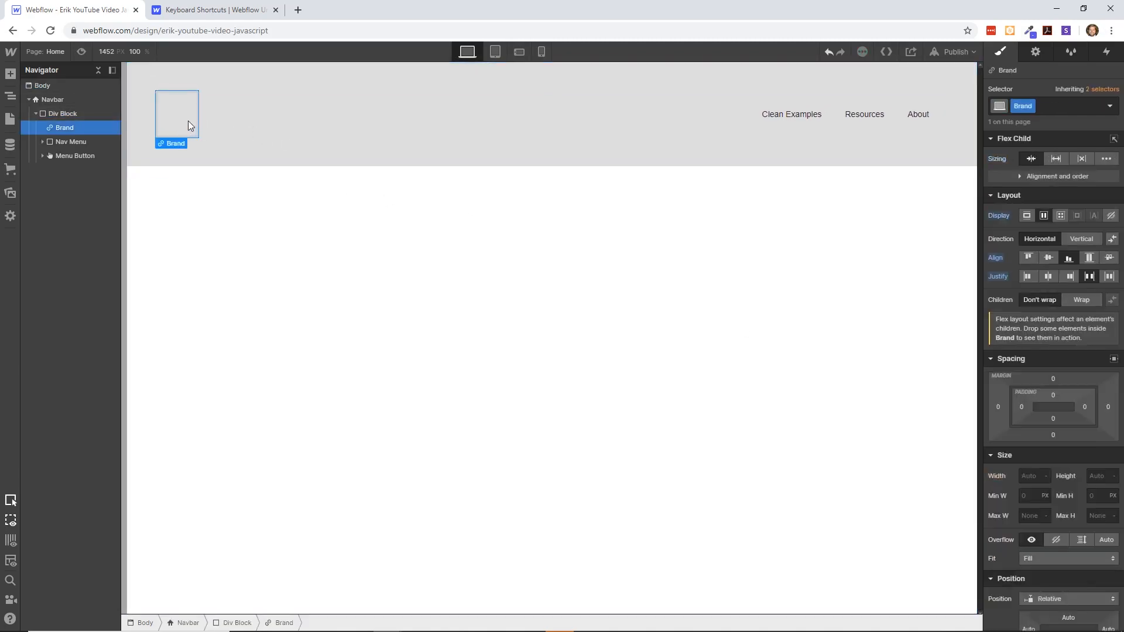
key("ctrl+e")
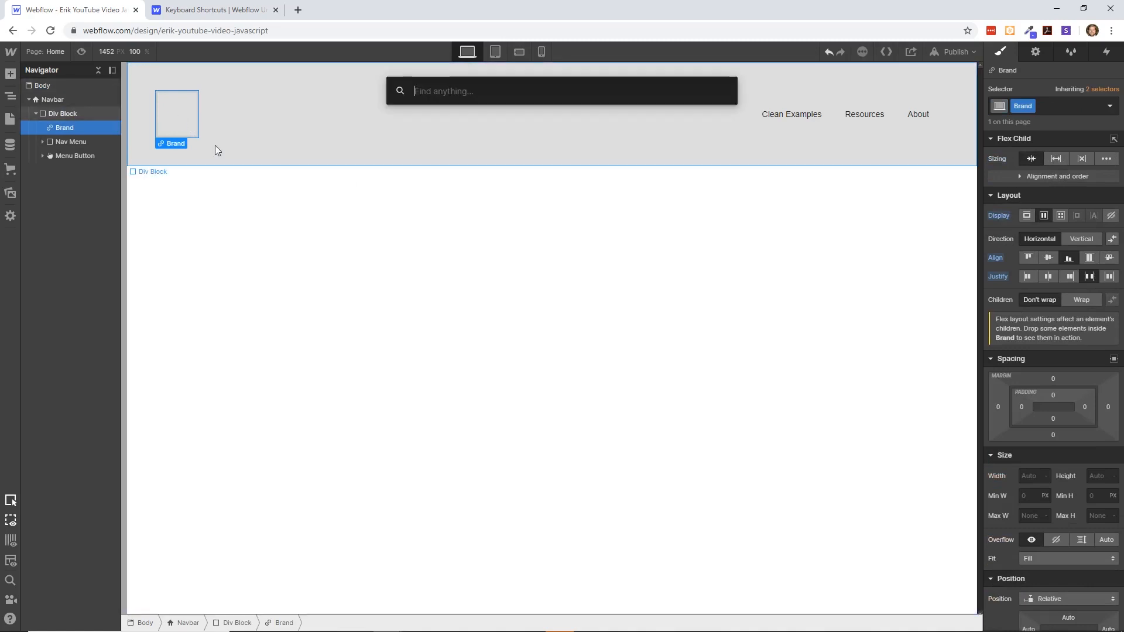
type("tex")
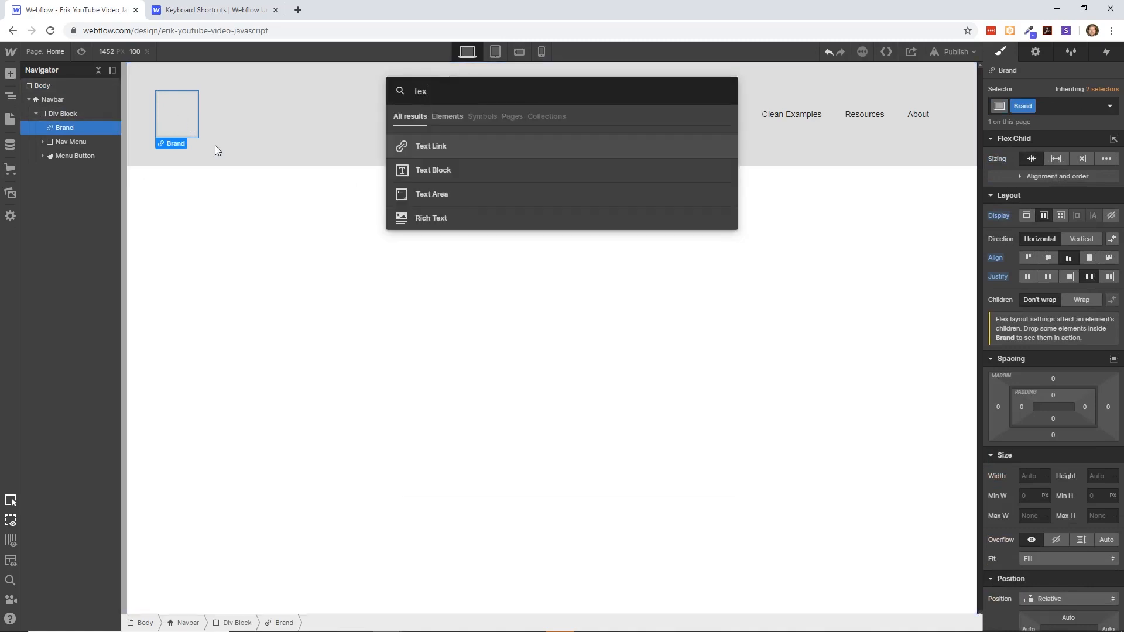
left_click(452, 170)
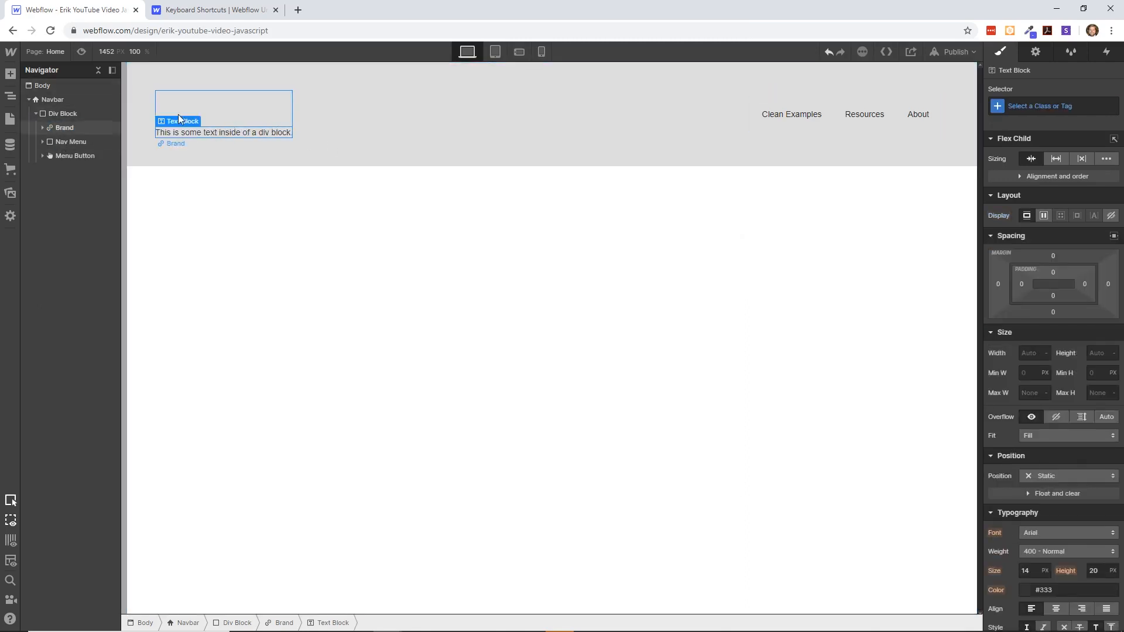
- Move the Text Block out of Brand into the parent Div Block and delete Brand
left_click(42, 128)
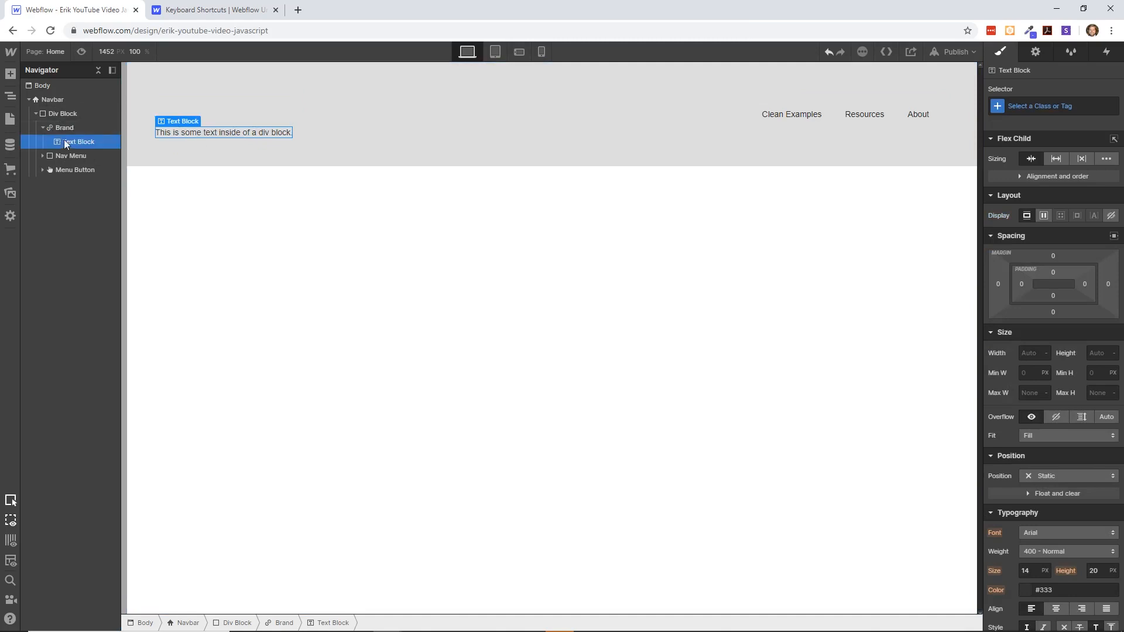
left_click_drag(66, 143, 75, 123)
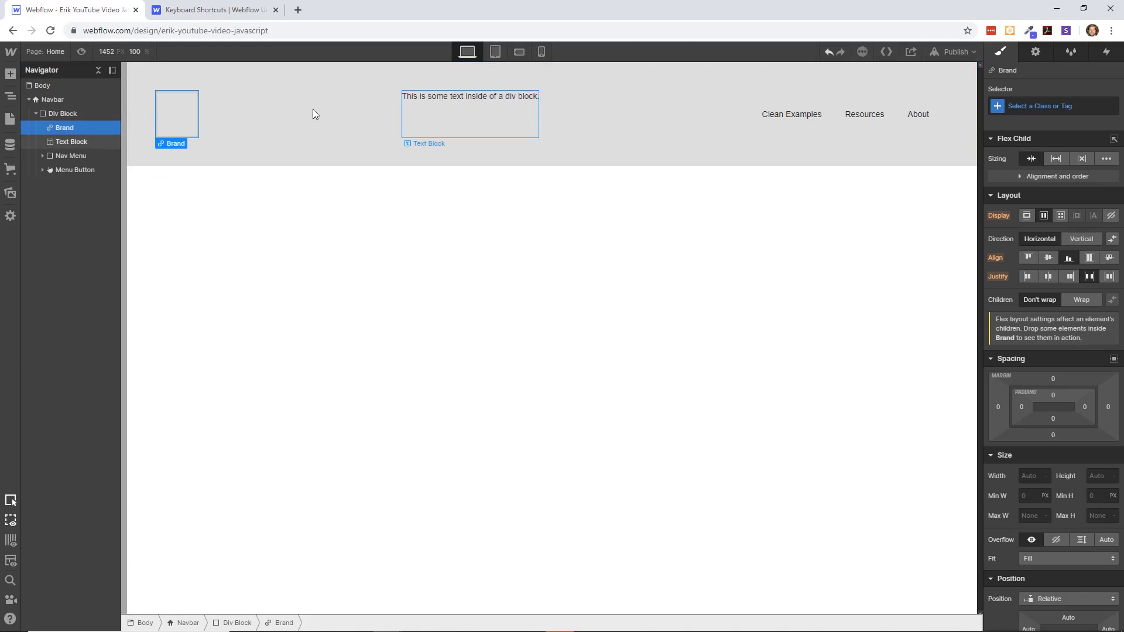
left_click(180, 120)
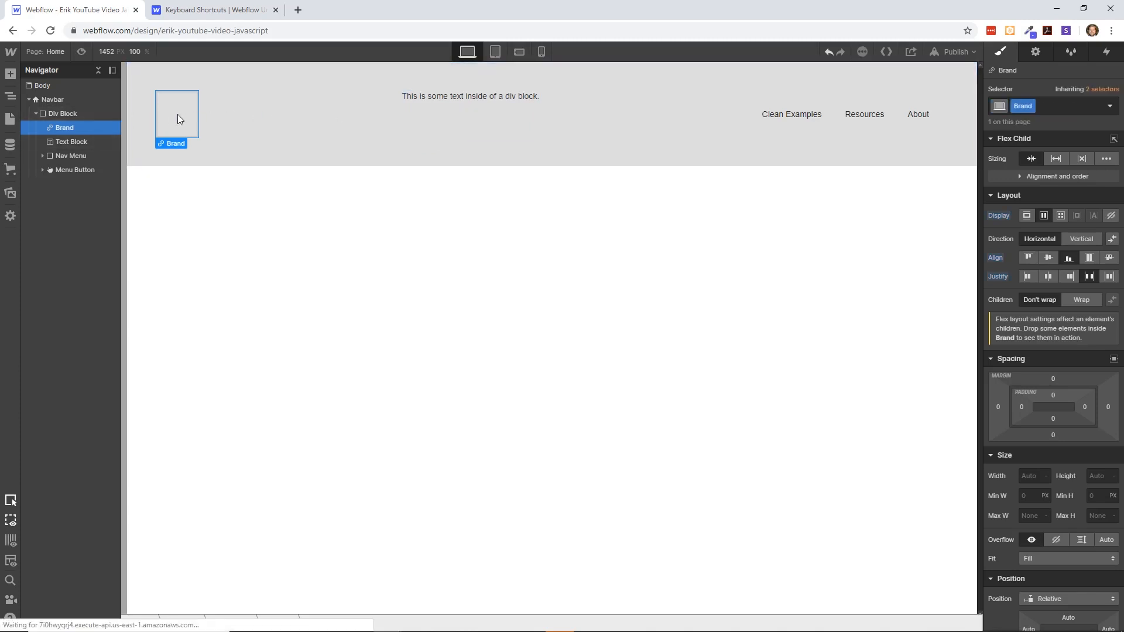
key("Delete")
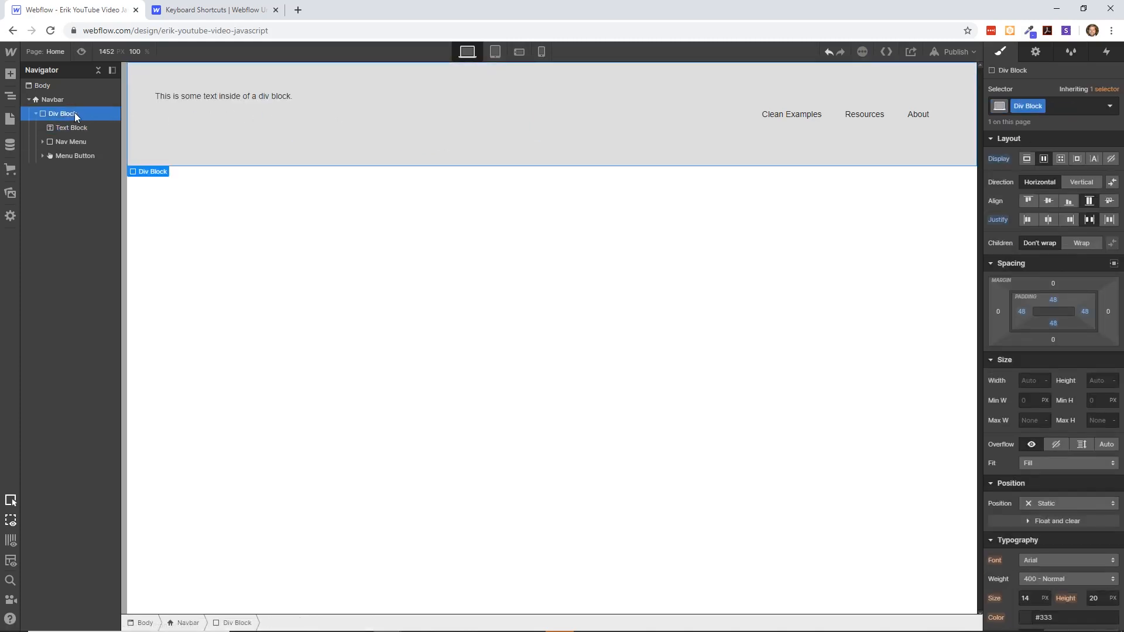
- Add a nested Div Block as the first child of the navbar's Div Block and move the Text Block into it
key("ctrl+e")
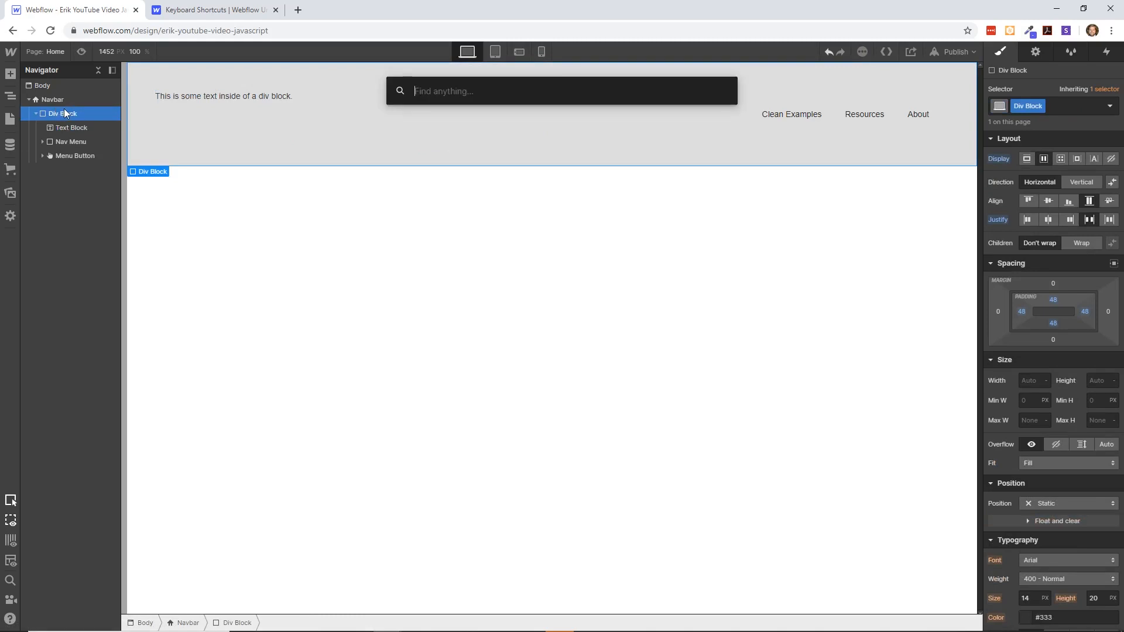
type("d")
left_click(421, 148)
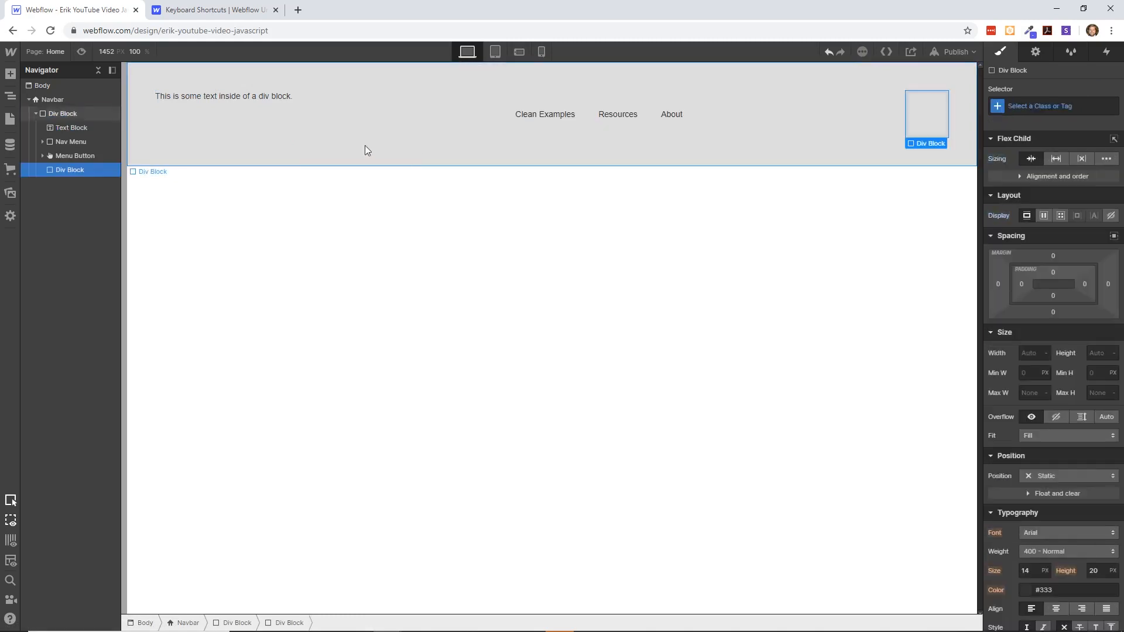
left_click_drag(78, 163, 82, 138)
left_click(71, 142)
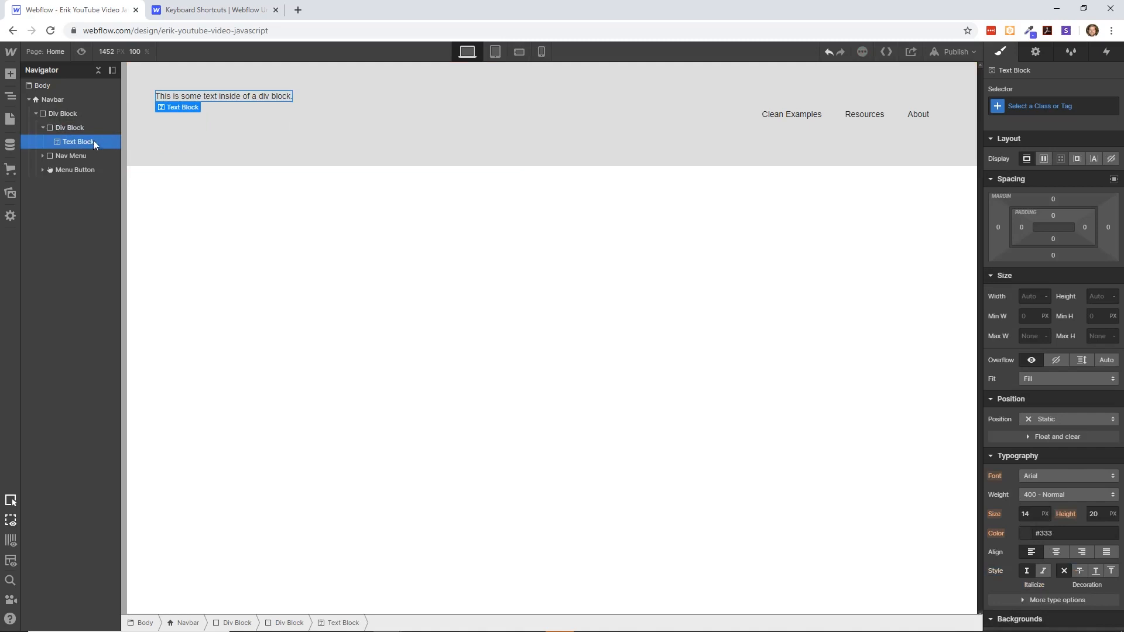
- Duplicate the Text Block and set the nested Div Block holding both copies to a horizontal flex layout
key("ctrl+d")
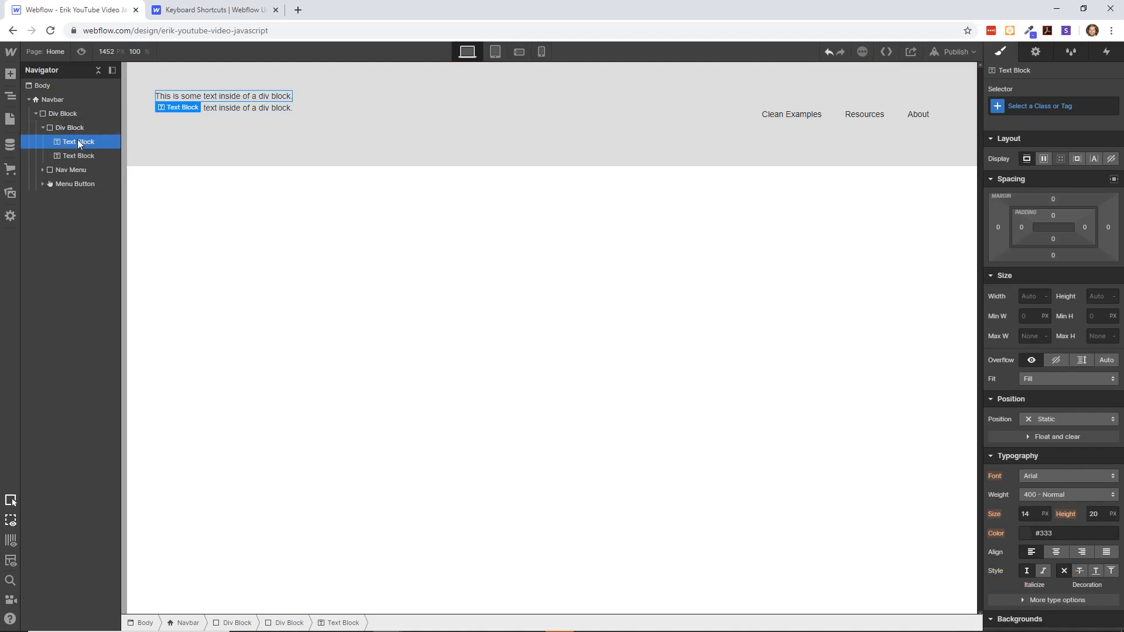
left_click(72, 130)
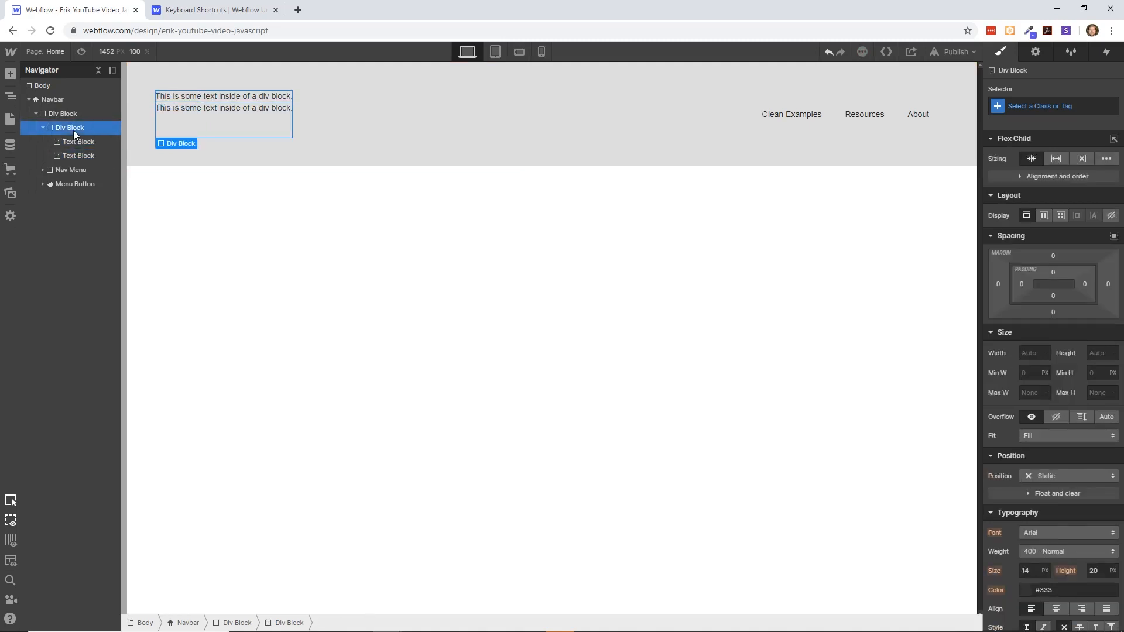
left_click(1045, 215)
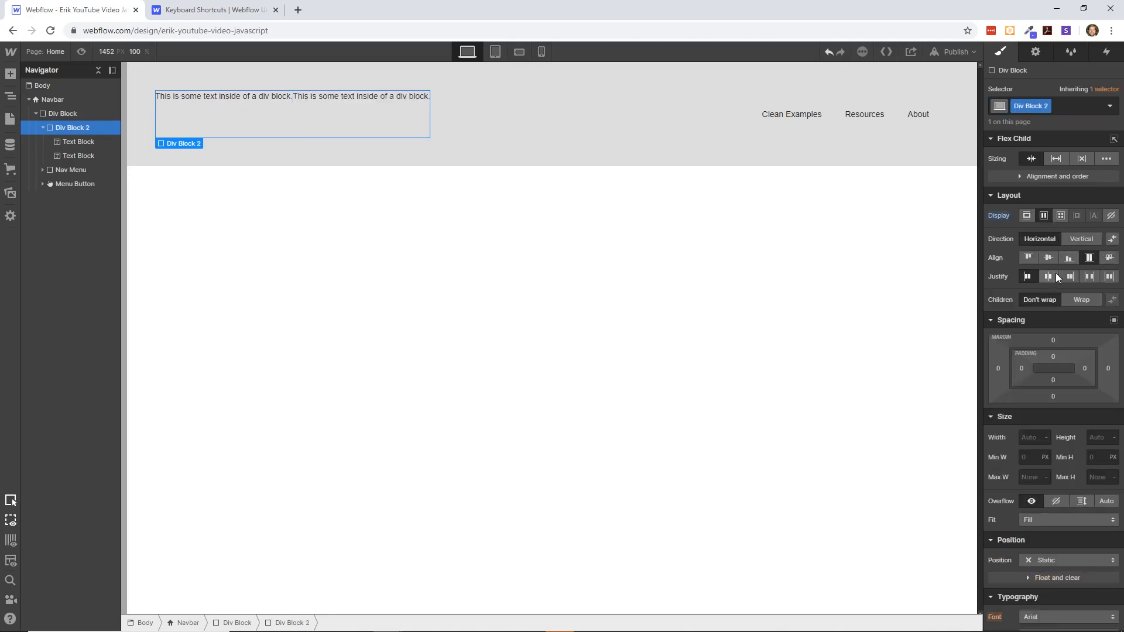
- Replace the first Text Block's default text with the placeholder "asdfas"
left_click(231, 101)
double_click(231, 101)
left_click(233, 102)
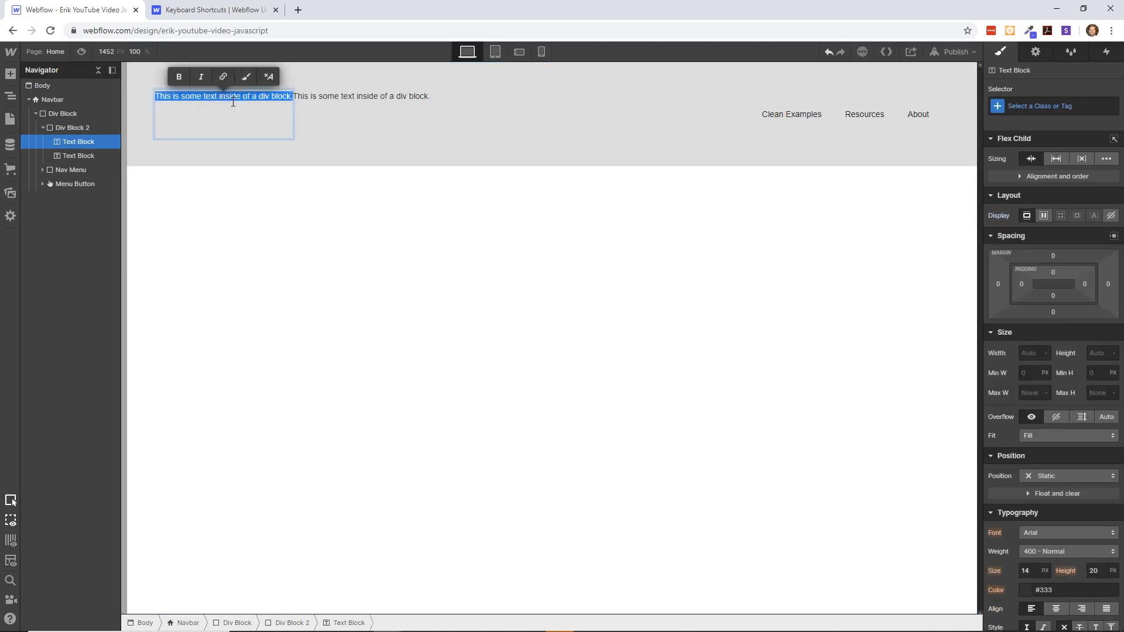
key("BackSpace")
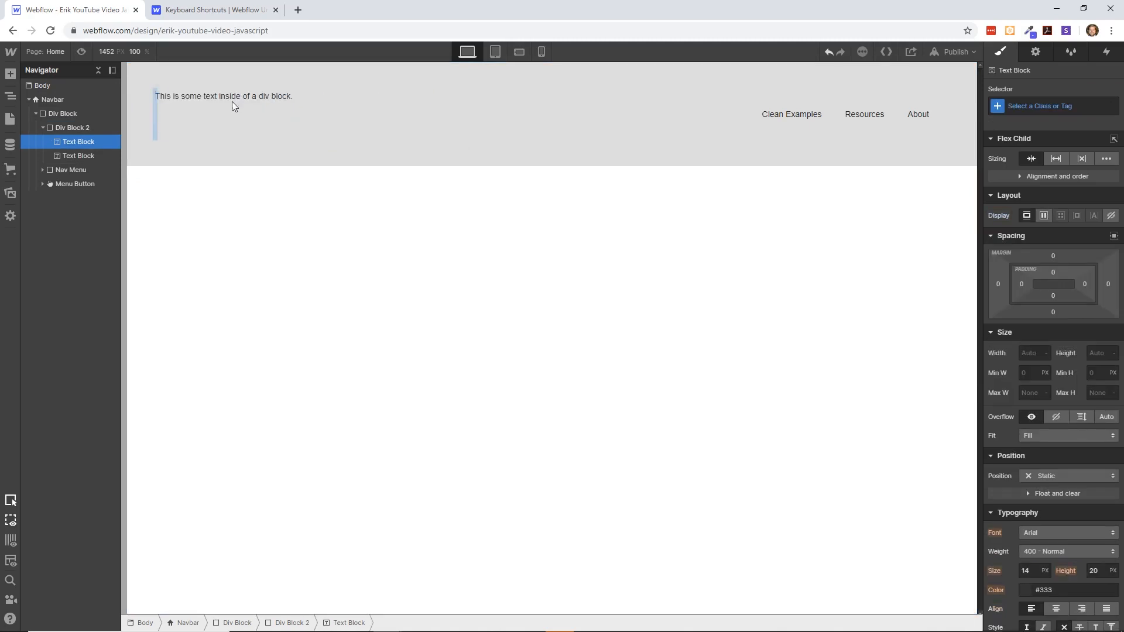
type("asdfas")
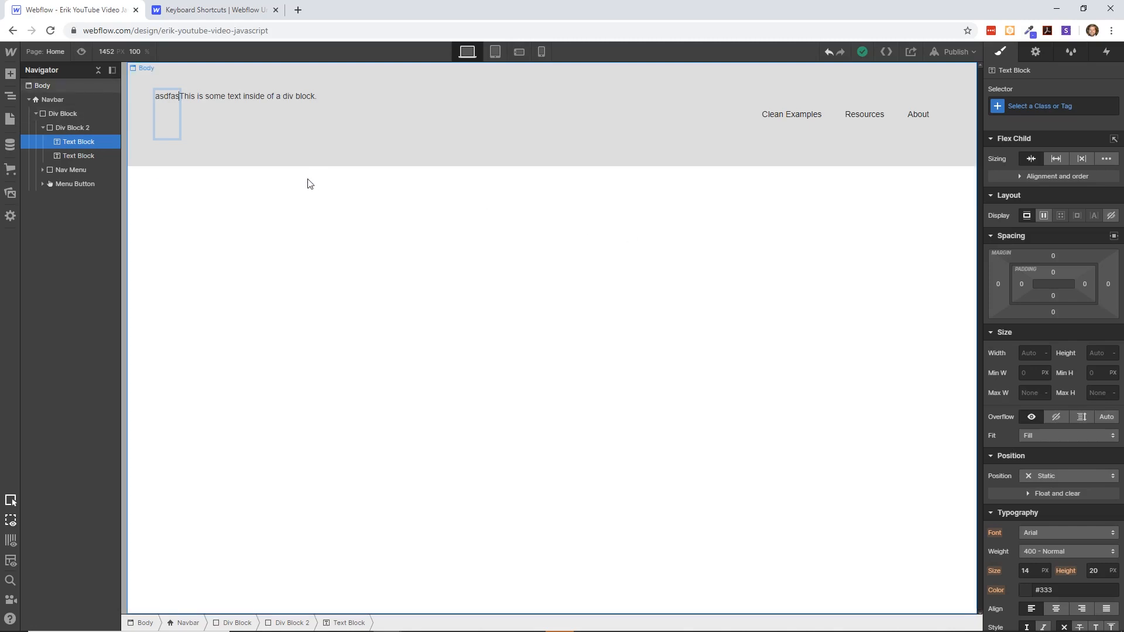
- Review the installed custom fonts in the project's font settings and return to the Designer for the Erik YouTube Video JavaScript project
left_click(12, 52)
left_click(30, 82)
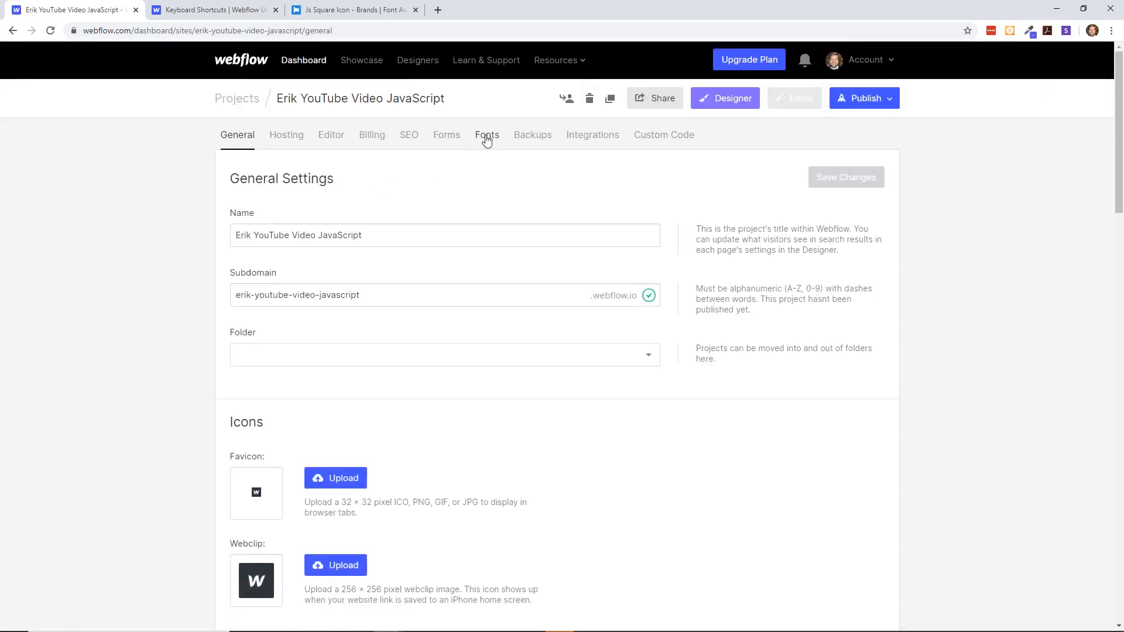
left_click(486, 139)
scroll(507, 323, "down", 4)
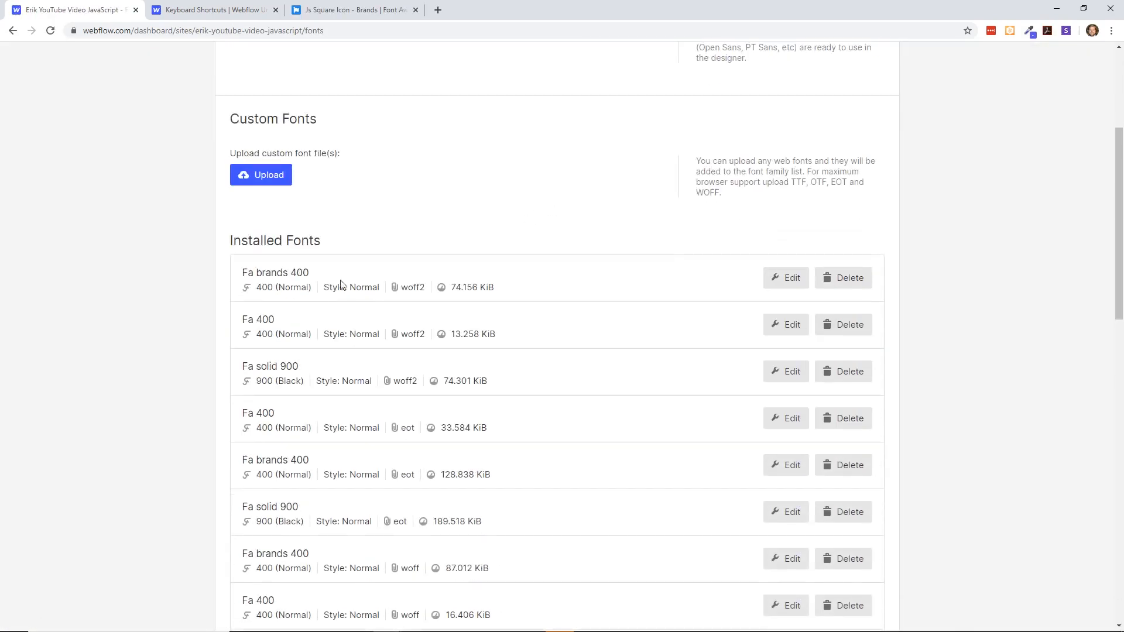
scroll(363, 287, "down", 3)
scroll(385, 292, "down", 4)
scroll(384, 293, "up", 11)
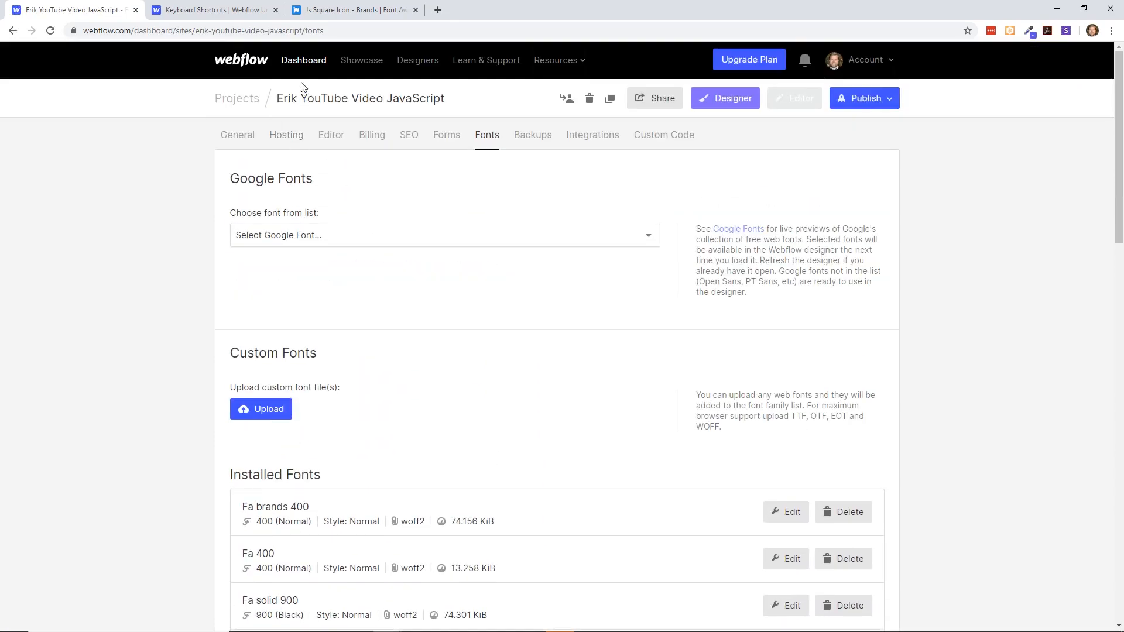
left_click(255, 99)
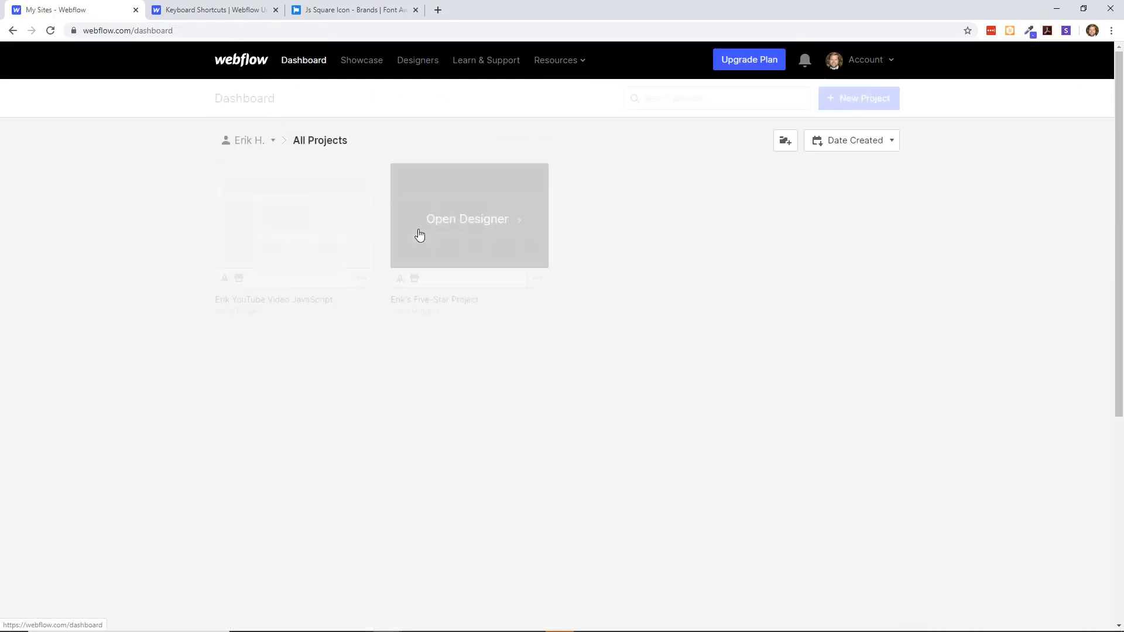
left_click(320, 219)
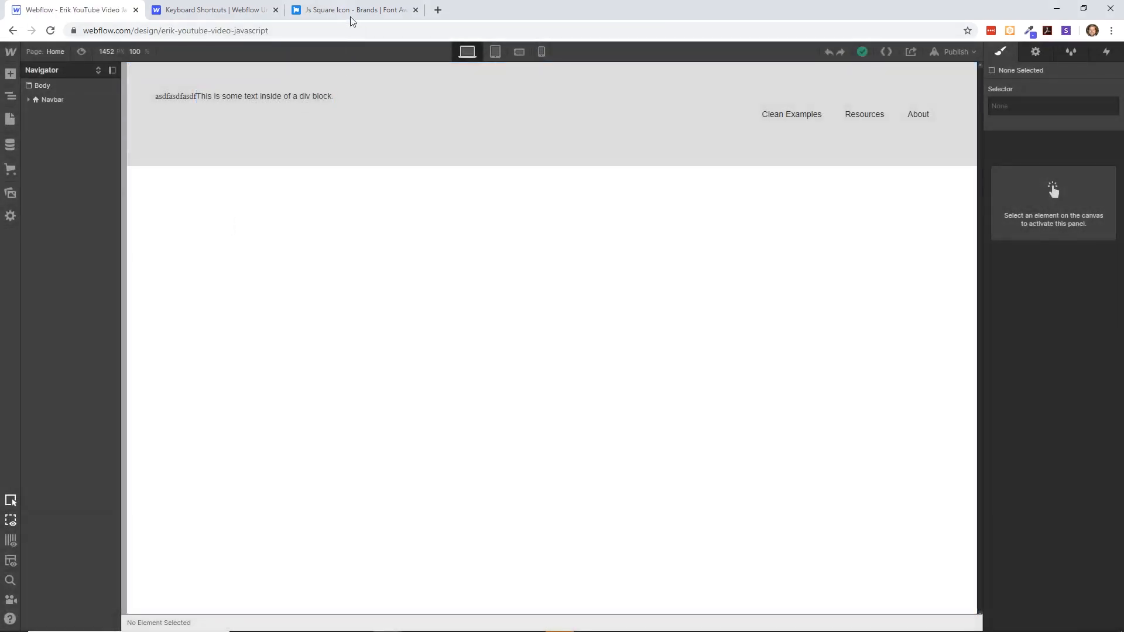
- Copy the js-square icon's Unicode glyph from the Font Awesome page and return to the Webflow Designer
left_click(353, 12)
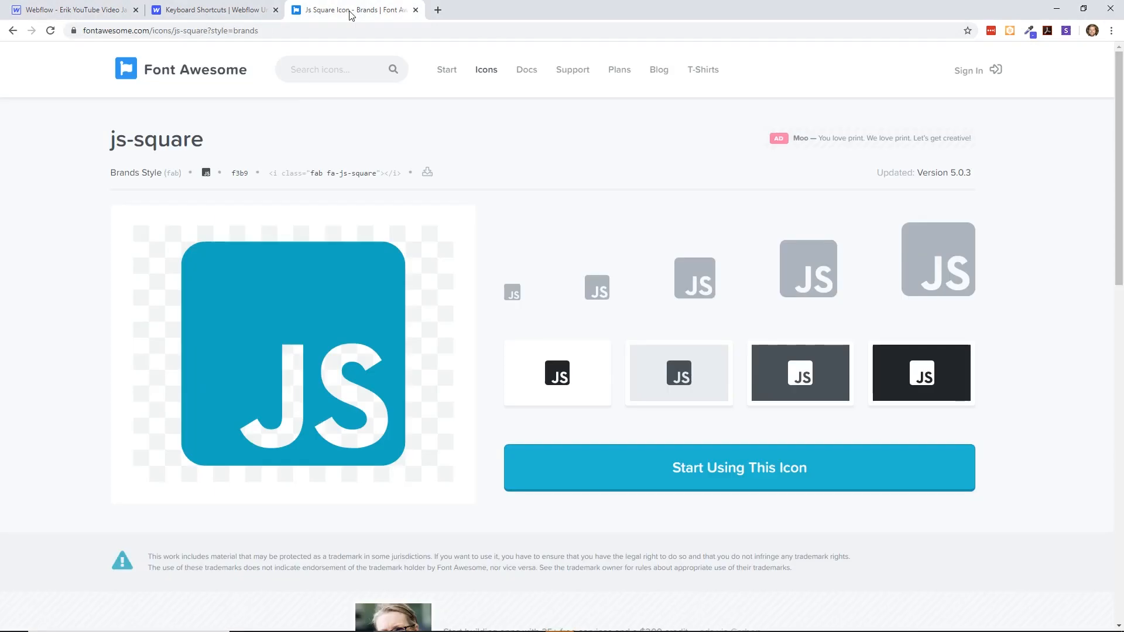
left_click(207, 173)
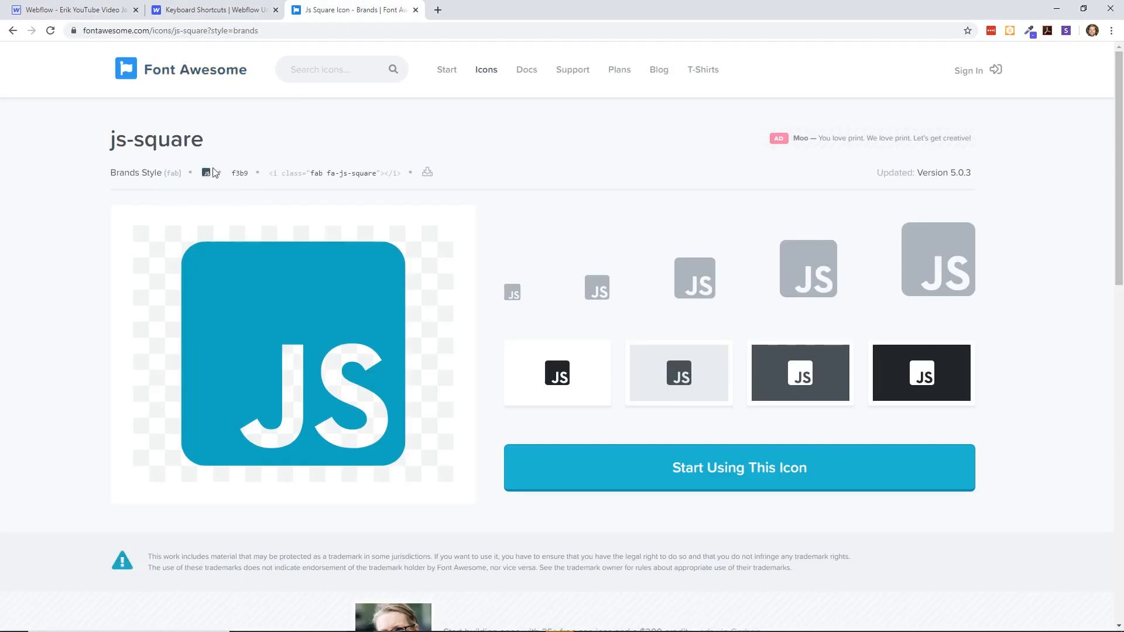
key("ctrl+1")
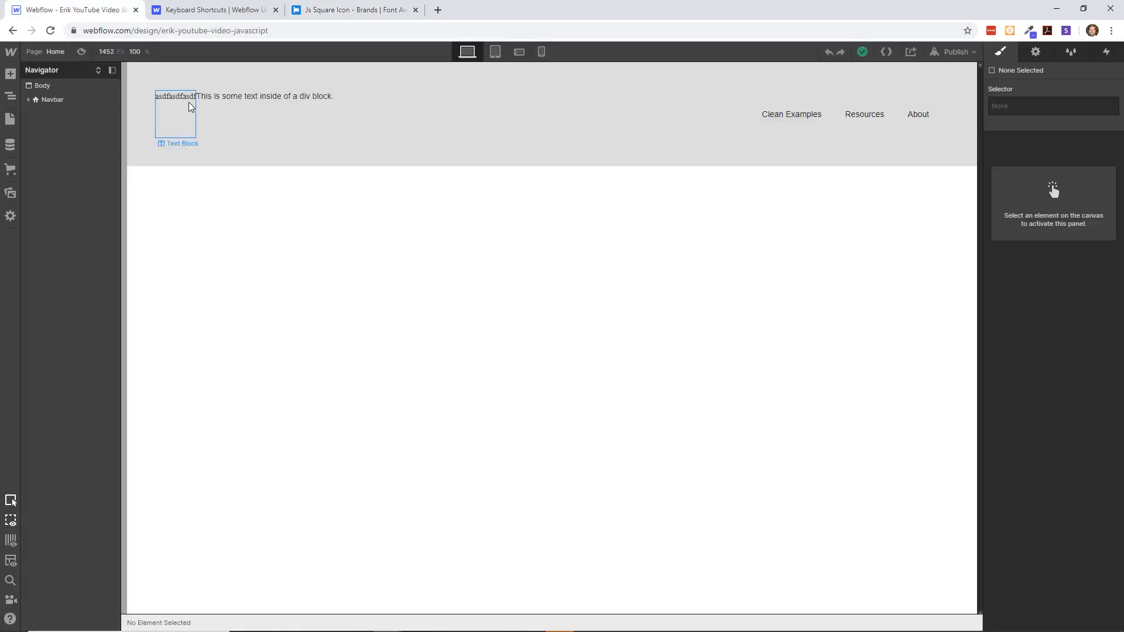
- Set the first Text Block's font to Fa brands 400 and replace its placeholder text with the copied JS icon glyph
double_click(188, 102)
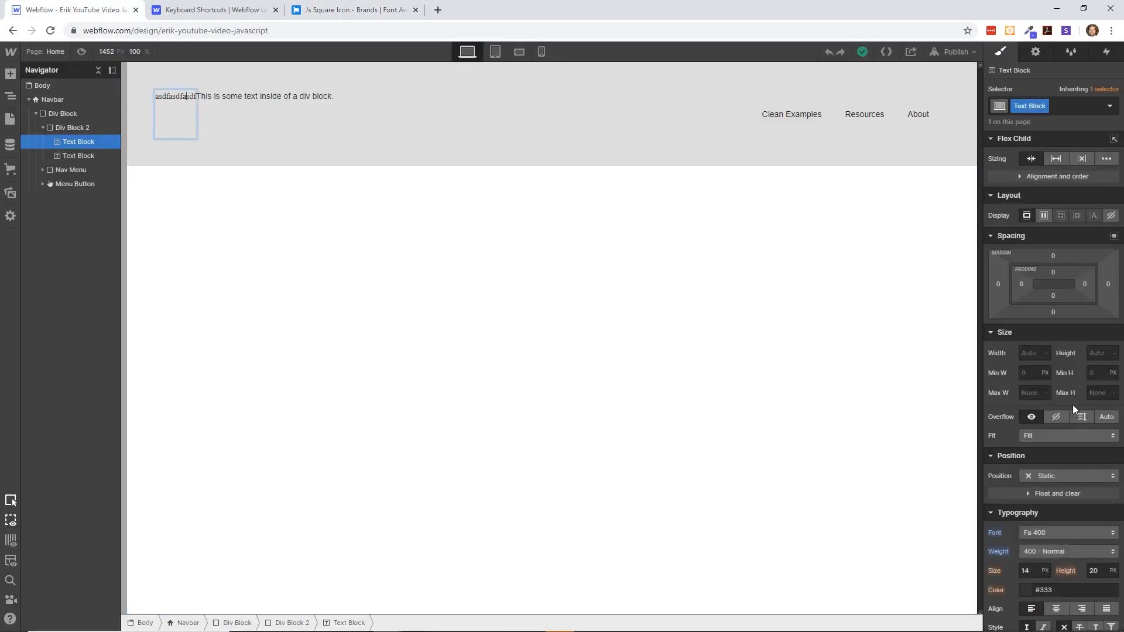
scroll(1073, 405, "down", 4)
left_click(1070, 300)
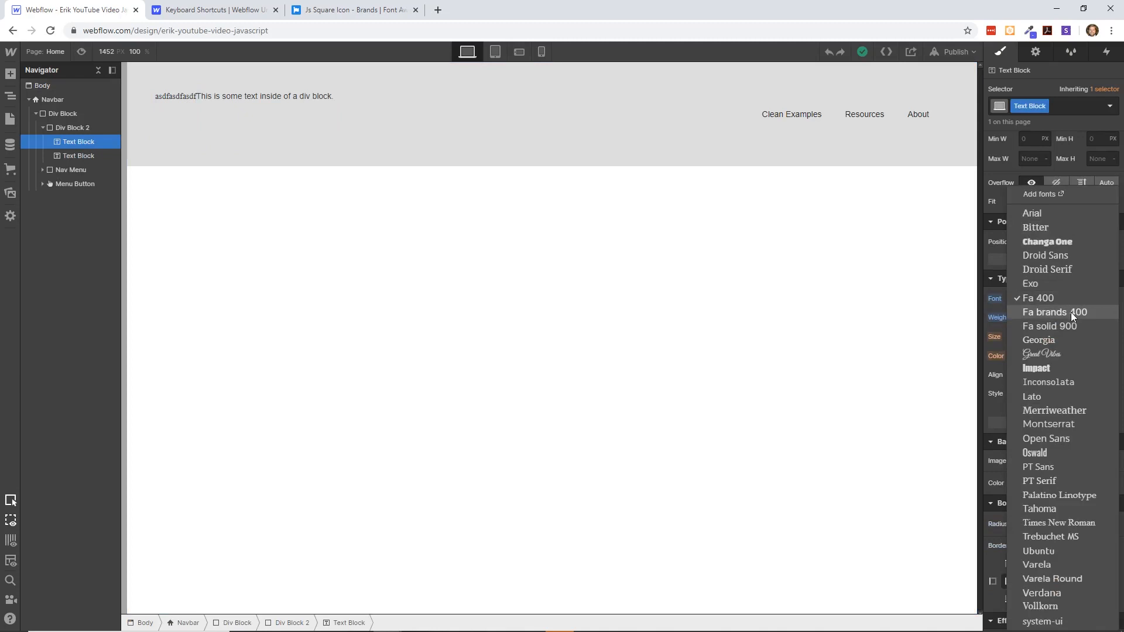
left_click(1070, 311)
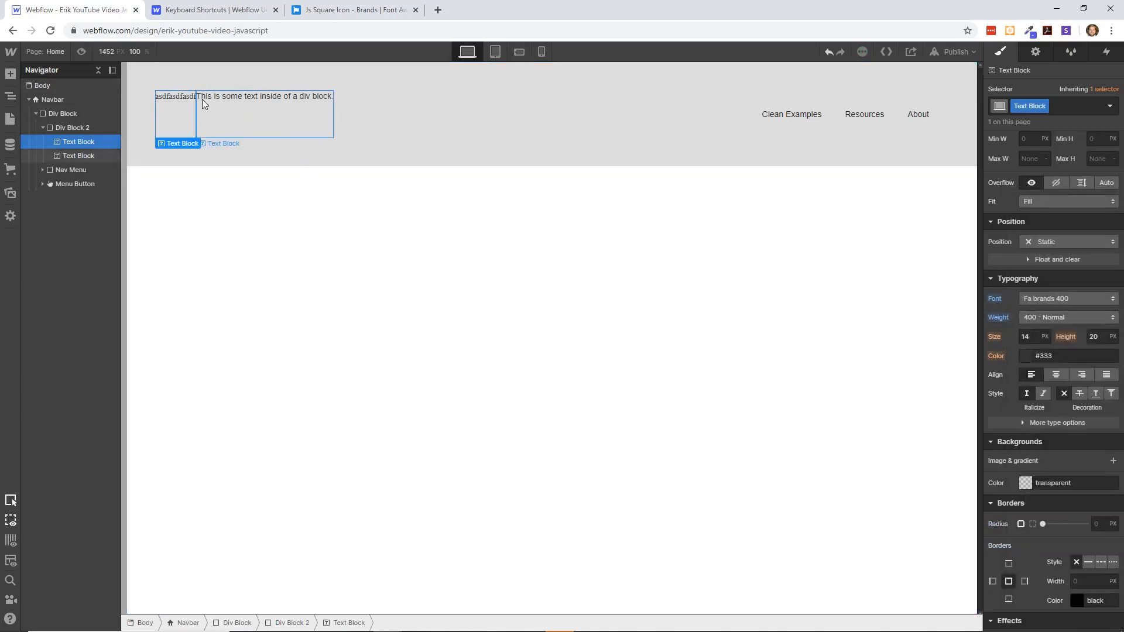
double_click(185, 96)
key("ctrl+v")
key("Escape")
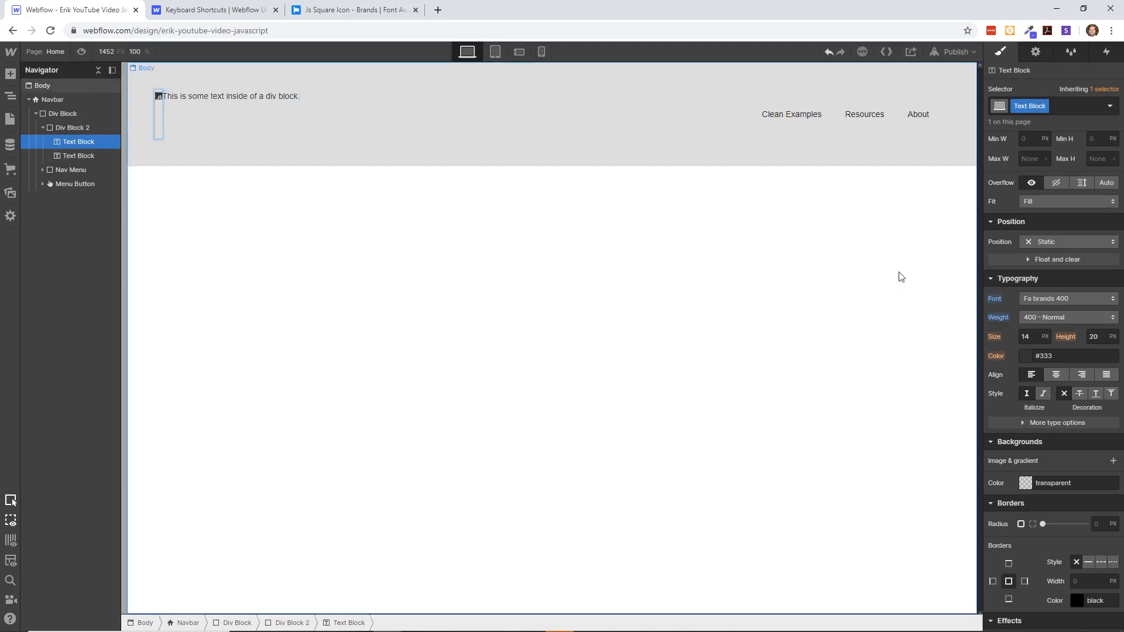
- Set the JS icon Text Block's font size to 55 px
left_click(1046, 337)
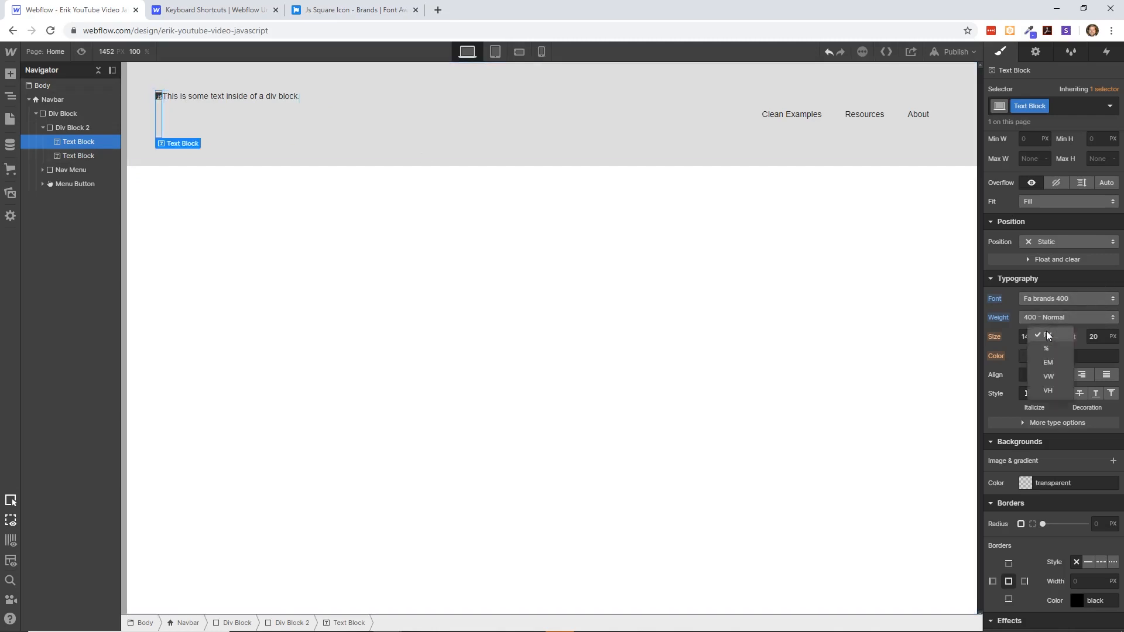
left_click(1048, 335)
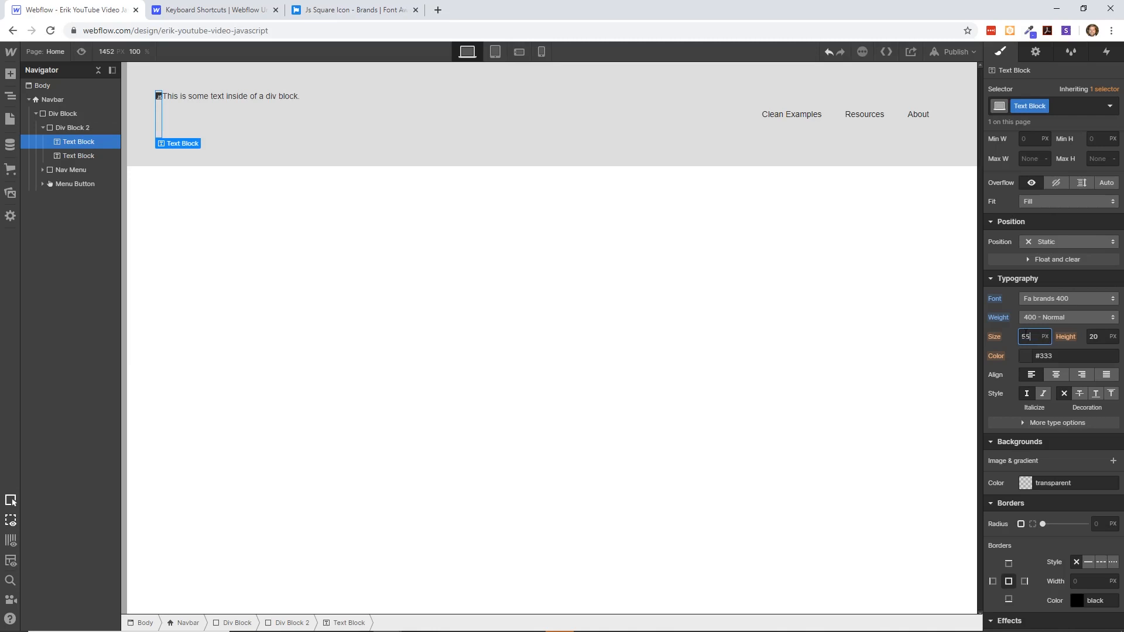
type("55")
key("Return")
left_click(304, 234)
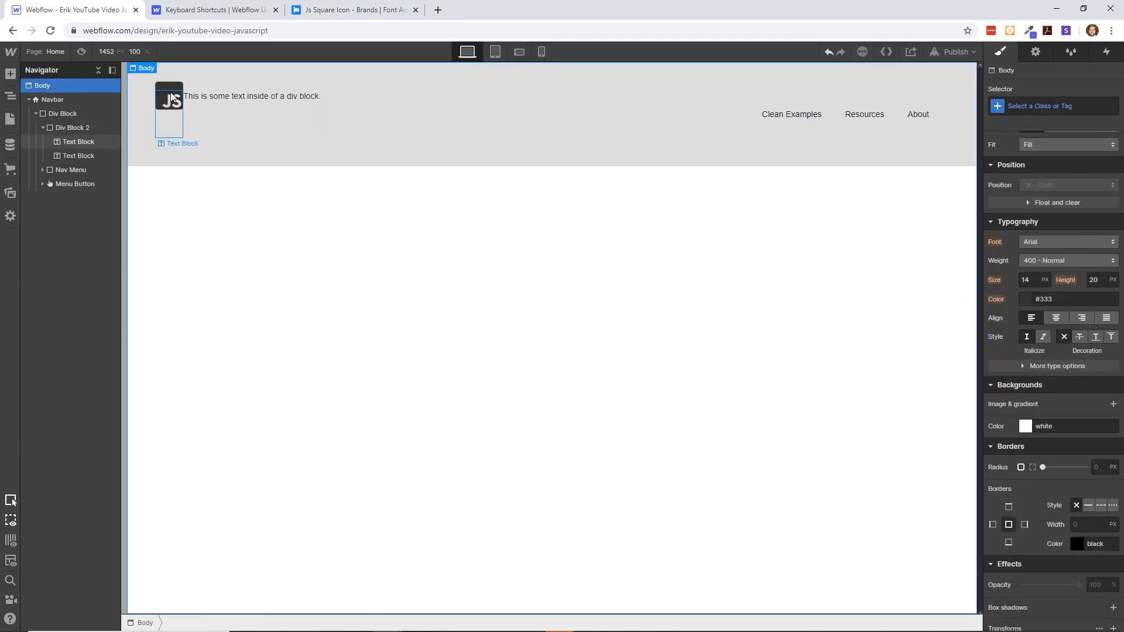
- Replace the second Text Block's default text with "Clean JavaScript"
left_click(222, 94)
double_click(226, 94)
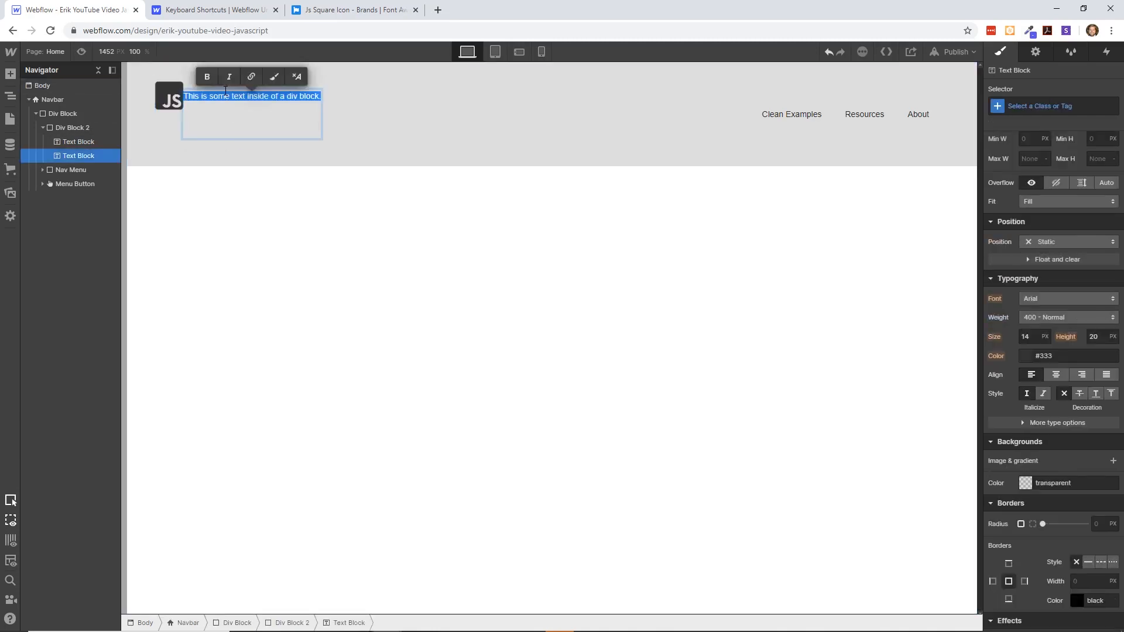
type("Clean")
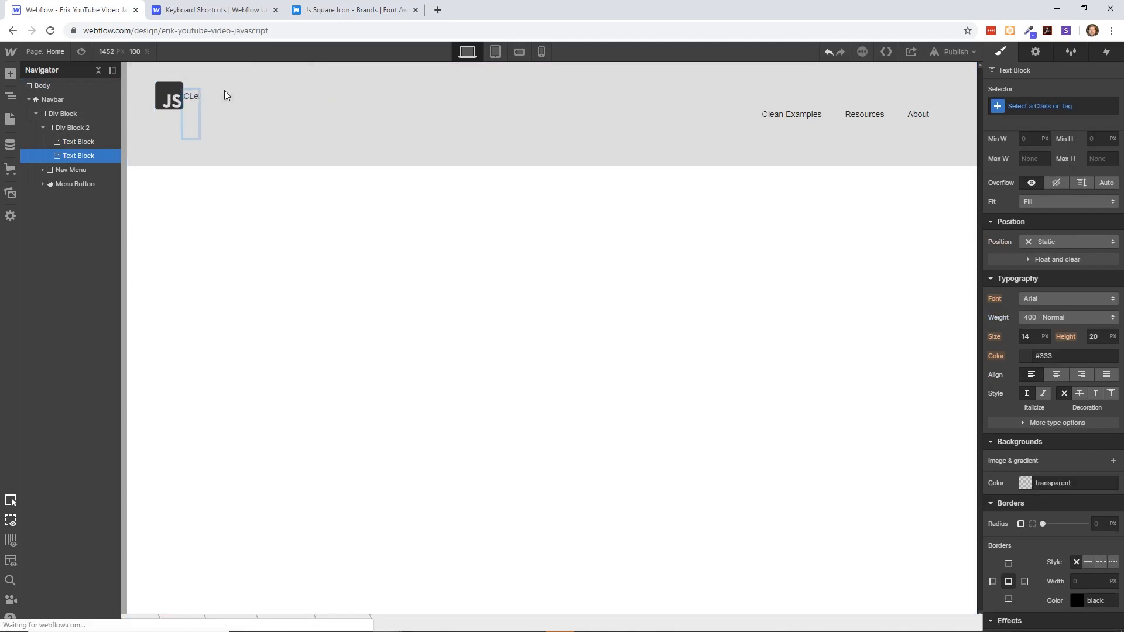
type("J")
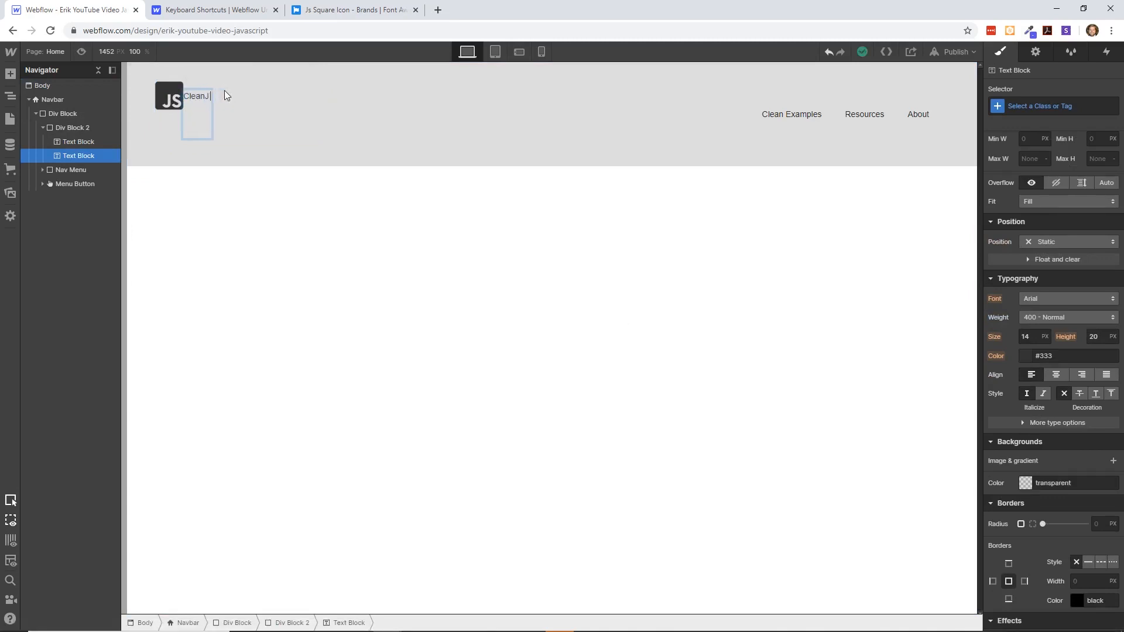
type("avasavaScript")
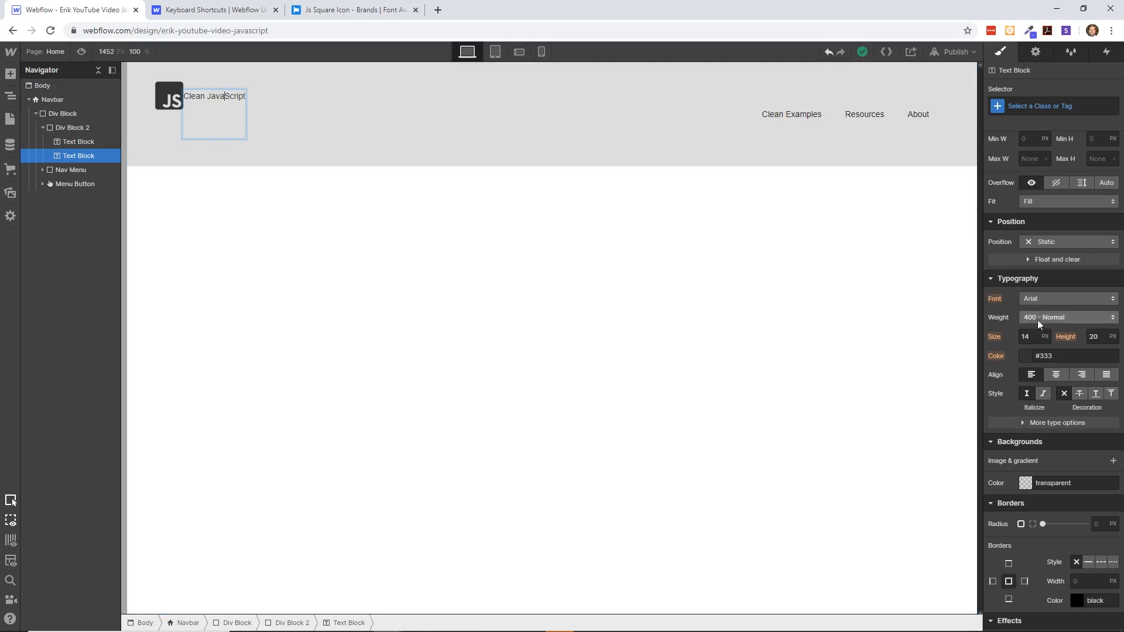
- Style the "Clean JavaScript" text with the Merriweather font, 700 - Bold weight and a 33 px size
left_click(1045, 302)
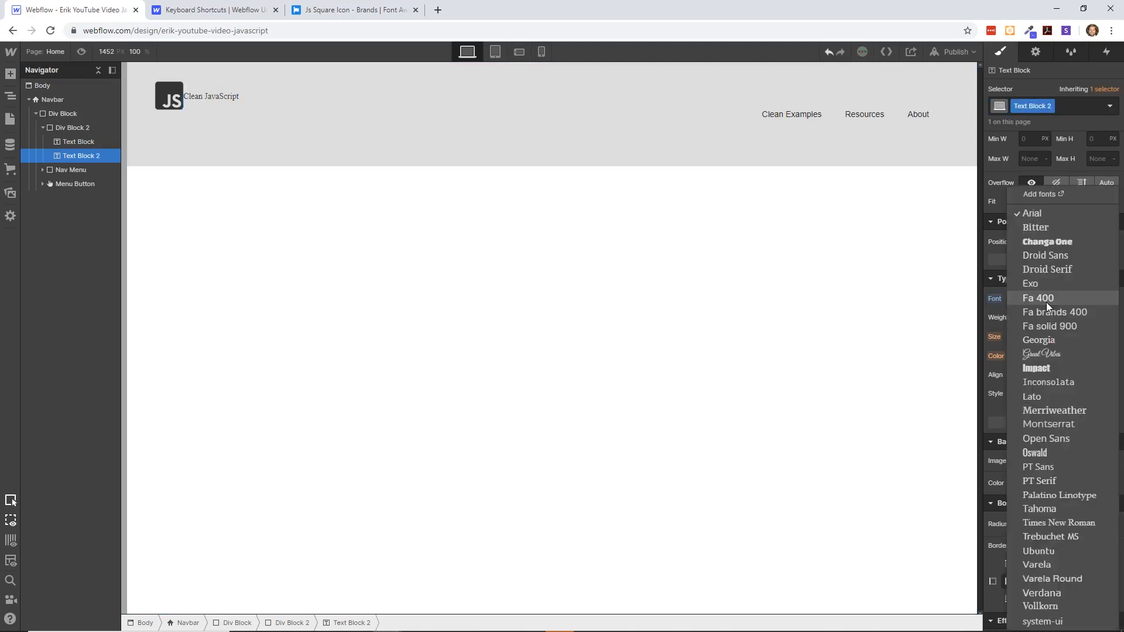
left_click(1056, 410)
left_click(1076, 319)
left_click(1076, 359)
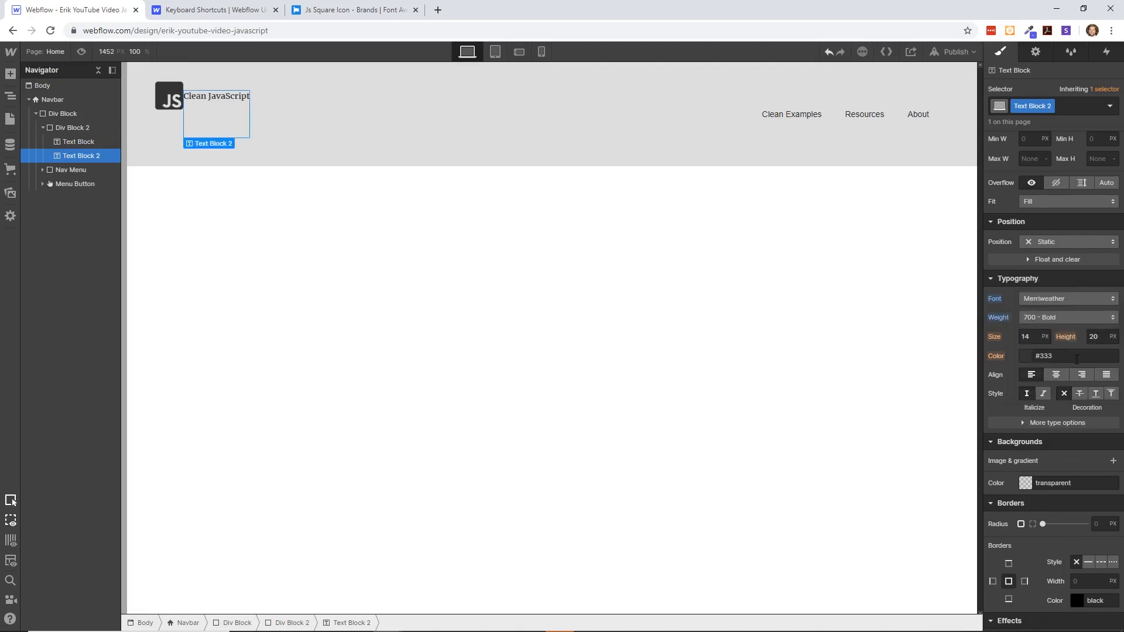
mouse_move(1034, 336)
left_mouse_down()
mouse_move(1035, 349)
mouse_move(1035, 316)
left_mouse_up()
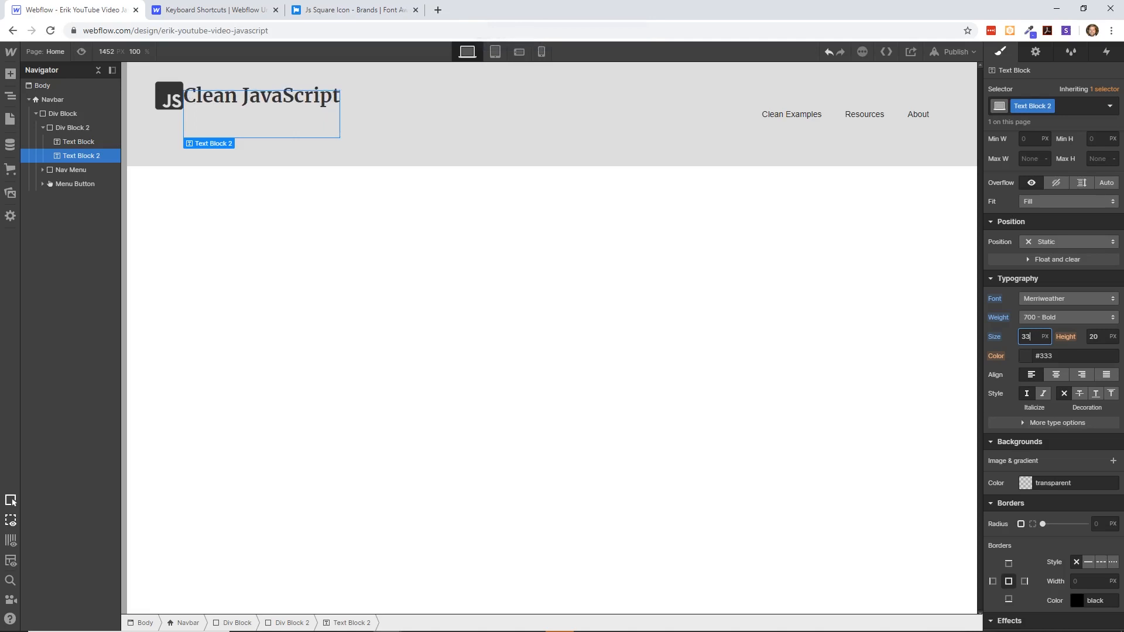
left_click(554, 263)
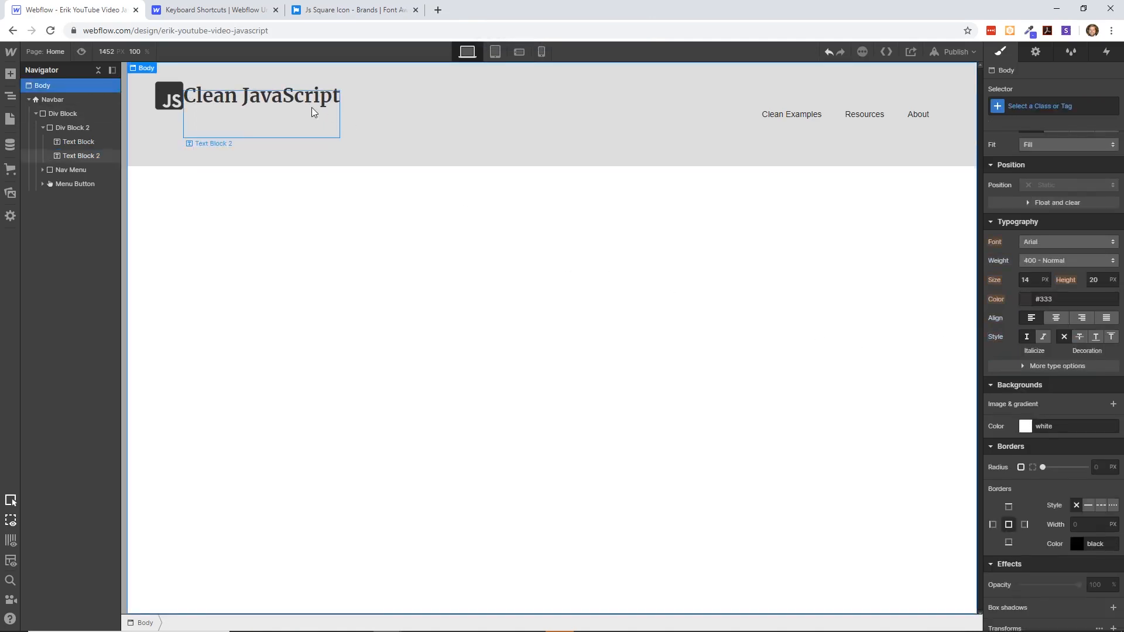
- Add a small left margin to the "Clean JavaScript" text to separate it from the JS icon
left_click(285, 97)
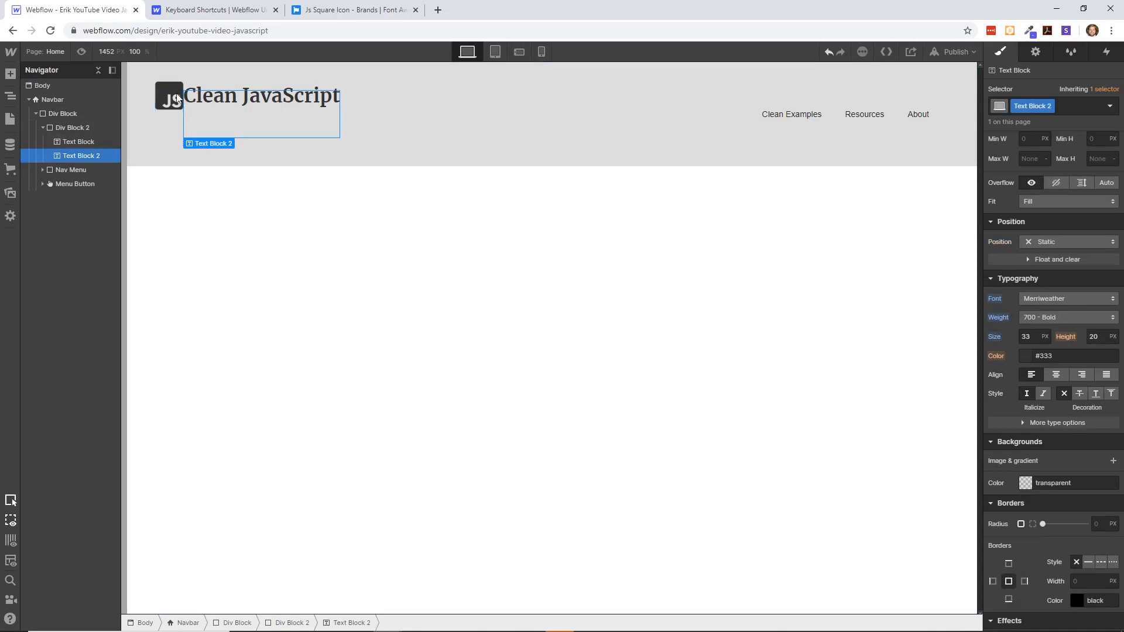
scroll(1030, 287, "up", 4)
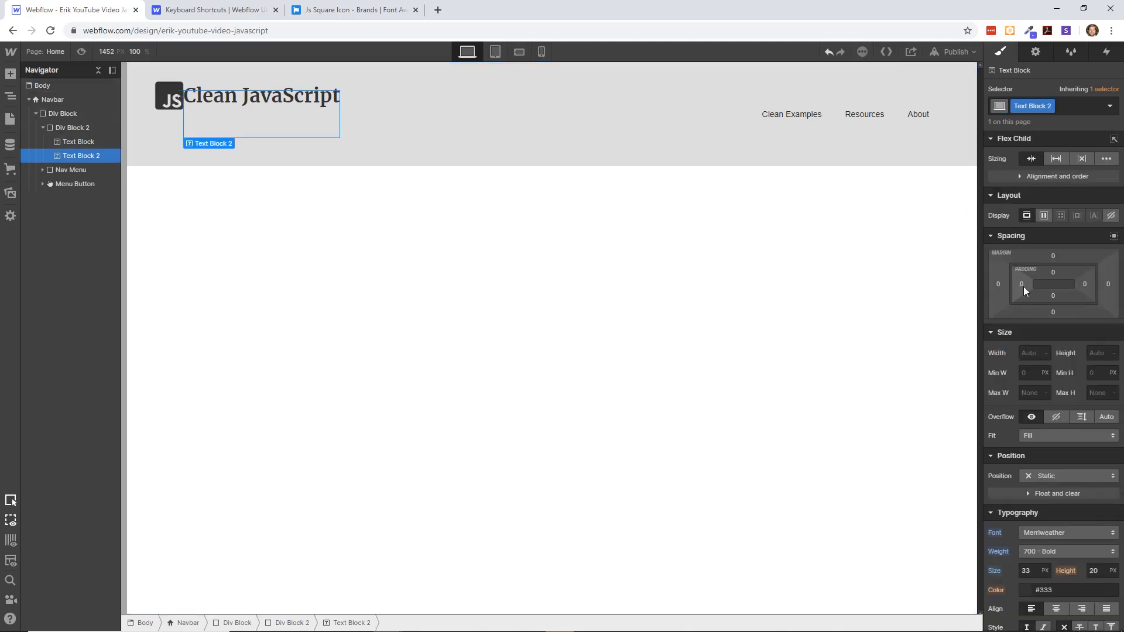
left_click_drag(998, 284, 979, 281)
left_click(587, 238)
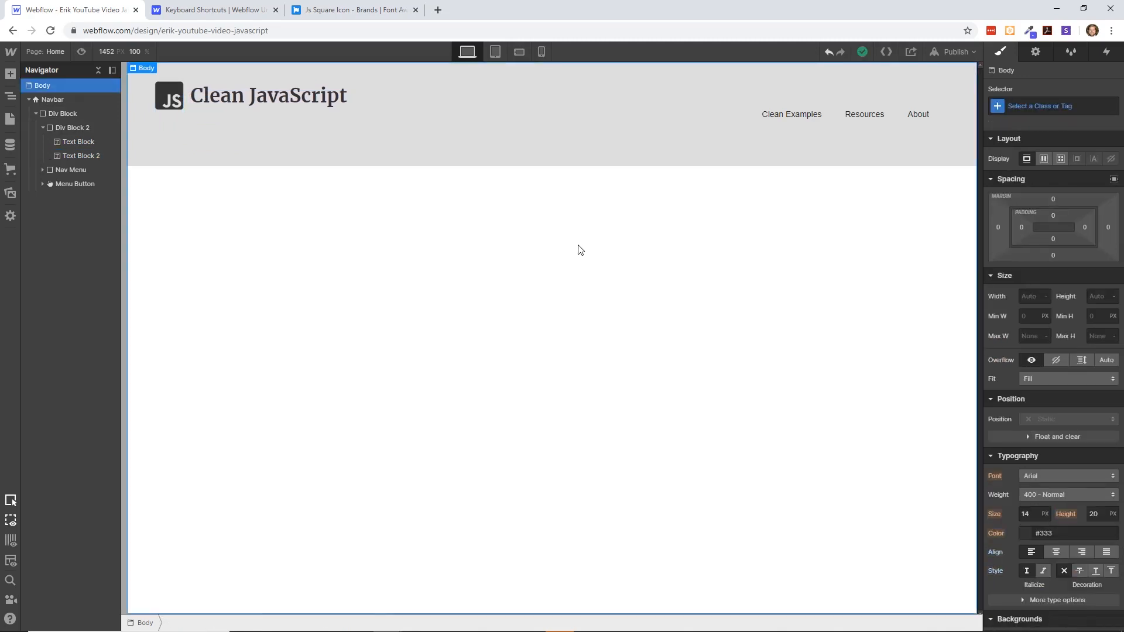
- Set both the flex alignment and justification of Div Block 2, which holds the logo icon and text, to center
left_click(266, 101)
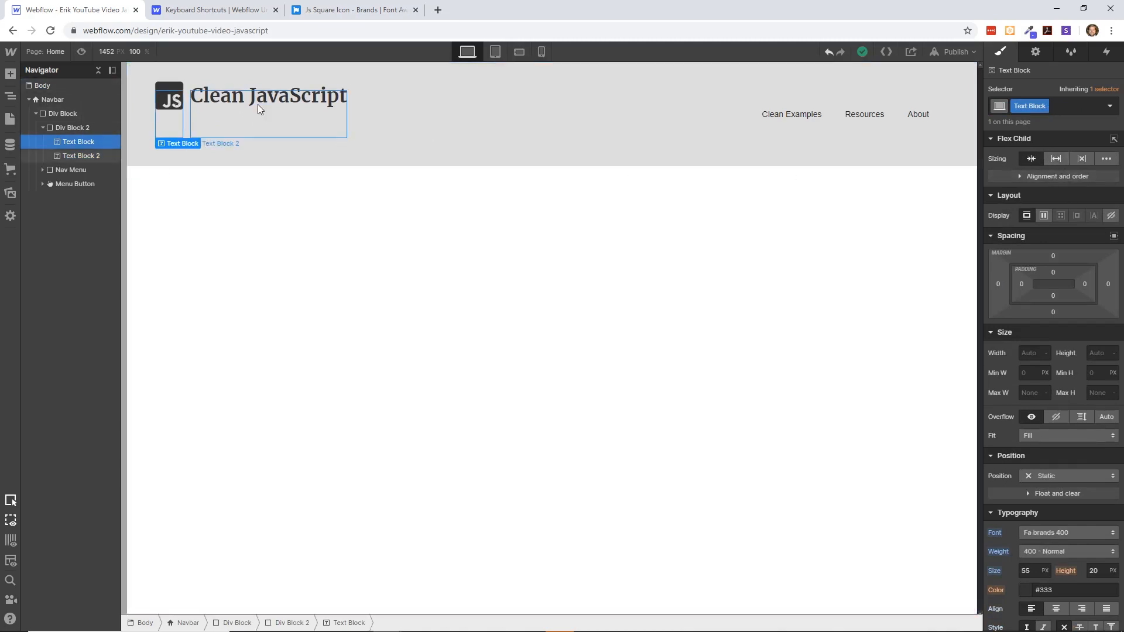
left_click(352, 240)
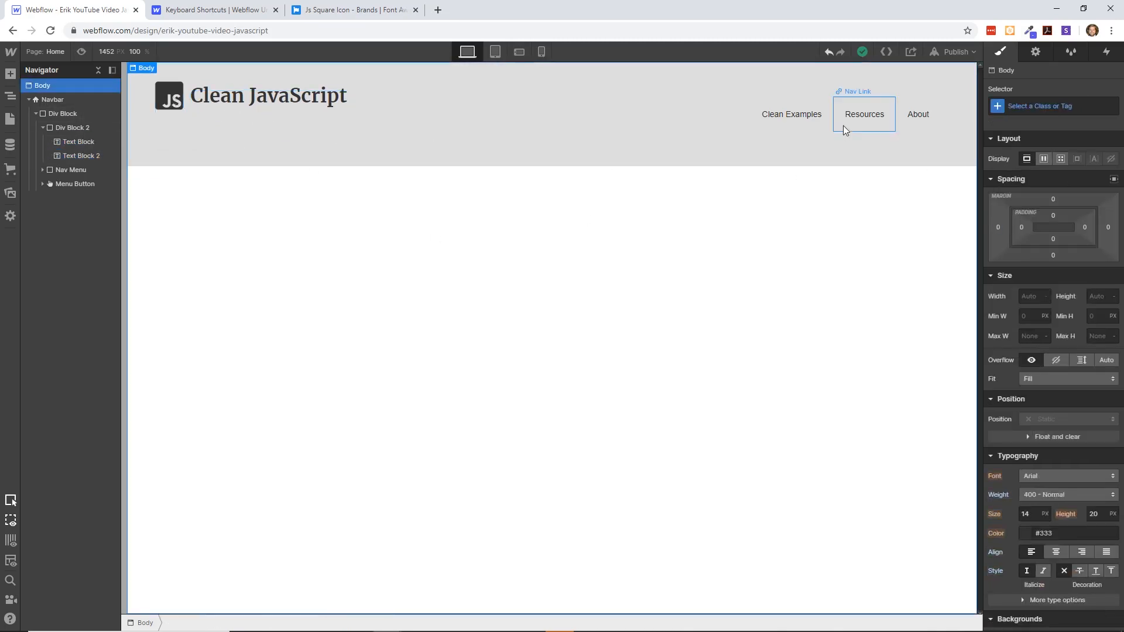
left_click(79, 114)
left_click(79, 129)
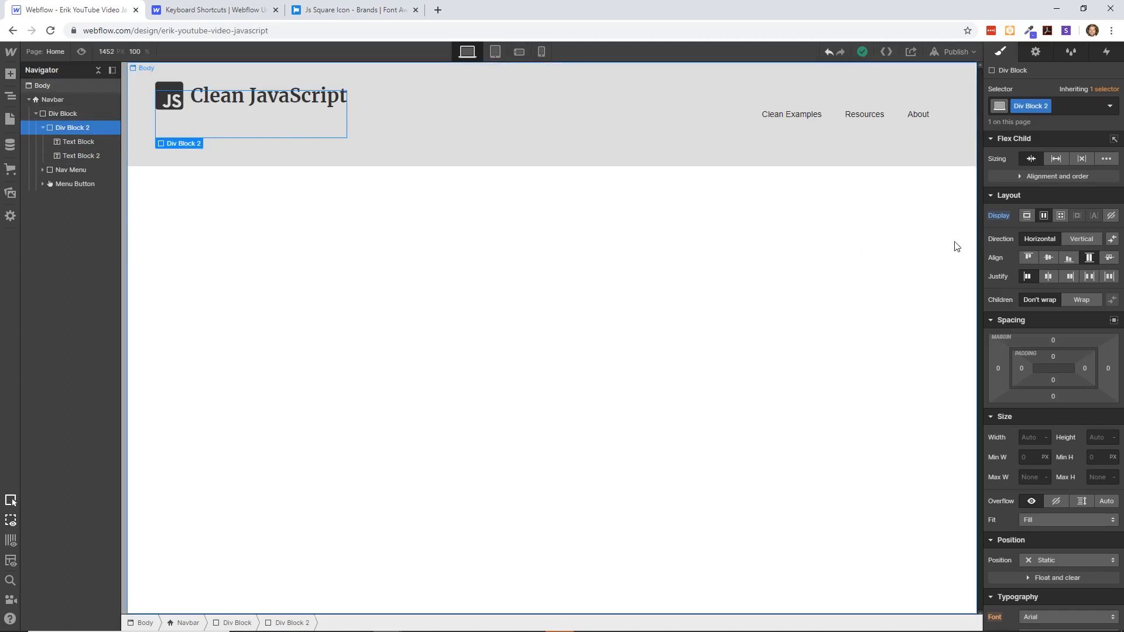
left_click(1067, 259)
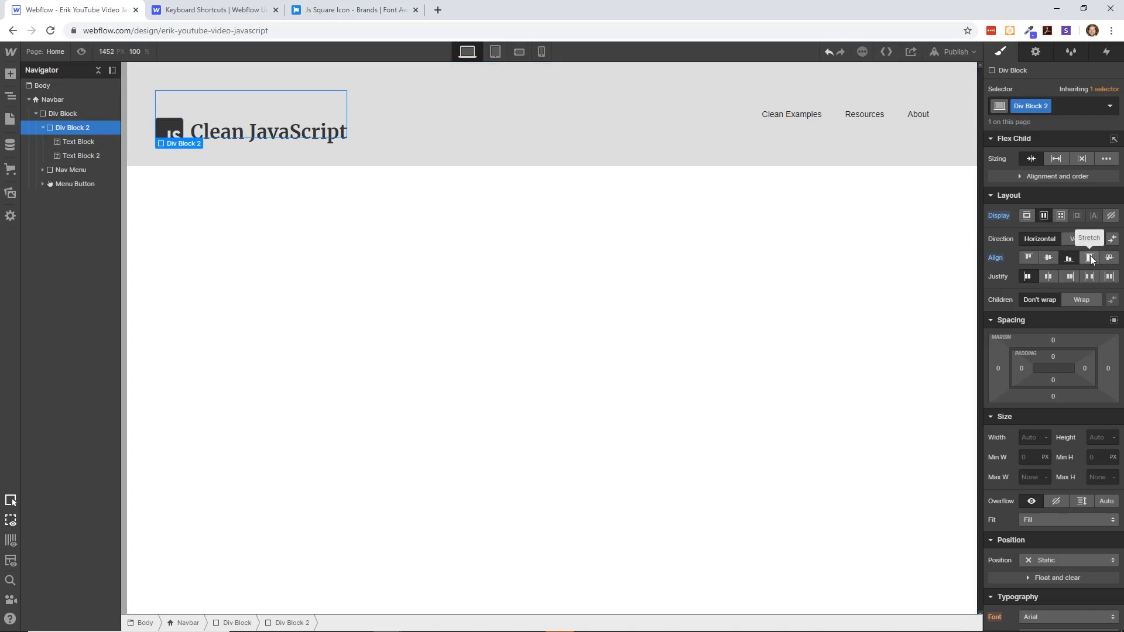
left_click(1049, 259)
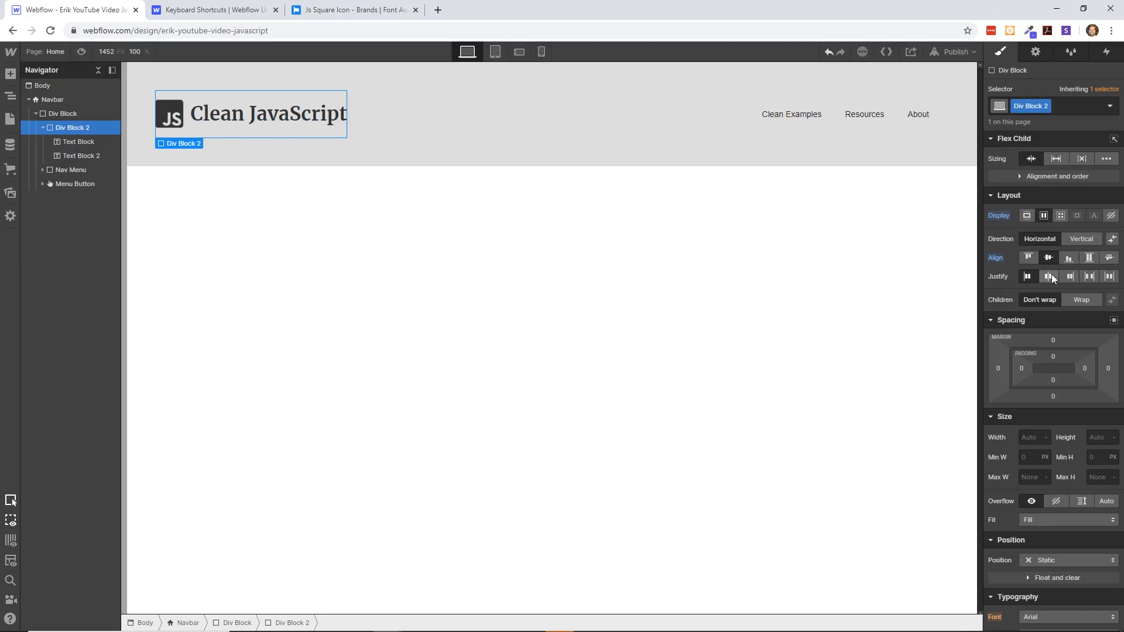
left_click(1049, 276)
left_click(798, 302)
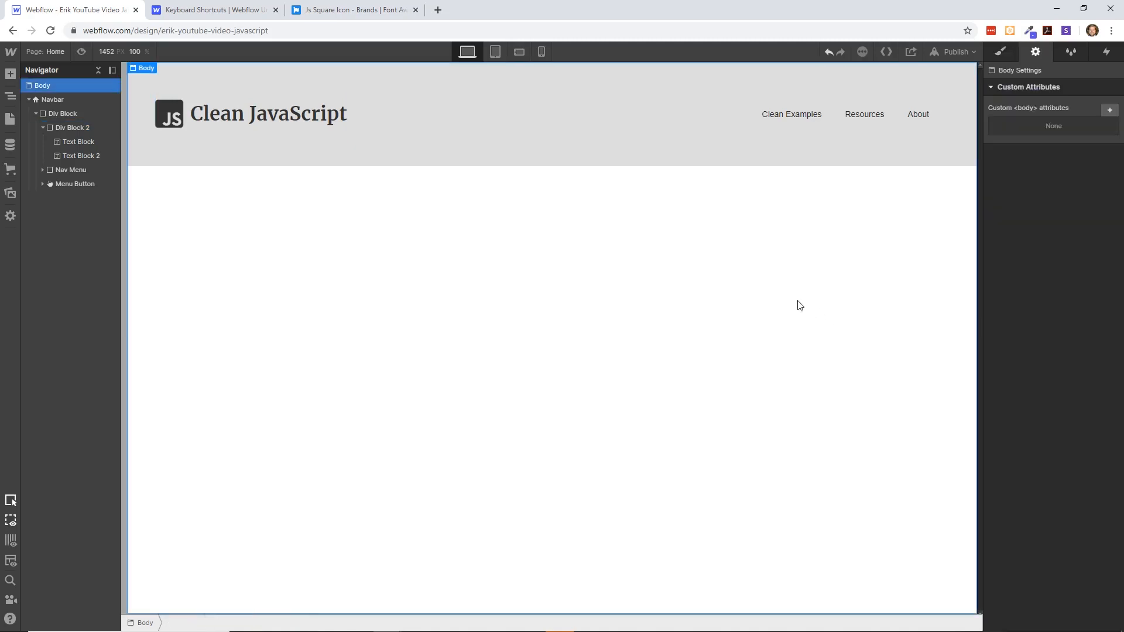
- Create the class "navlinks" on the Clean Examples nav link
left_click(786, 111)
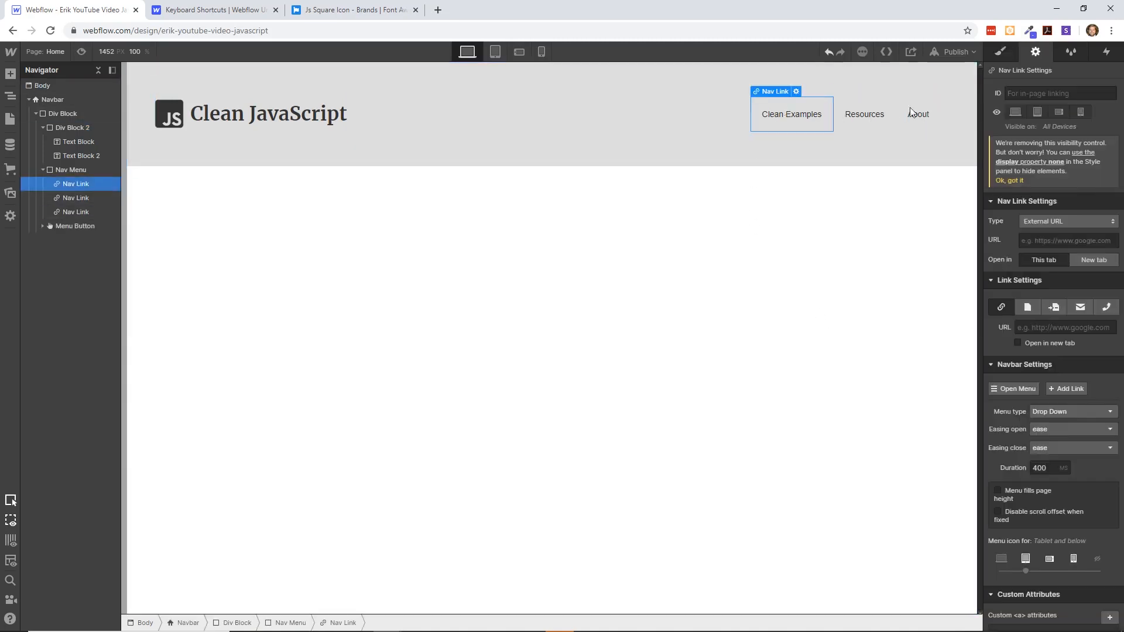
key("s")
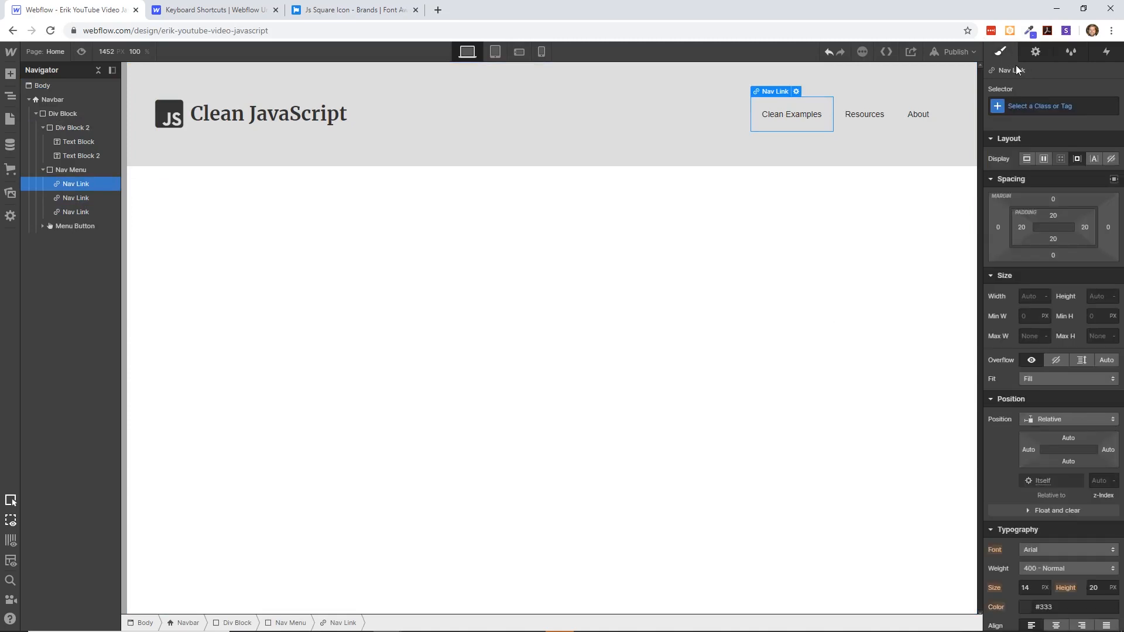
left_click(1028, 106)
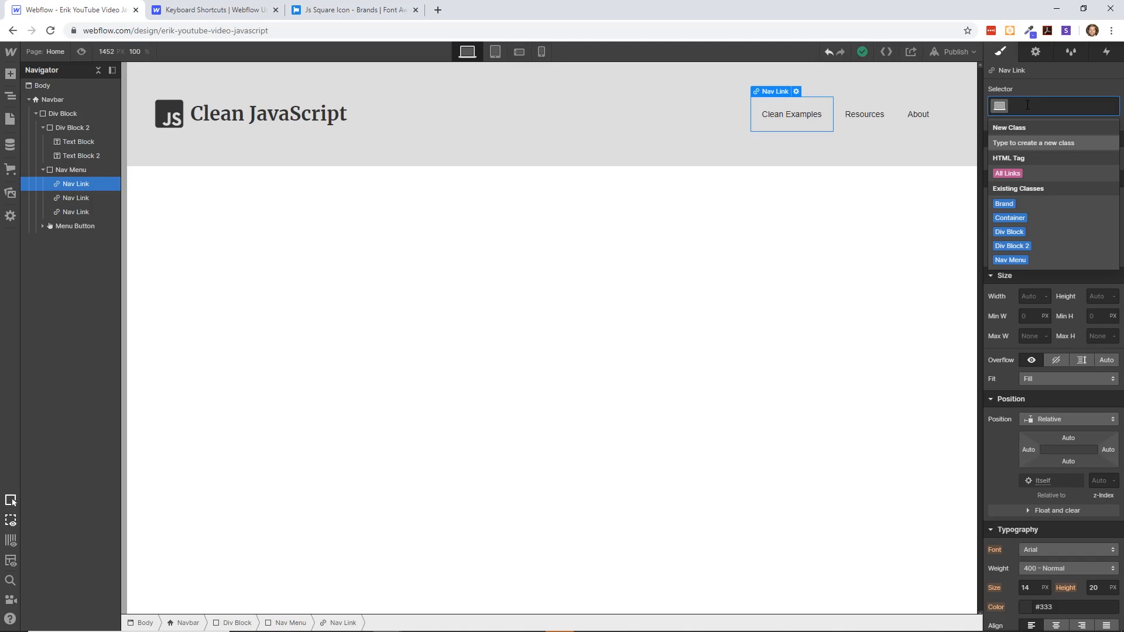
type("navlinks")
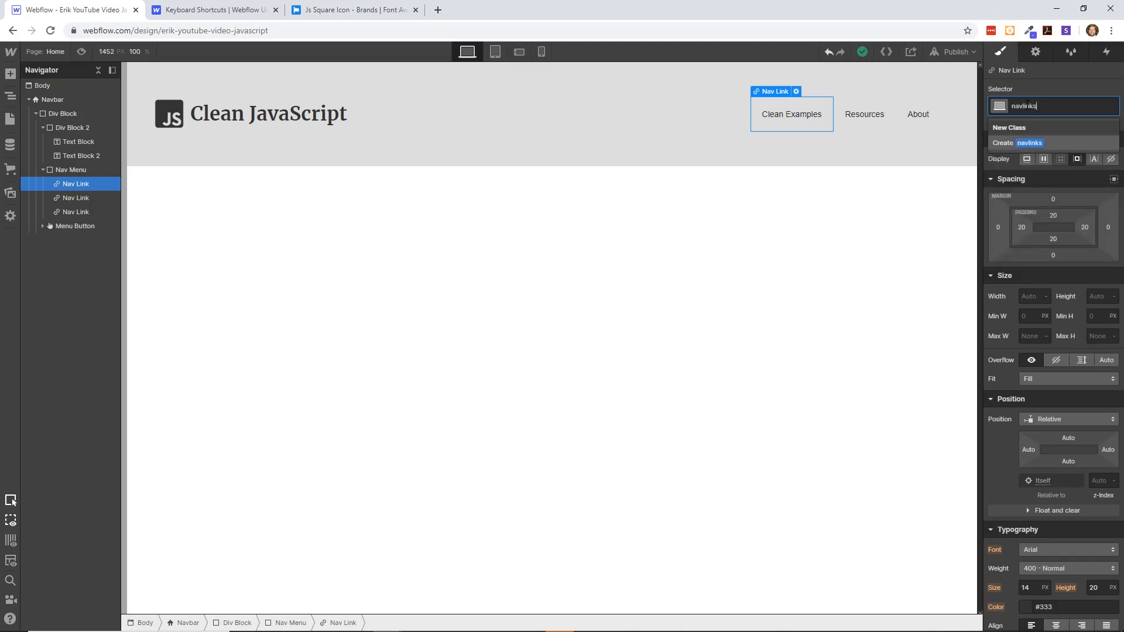
key("Return")
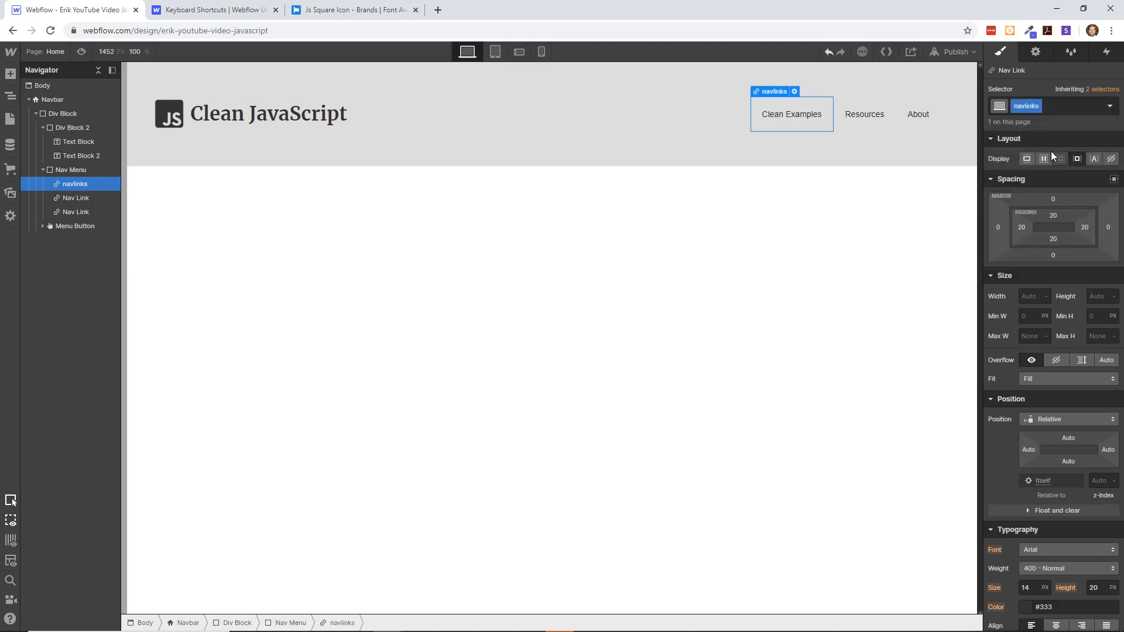
- Set the navlinks class's font size to 30 px
scroll(1077, 319, "down", 5)
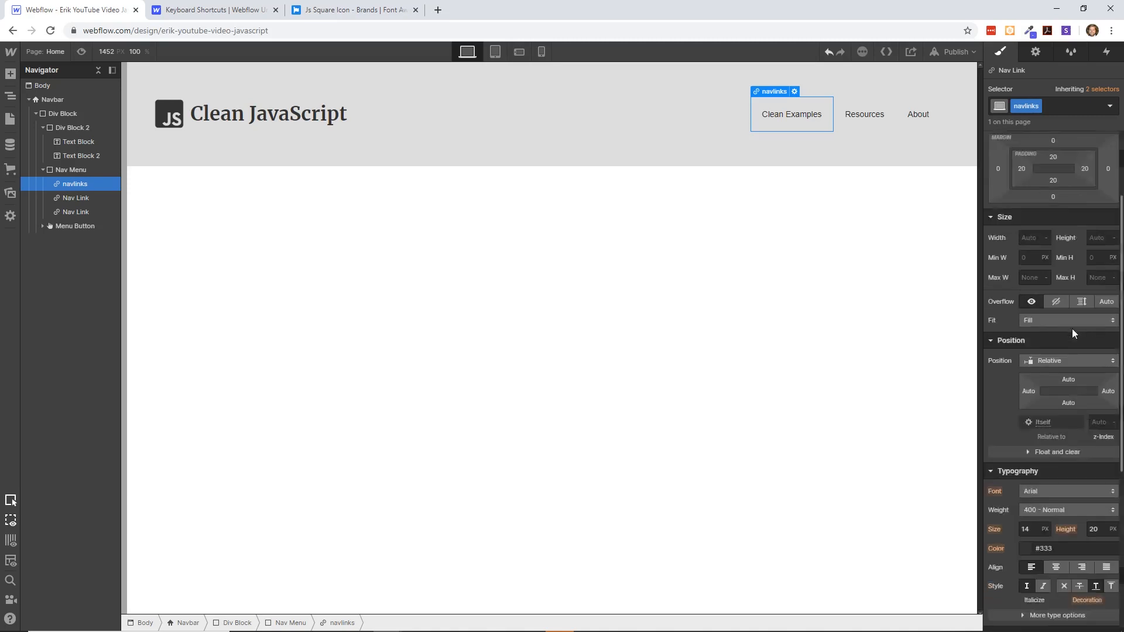
left_click(1034, 295)
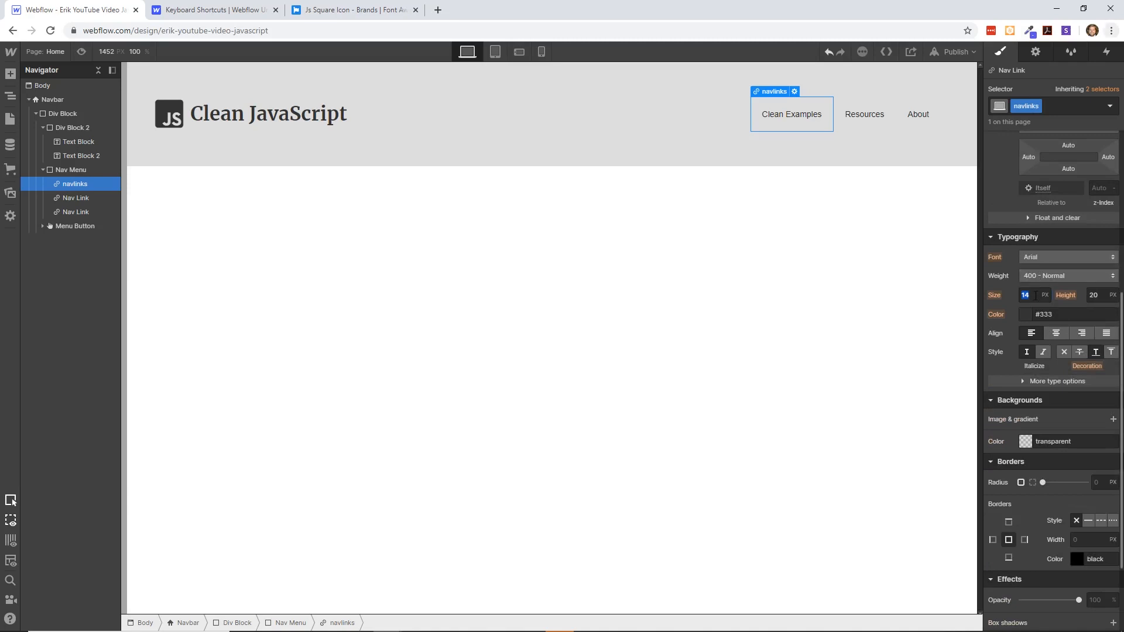
type("38")
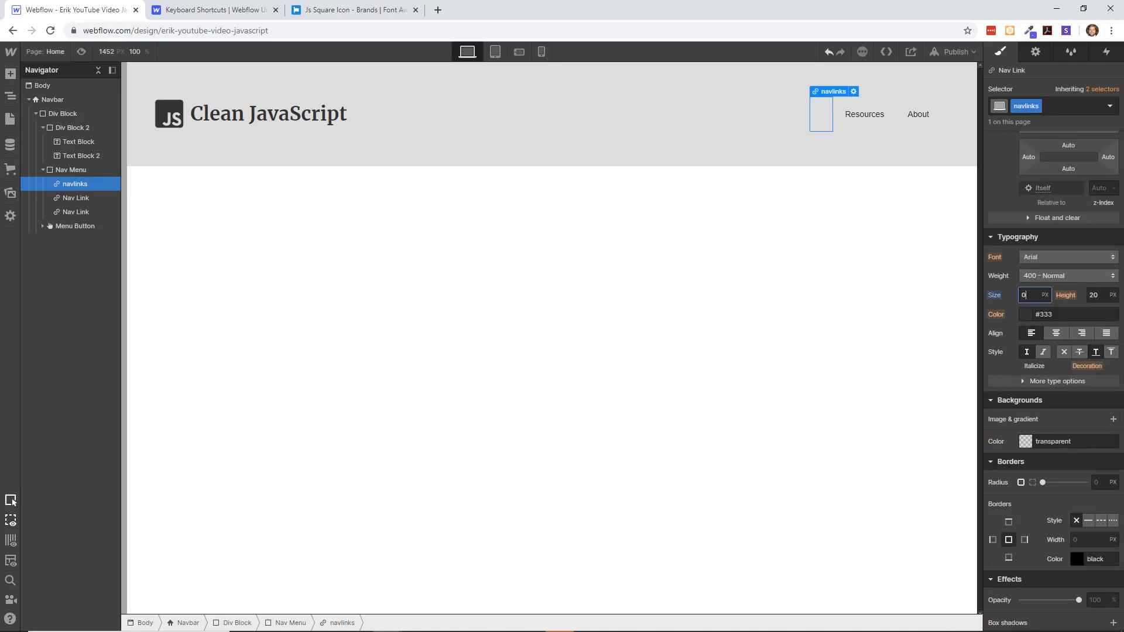
key("Down")
key("Down")
key("Down")
key("Down")
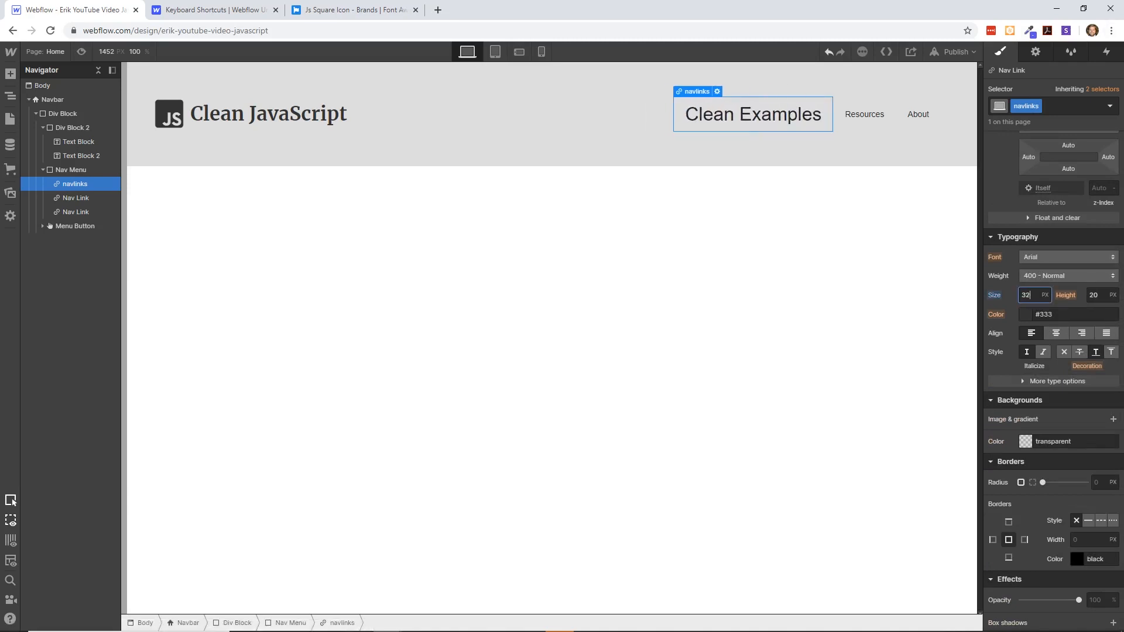
key("Up")
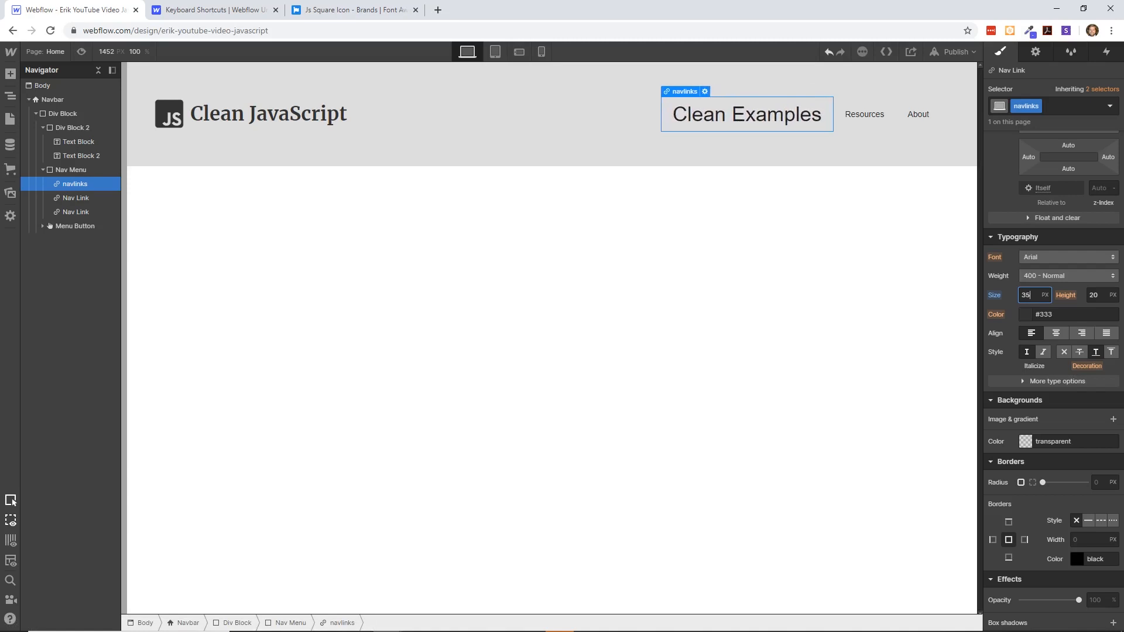
key("BackSpace")
type("0")
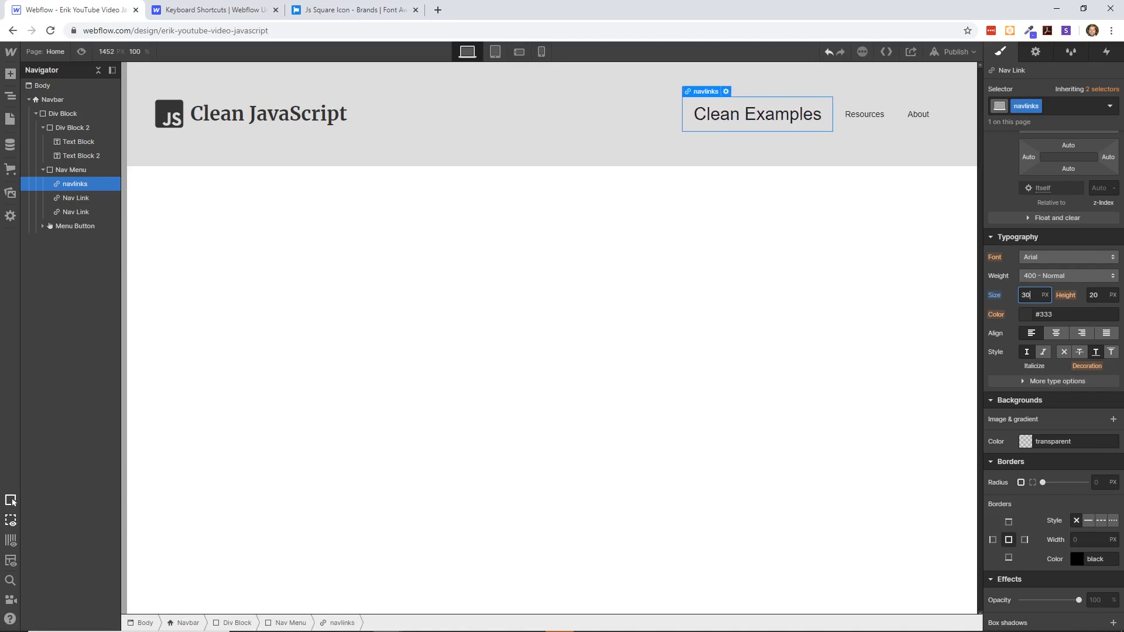
- Set the navlinks class's text color to the warm grey #8f8484
left_click(1007, 311)
left_click(1036, 316)
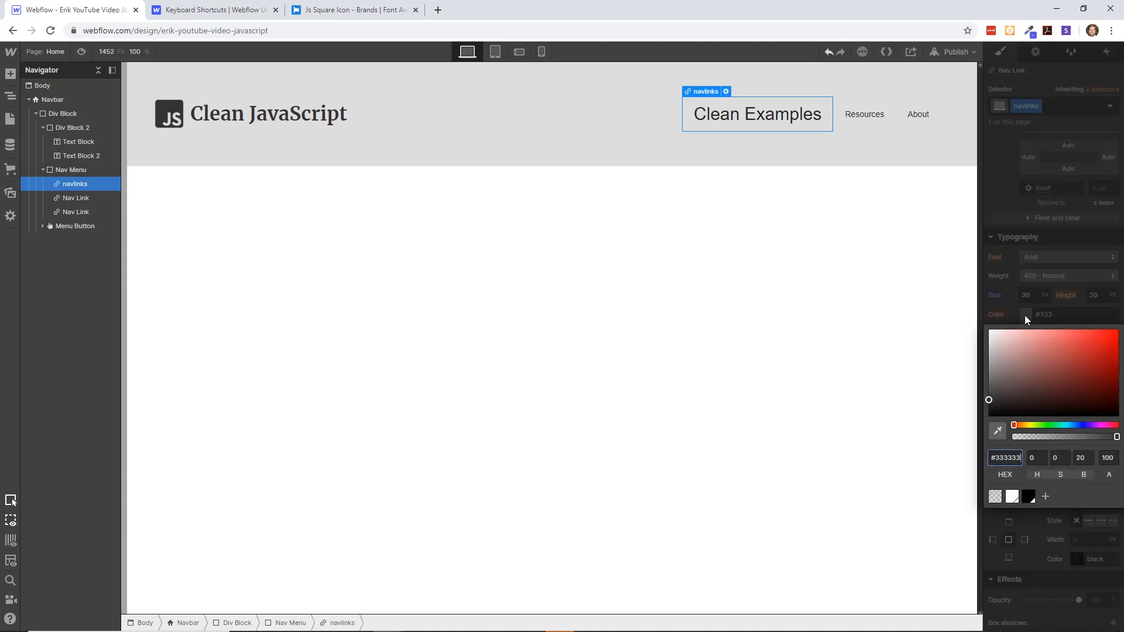
left_click_drag(1039, 366, 998, 367)
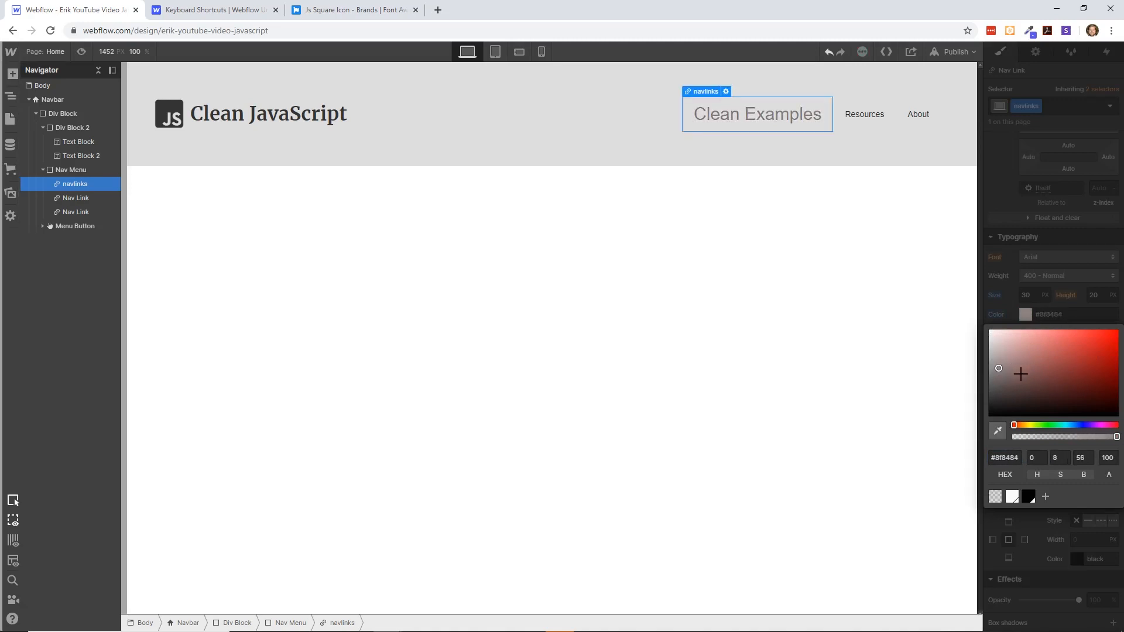
left_click(936, 348)
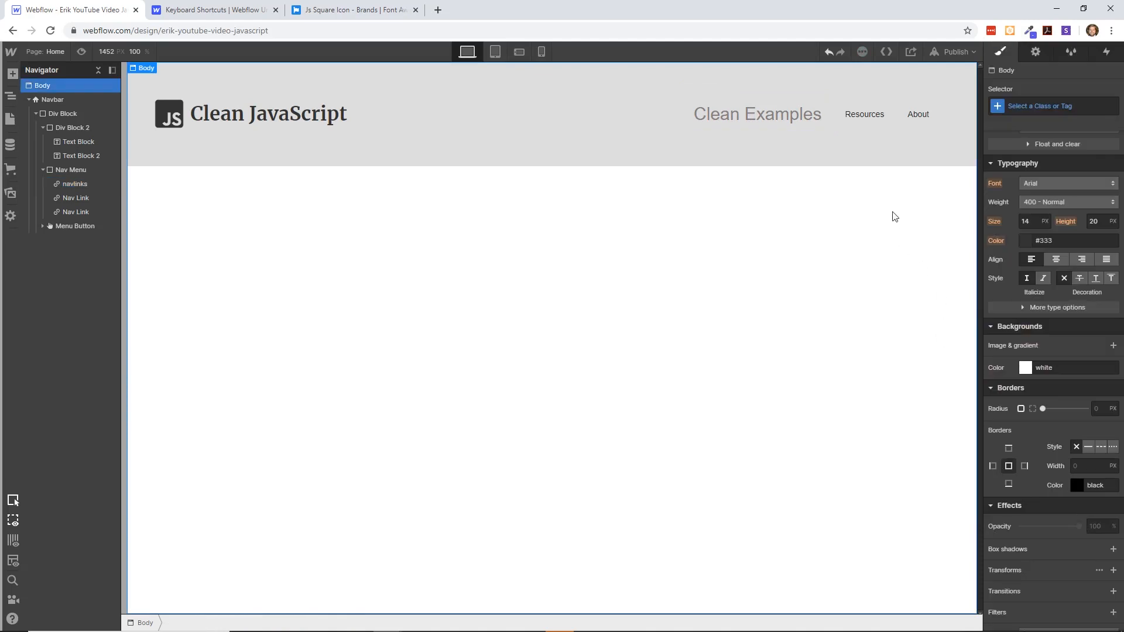
- Apply the existing navlinks class to the Resources nav link
left_click(859, 110)
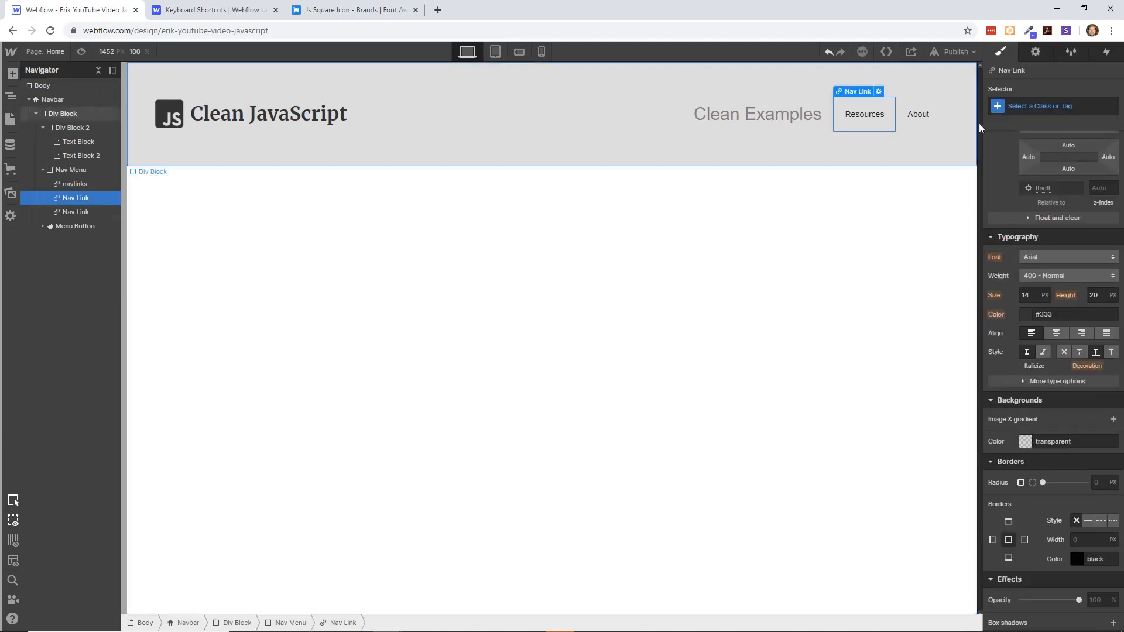
left_click(998, 107)
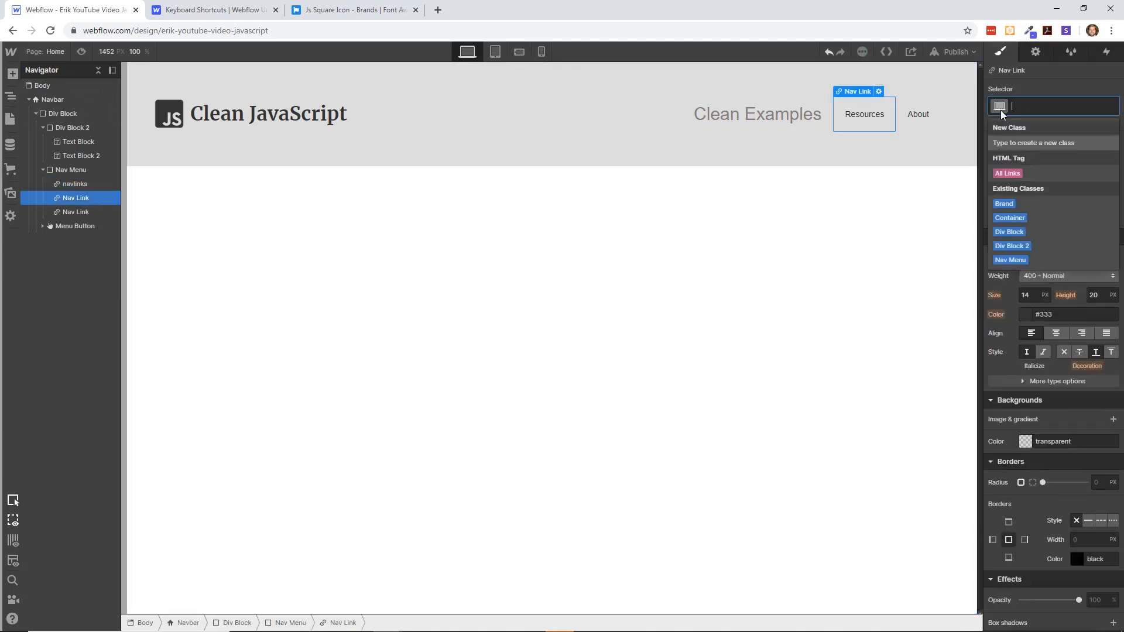
left_click(813, 112)
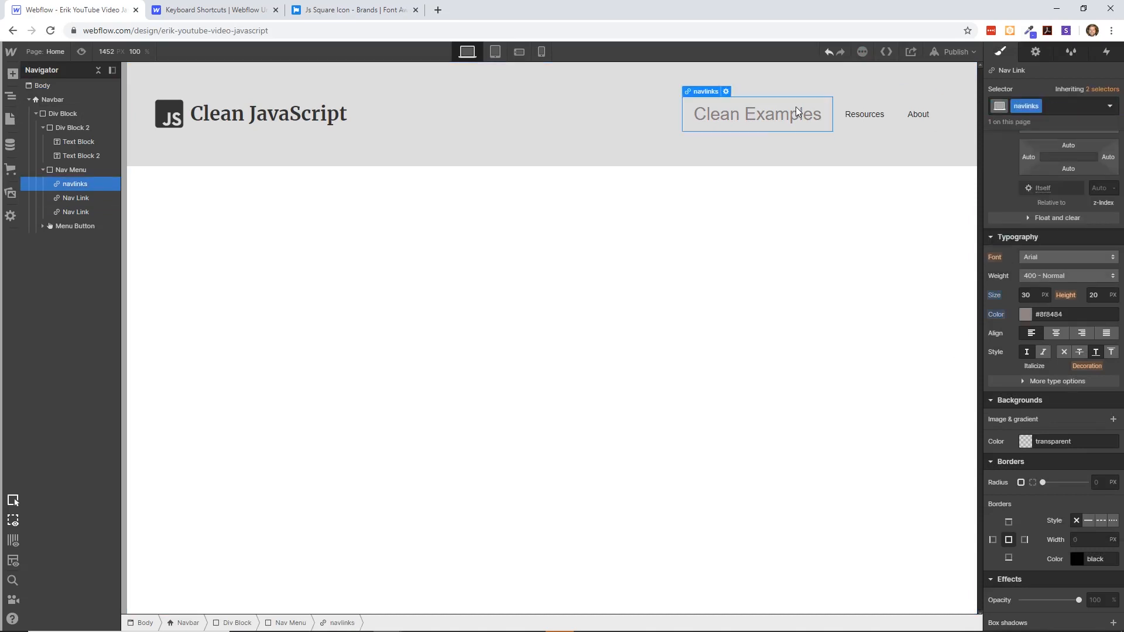
left_click(843, 118)
left_click(1035, 106)
type("nav")
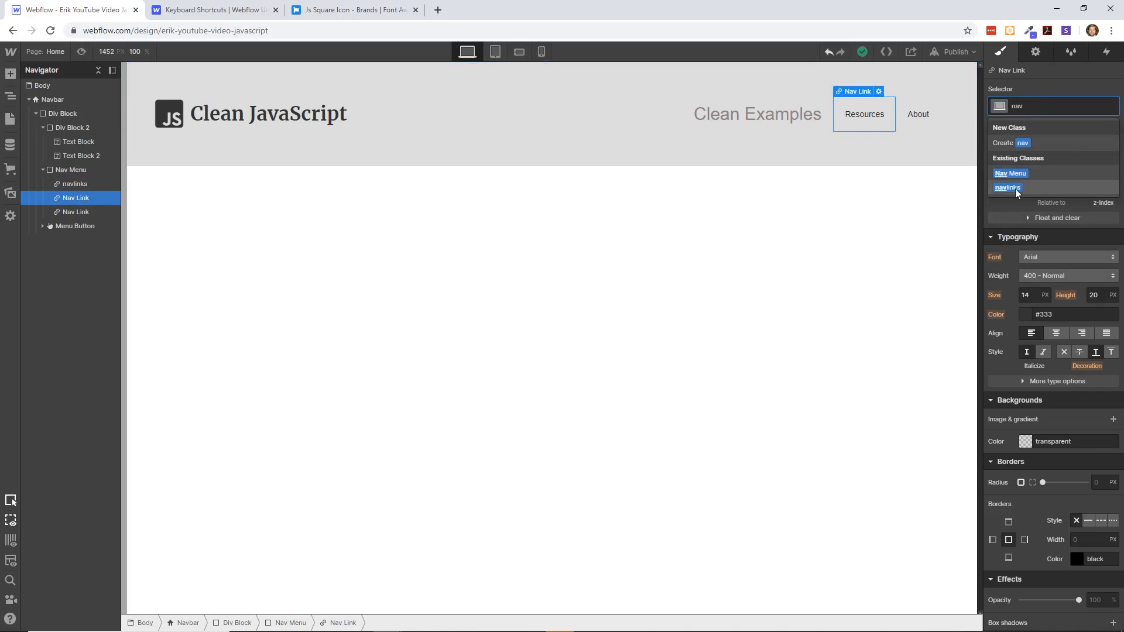
left_click(1015, 189)
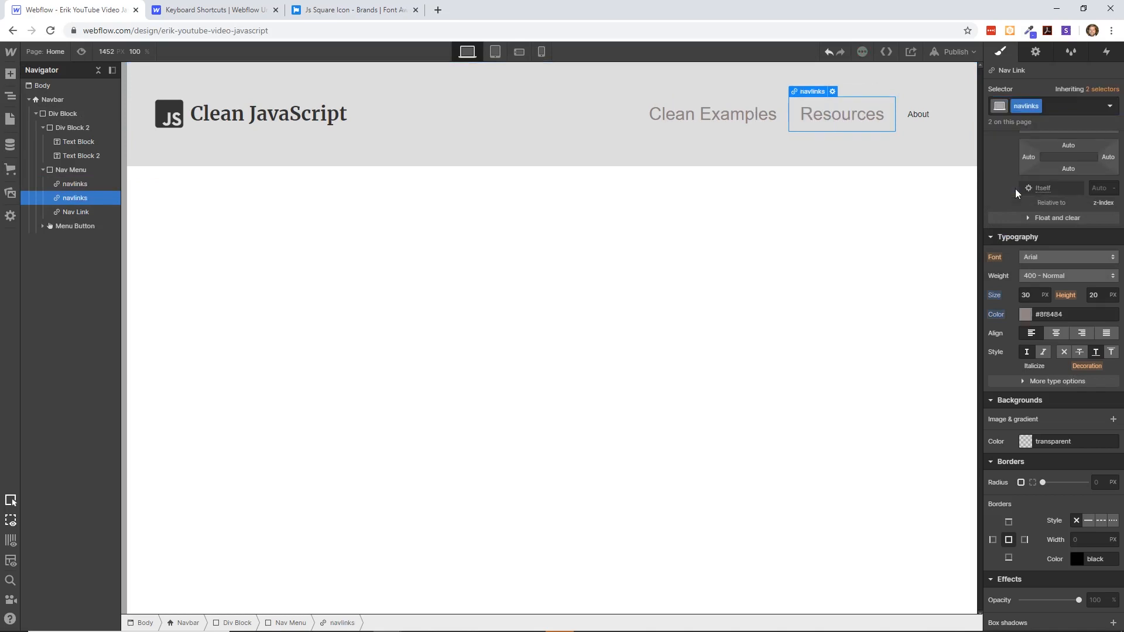
- Apply the existing navlinks class to the About nav link
left_click(918, 114)
left_click(1029, 107)
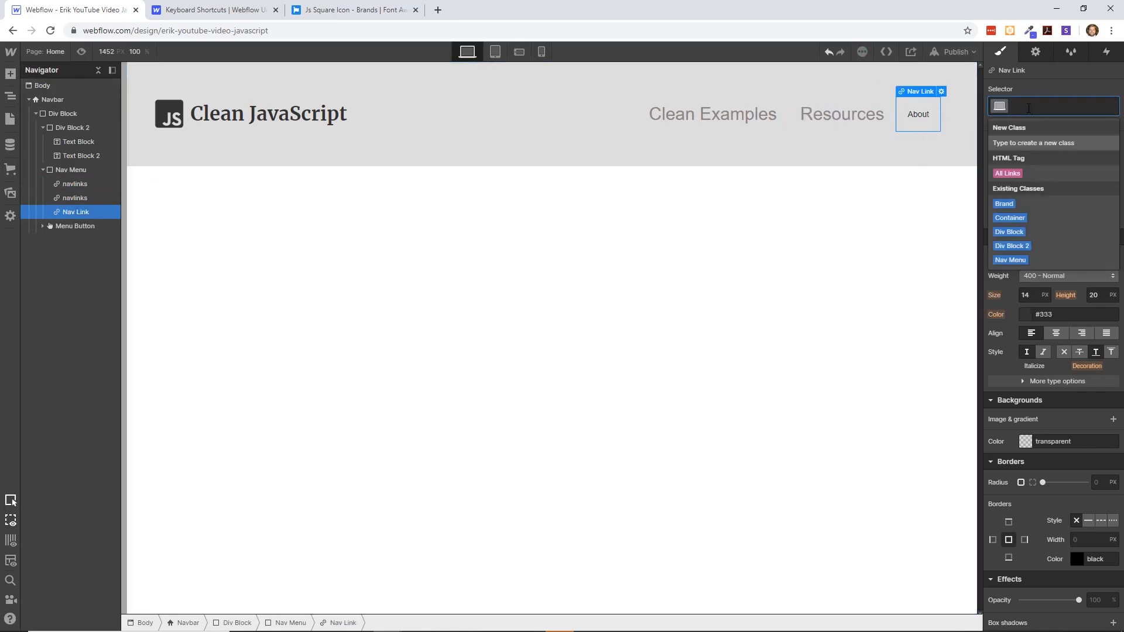
type("nav")
left_click(1016, 185)
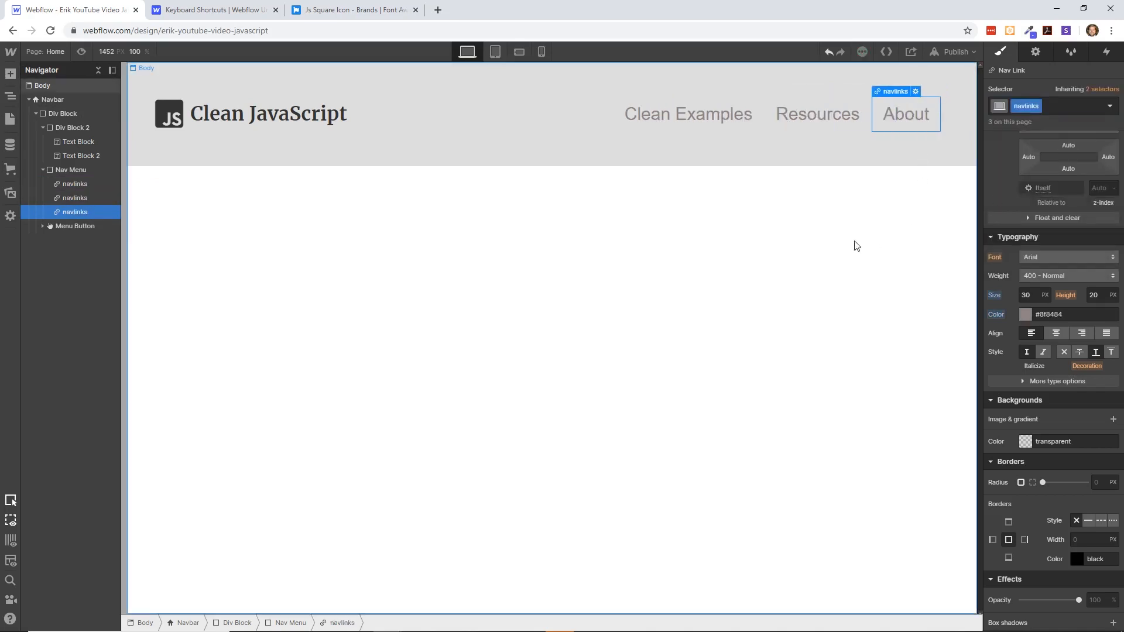
left_click(853, 243)
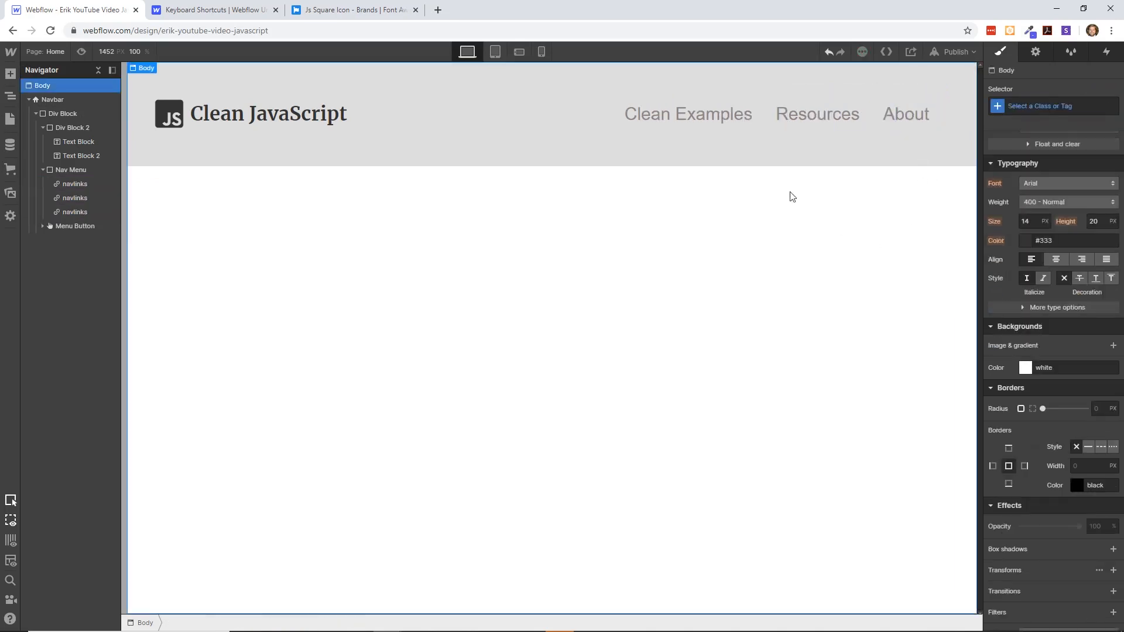
- Set the Navbar element's background color to transparent
left_click(468, 120)
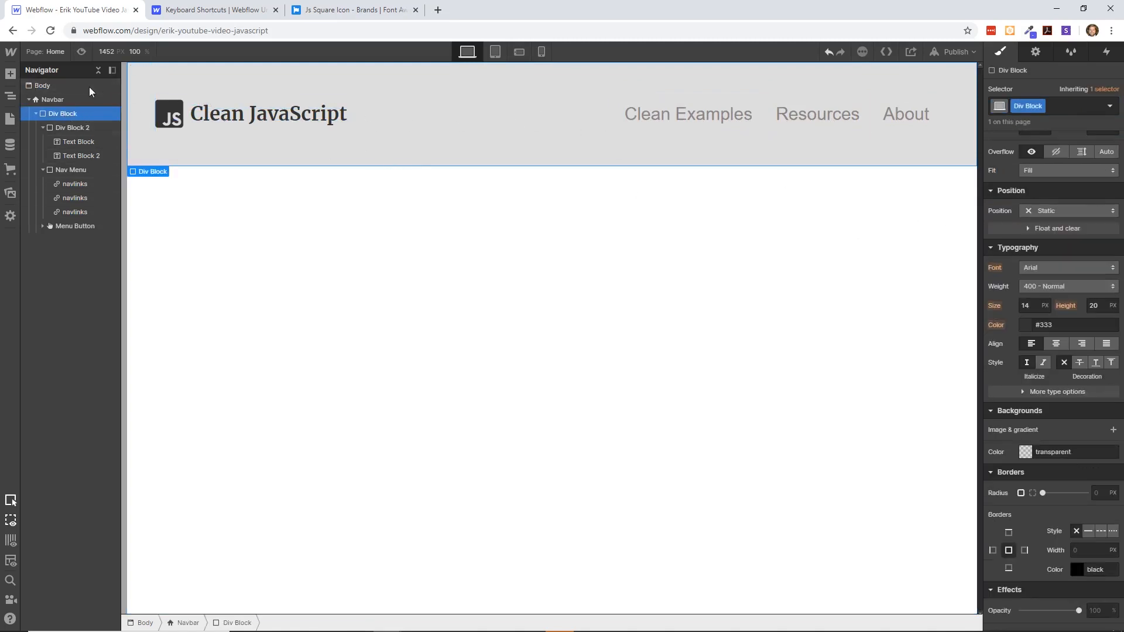
left_click(75, 101)
scroll(1034, 318, "down", 3)
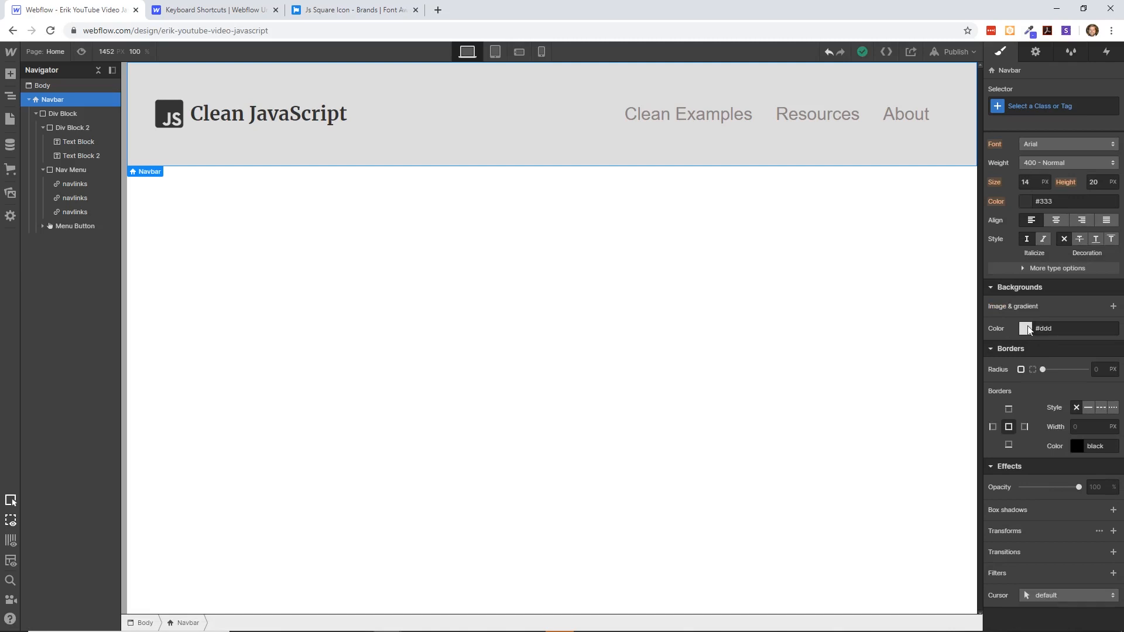
left_click(1025, 329)
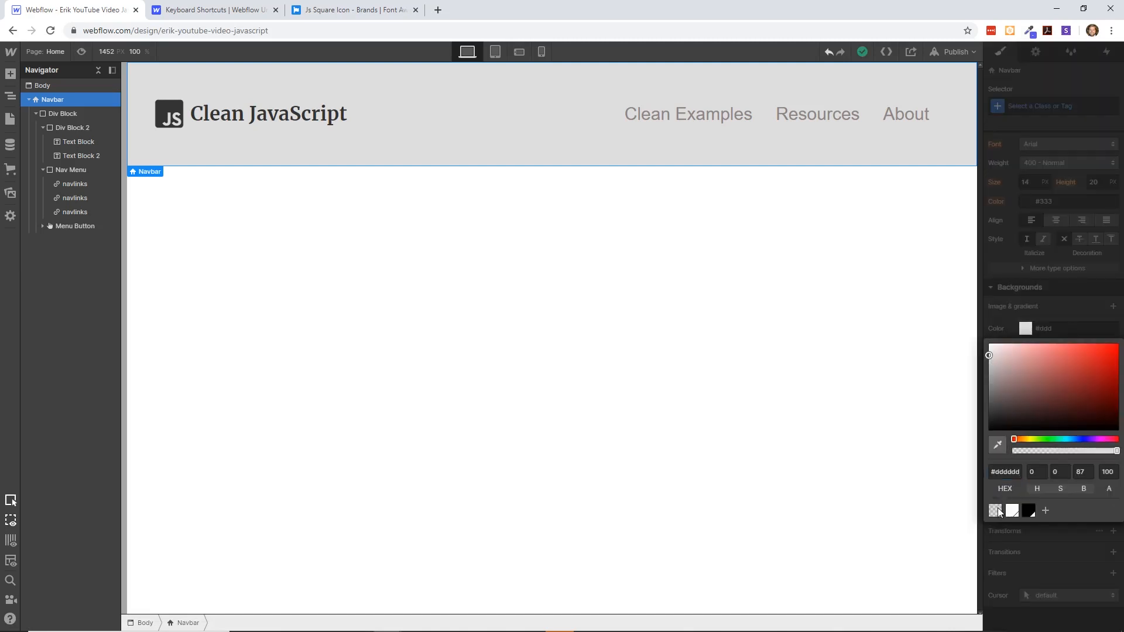
left_click(998, 510)
left_click(837, 383)
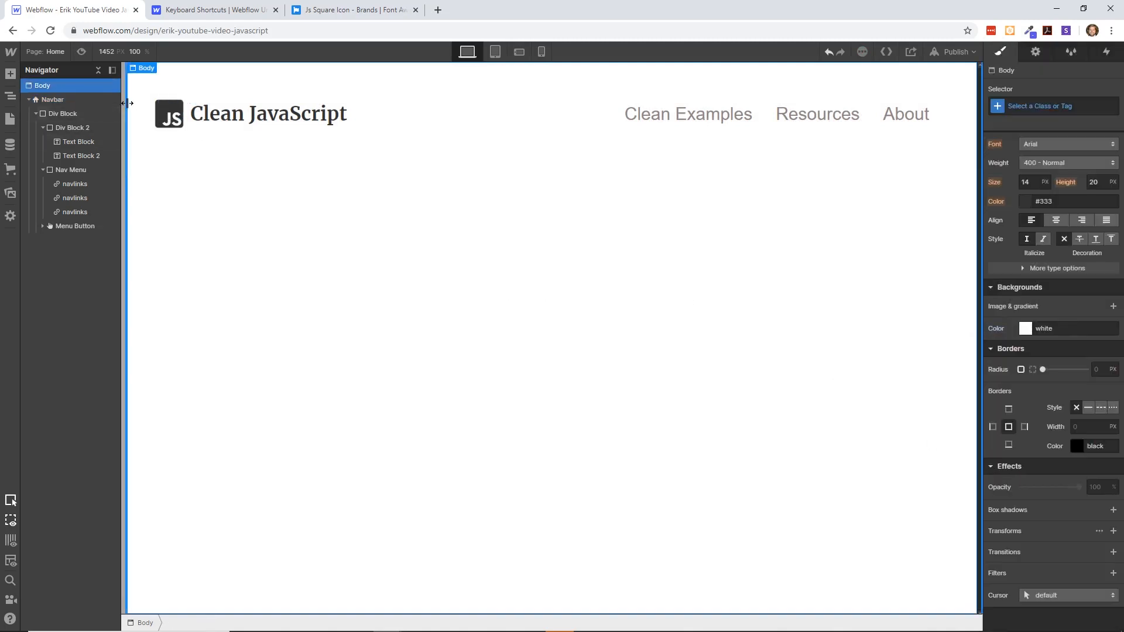
- Set the Body's background color to the near-black #0e0d0d
left_click(1025, 327)
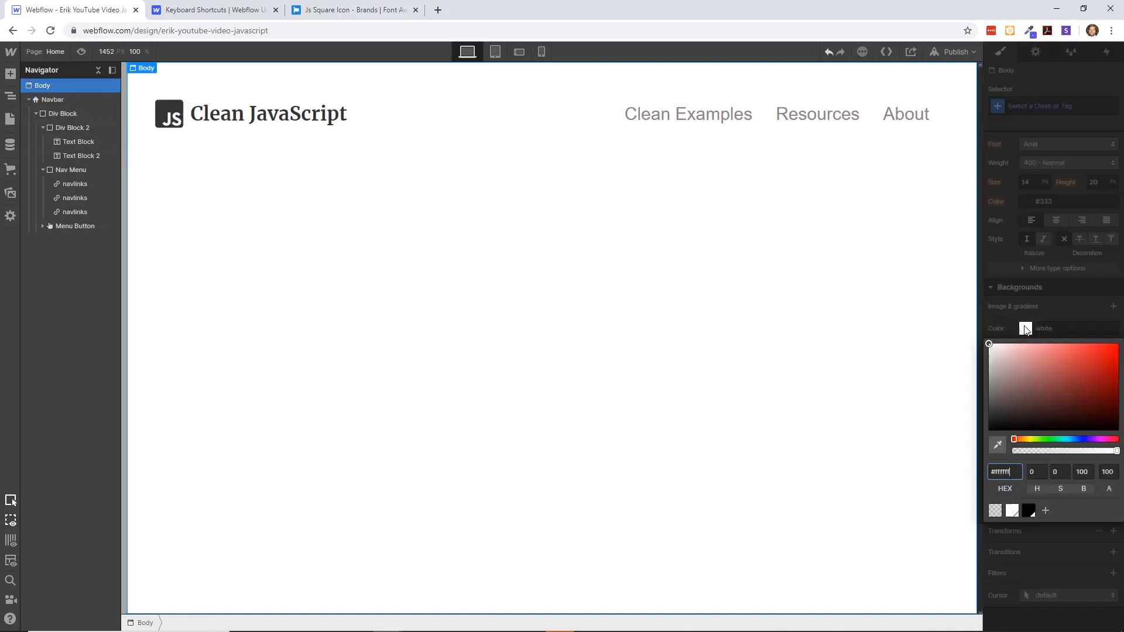
left_click(1028, 509)
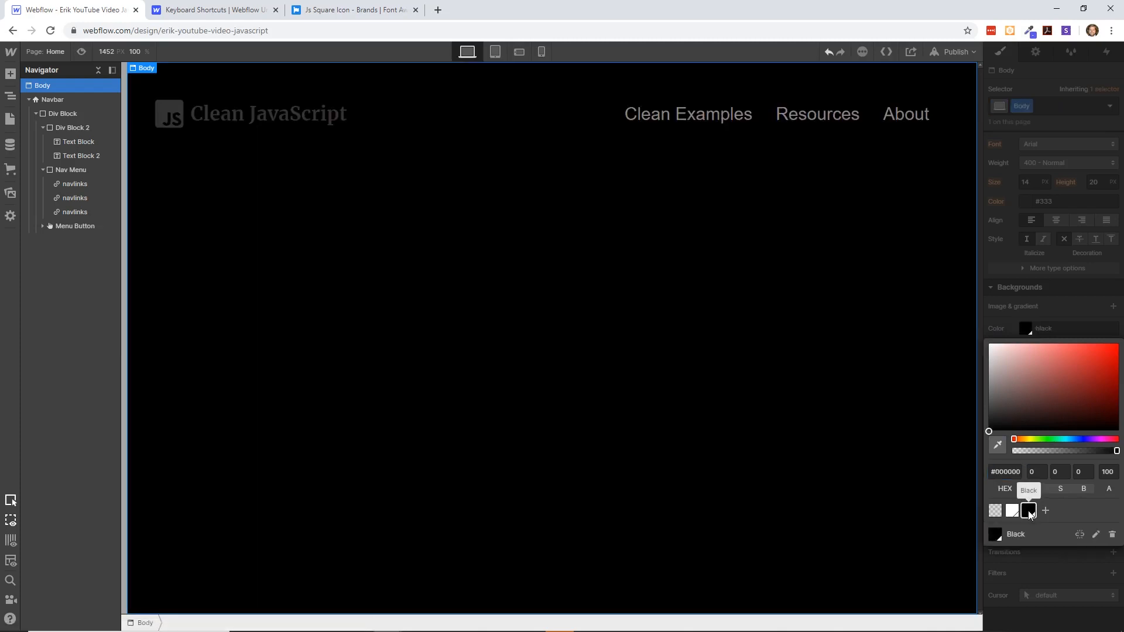
left_click_drag(990, 431, 993, 427)
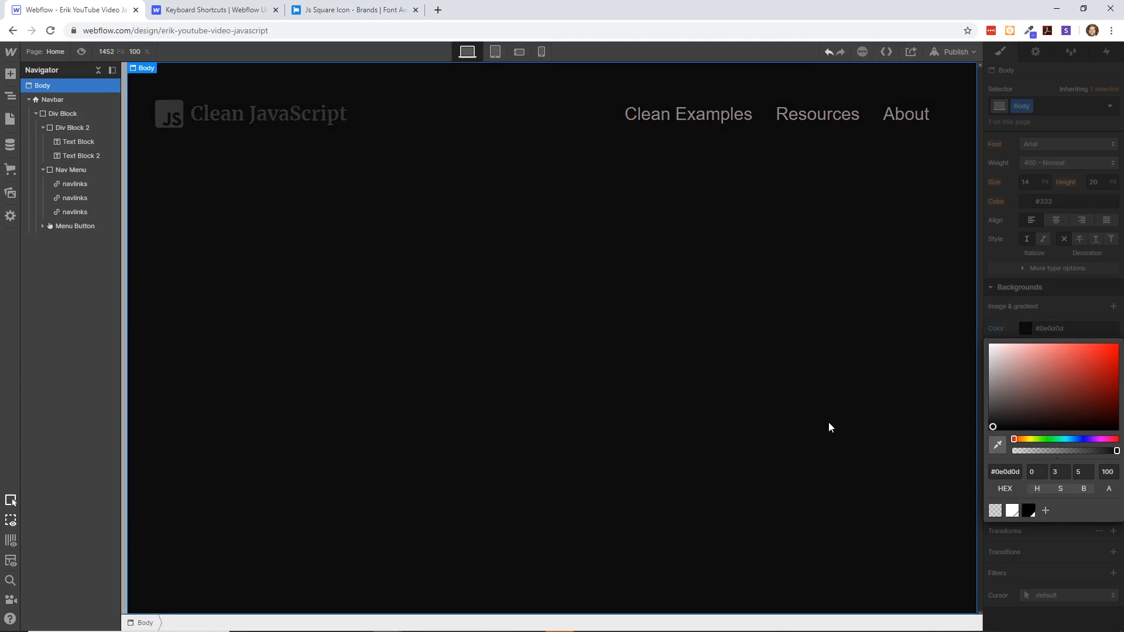
- Examine the class used by the Clean Examples, Resources and About nav links against the dark page
left_click(686, 118)
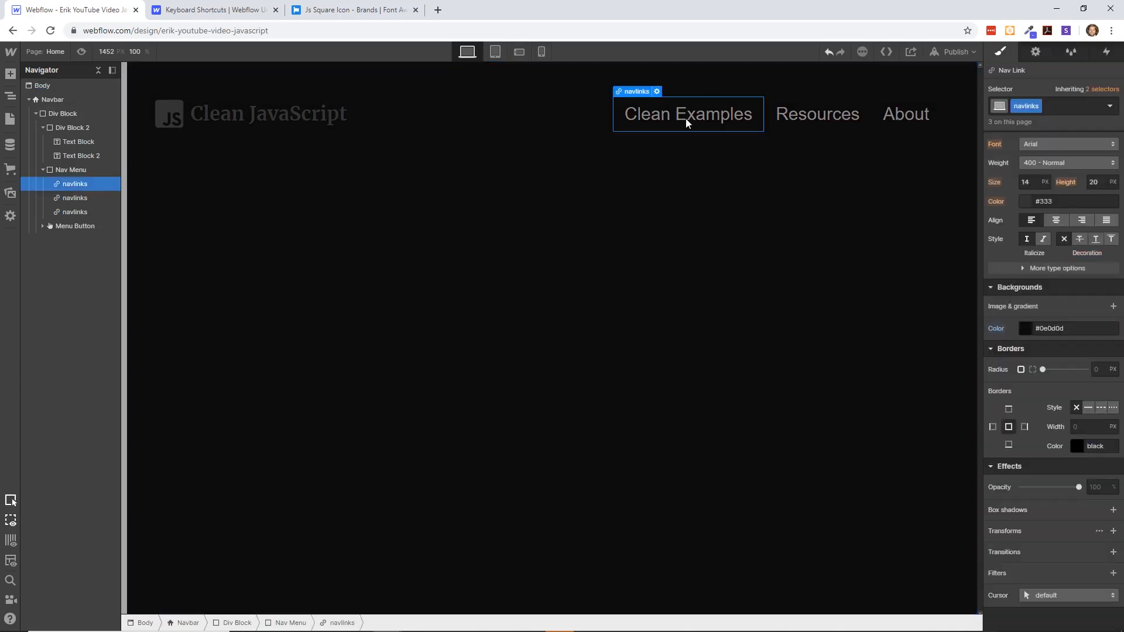
left_click(768, 117)
left_click(300, 112)
left_click(329, 179)
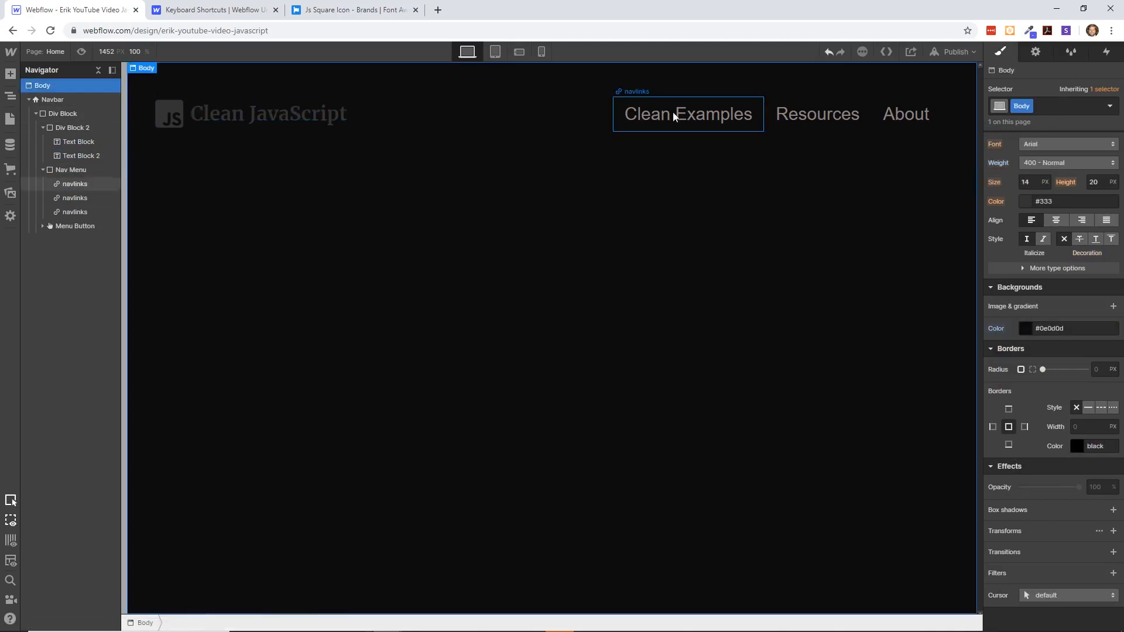
left_click(677, 109)
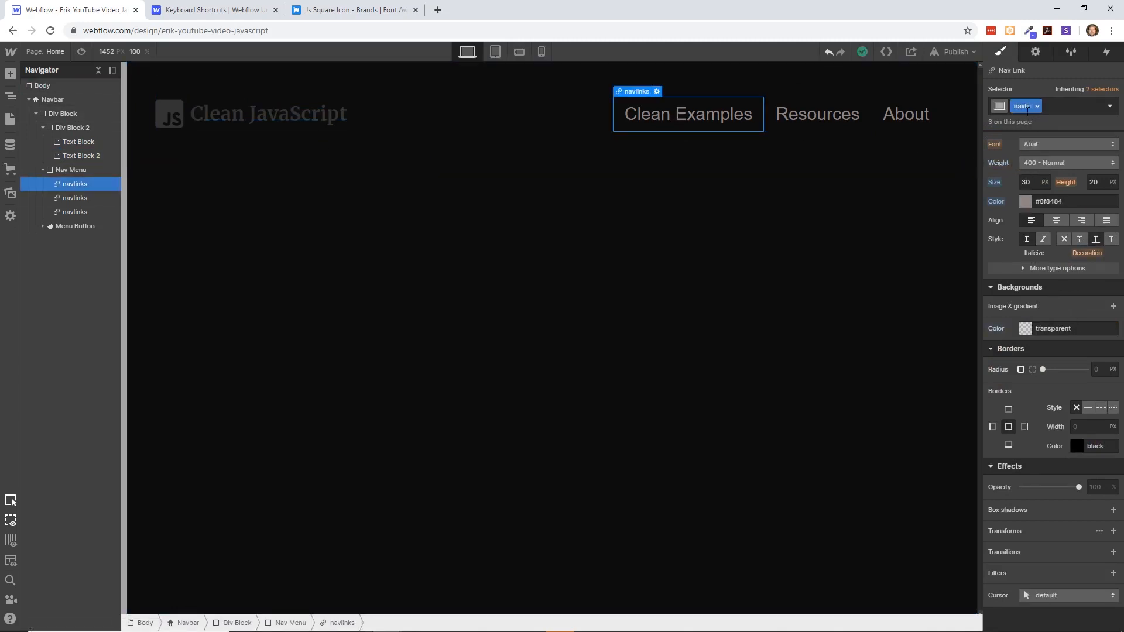
left_click(72, 199)
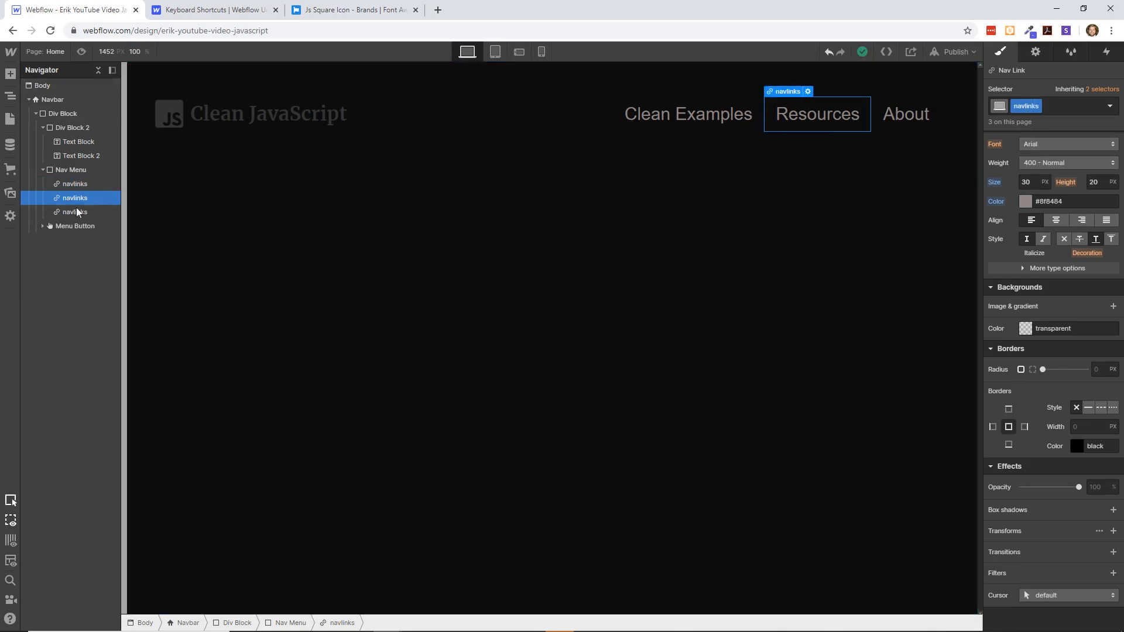
left_click(77, 211)
left_click(72, 184)
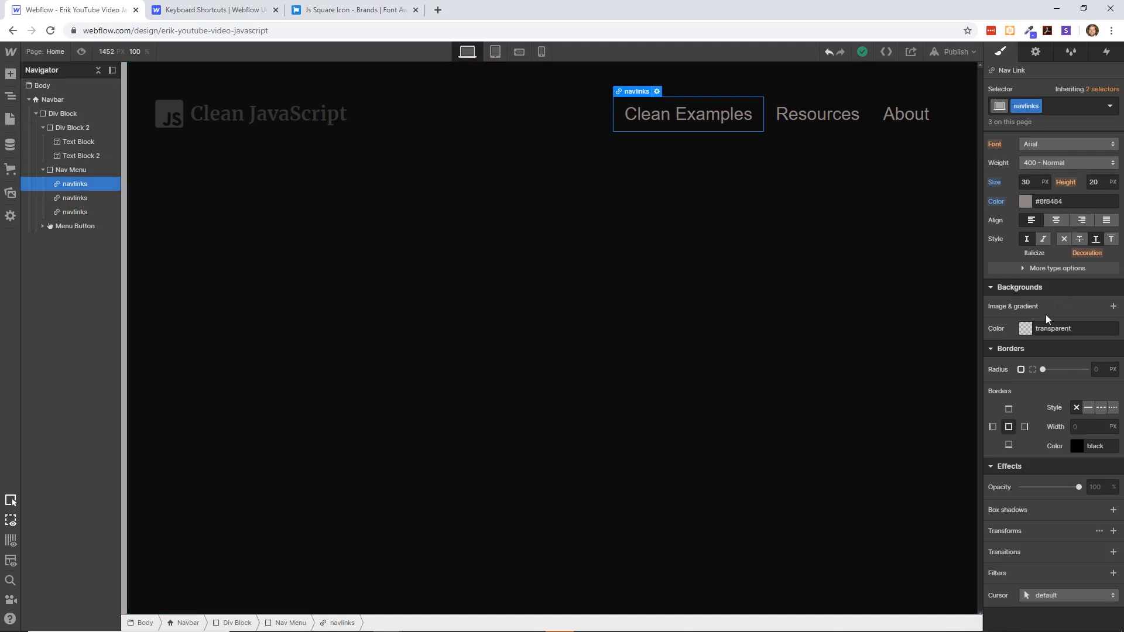
left_click(1026, 329)
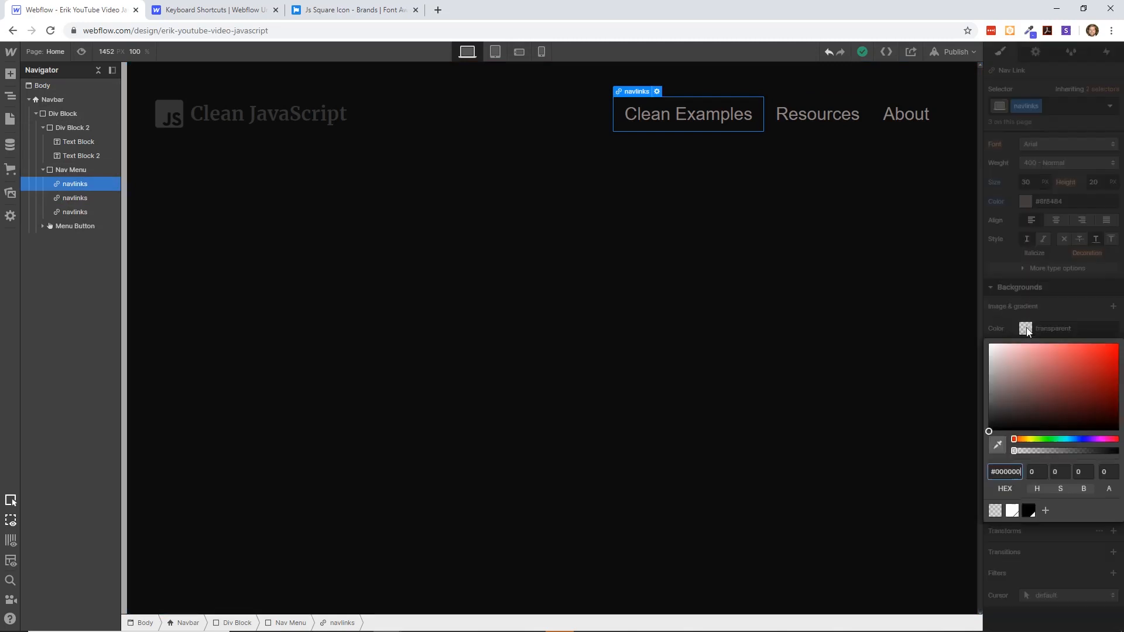
left_click(995, 349)
left_click_drag(994, 348, 990, 344)
key("ctrl+z")
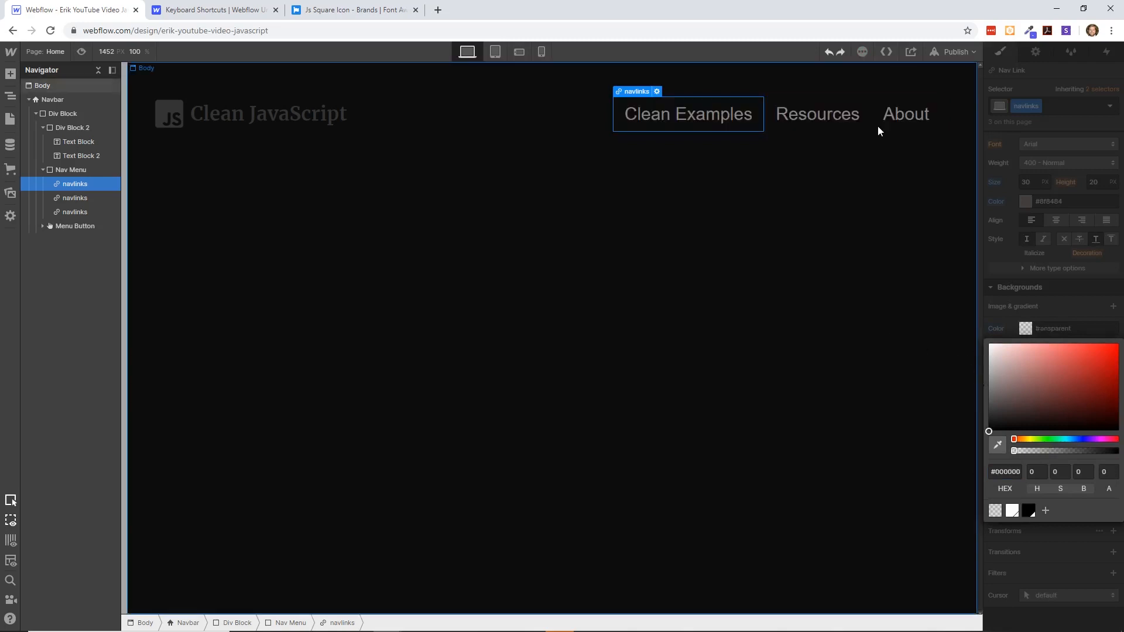
left_click(936, 314)
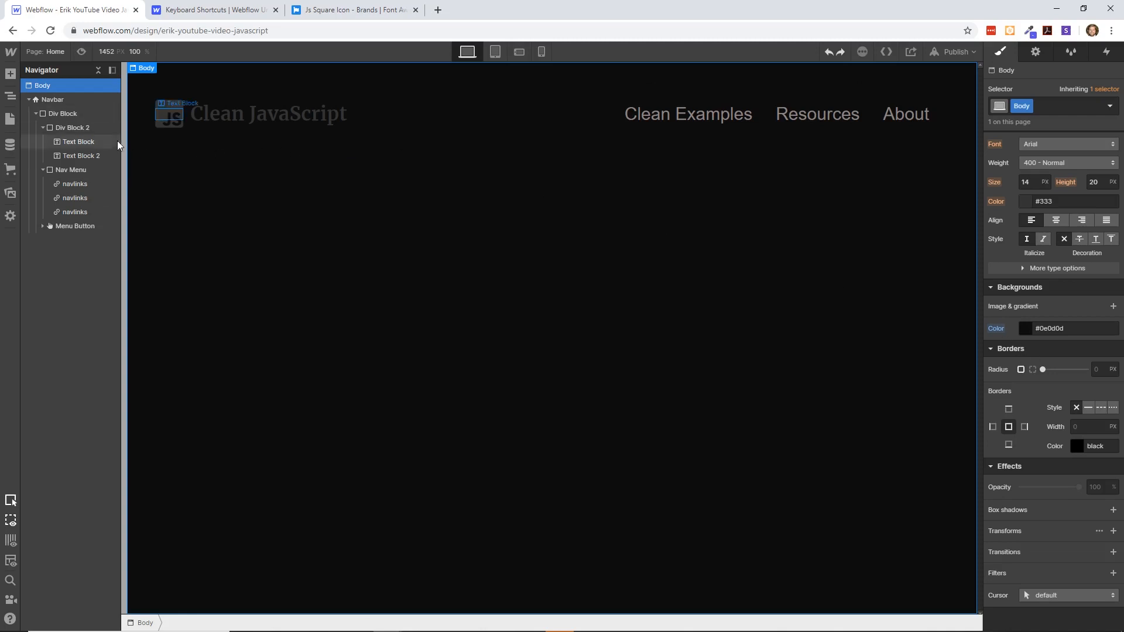
- Set the navlinks class's text color to white
left_click(75, 184)
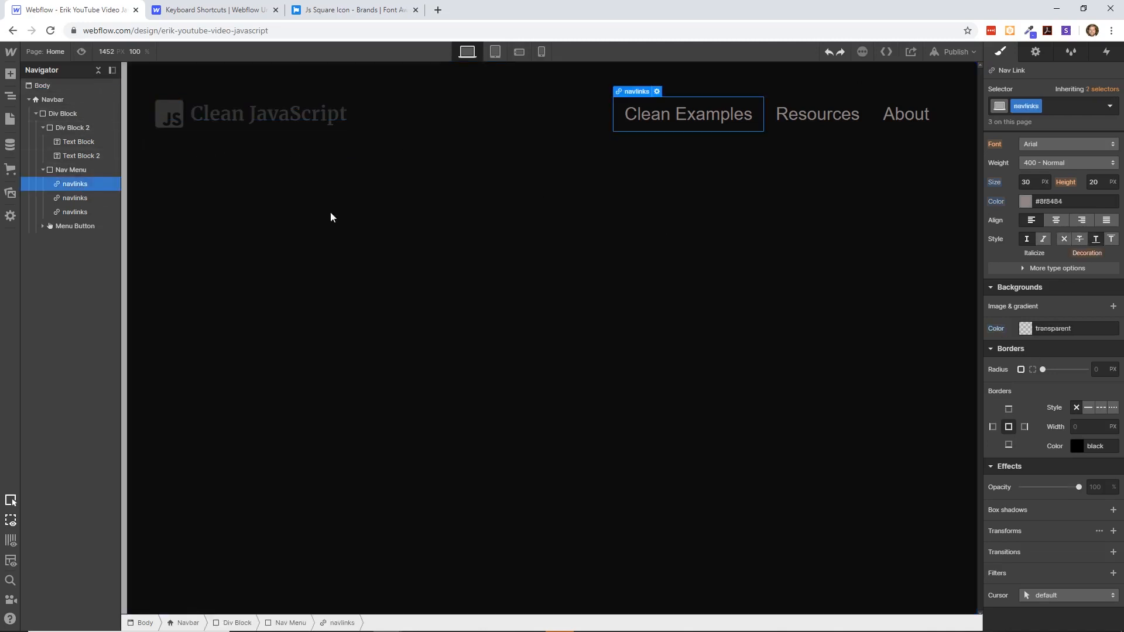
left_click(993, 349)
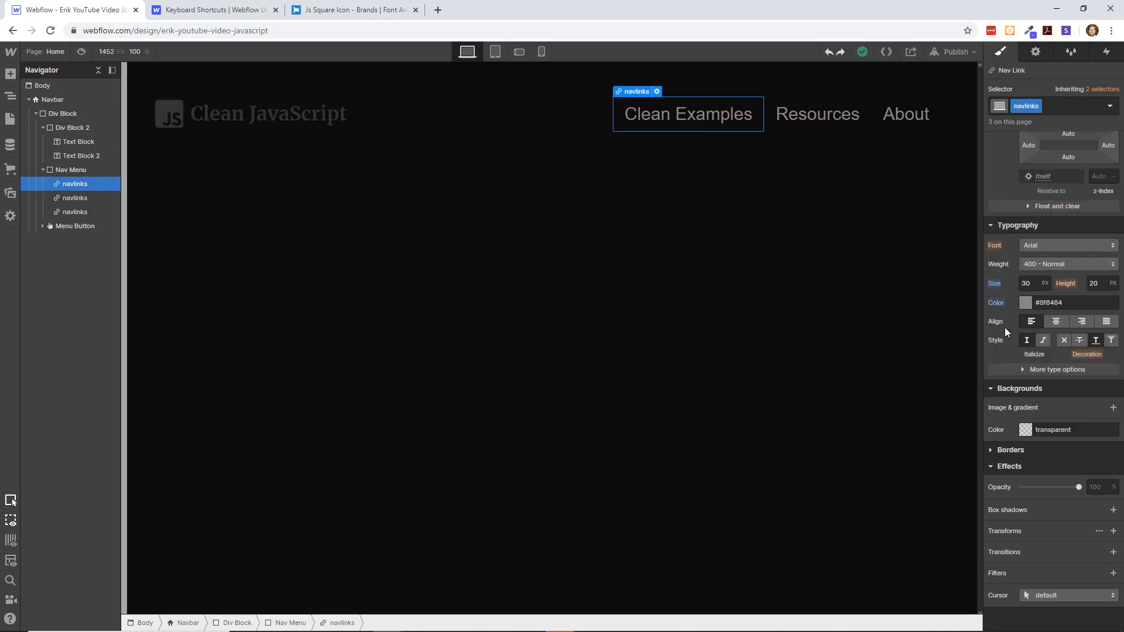
scroll(1007, 258, "up", 1)
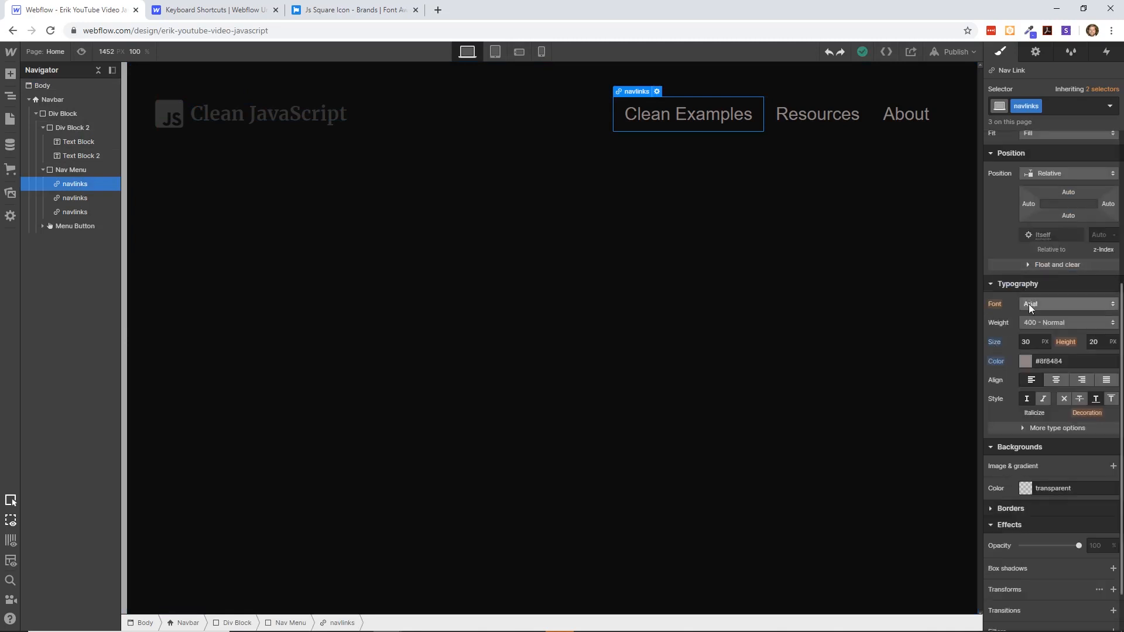
left_click(1025, 360)
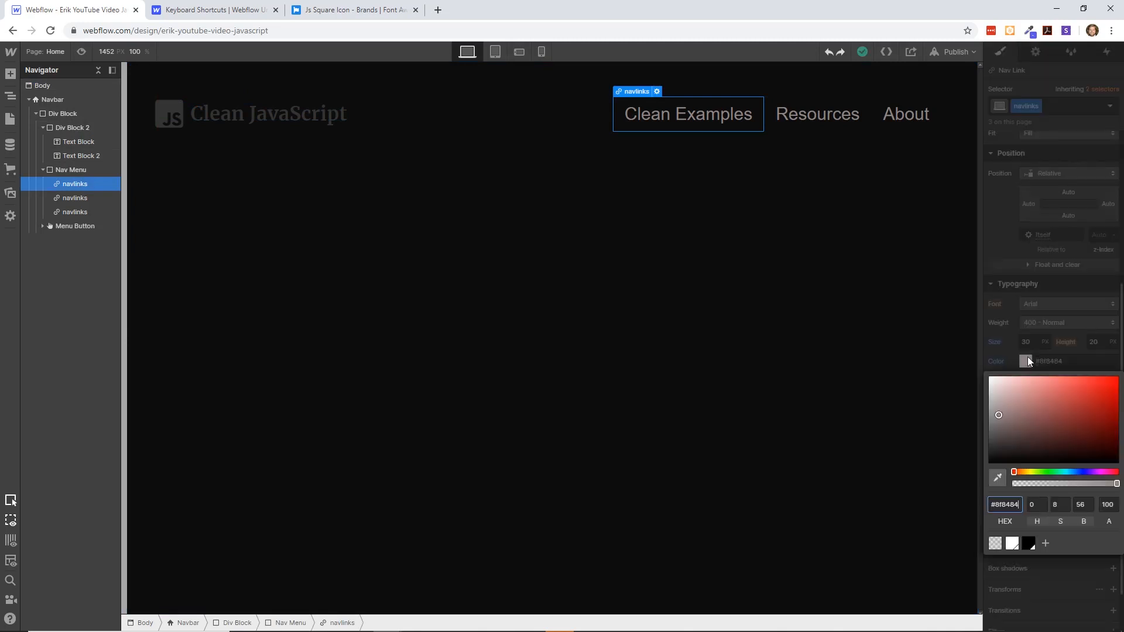
left_click(994, 381)
left_click_drag(994, 381, 989, 377)
left_click(1012, 543)
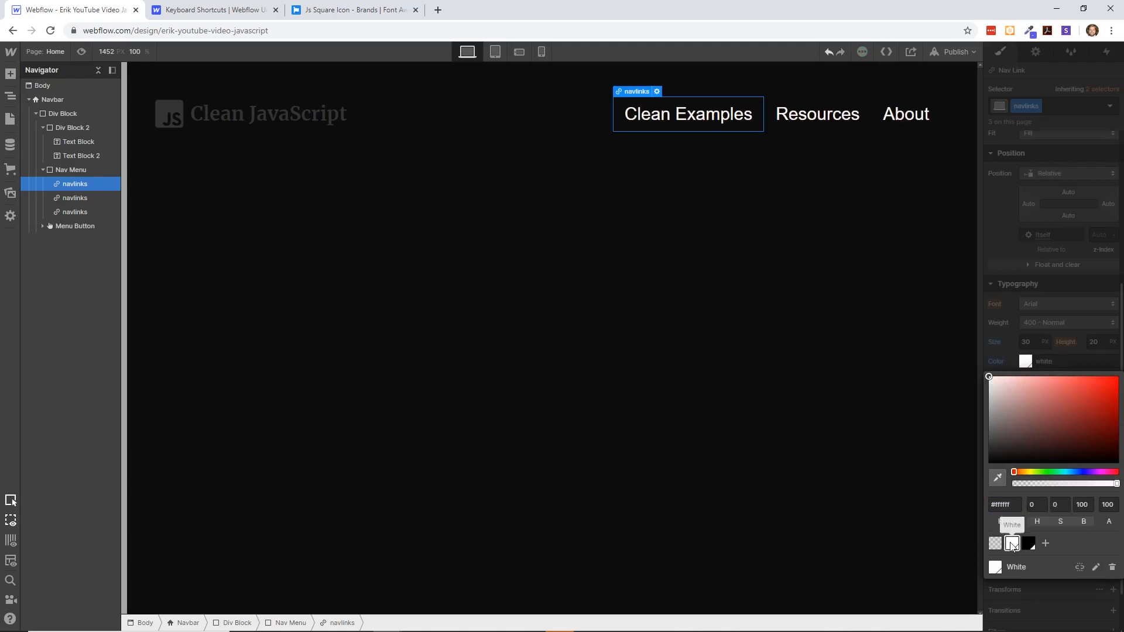
left_click(932, 470)
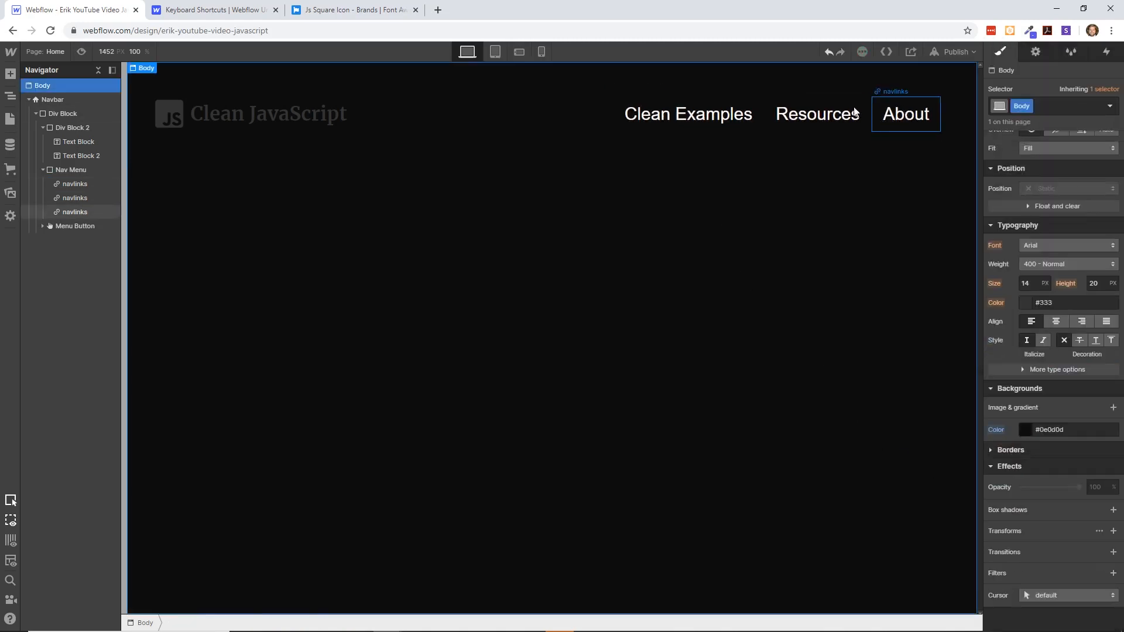
- Set the text color of the Clean JavaScript logo text block to white
left_click(292, 100)
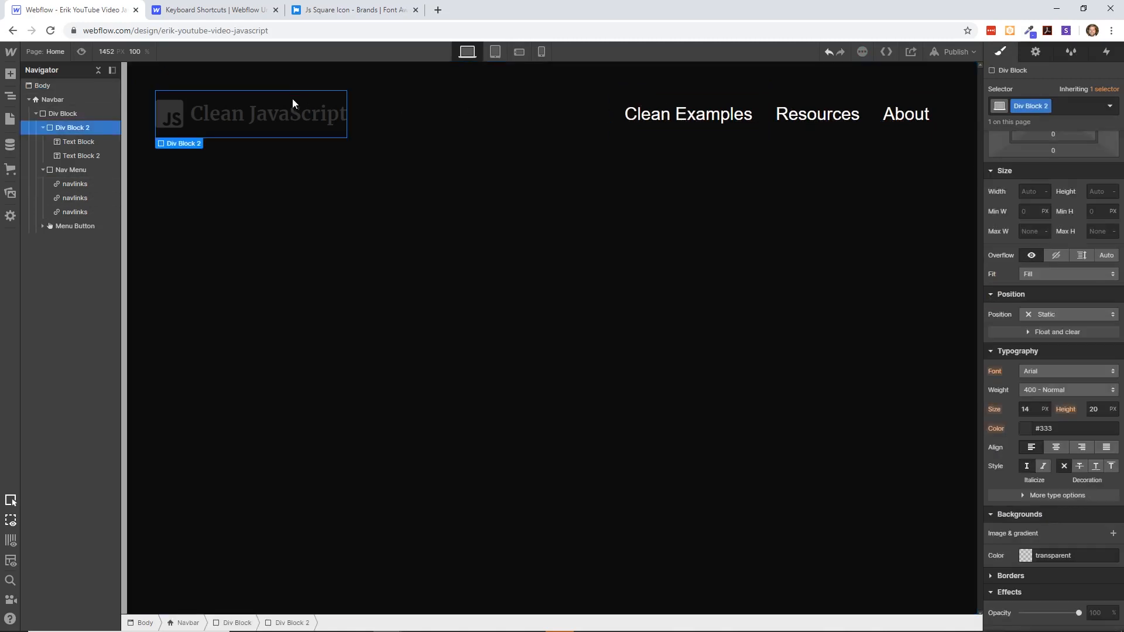
left_click(80, 145)
left_click(78, 151)
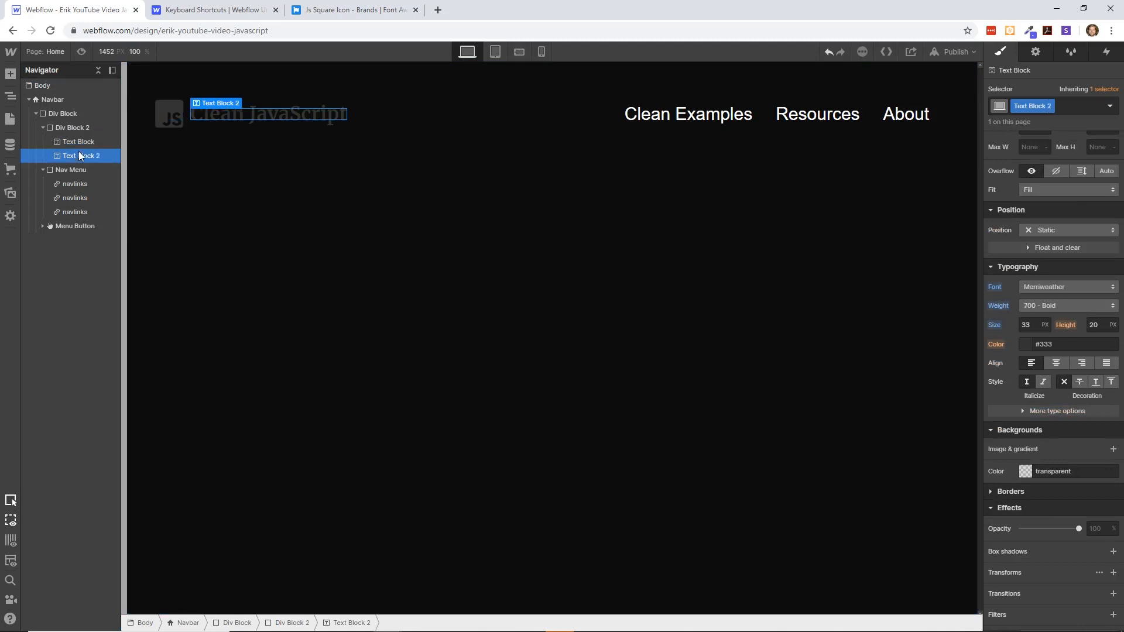
left_click(77, 141)
left_click(79, 151)
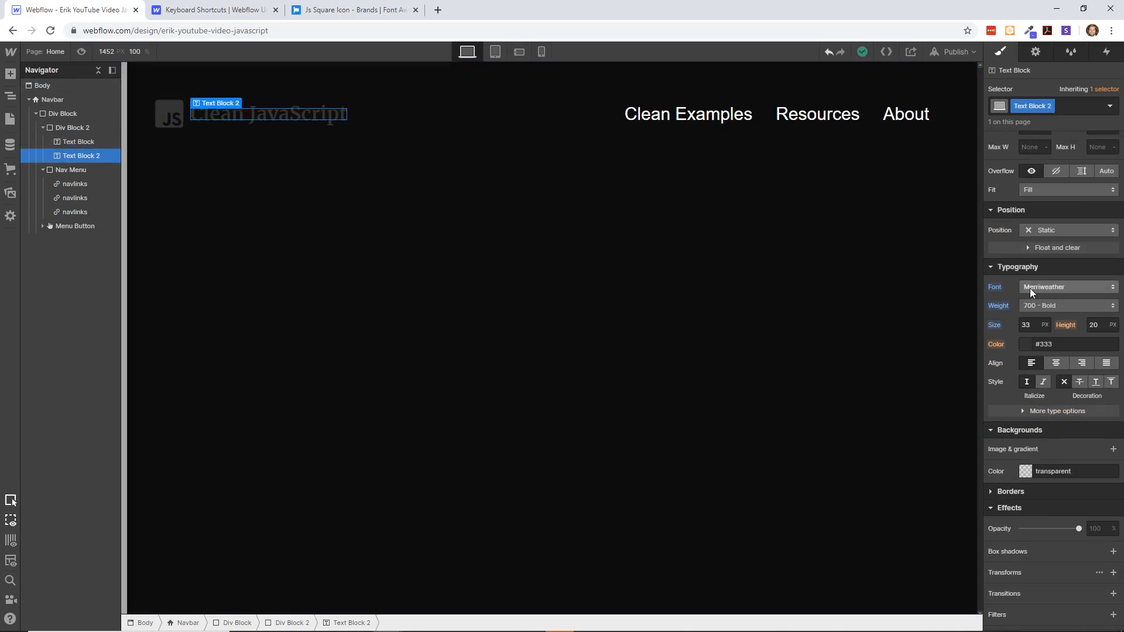
left_click(1024, 344)
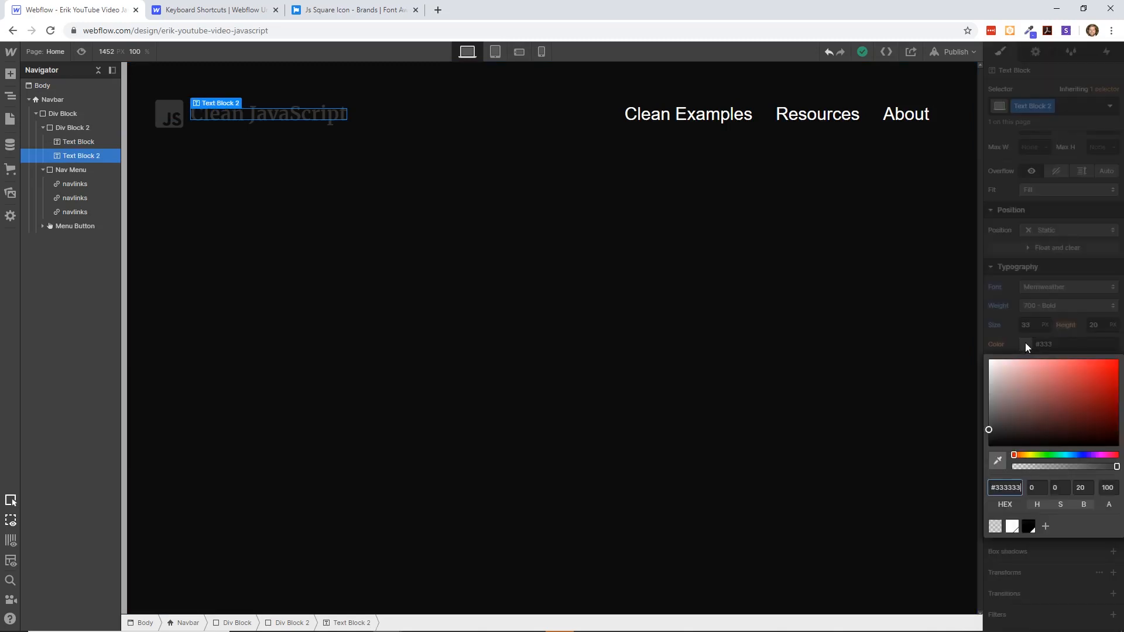
left_click(1011, 526)
left_click(479, 255)
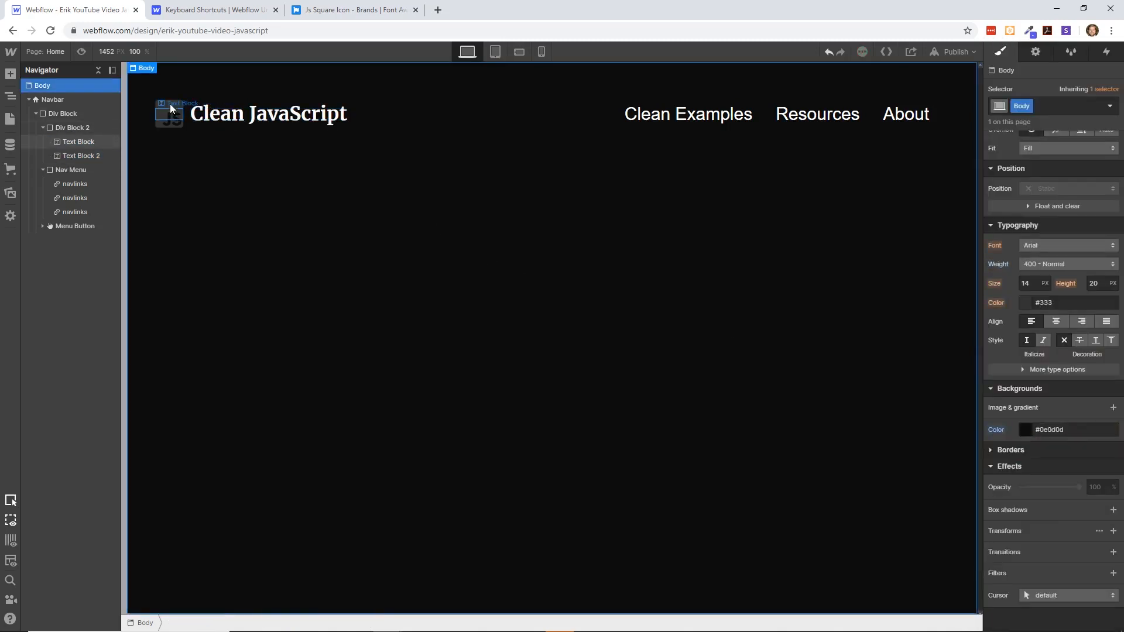
- Set the JS icon text block's color to the yellow #f7ff00
left_click(175, 114)
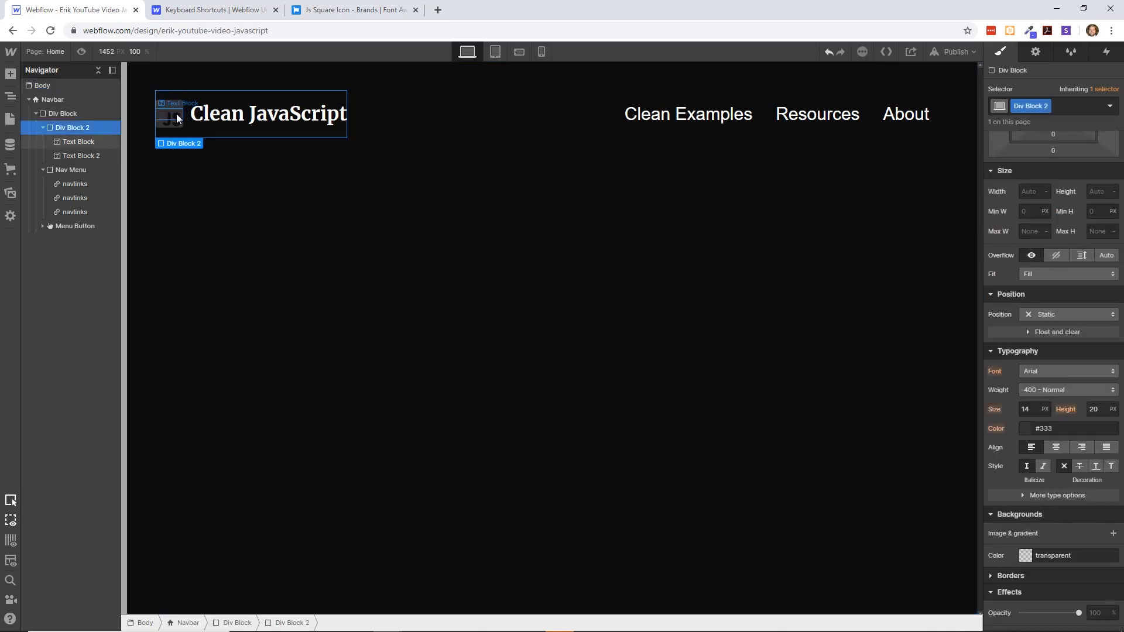
left_click(79, 140)
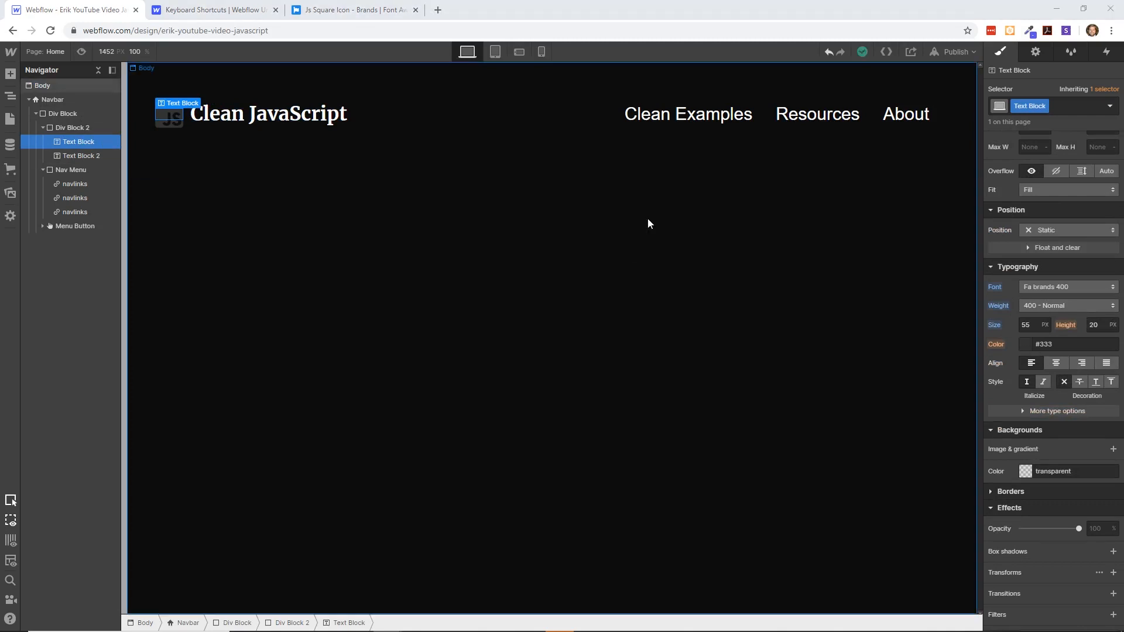
left_click(169, 120)
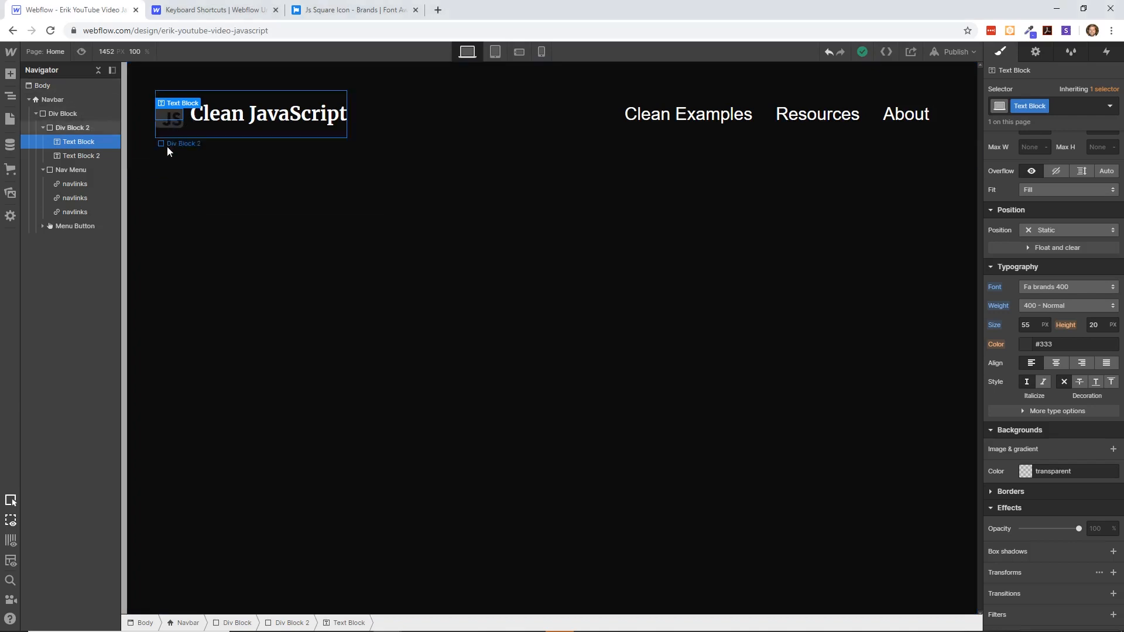
left_click(167, 151)
left_click(166, 112)
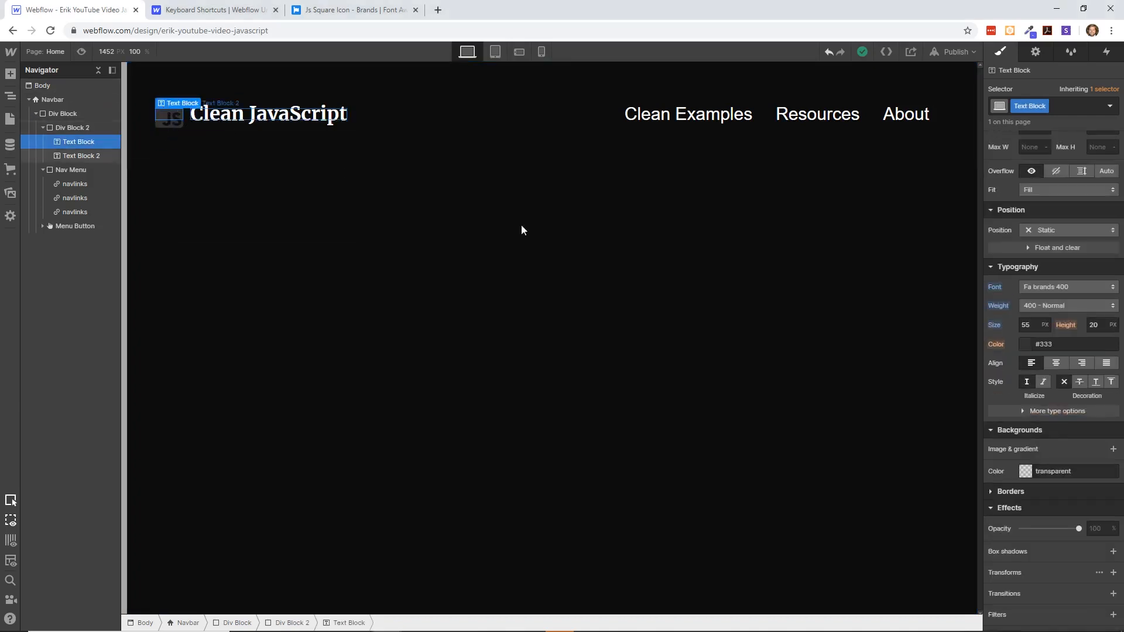
left_click(1021, 349)
left_click(1015, 488)
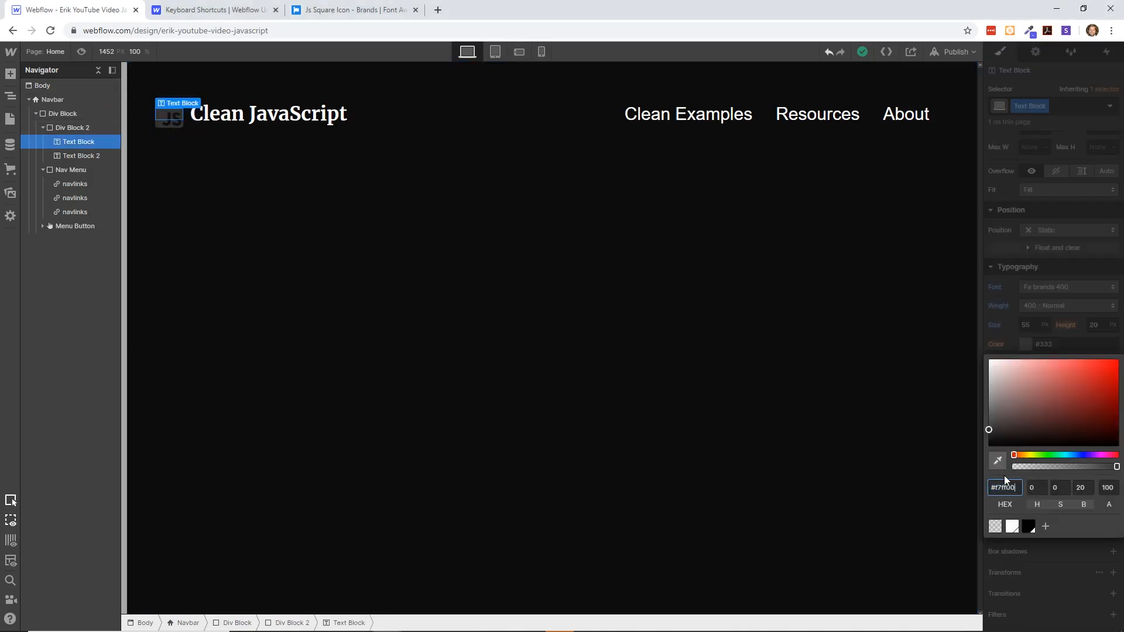
- Save the JS icon's yellow as a color swatch named Logo
left_click(1045, 526)
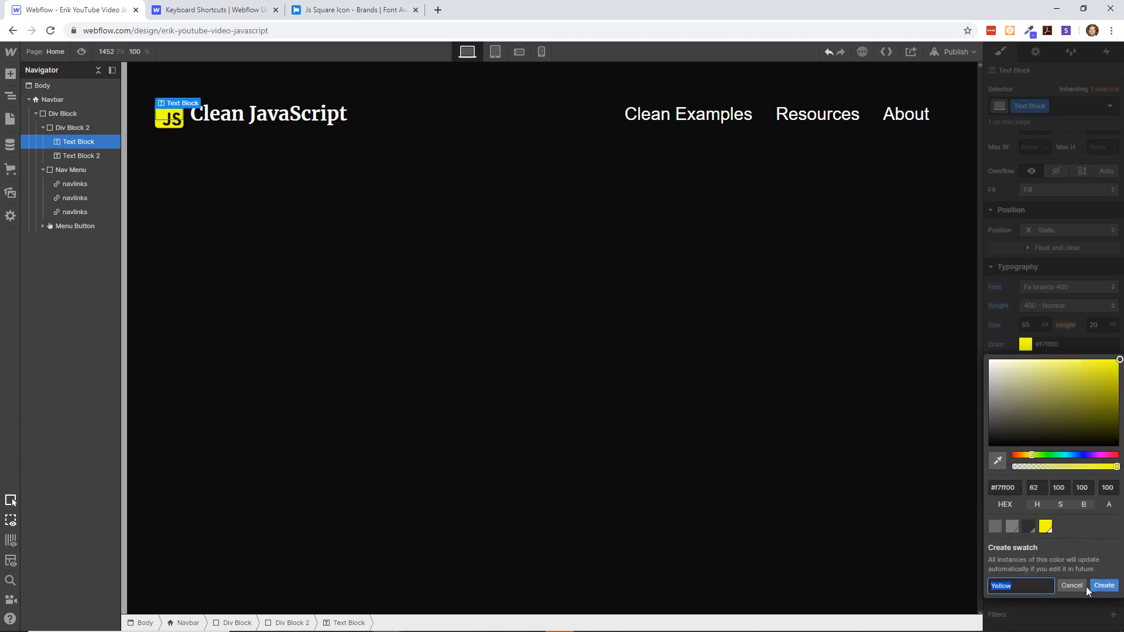
left_click(1034, 587)
type("Logo")
left_click(1105, 584)
left_click(373, 268)
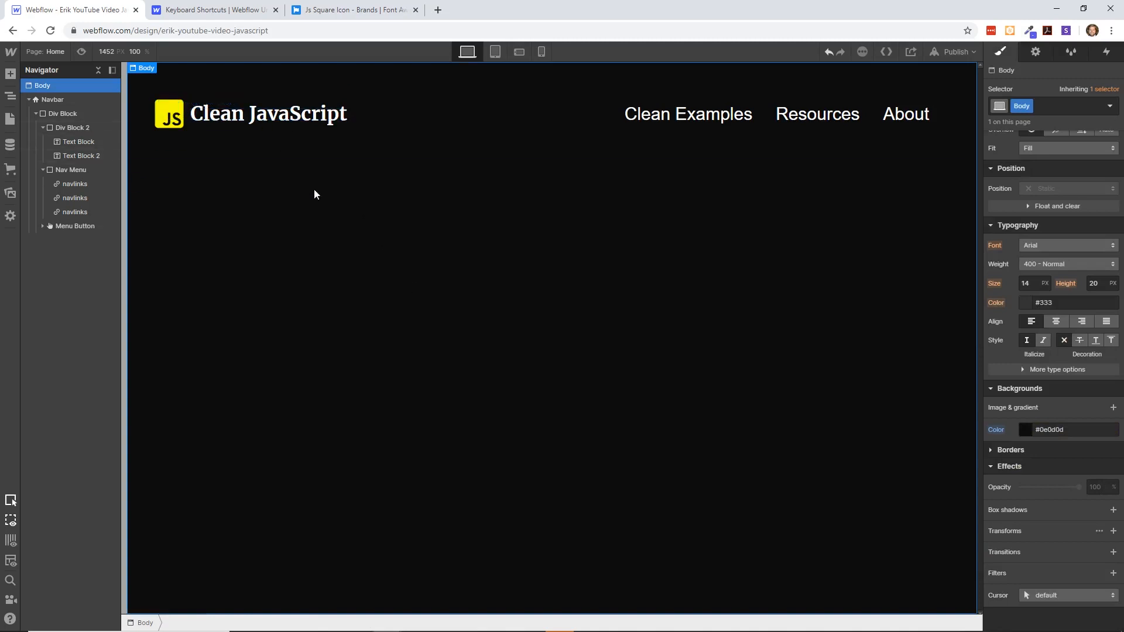
- Link the Clean Examples nav link to the Home page
left_click(718, 116)
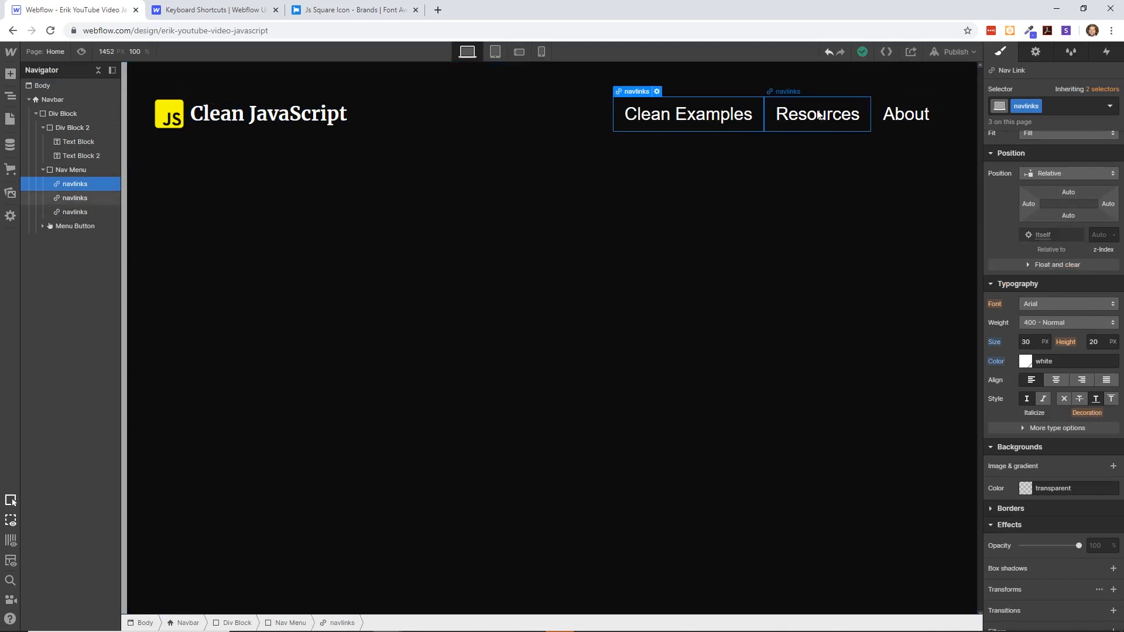
left_click(780, 114)
left_click(725, 114)
left_click(657, 92)
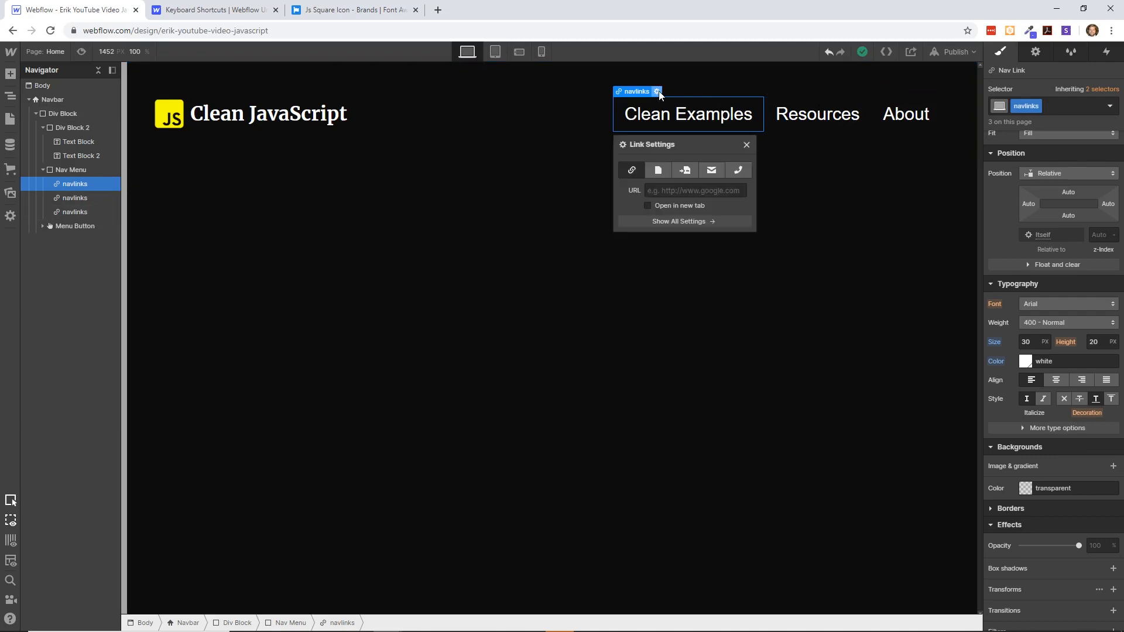
left_click(659, 171)
left_click(695, 187)
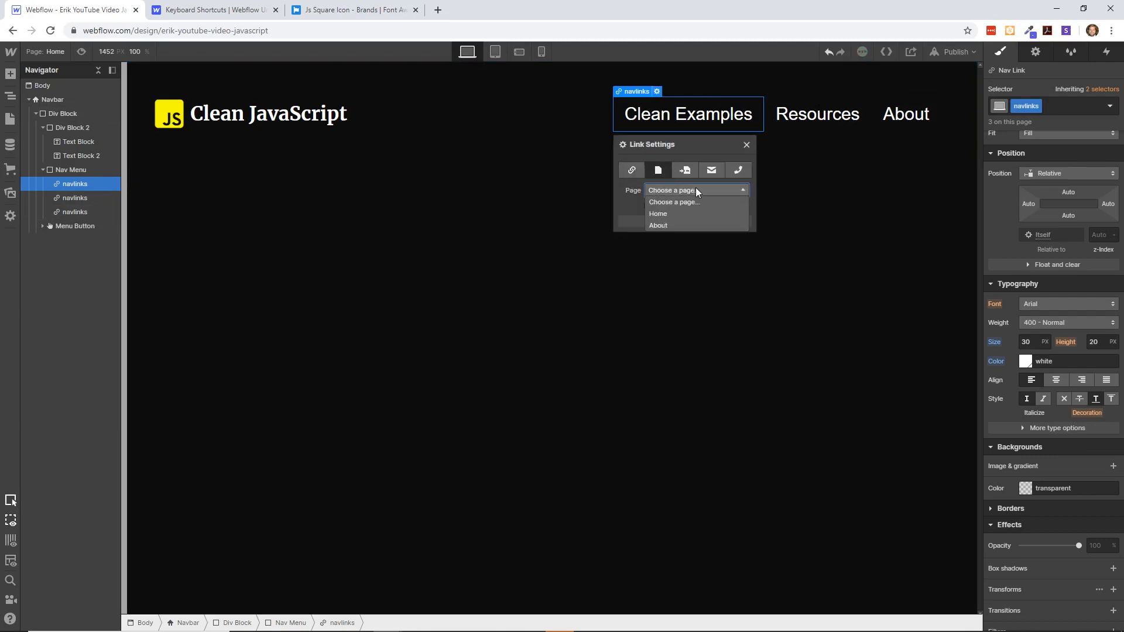
left_click(632, 170)
left_click(658, 169)
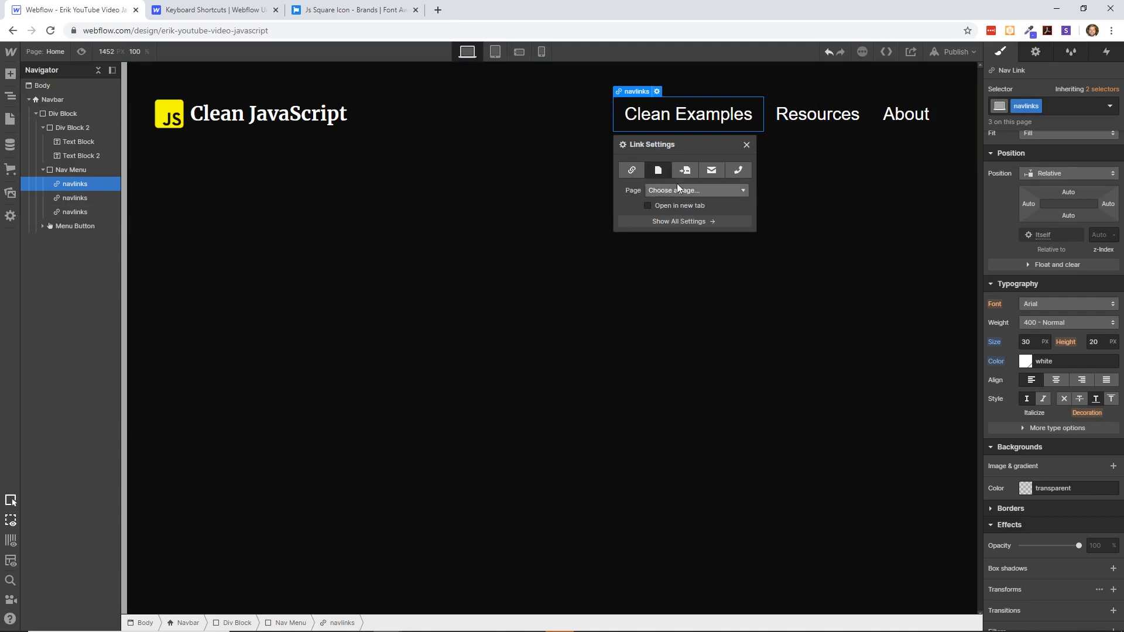
left_click(677, 184)
left_click(678, 213)
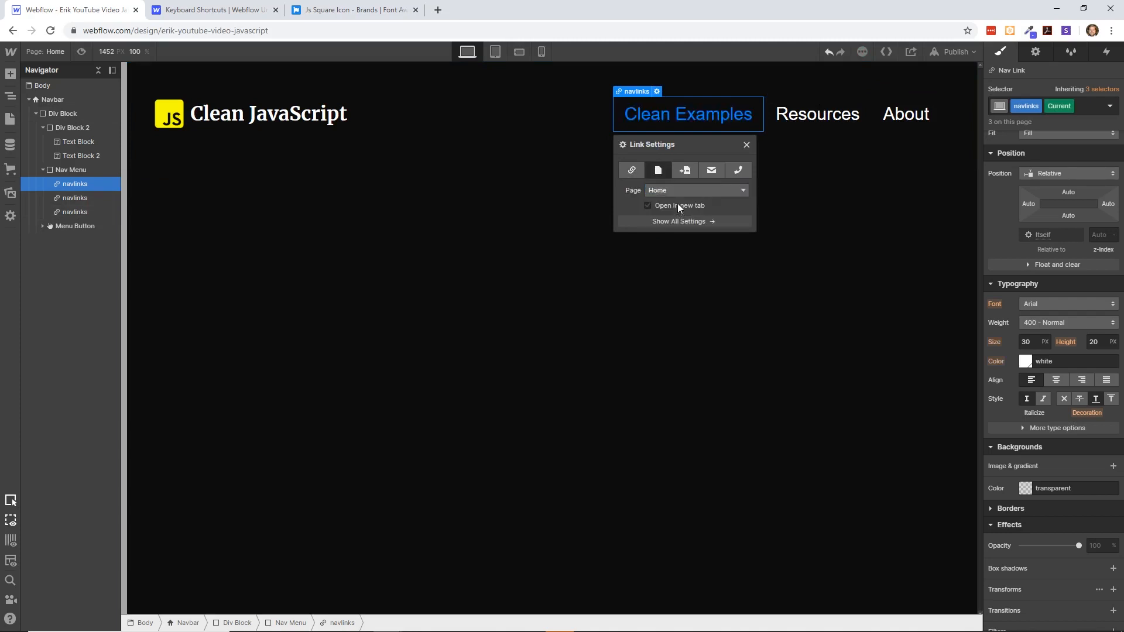
left_click(764, 169)
- Link the Resources nav link to the About page
left_click(812, 115)
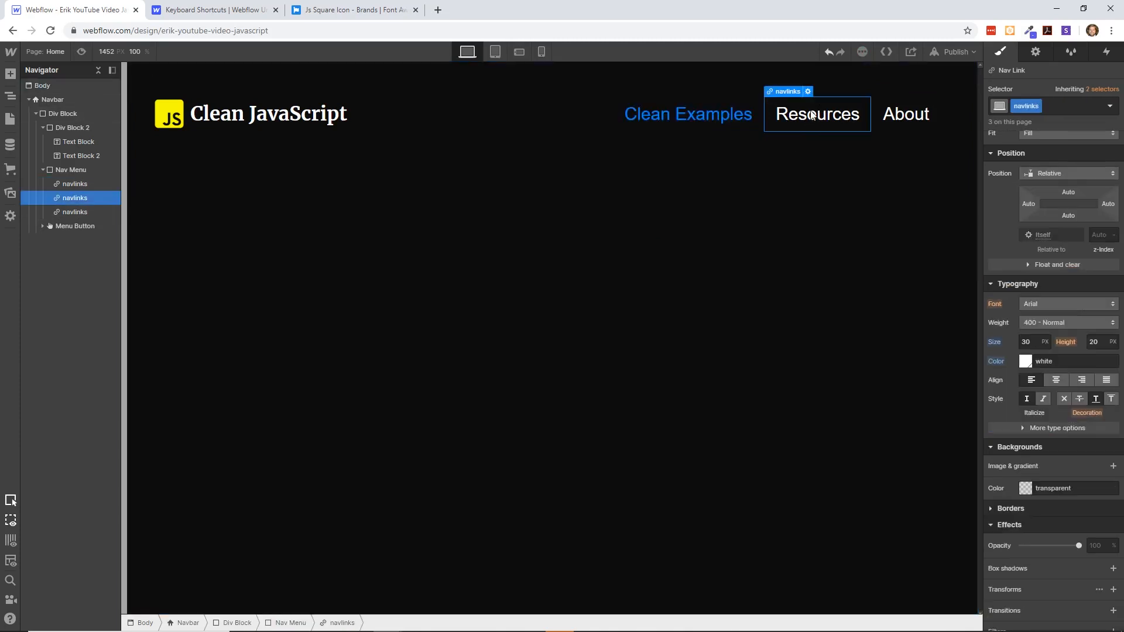
left_click(808, 92)
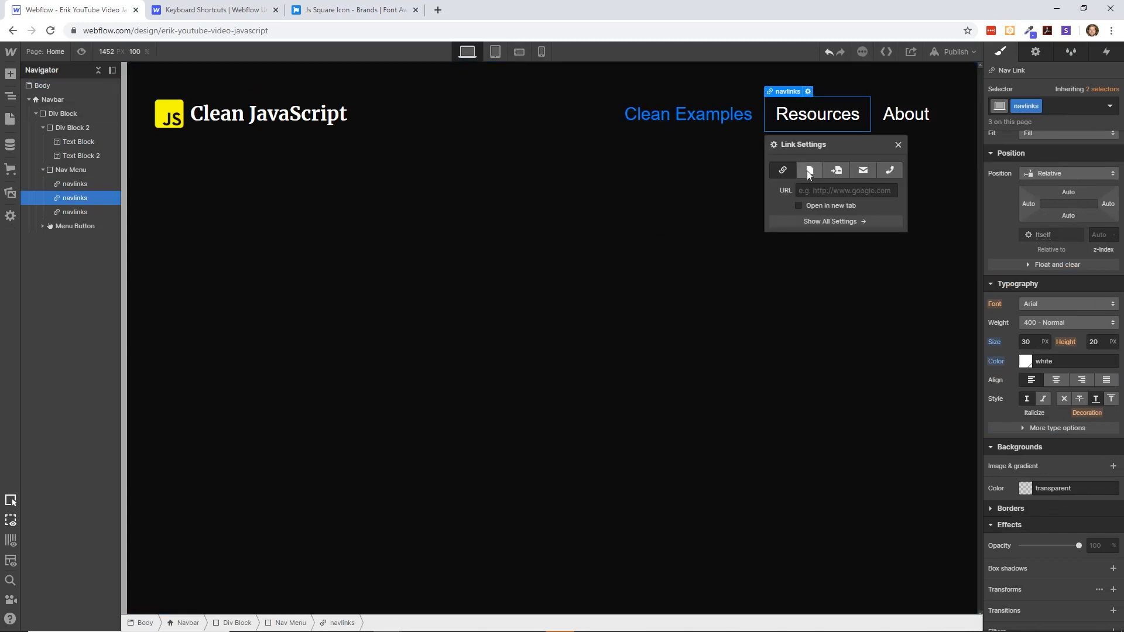
left_click(806, 171)
left_click(830, 194)
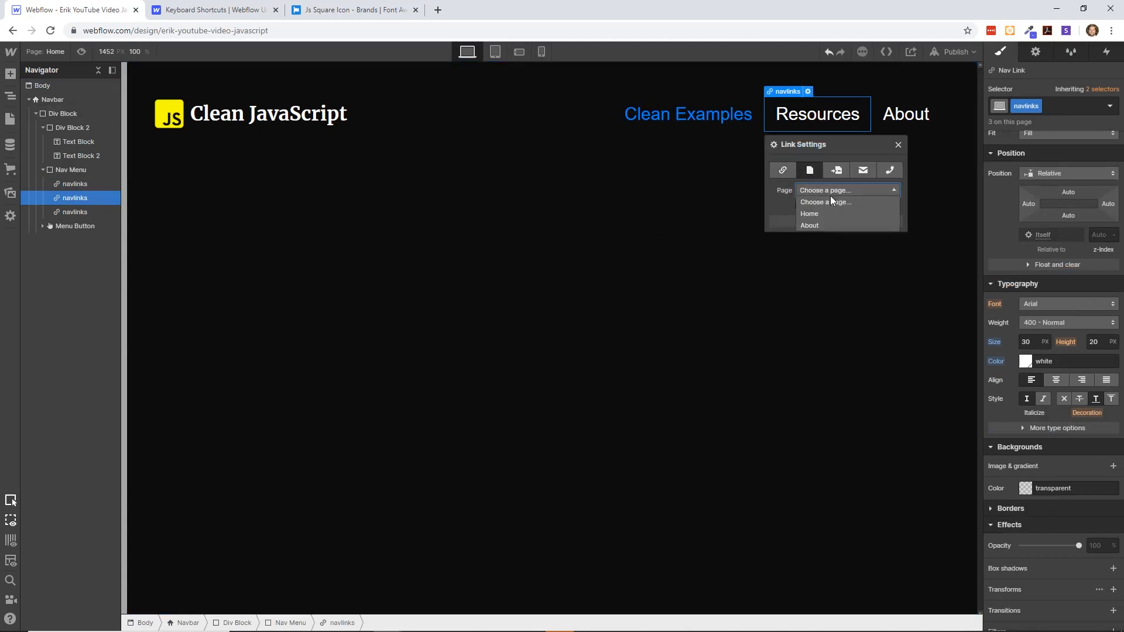
left_click(828, 225)
left_click(906, 115)
double_click(817, 116)
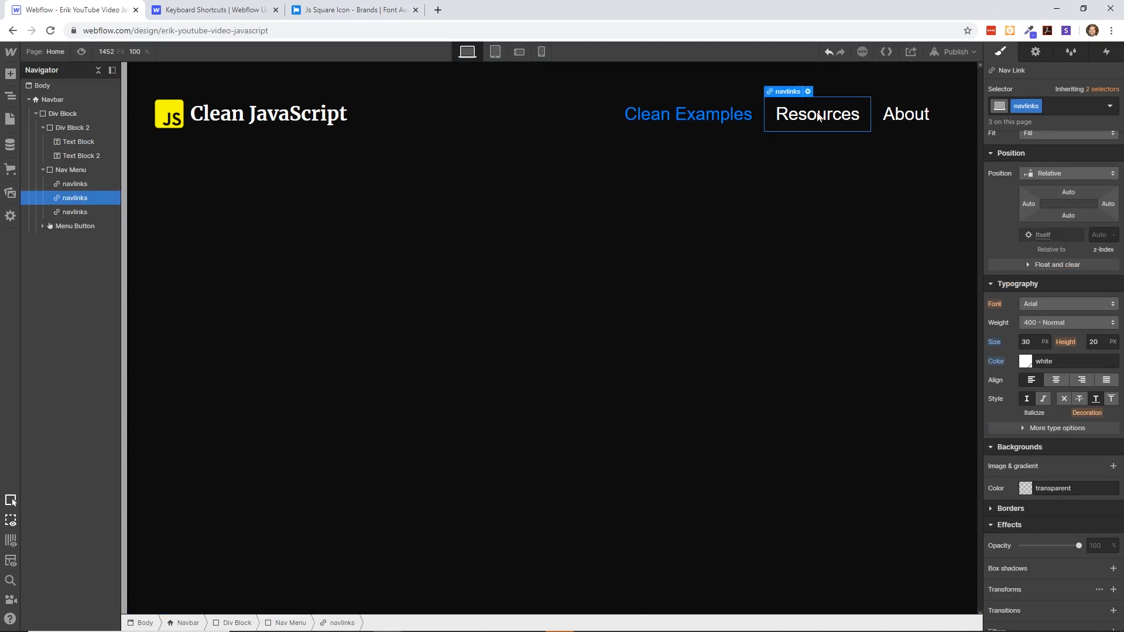
- Link the About nav link to the About page
left_click(909, 114)
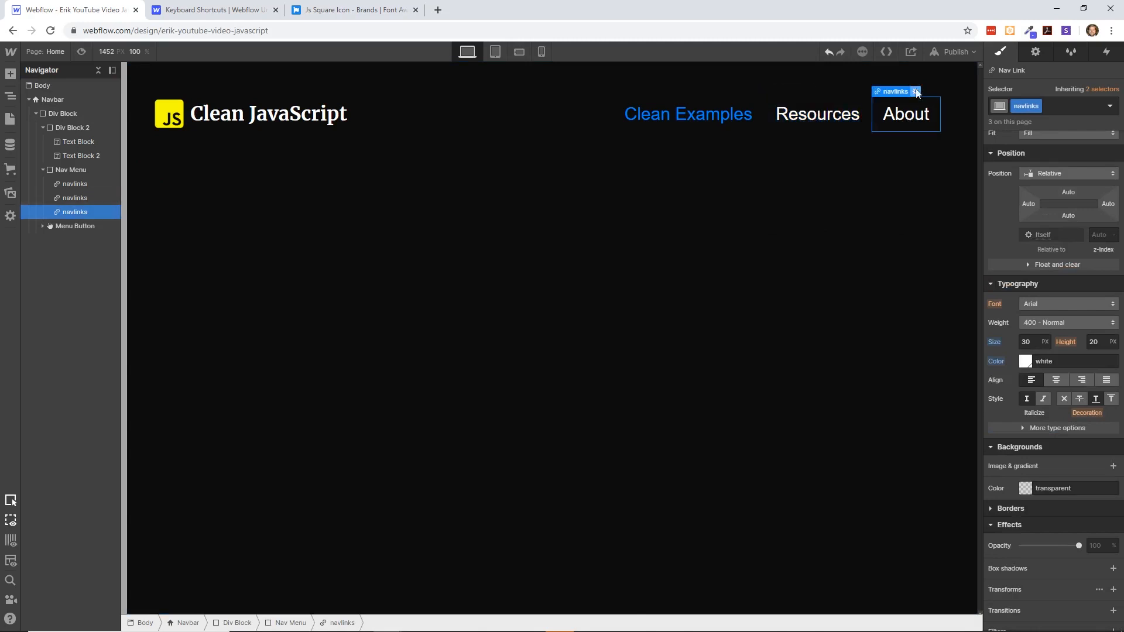
left_click(915, 91)
left_click(917, 170)
left_click(929, 191)
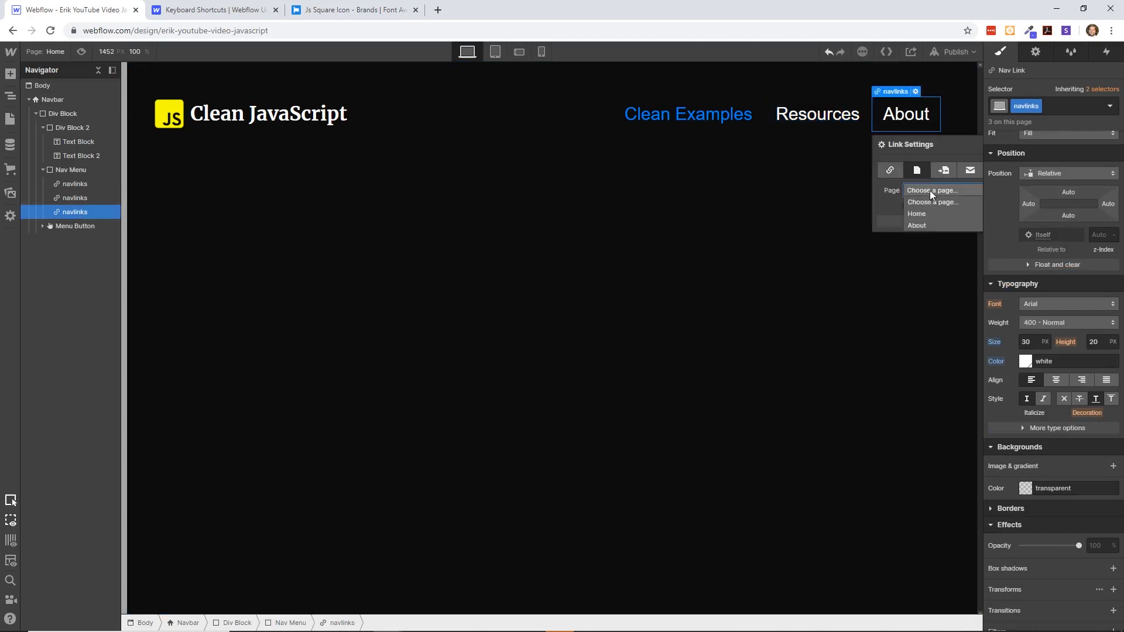
left_click(929, 220)
left_click(764, 222)
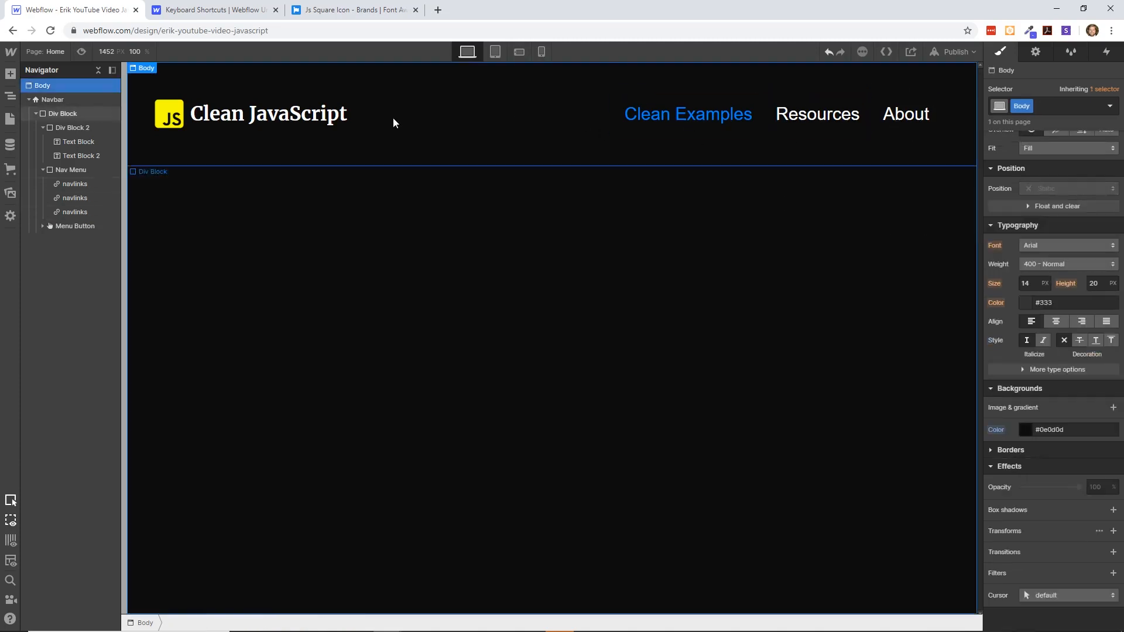
- Examine the Resources nav link's styles, link and navbar settings, the site's style classes and the available interaction triggers
left_click(827, 121)
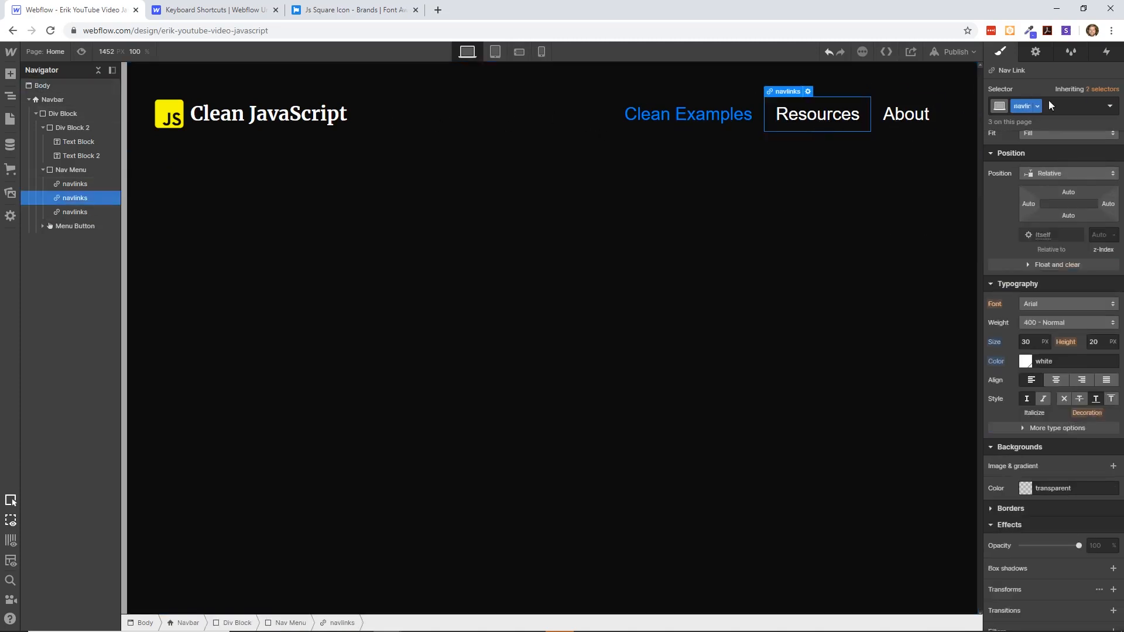
scroll(1030, 147, "up", 4)
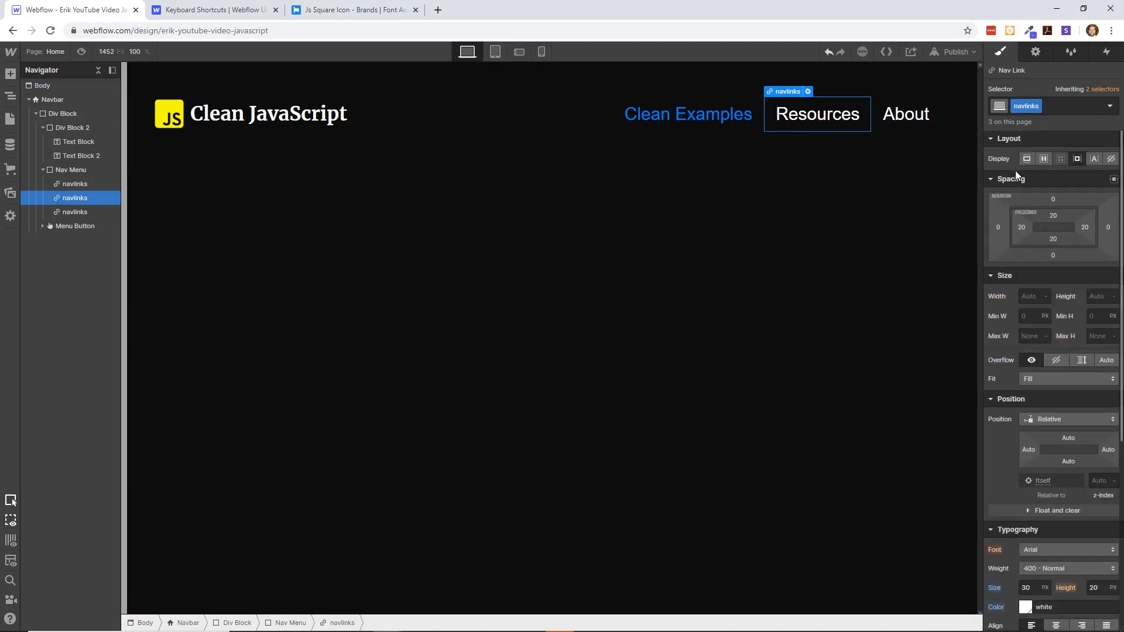
left_click(1037, 52)
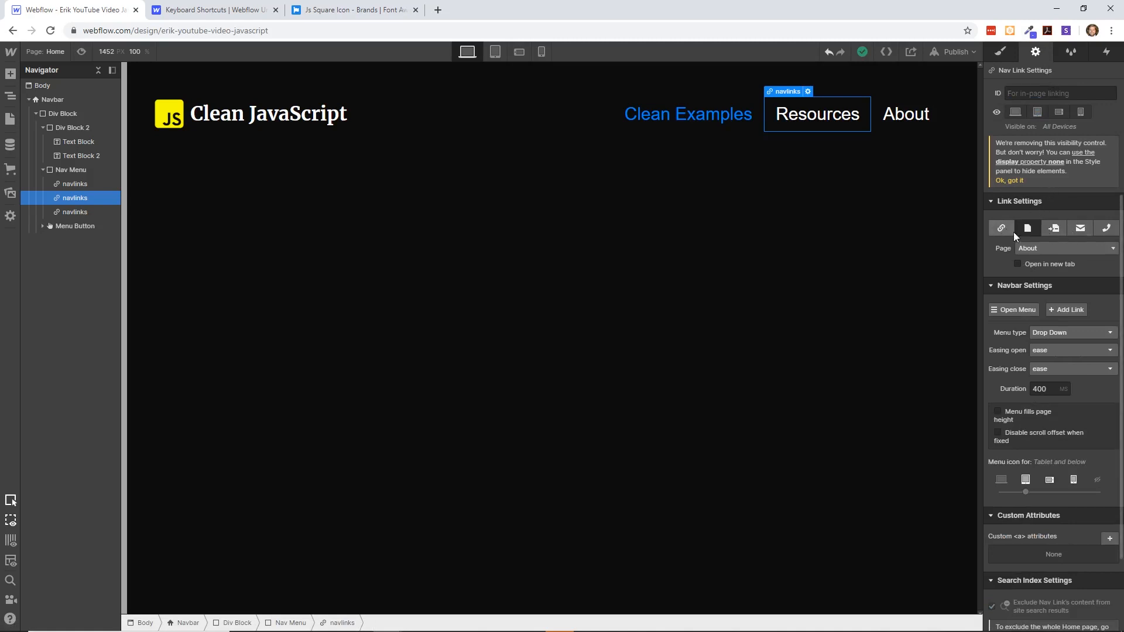
left_click(1038, 263)
scroll(1029, 294, "down", 2)
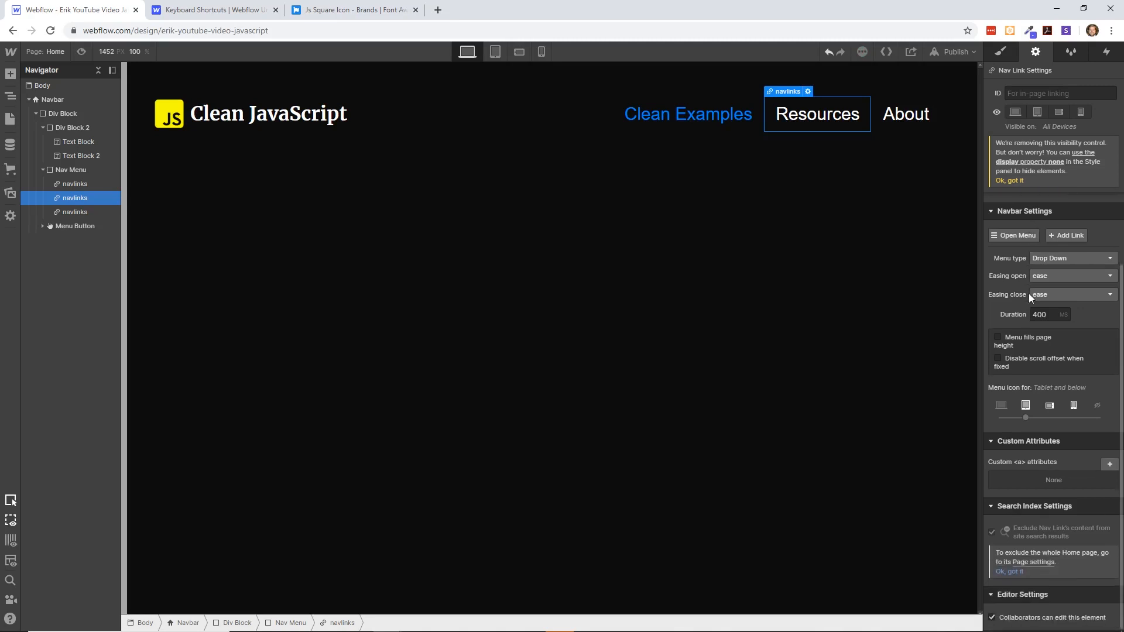
scroll(1028, 293, "up", 2)
left_click(1075, 53)
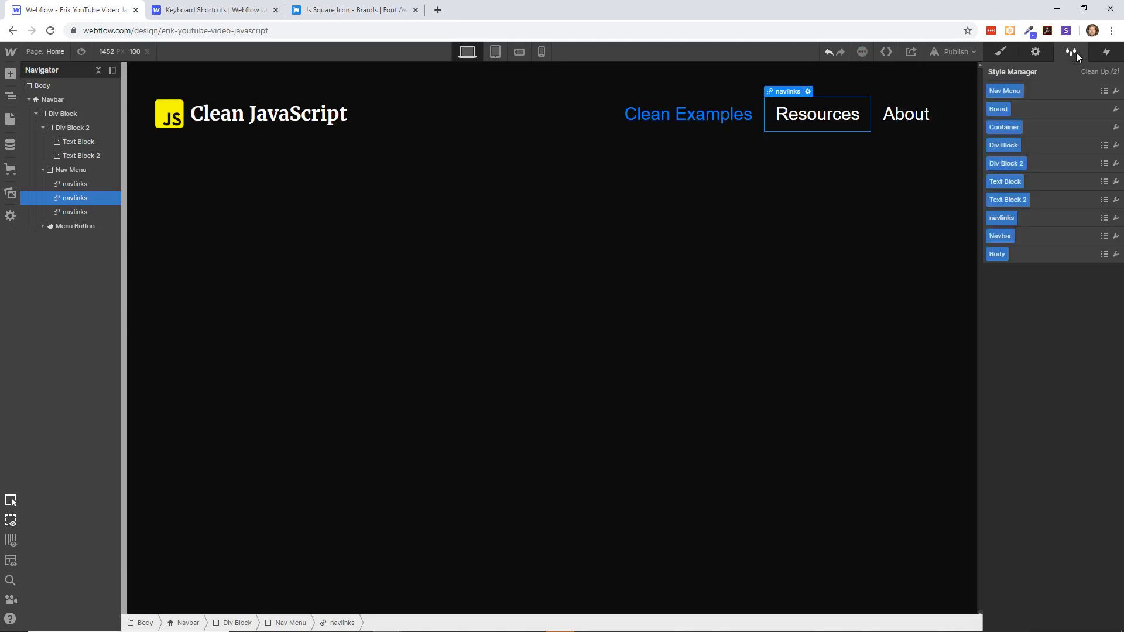
left_click(1105, 52)
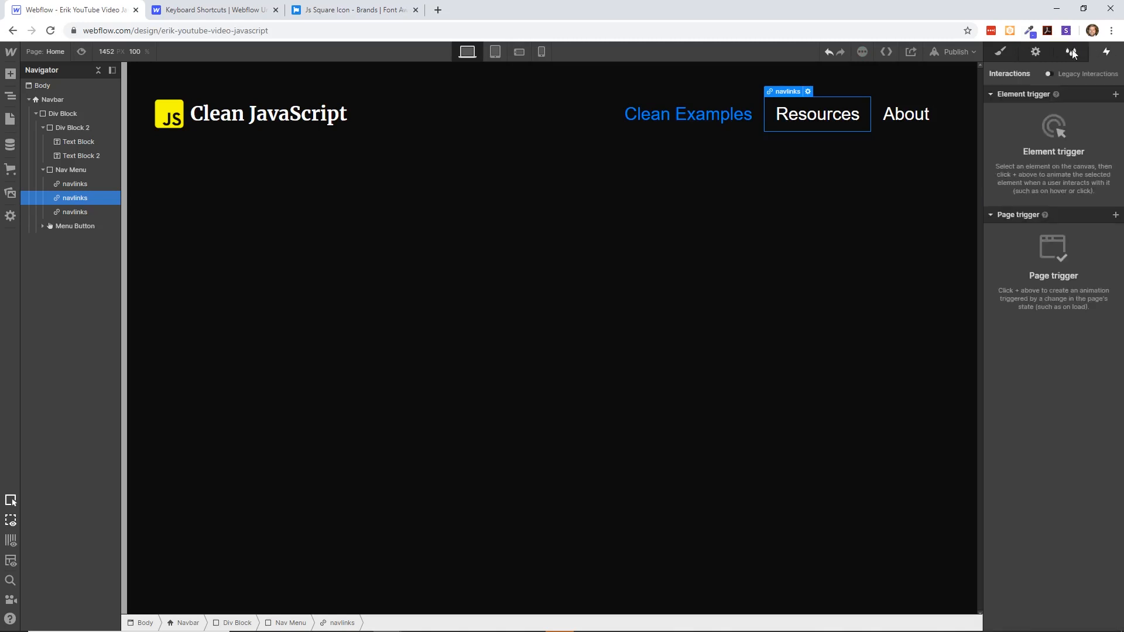
left_click(1012, 53)
left_click(1106, 52)
left_click(1004, 52)
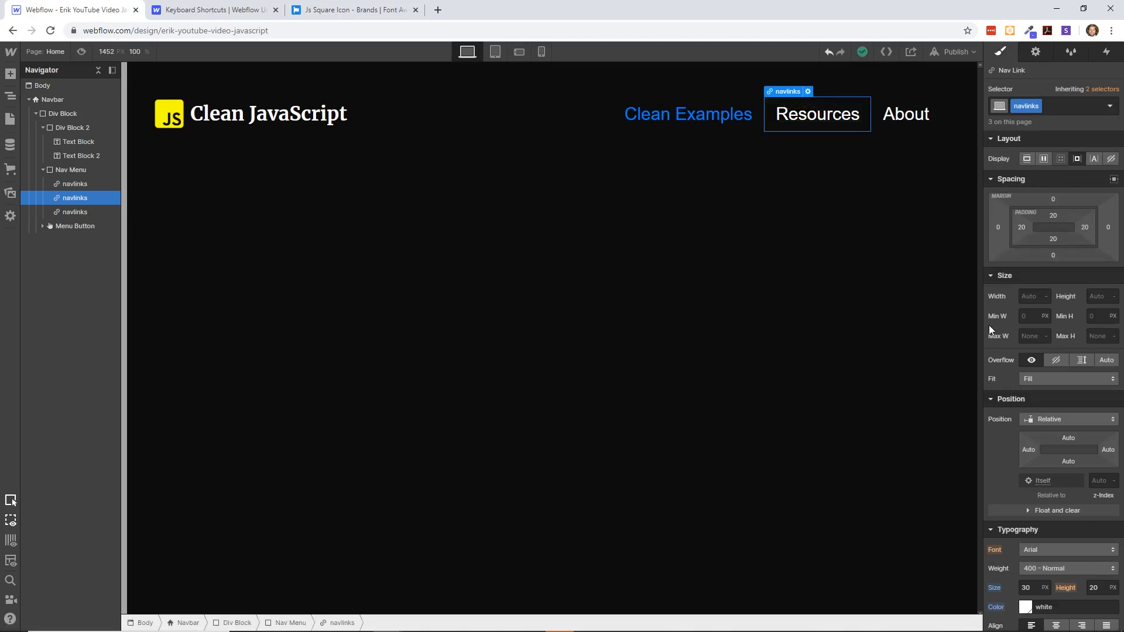
scroll(990, 326, "down", 1)
scroll(1019, 299, "up", 1)
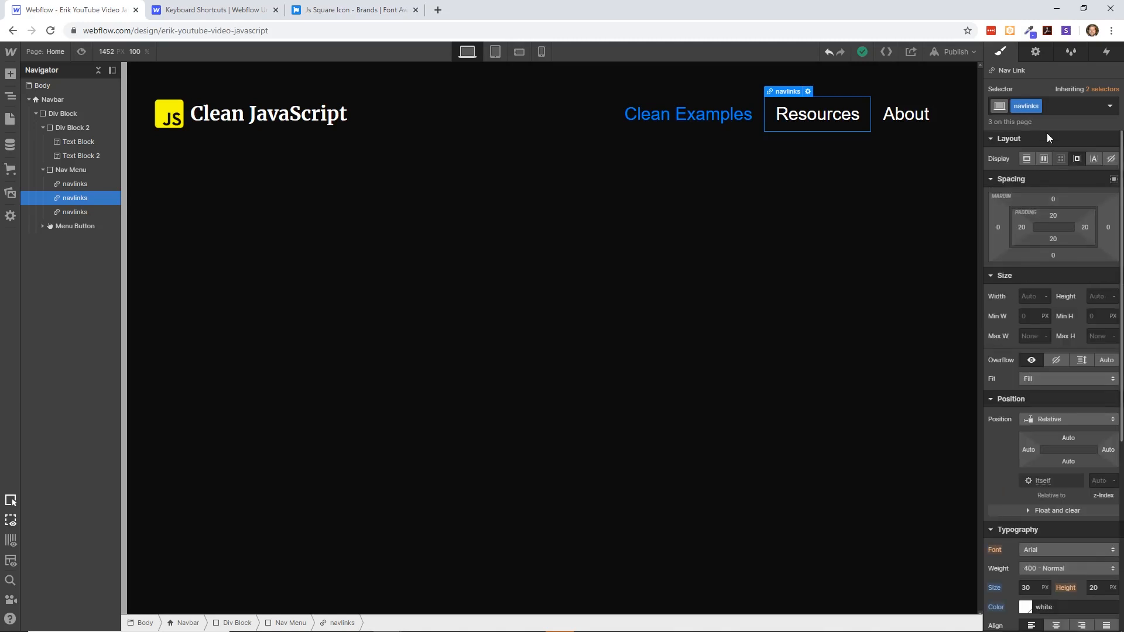
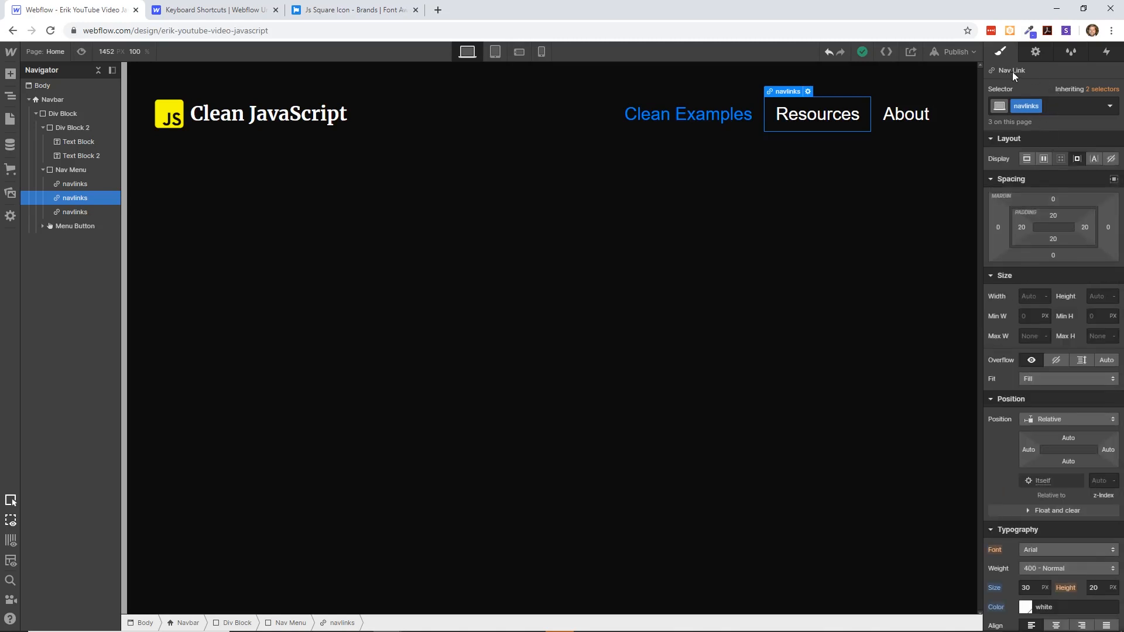
- Set the text color of the navlinks class's Hover state to red #f31414 and return to the None state
left_click(1110, 107)
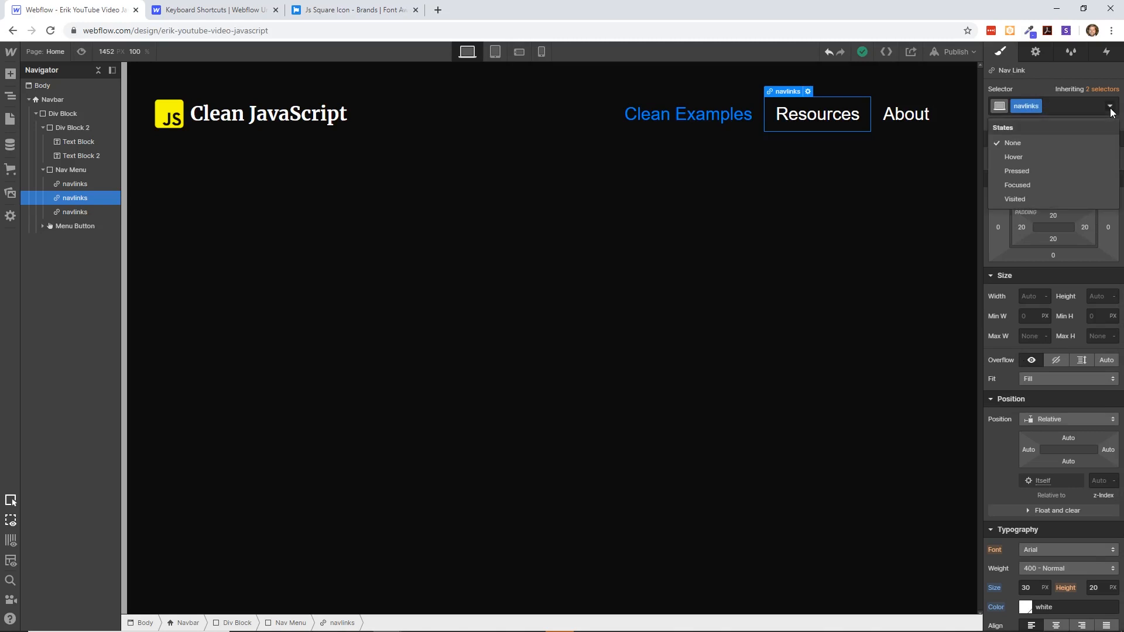
left_click(1031, 157)
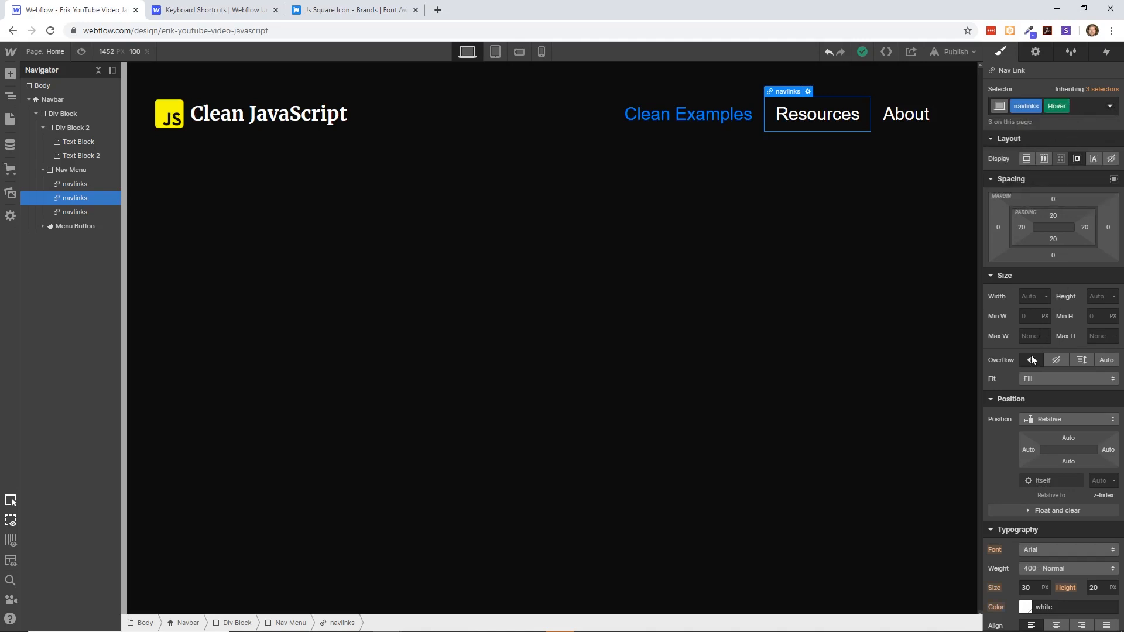
scroll(1034, 358, "down", 4)
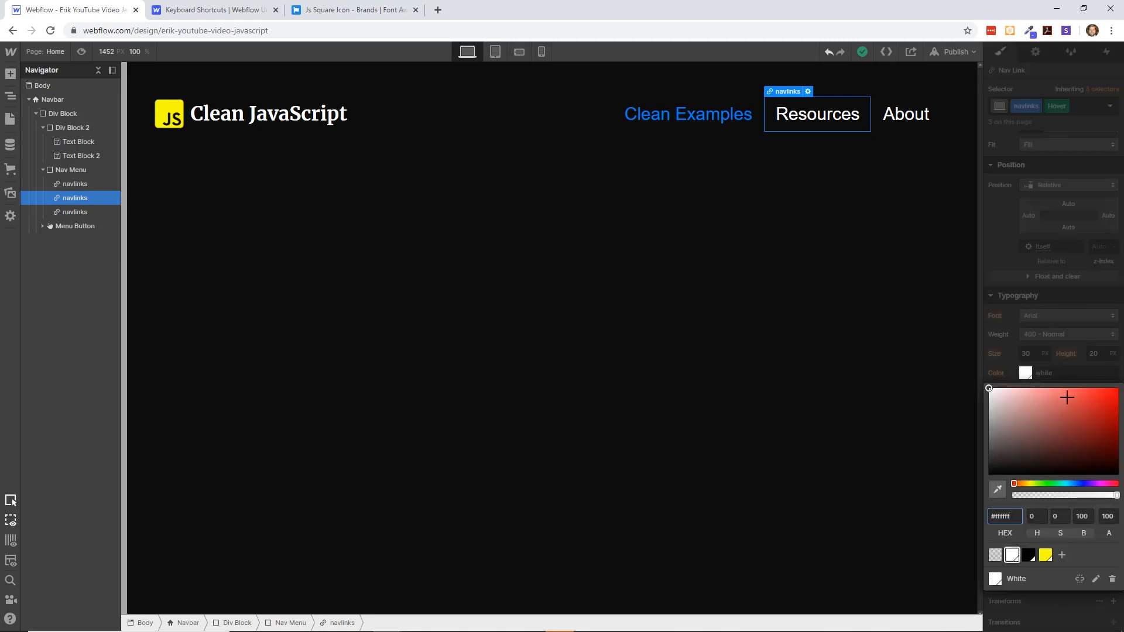
left_click(1104, 392)
left_click(1090, 123)
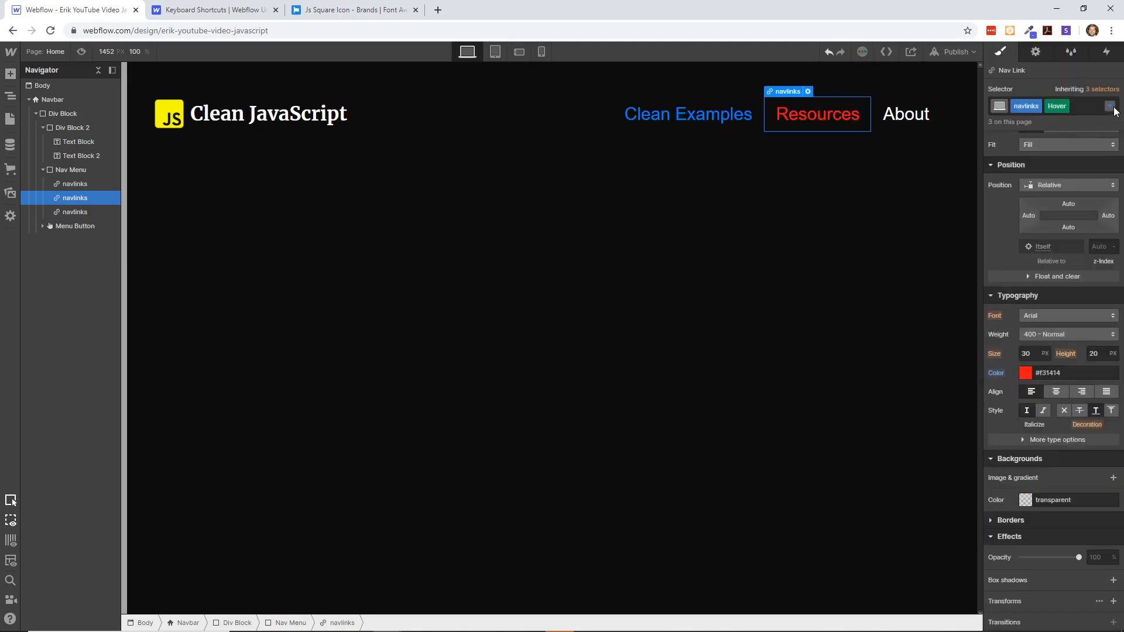
left_click(1110, 106)
left_click(1063, 143)
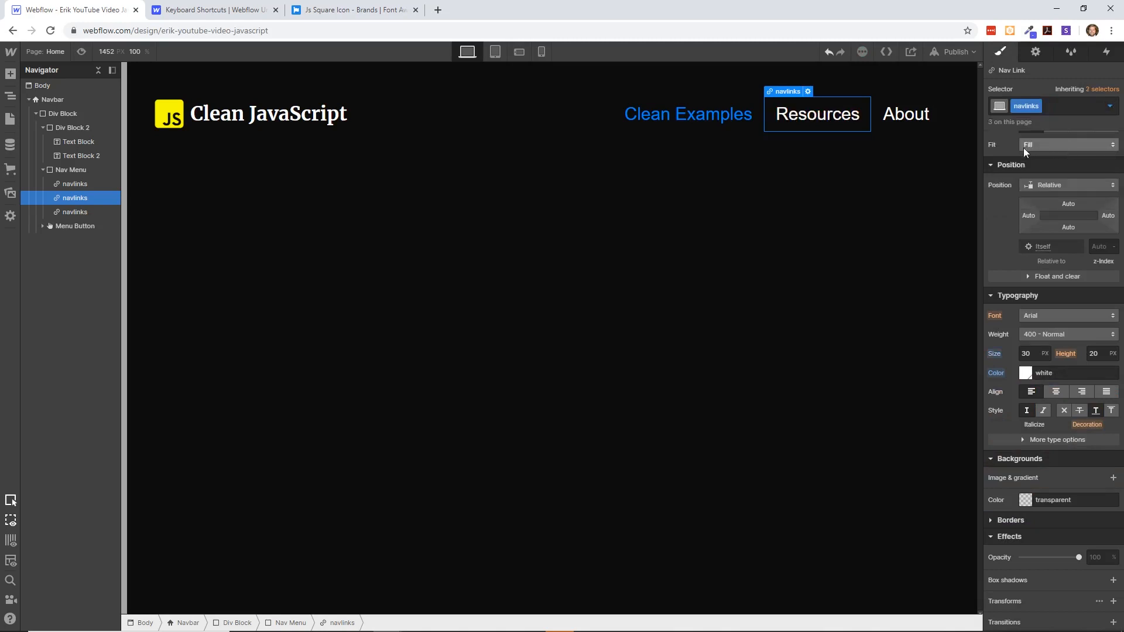
- Check the red Hover state on the About, Resources and Clean Examples nav links
left_click(907, 112)
left_click(1109, 107)
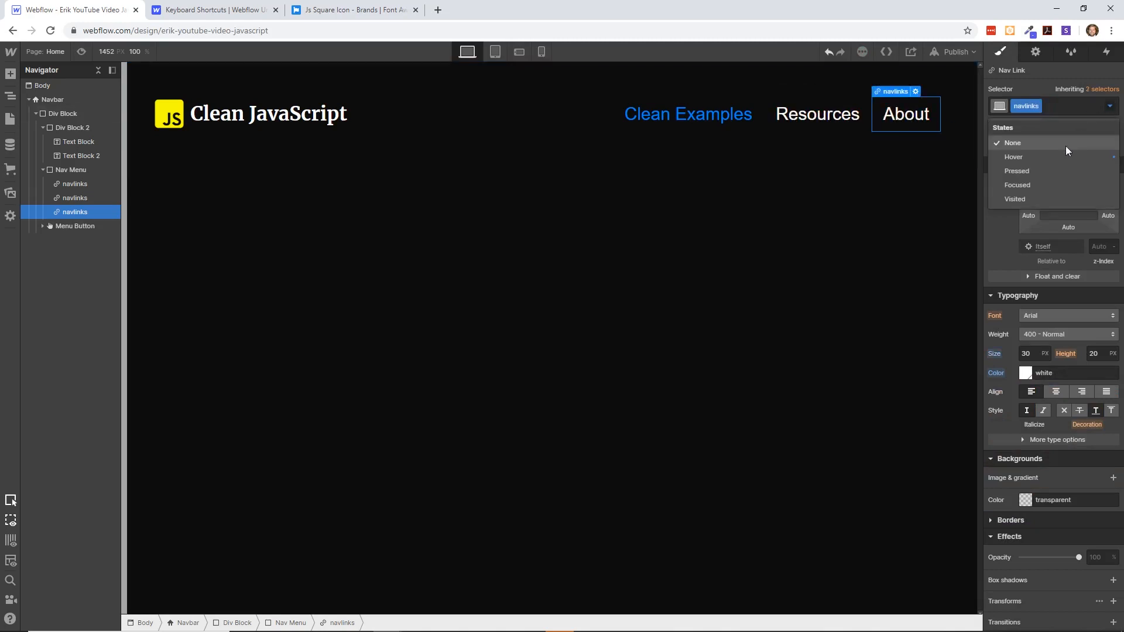
left_click(1058, 159)
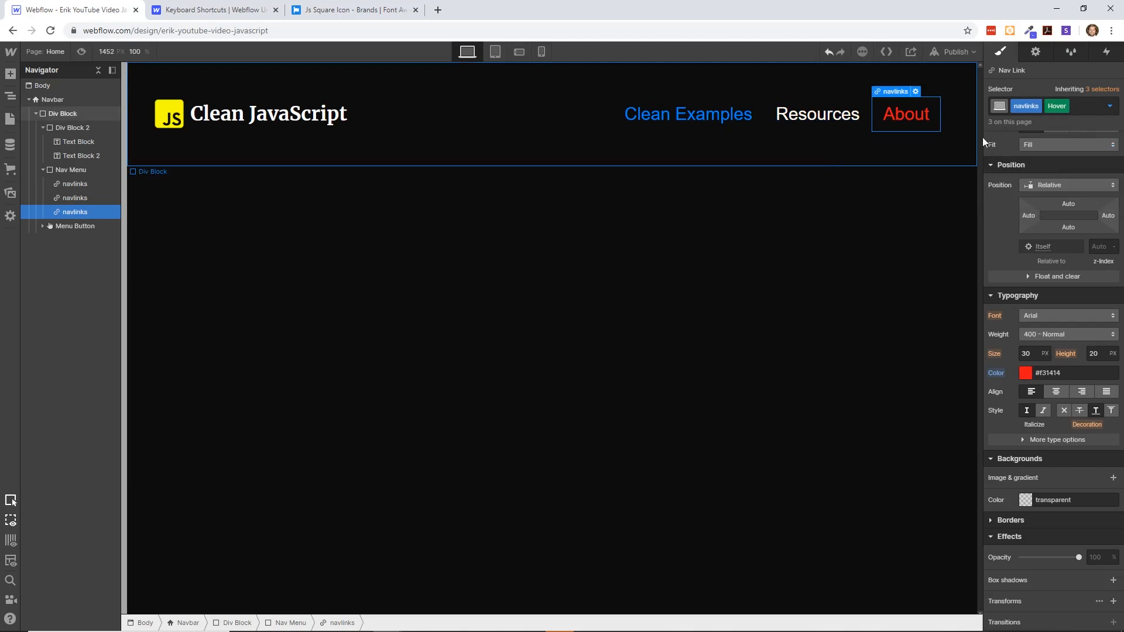
left_click(1110, 106)
left_click(1054, 143)
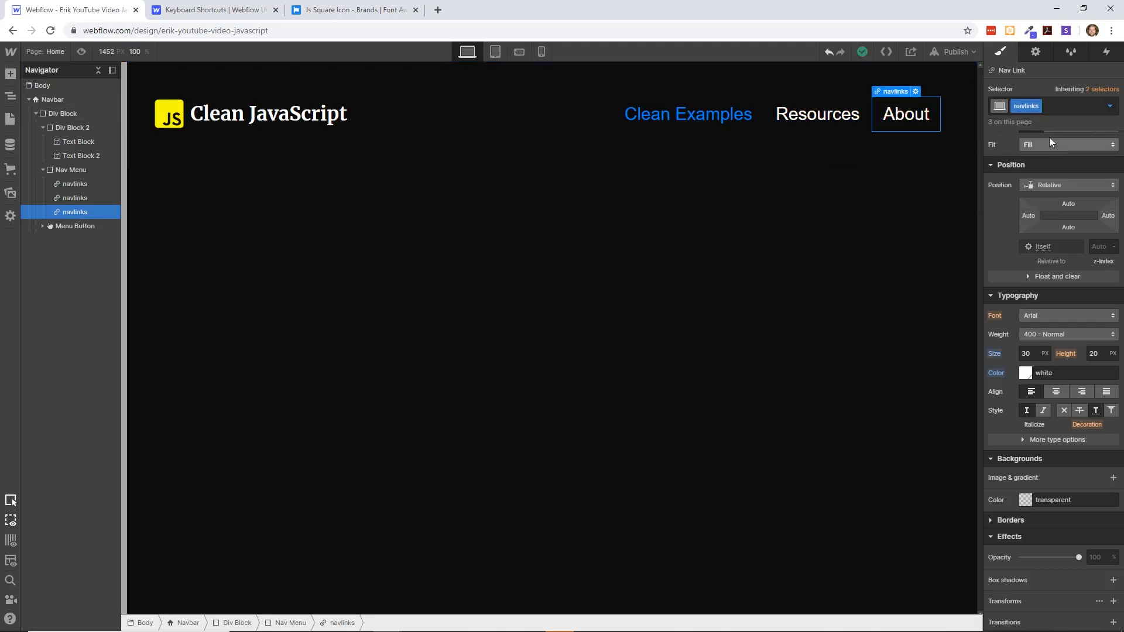
left_click(828, 111)
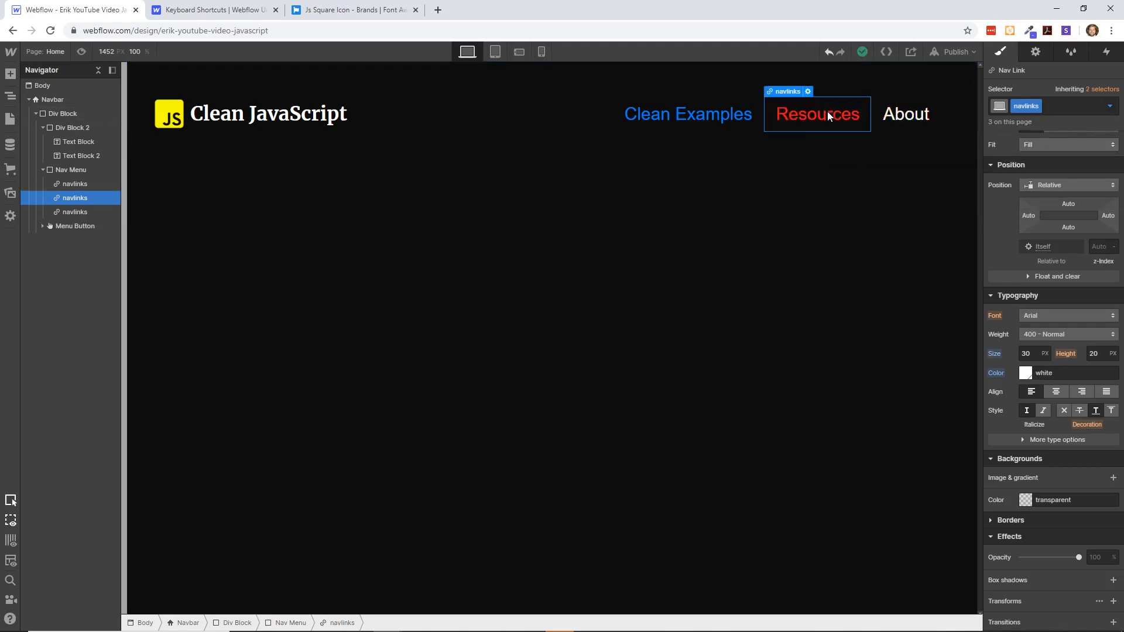
left_click(722, 112)
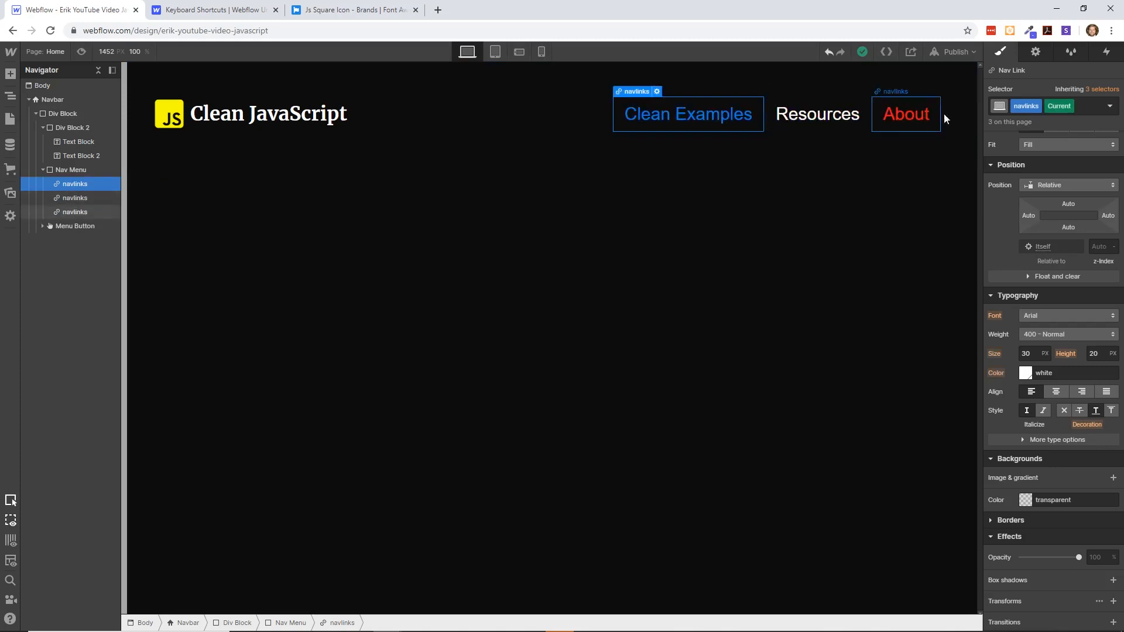
left_click(617, 170)
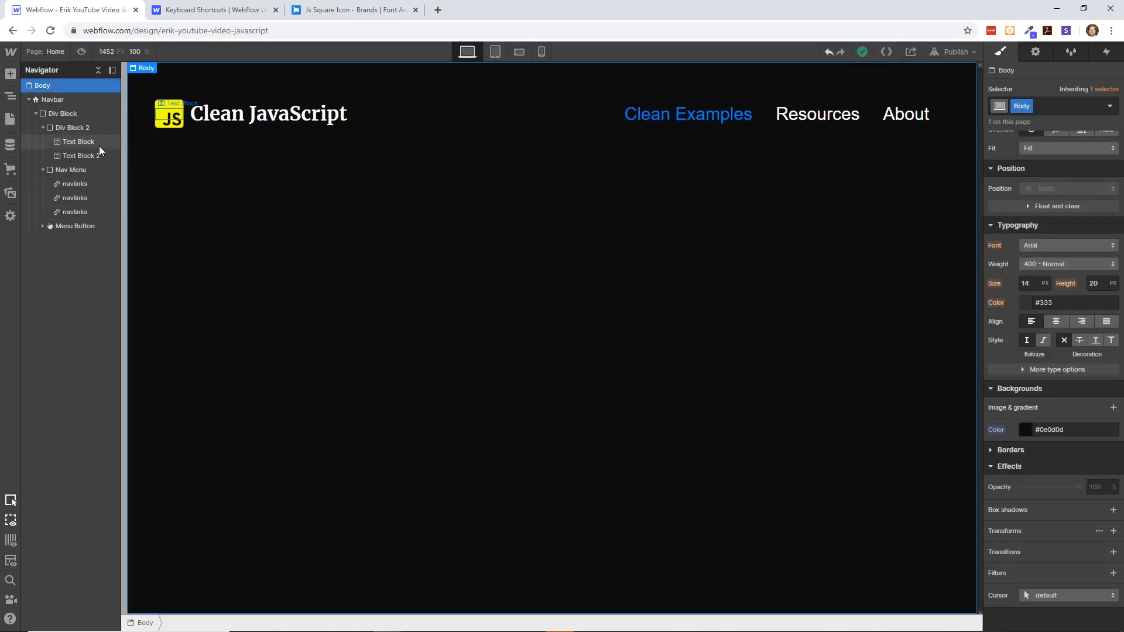
- Add a prebuilt Hero Section below the navbar and set its heading's text color to near-white #fffcfc
left_click(11, 76)
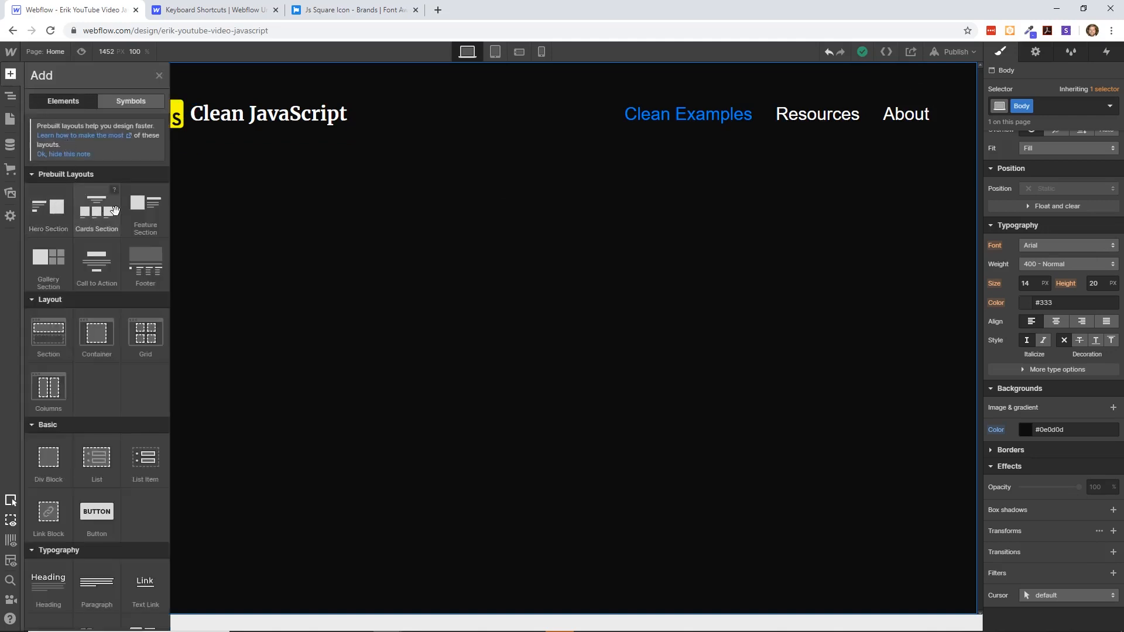
left_click_drag(52, 218, 384, 262)
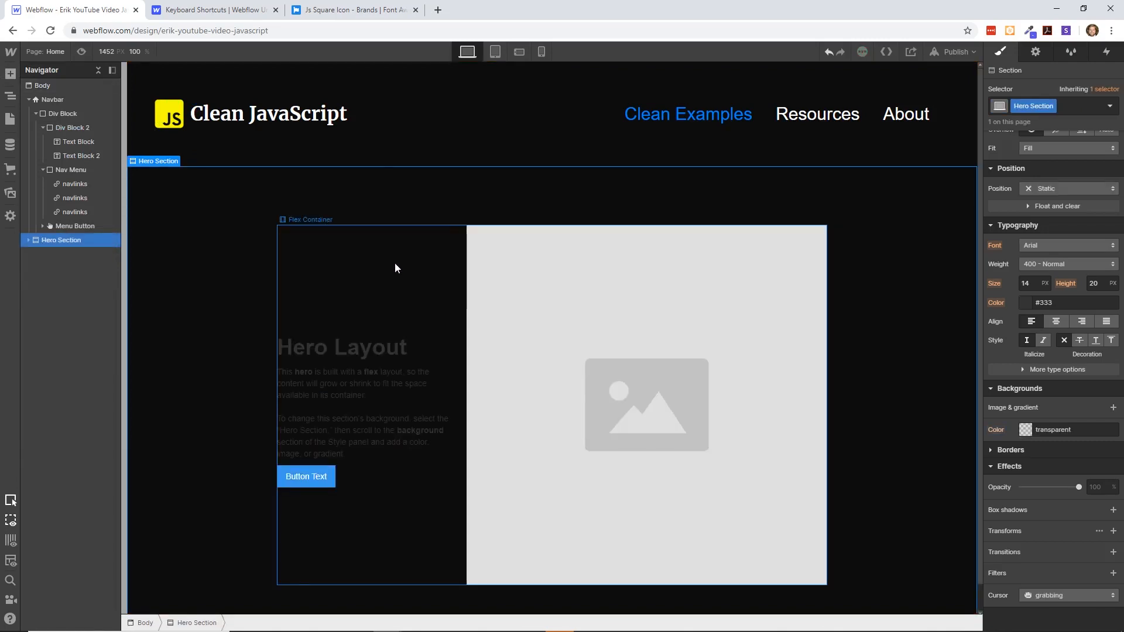
left_click(357, 352)
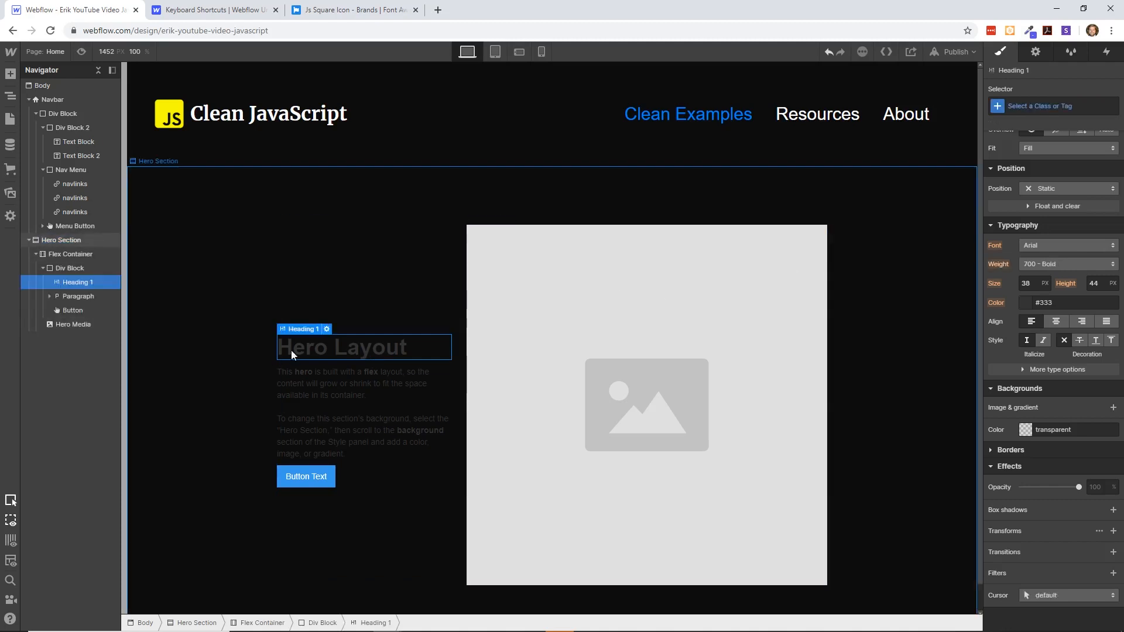
double_click(349, 347)
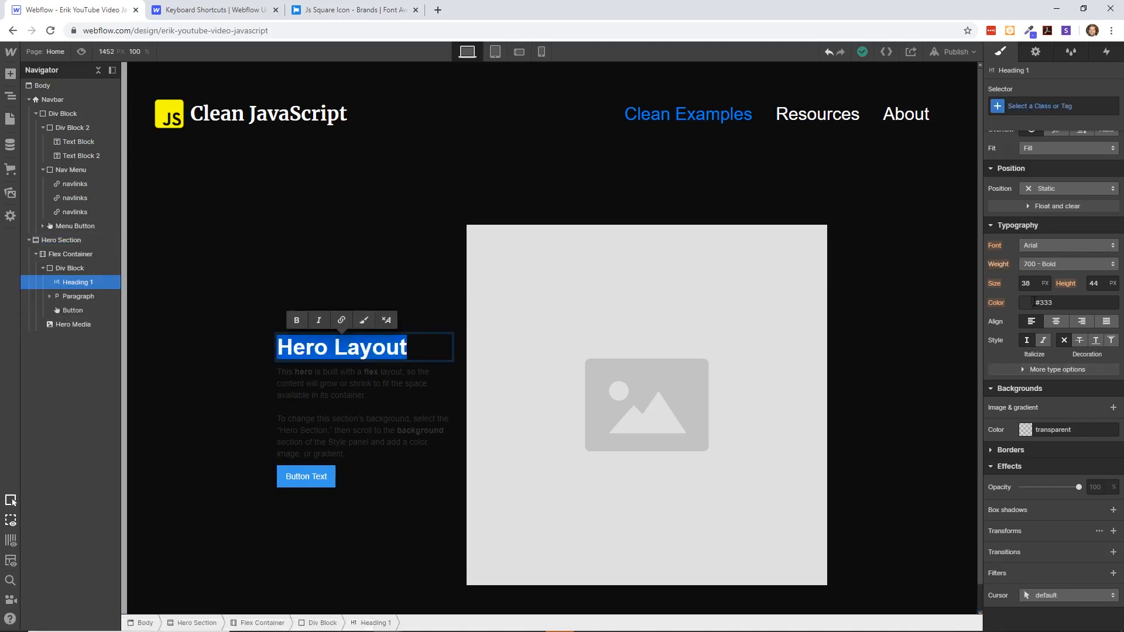
left_click(1023, 305)
left_click_drag(993, 322, 990, 318)
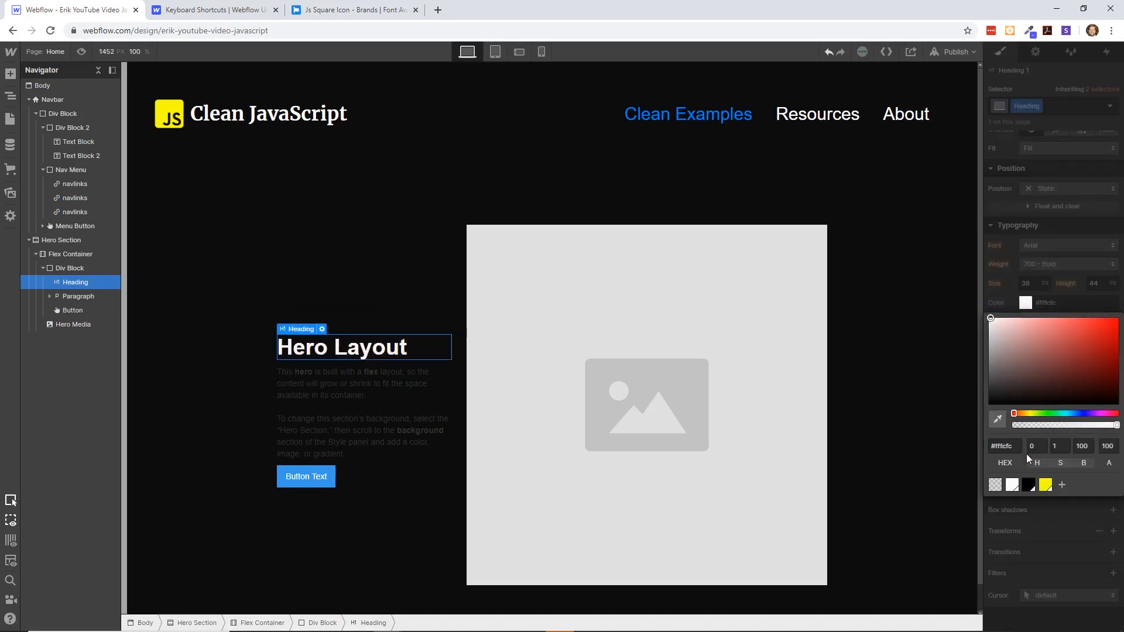
left_click(1001, 294)
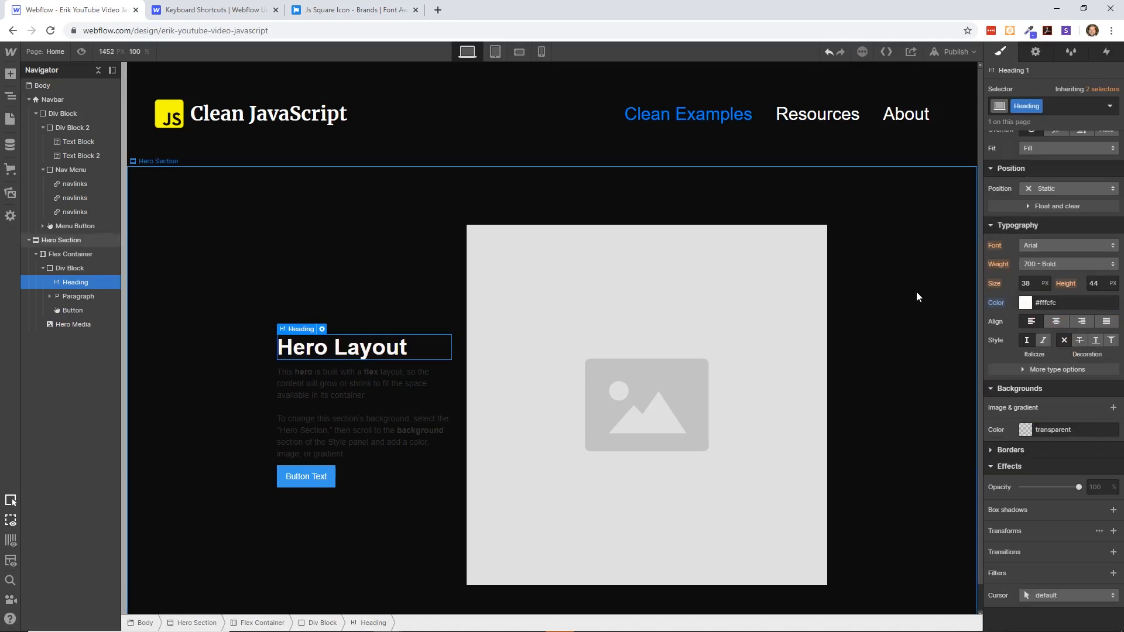
- Set the text color of the hero's whole paragraph to near-white
left_click(340, 384)
triple_click(309, 384)
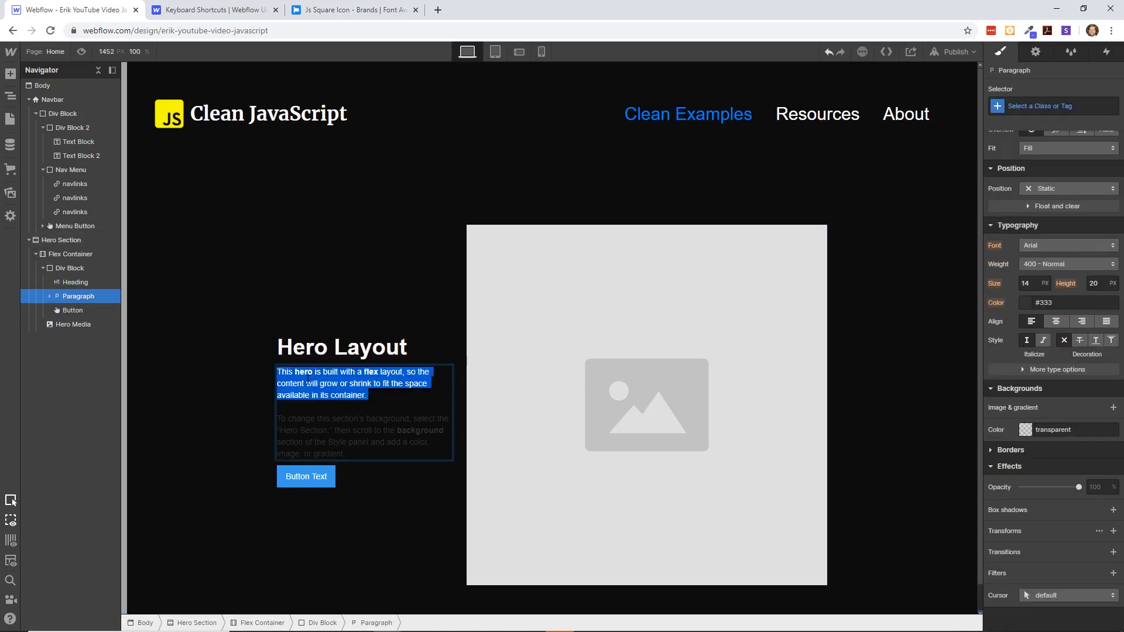
left_click(307, 384)
left_click_drag(414, 457, 262, 371)
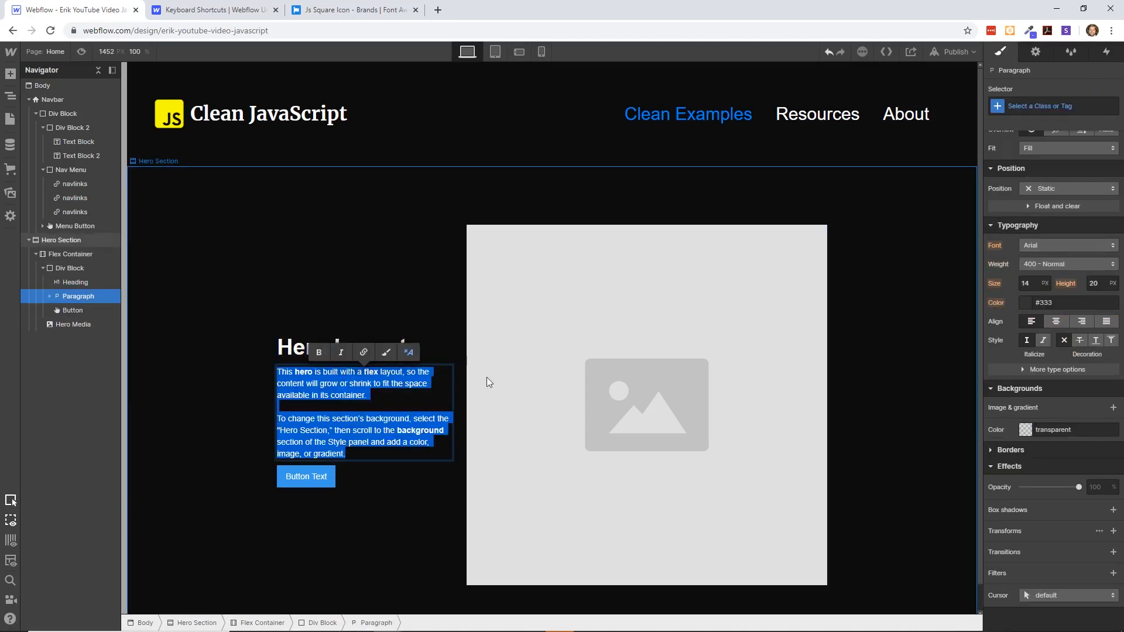
left_click(1022, 303)
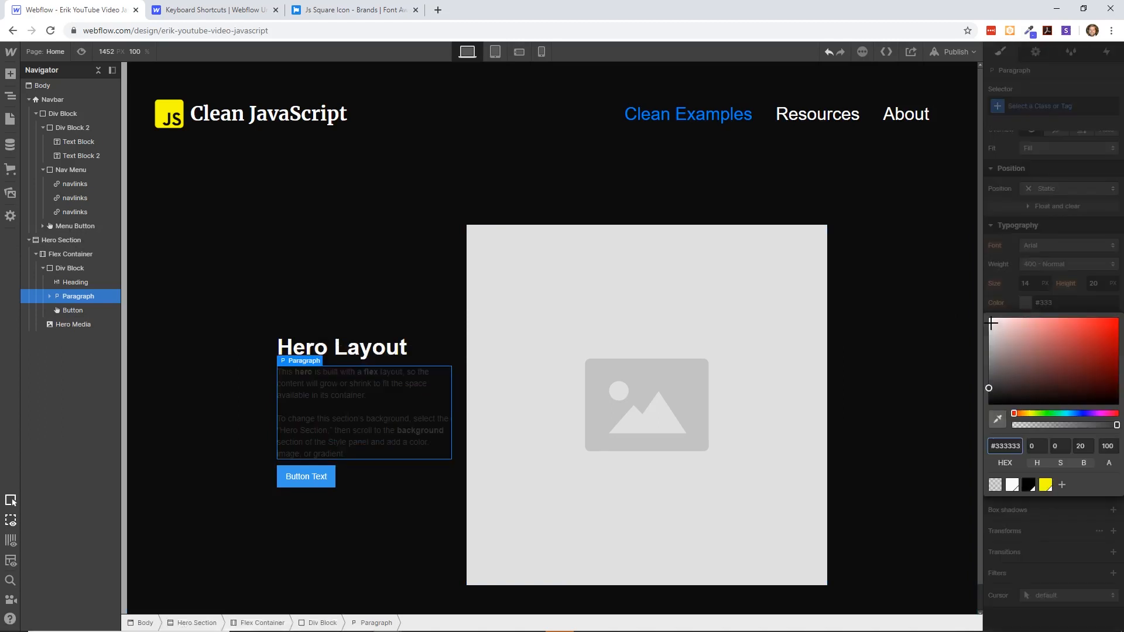
left_click(991, 322)
left_click(411, 314)
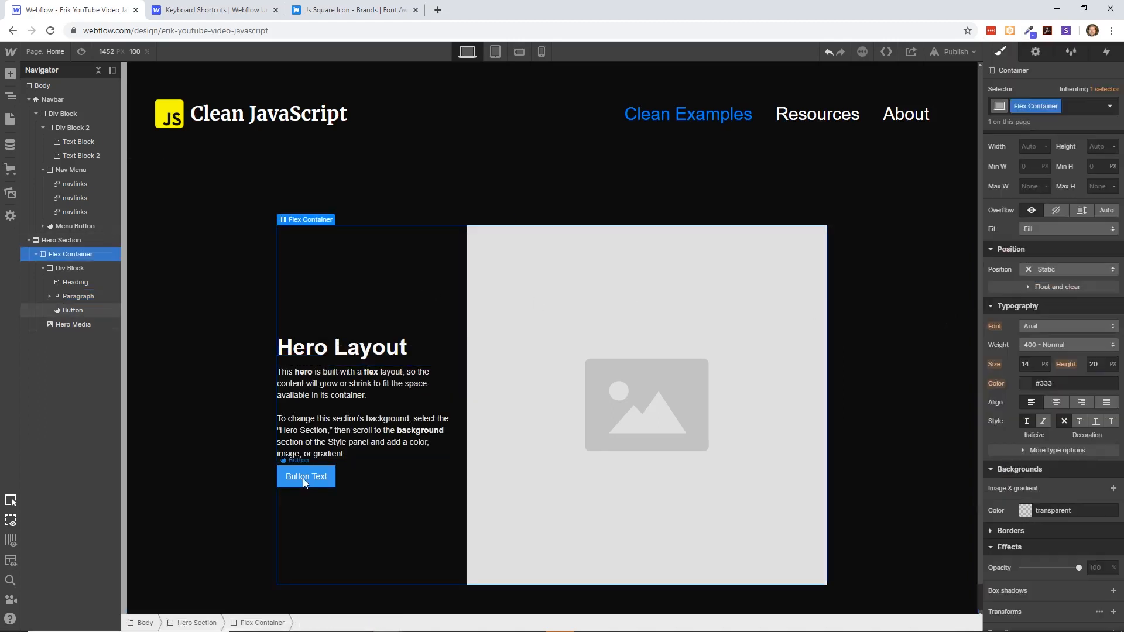
- View the hero placeholder's image settings and delete the entire Hero Section
left_click(678, 381)
key("Return")
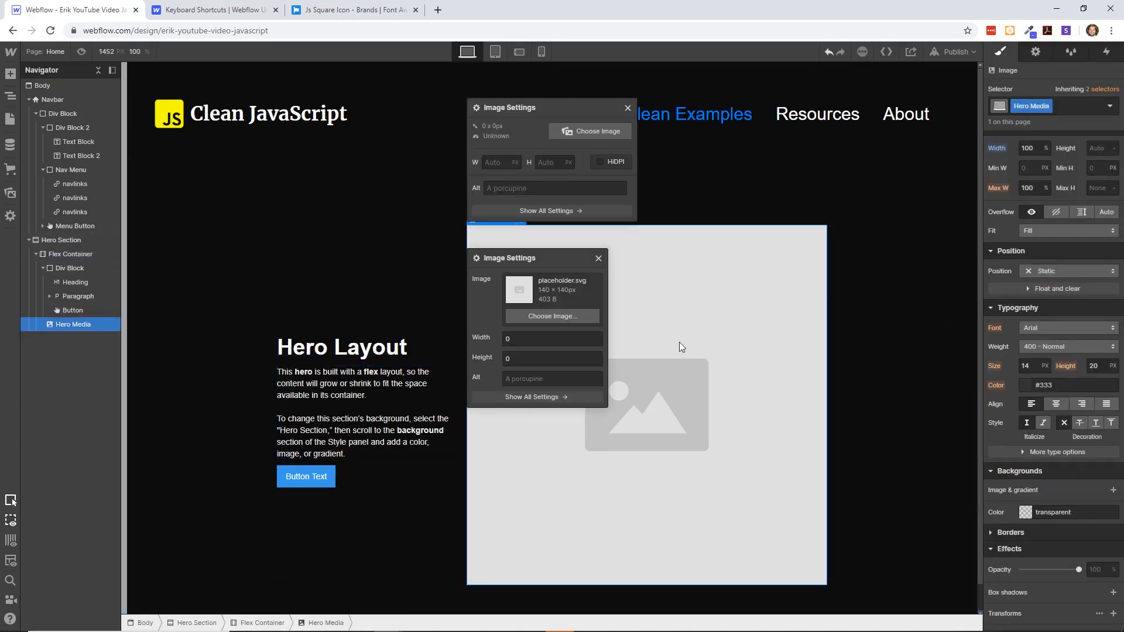
key("Escape")
left_click(71, 240)
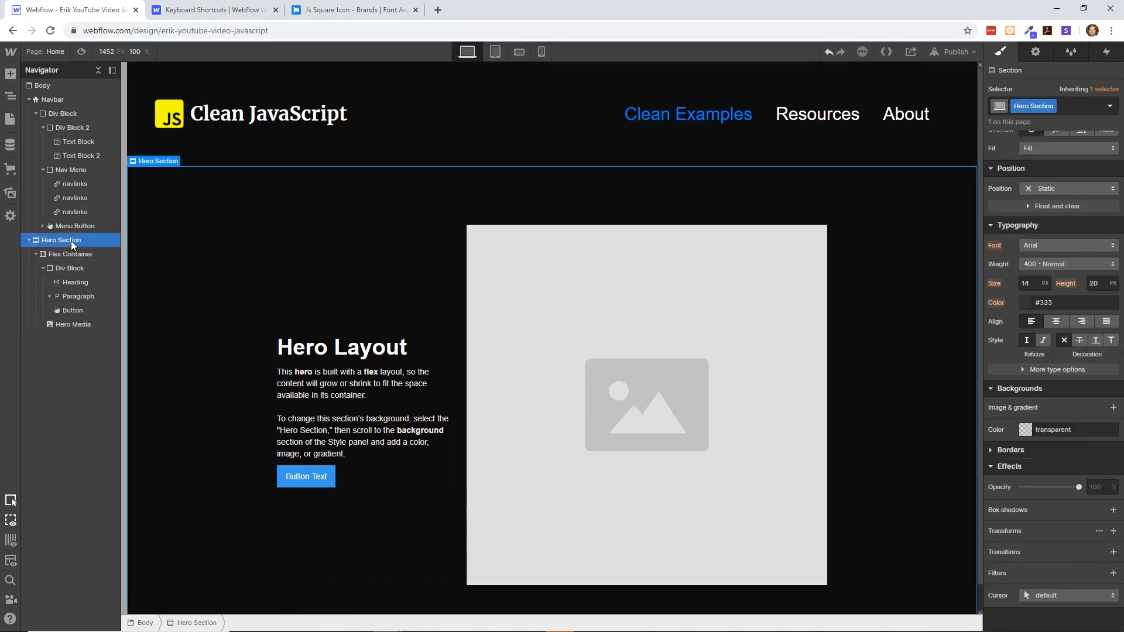
key("Delete")
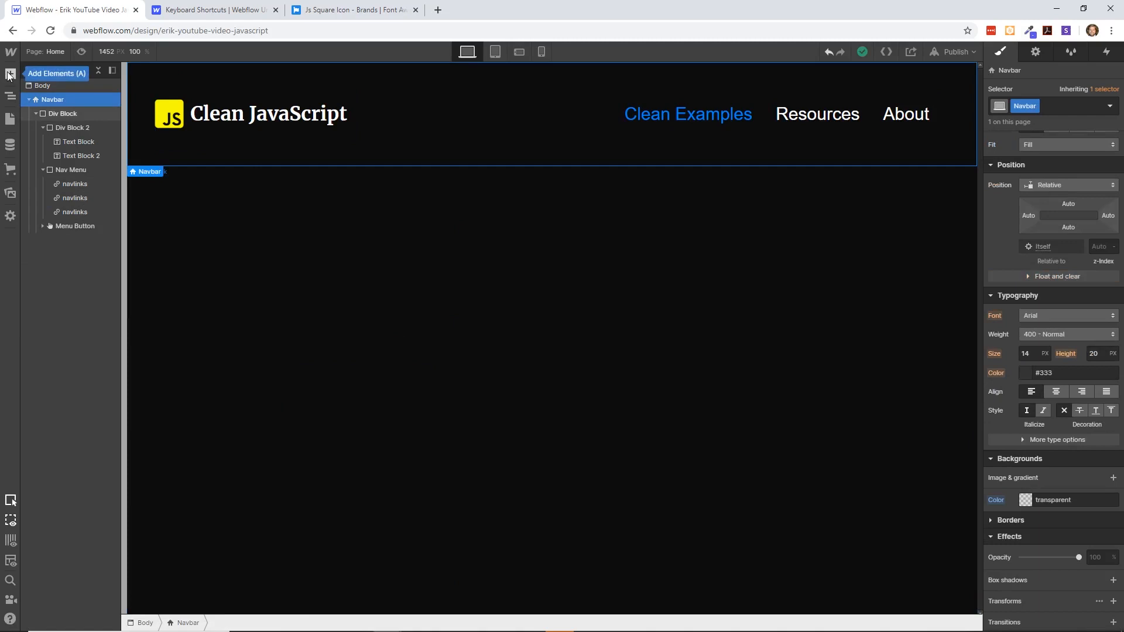
- Find the Section element by searching for "sec" and place an empty Section directly below the navbar
key("ctrl+e")
type("sec")
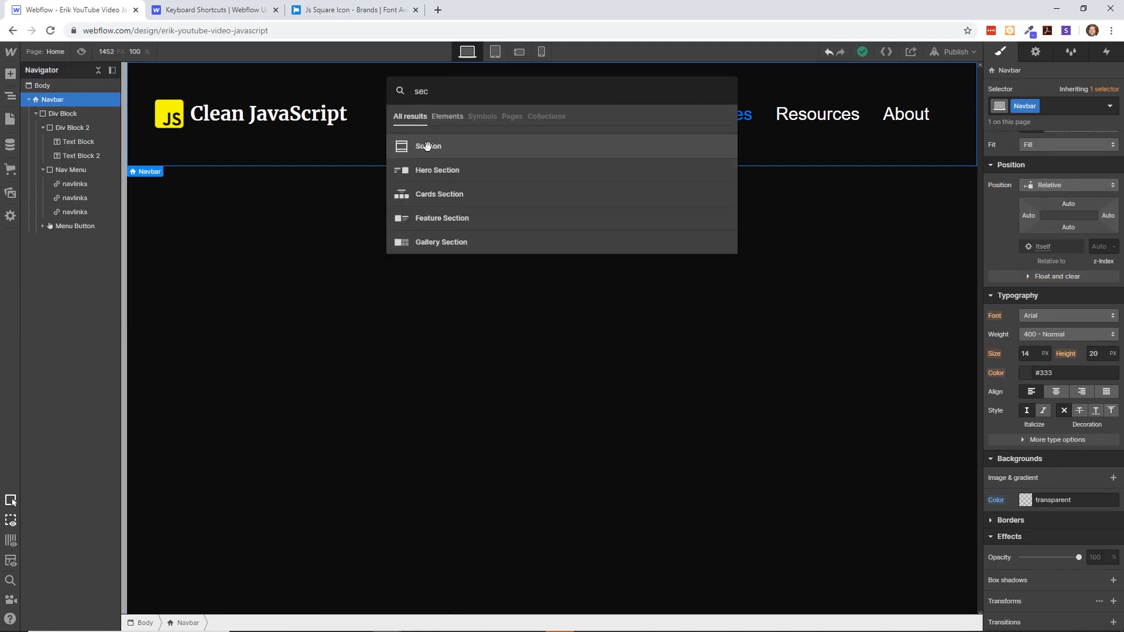
left_click_drag(435, 144, 342, 227)
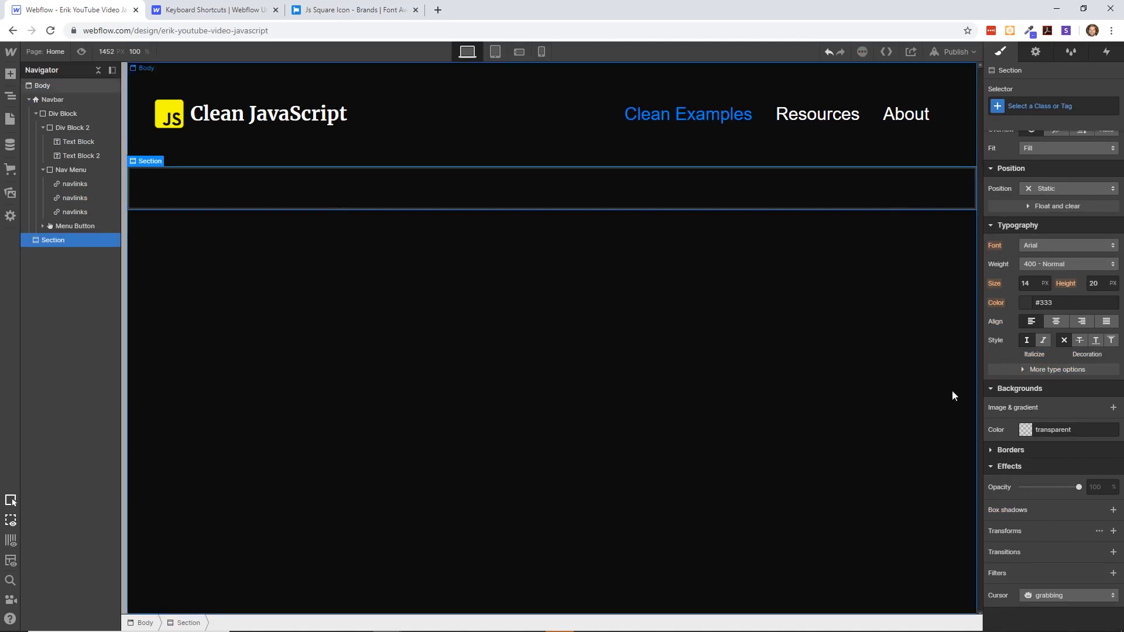
- Upload home-header.jpg as the new section's background image, sized to Cover and positioned at 0% left and 0% top
left_click(1113, 408)
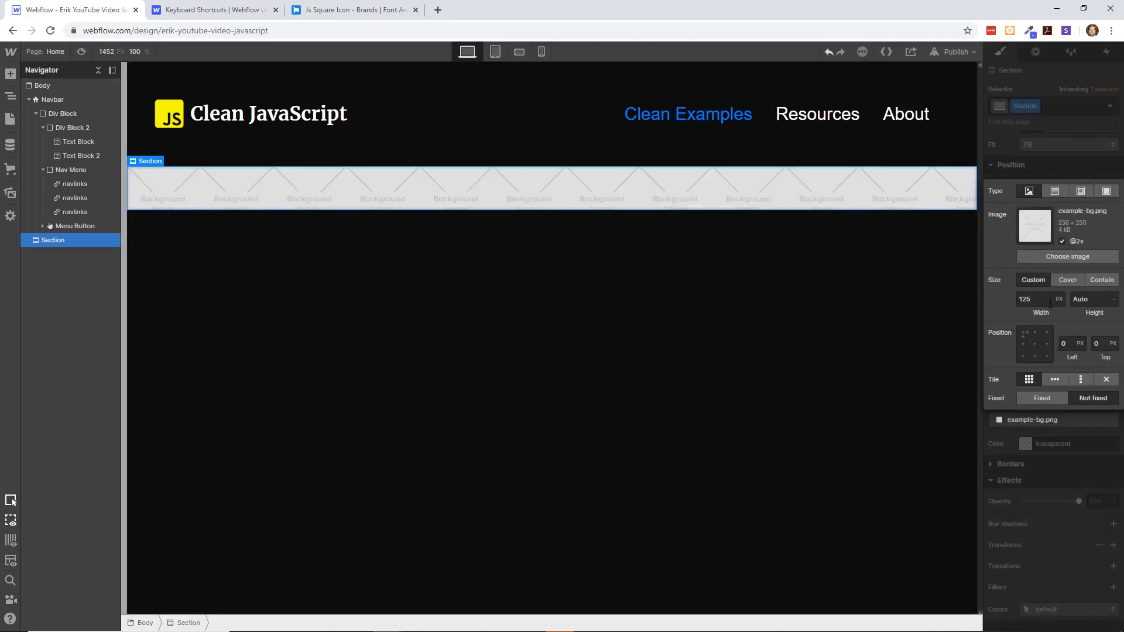
left_click(1055, 191)
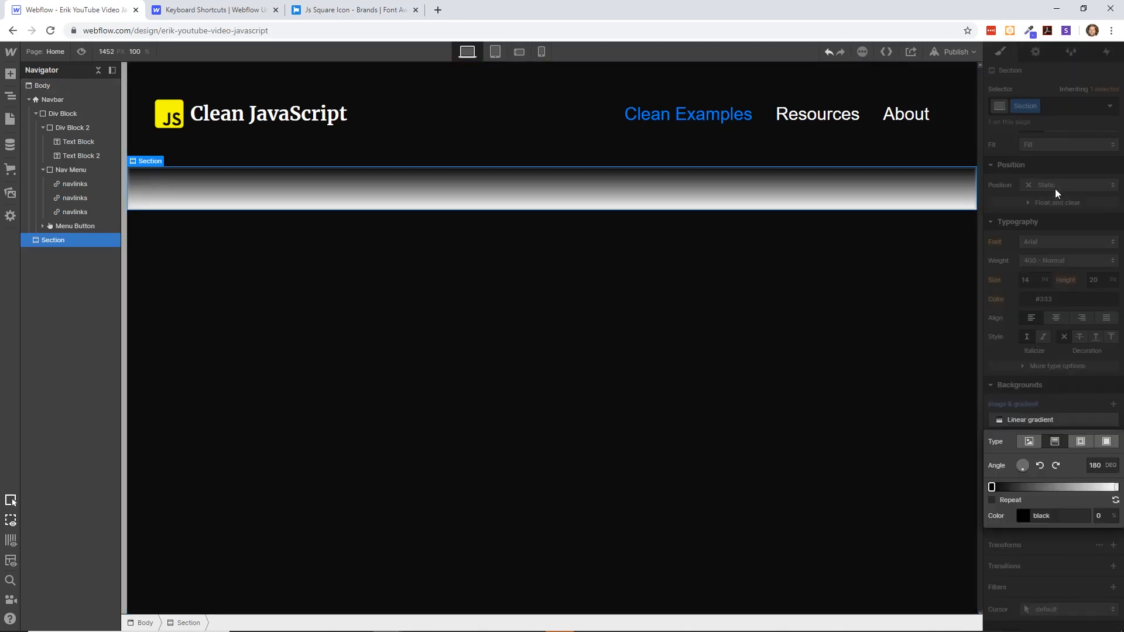
left_click(1030, 440)
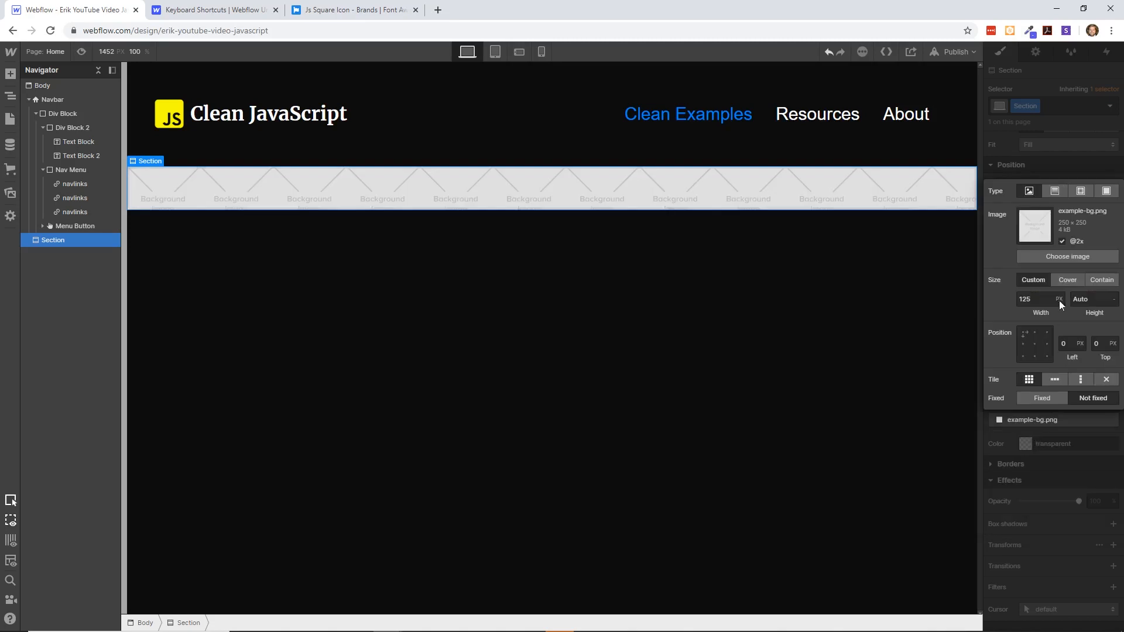
left_click(1069, 257)
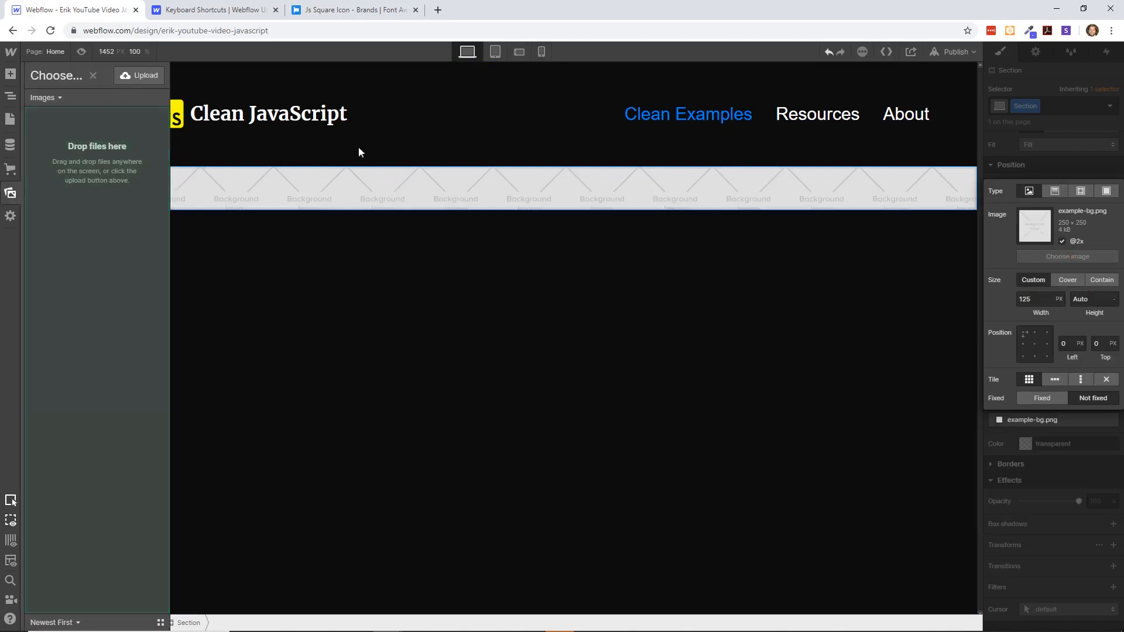
left_click(134, 78)
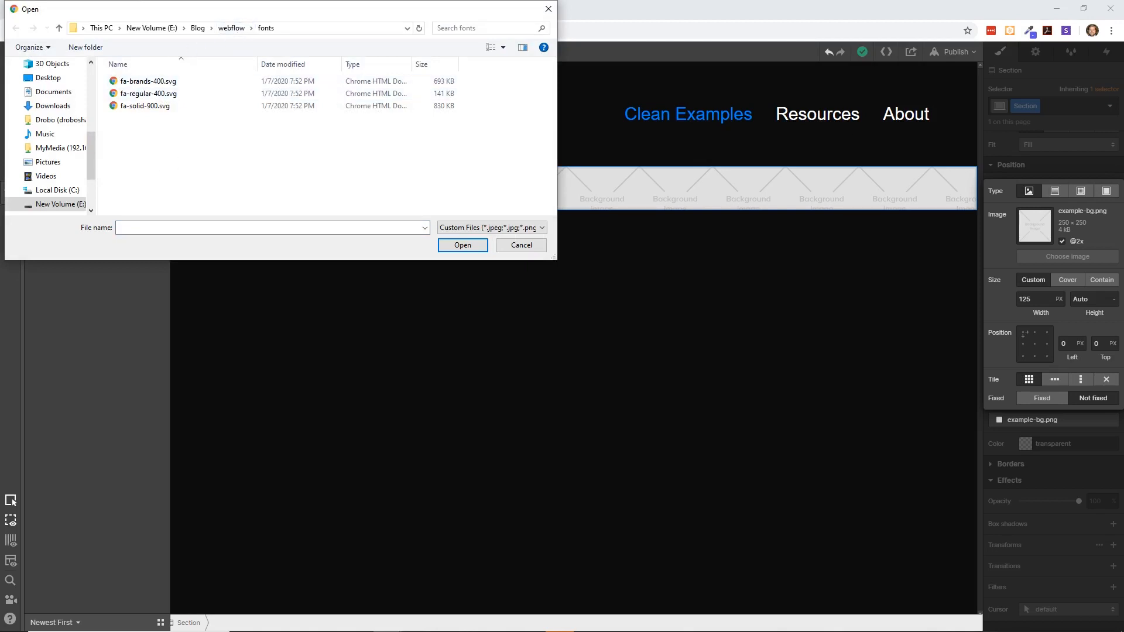
left_click_drag(569, 132, 371, 156)
left_click(166, 120)
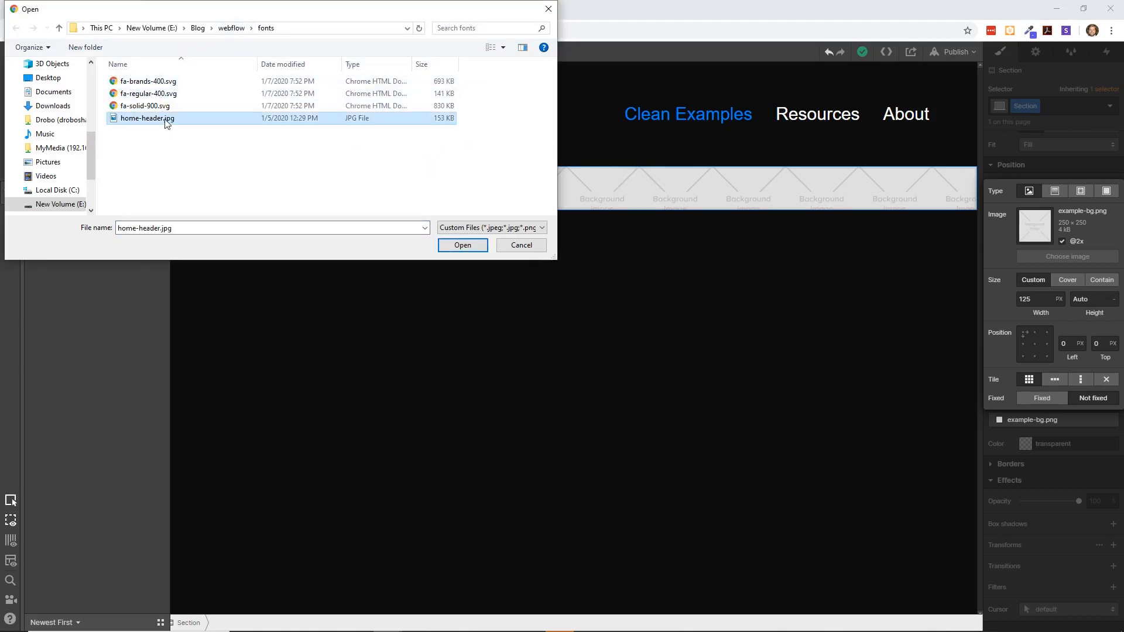
double_click(166, 120)
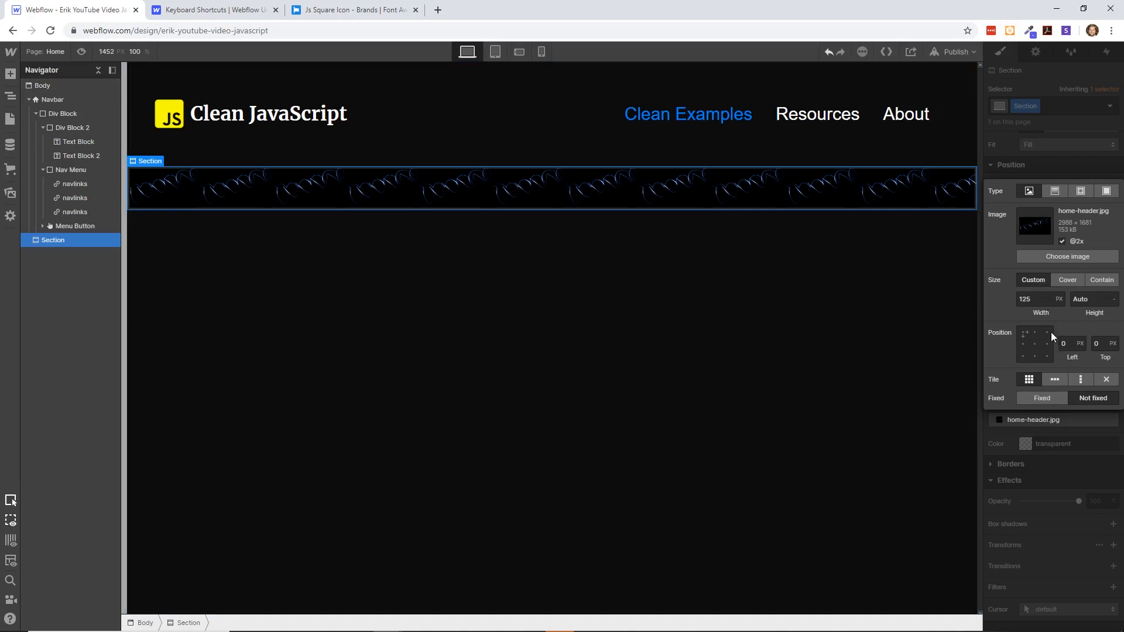
left_click(1067, 278)
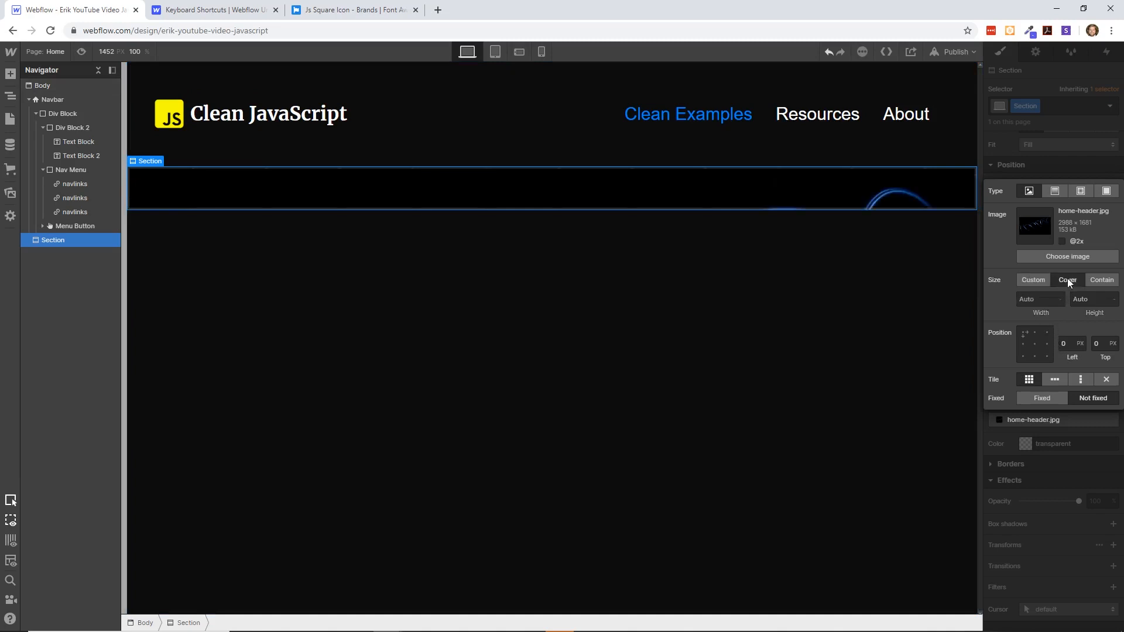
left_click(1023, 333)
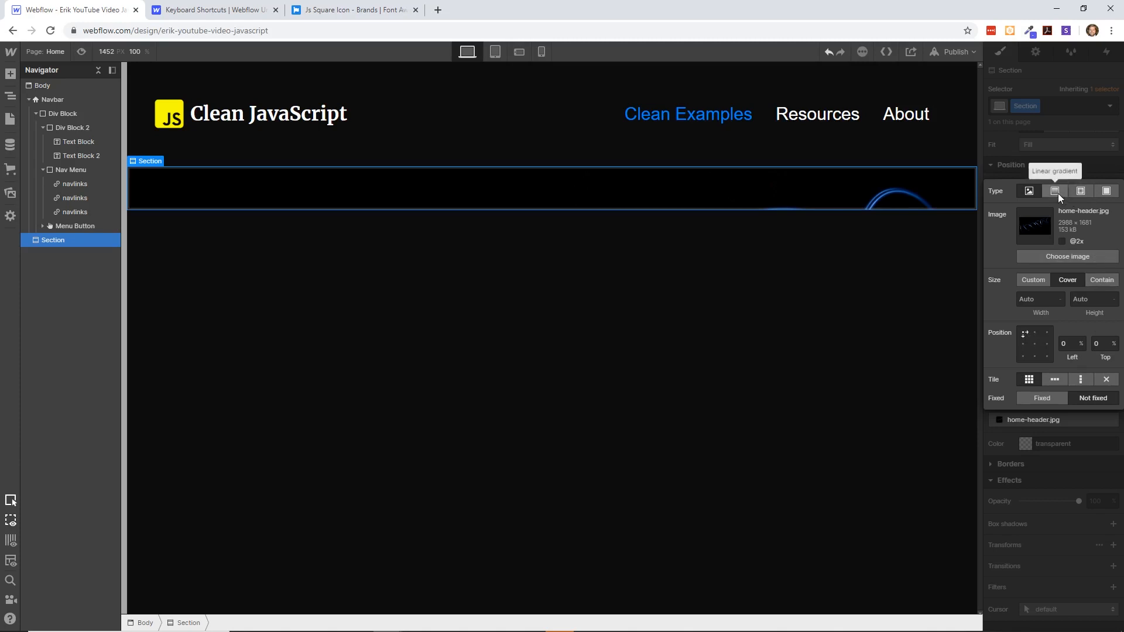
left_click(1073, 166)
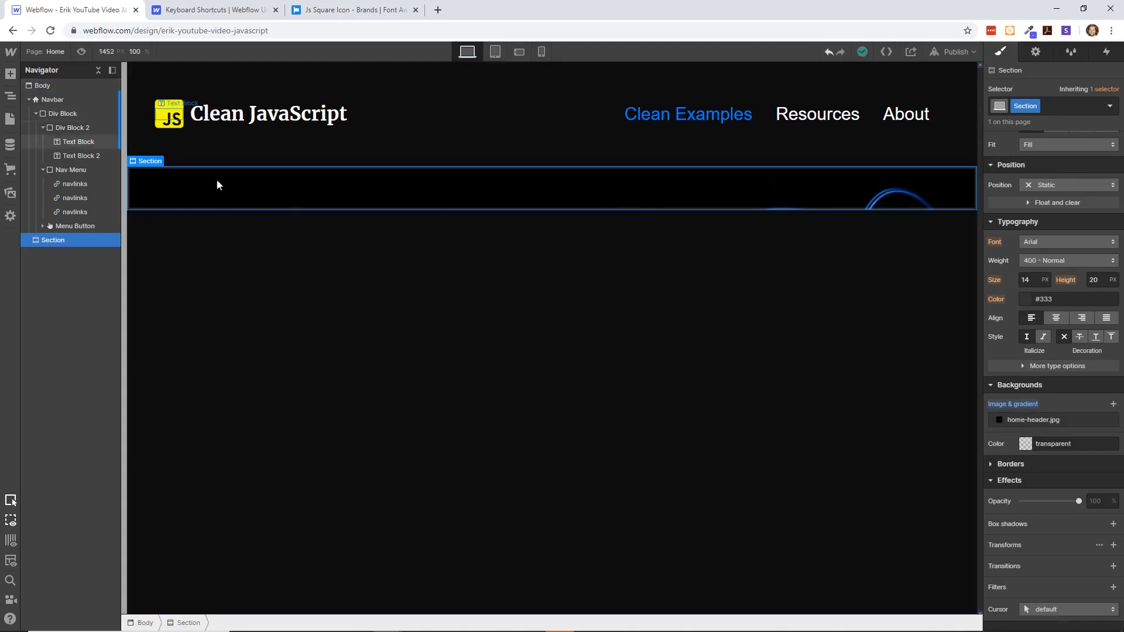
key("ctrl+e")
type("tex")
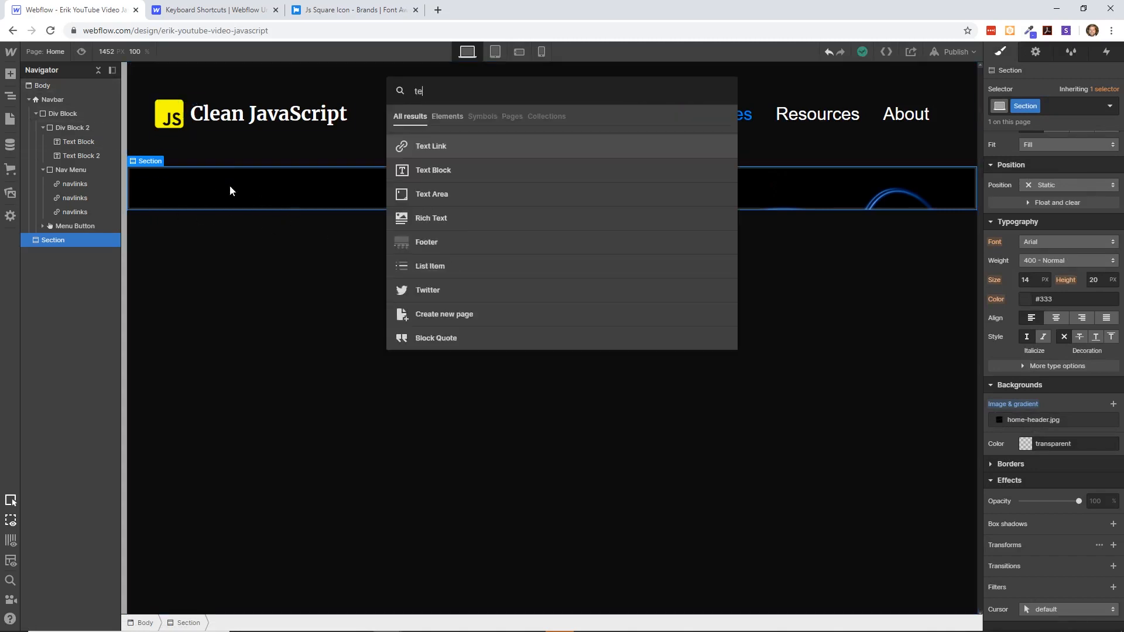
key("BackSpace")
key("BackSpace")
key("BackSpace")
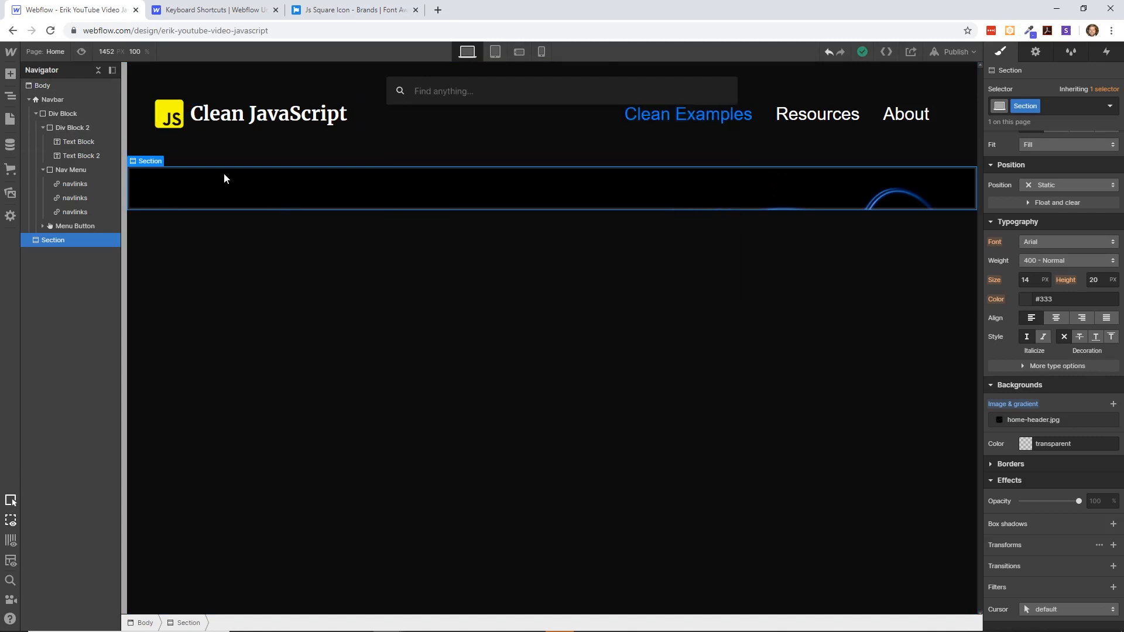
key("Escape")
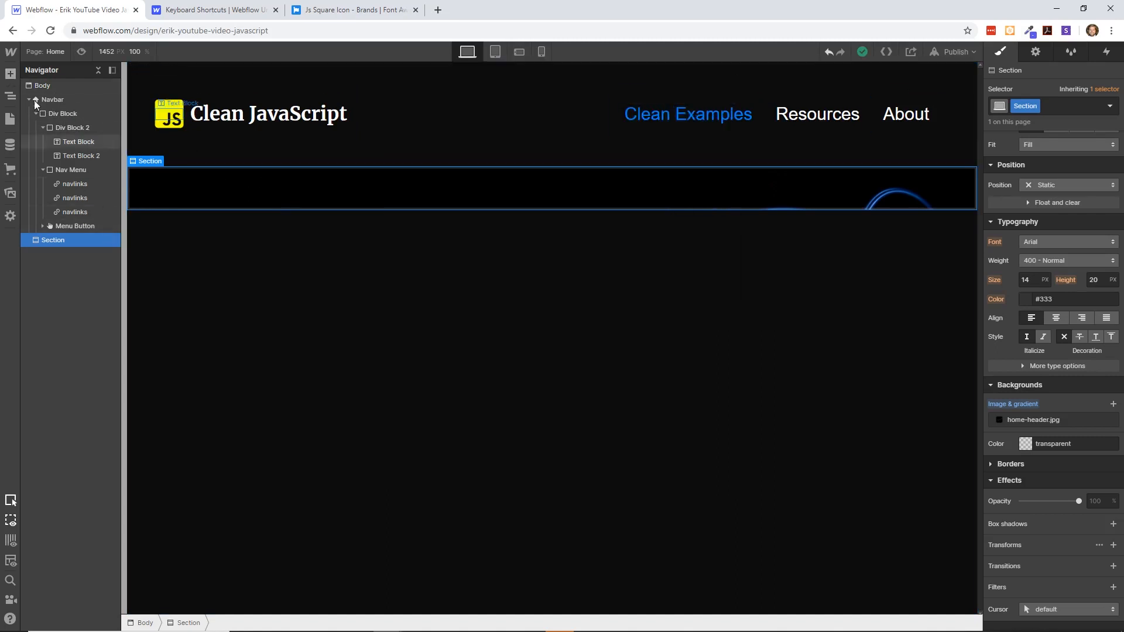
- Add a Heading element inside the new section below the navbar
left_click(10, 74)
scroll(107, 249, "down", 2)
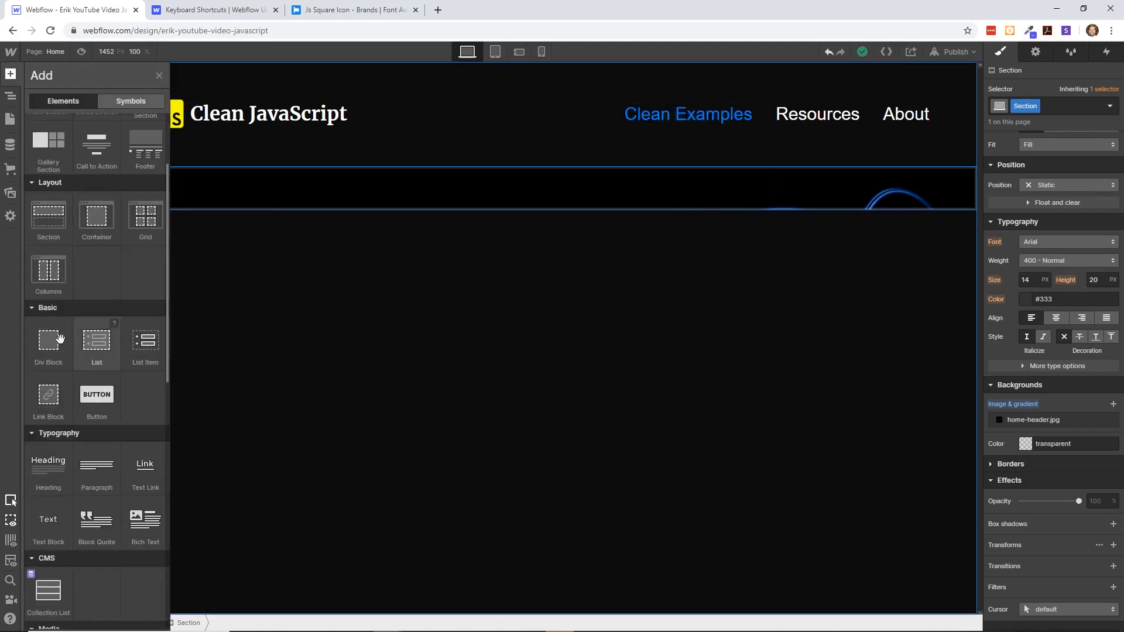
scroll(123, 342, "down", 1)
scroll(127, 345, "down", 1)
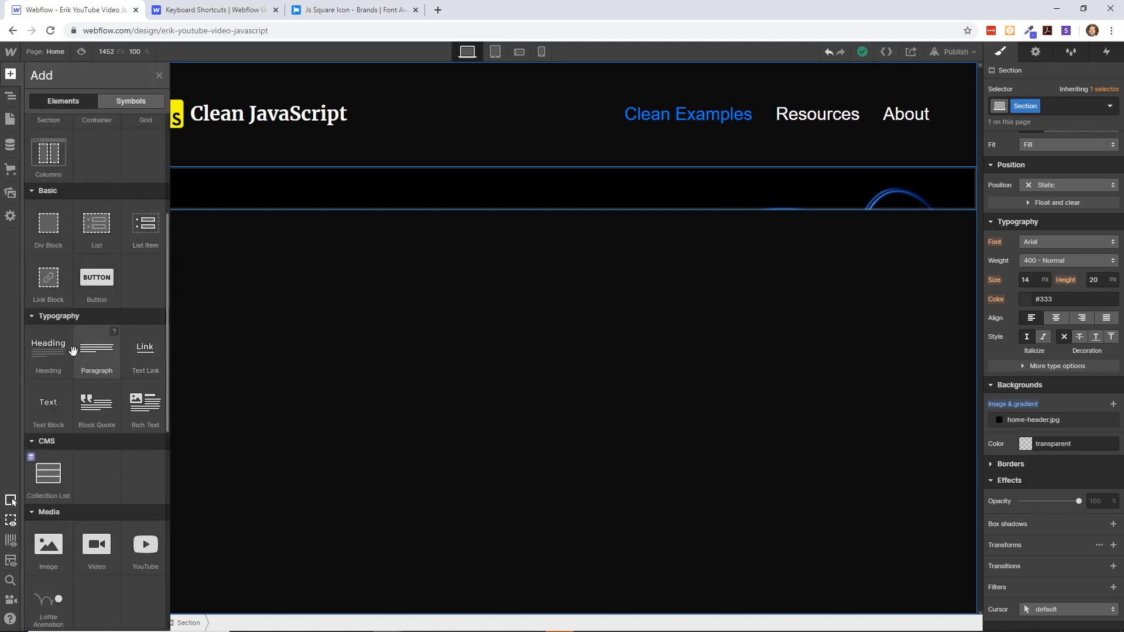
left_click_drag(48, 354, 282, 180)
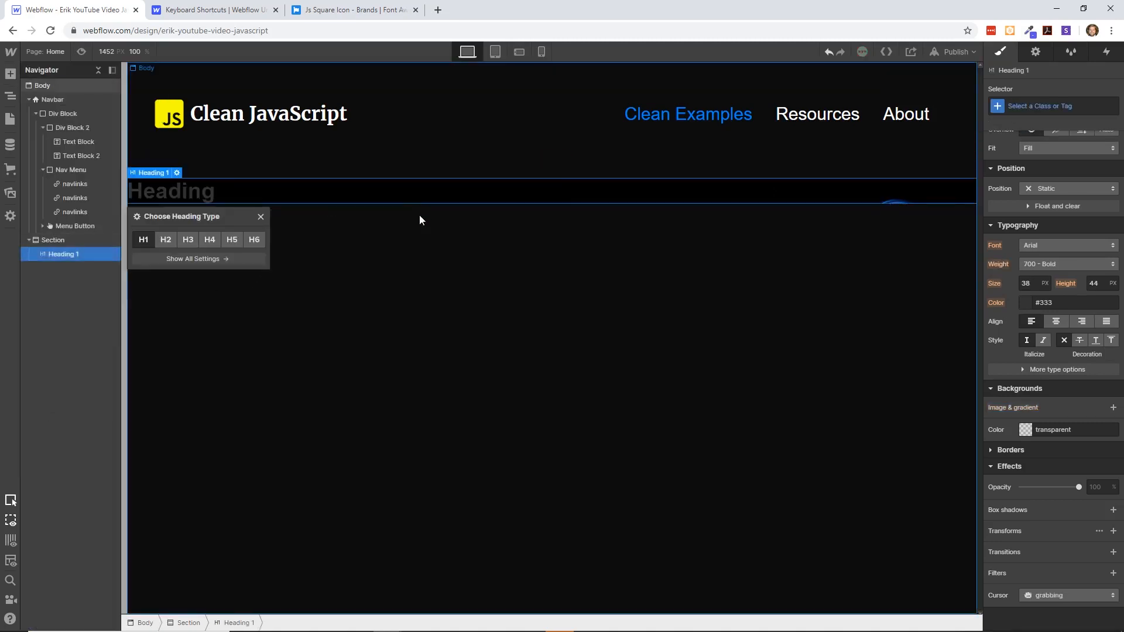
- Replace the section heading's placeholder text with "Lets Get To Cleaning"
double_click(212, 192)
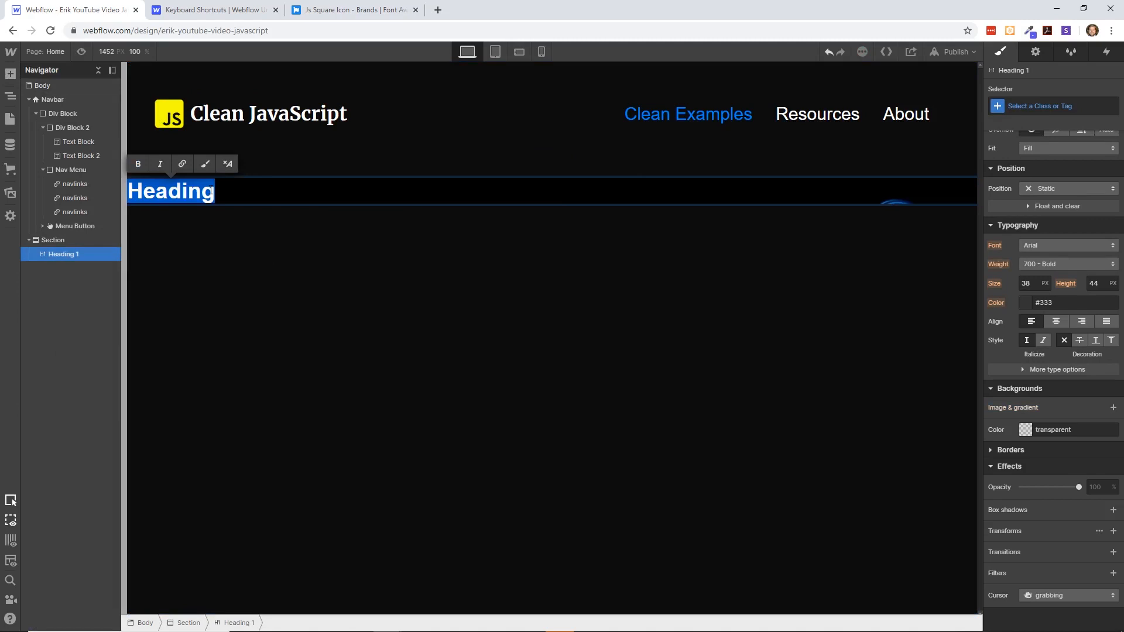
left_click(181, 198)
type("C")
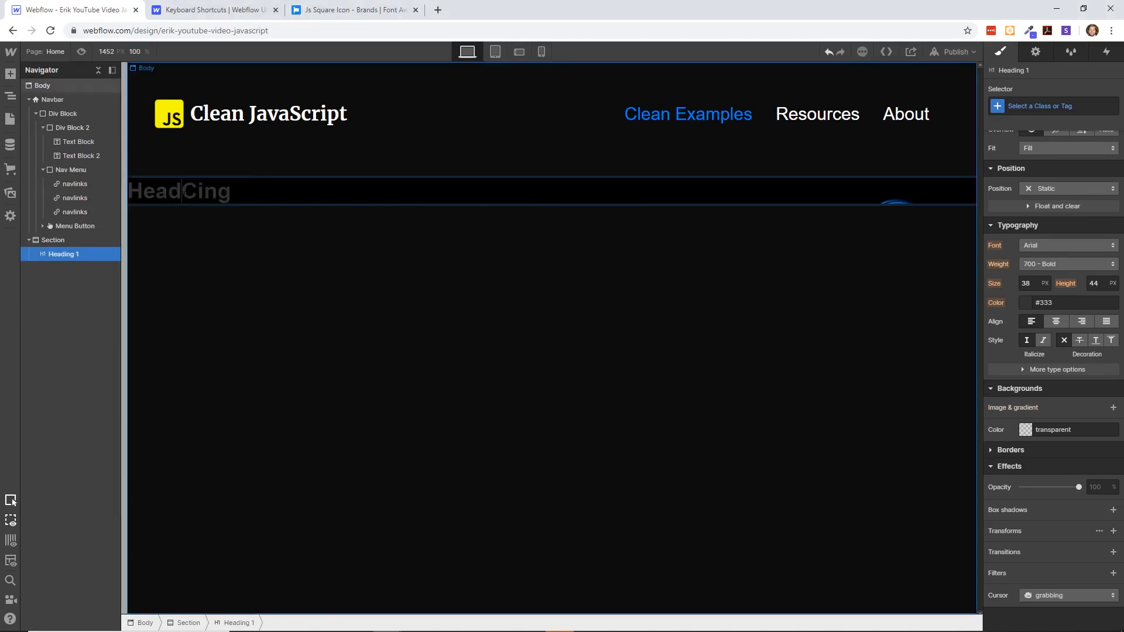
double_click(184, 195)
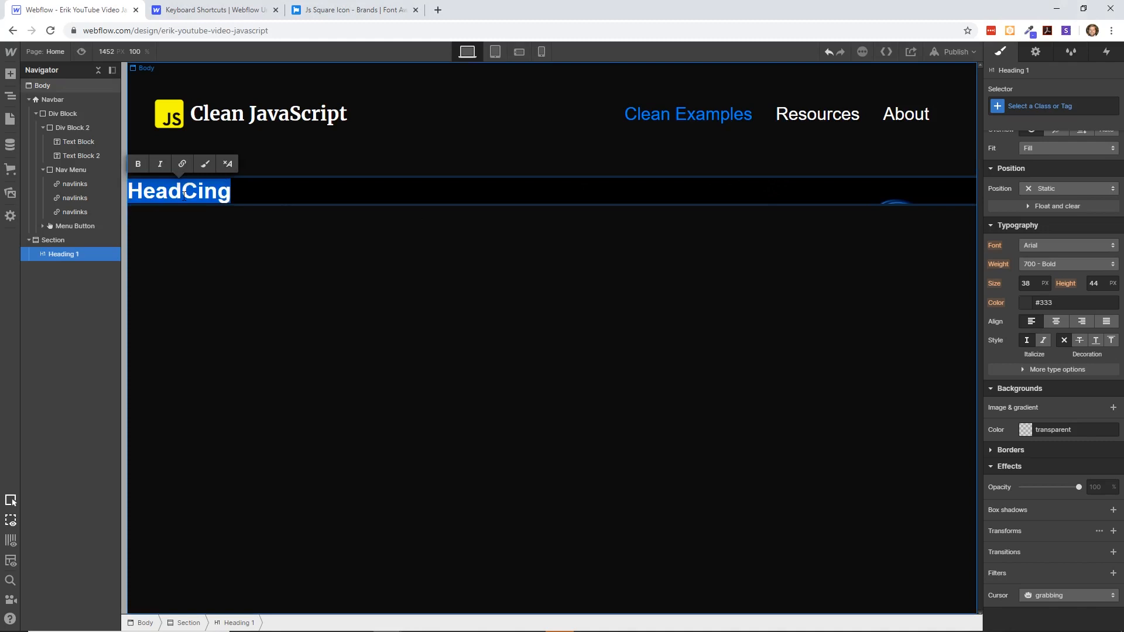
type("Lets Get To CL")
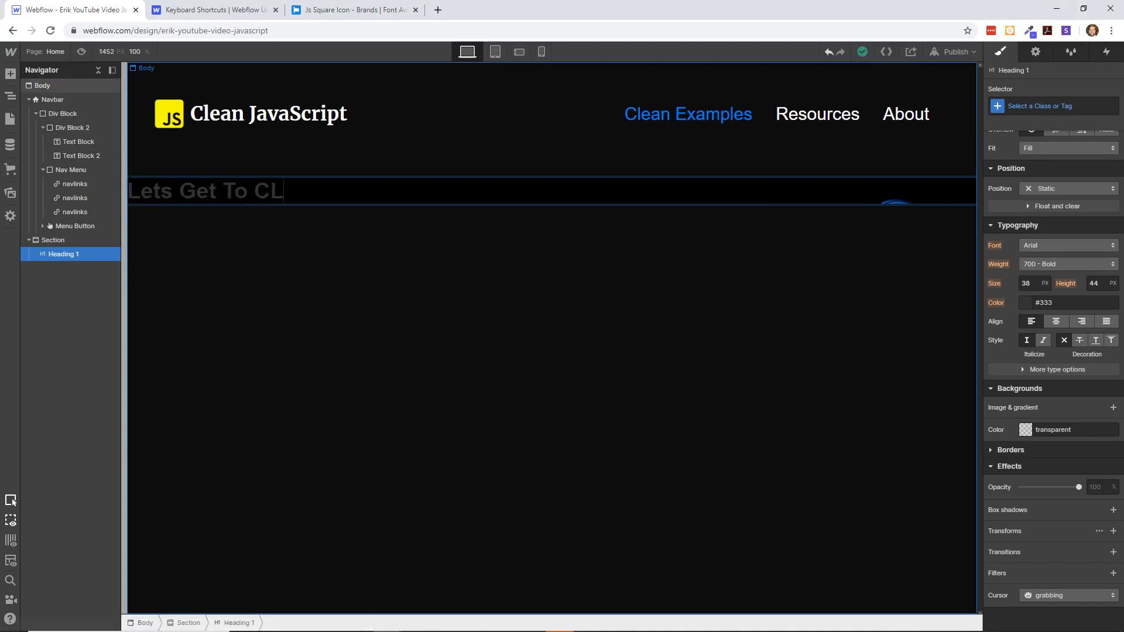
type("ea")
key("BackSpace")
key("BackSpace")
key("BackSpace")
type("leaning")
key("Return")
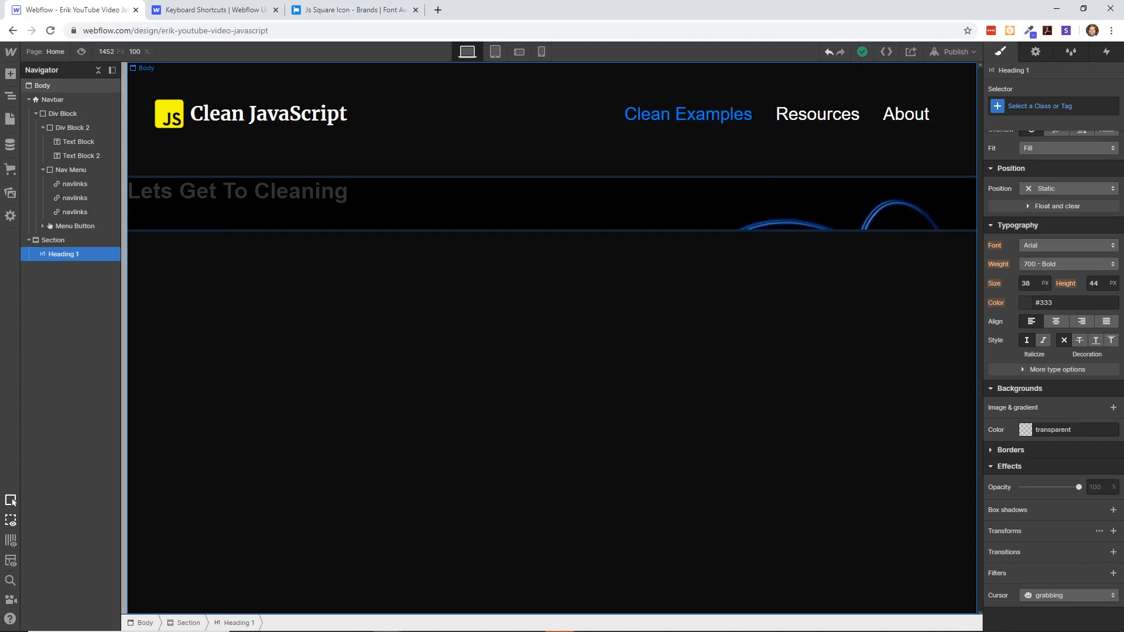
key("BackSpace")
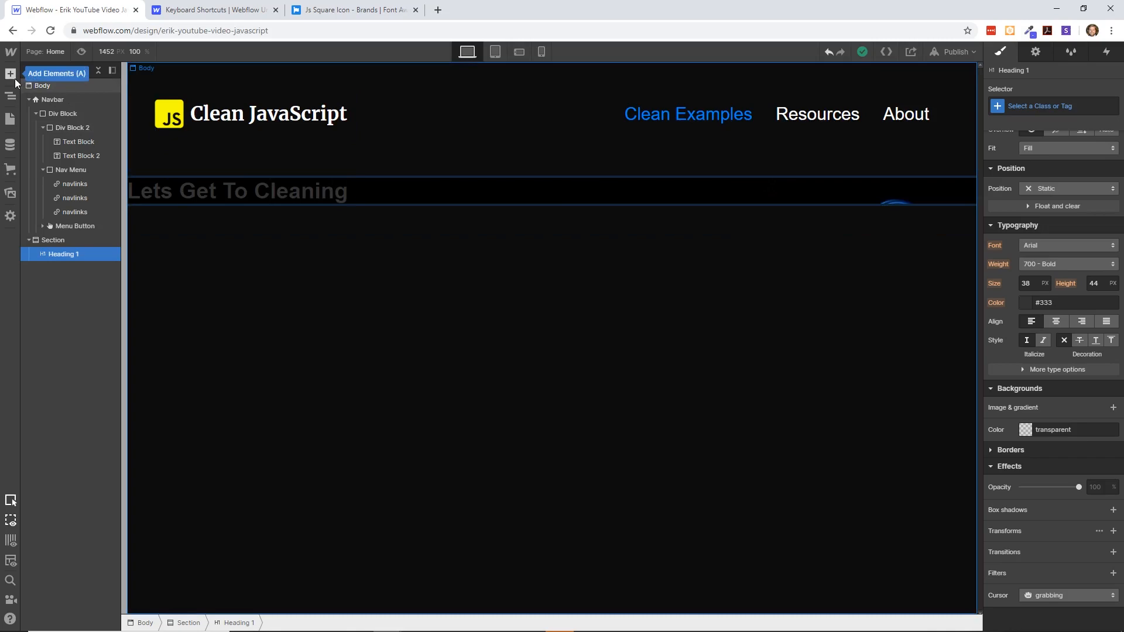
key("ctrl+e")
key("Escape")
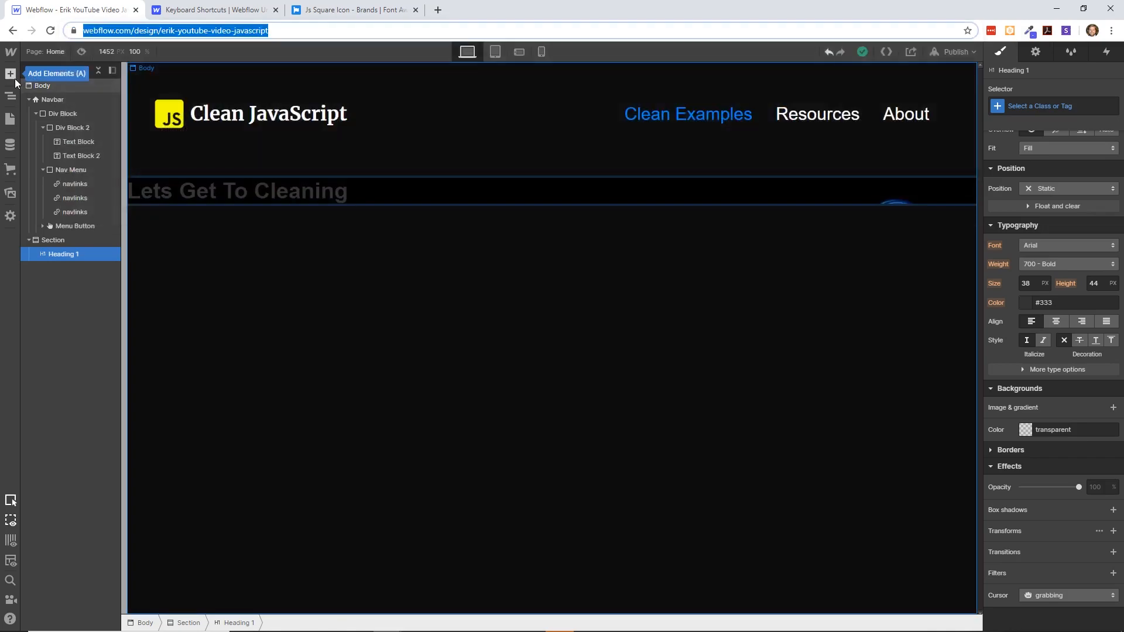
key("ctrl+e")
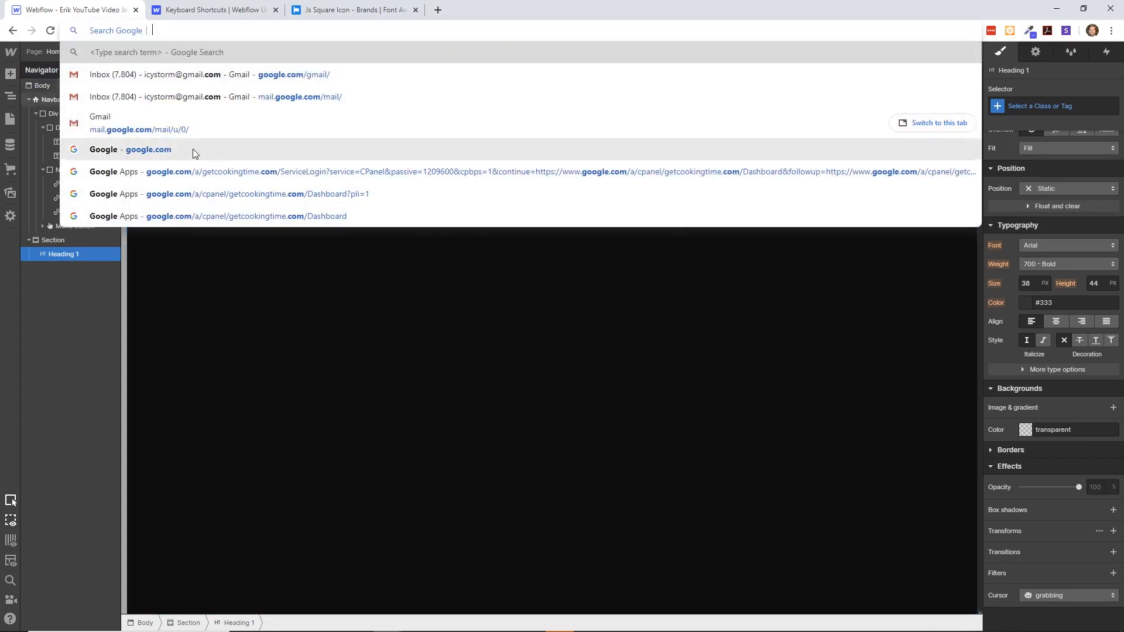
- Find the Heading element by searching for "head", add it to the page body below the section, and make it an H2
left_click(367, 332)
key("ctrl+e")
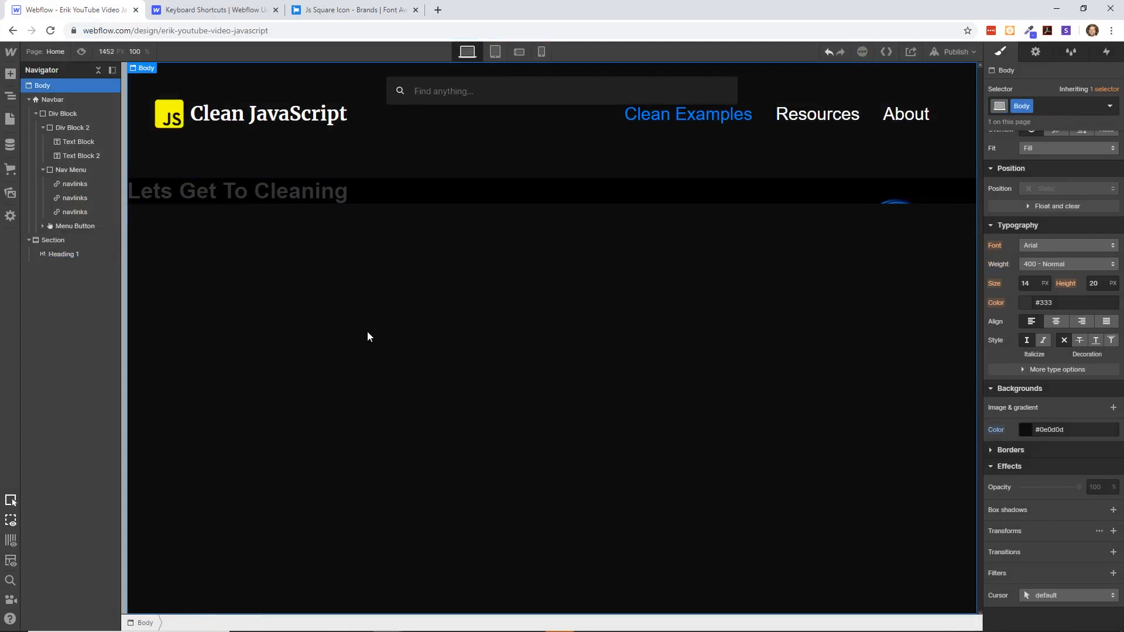
type("heade")
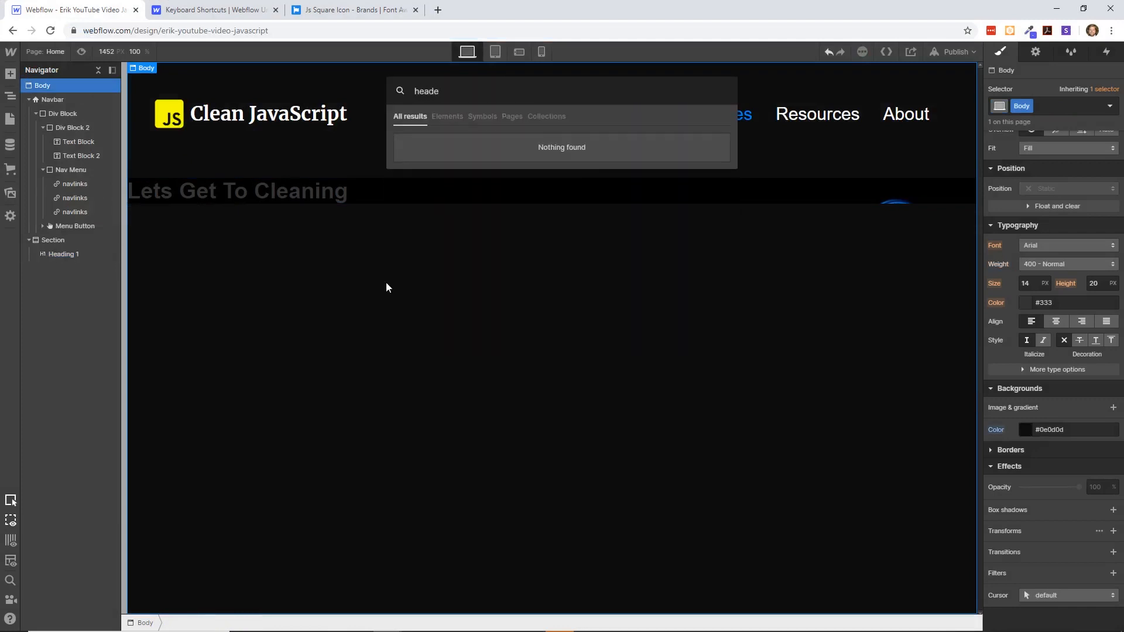
key("BackSpace")
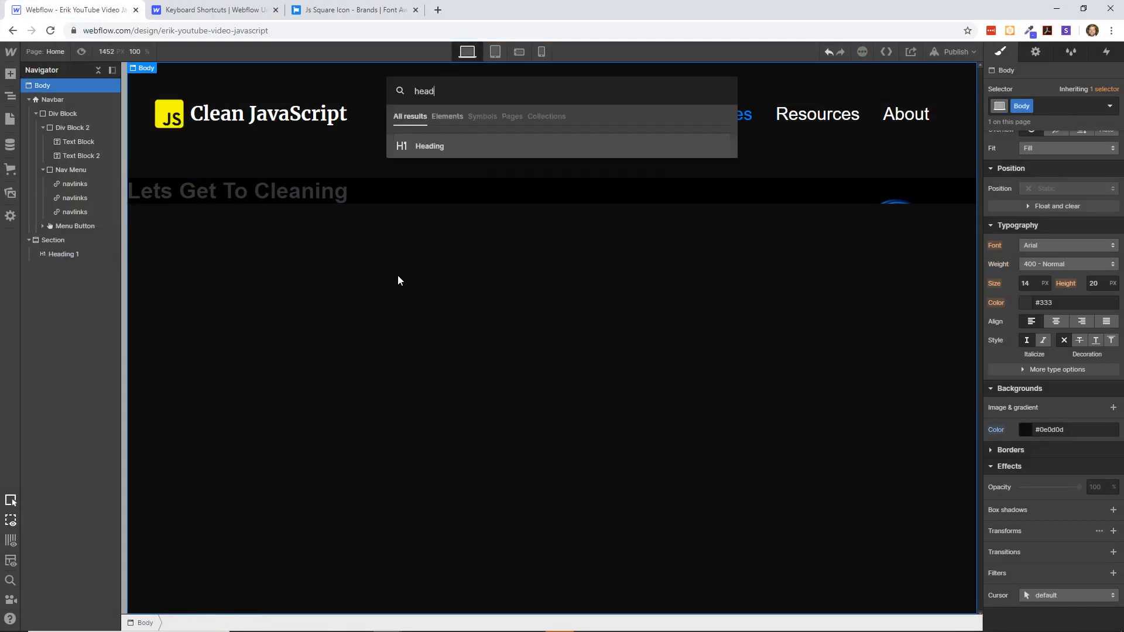
left_click(428, 148)
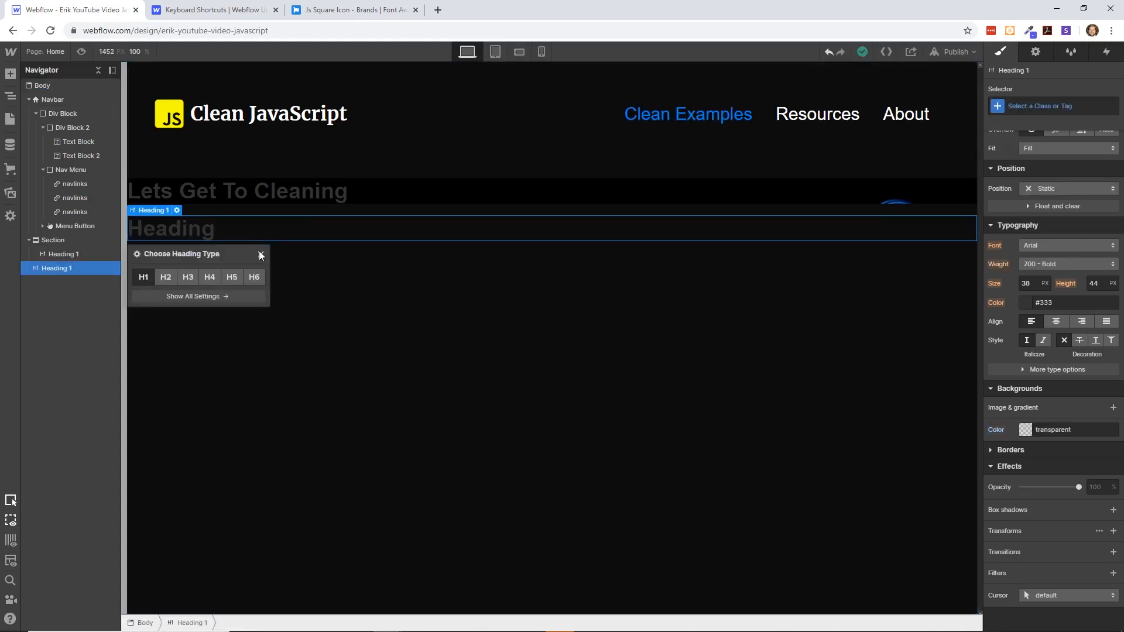
left_click(166, 277)
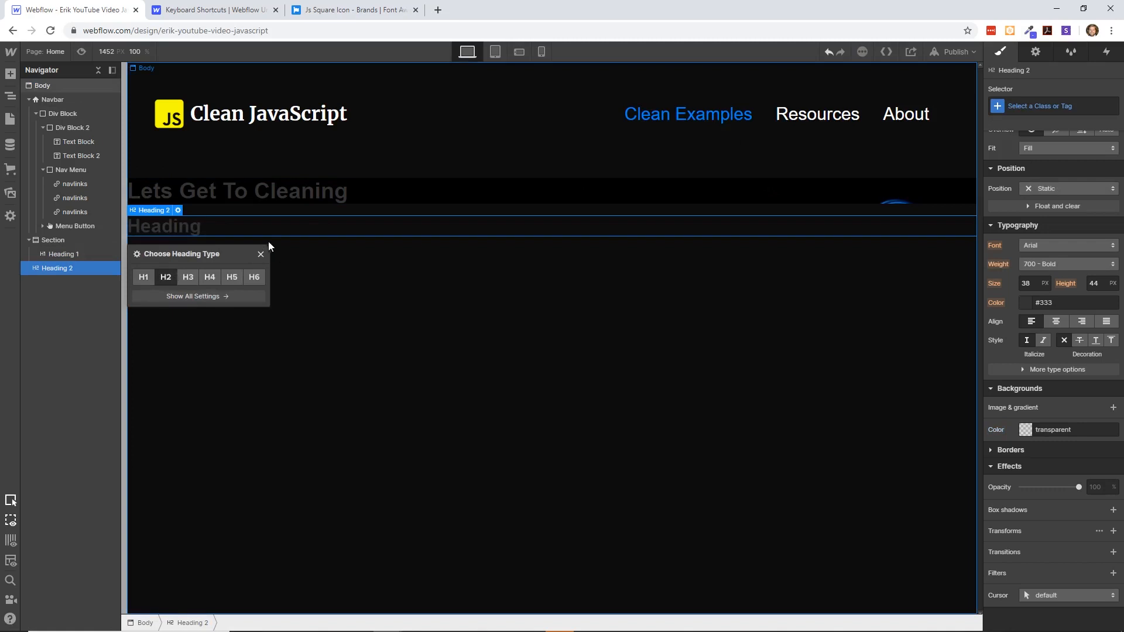
- Replace the new H2's text with "Clean JavaScript" and move it into the section above "Lets Get To Cleaning"
double_click(193, 222)
type("Clean JavaScript")
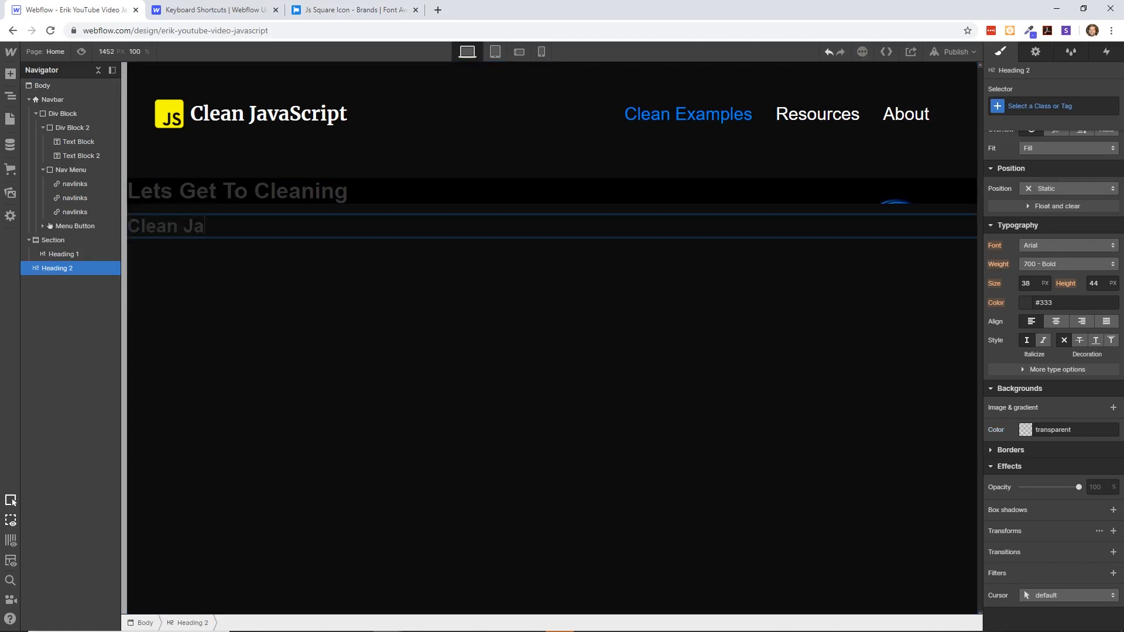
left_click(261, 284)
left_click_drag(46, 268, 65, 250)
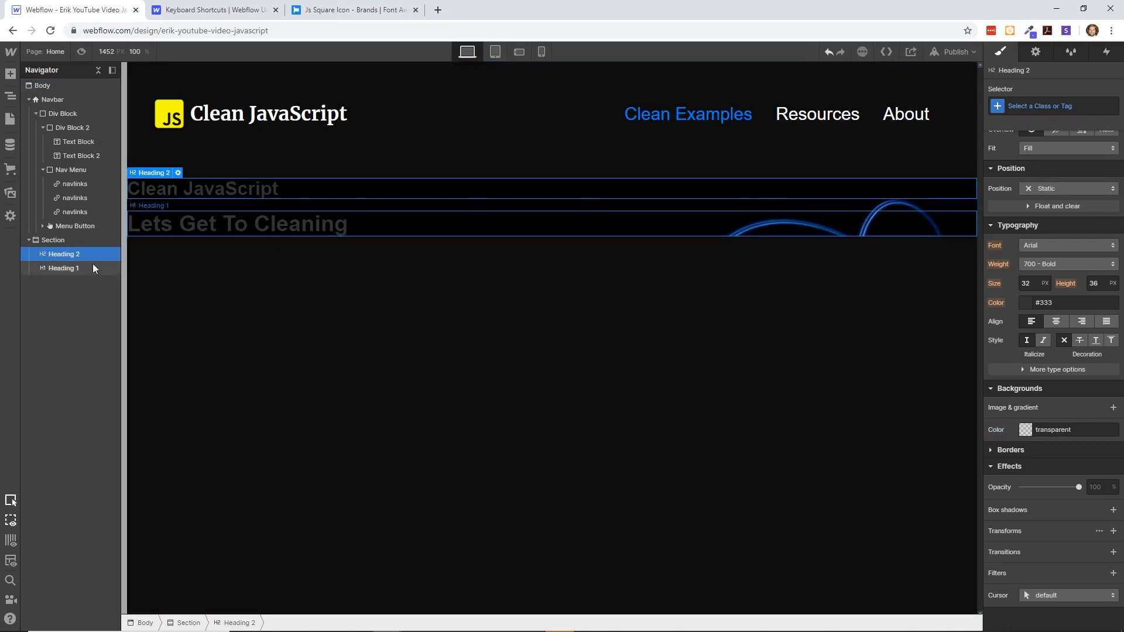
- Change the heading type of "Lets Get To Cleaning" to H2
left_click(210, 219)
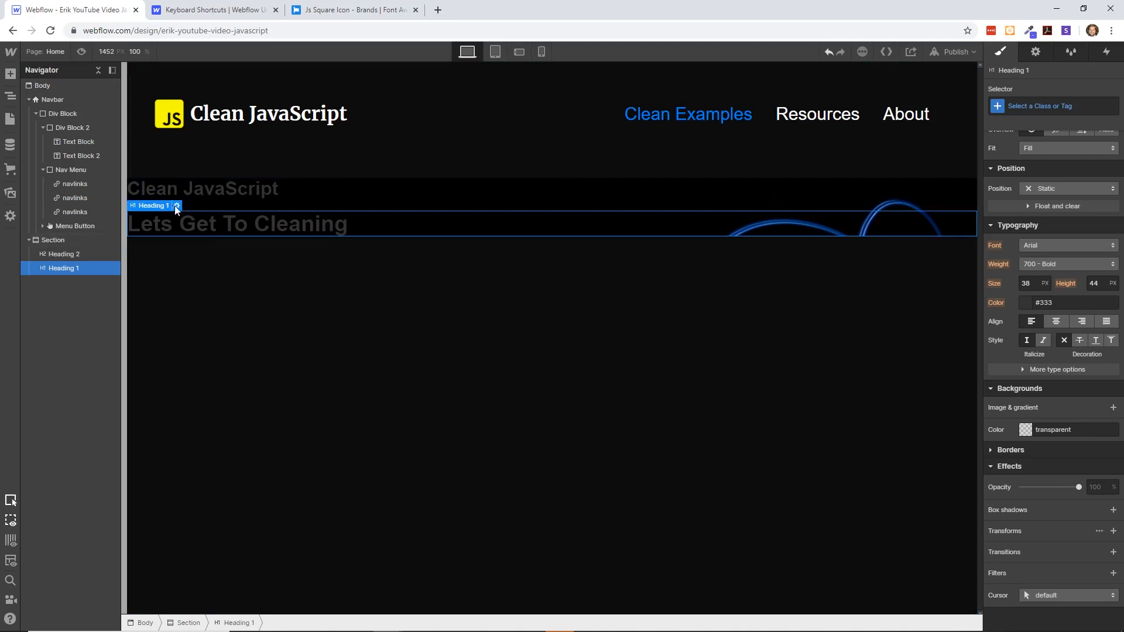
left_click(177, 206)
left_click(166, 273)
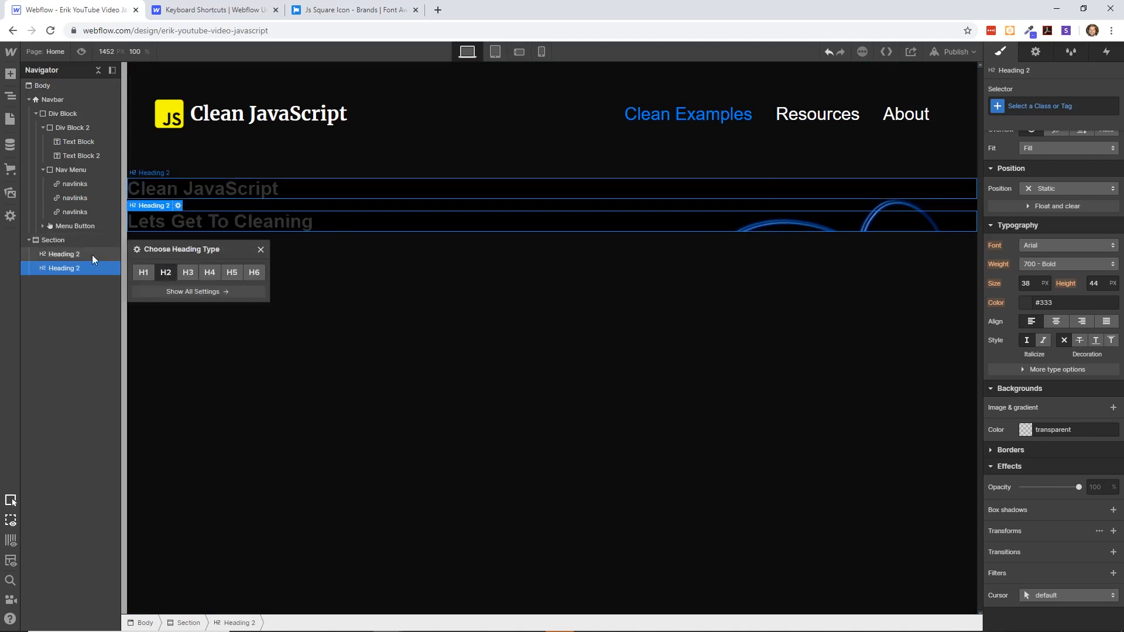
- Change the "Clean JavaScript" heading in the section to H1 and move it below "Lets Get To Cleaning"
left_click(214, 197)
left_click(178, 173)
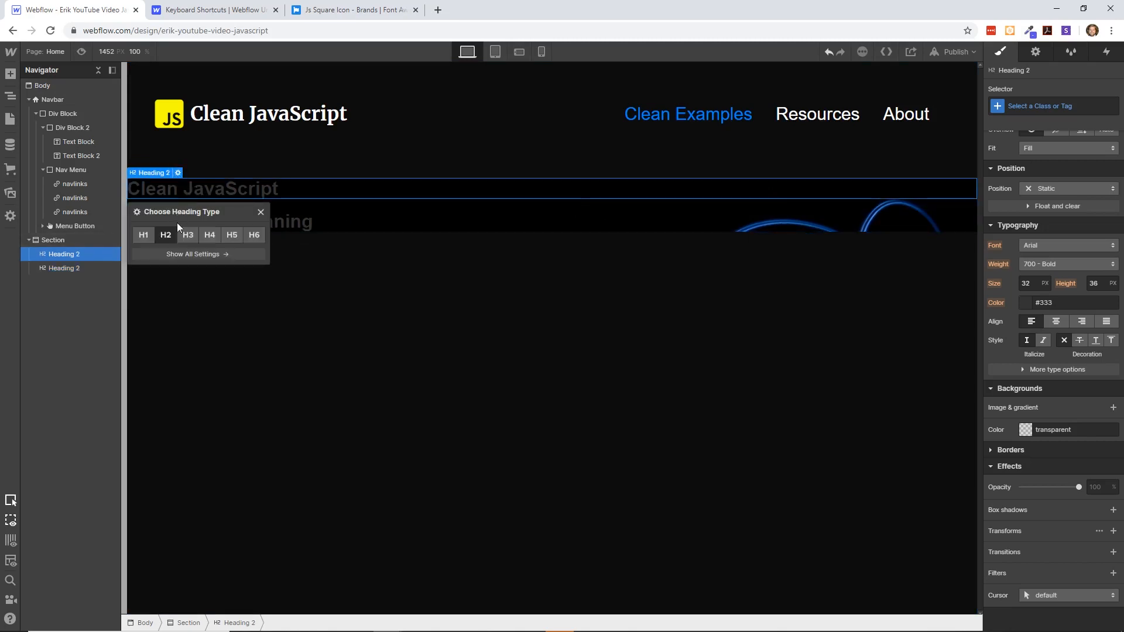
left_click(147, 235)
left_click_drag(79, 251, 68, 270)
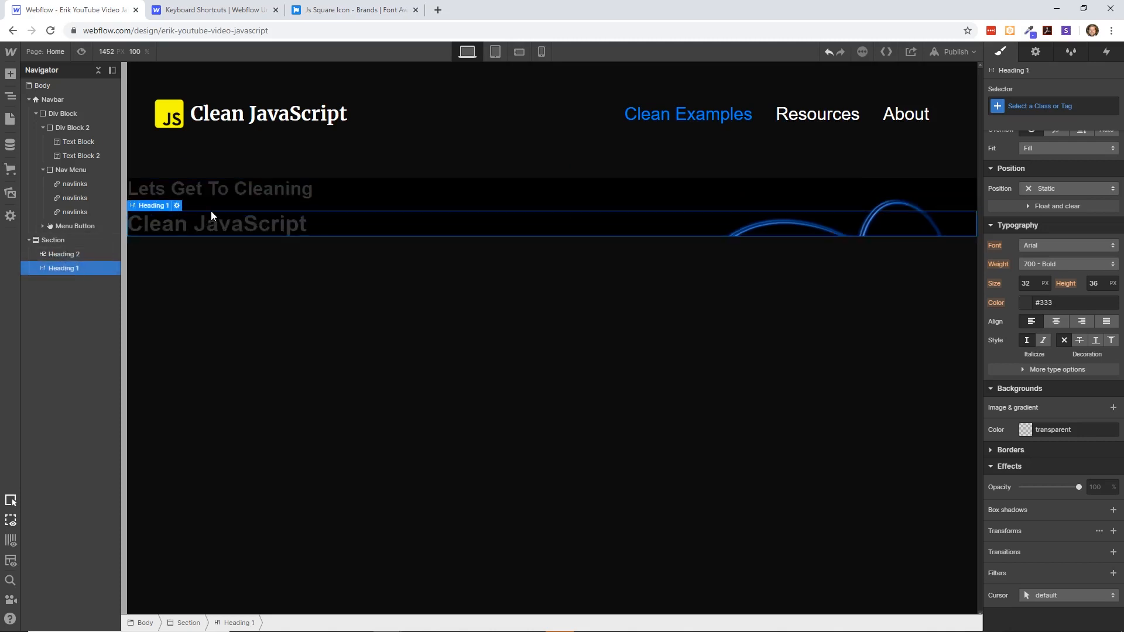
- Set the "Lets Get To Cleaning" heading to a horizontal flex layout with both align and justify set to center
left_click(227, 188)
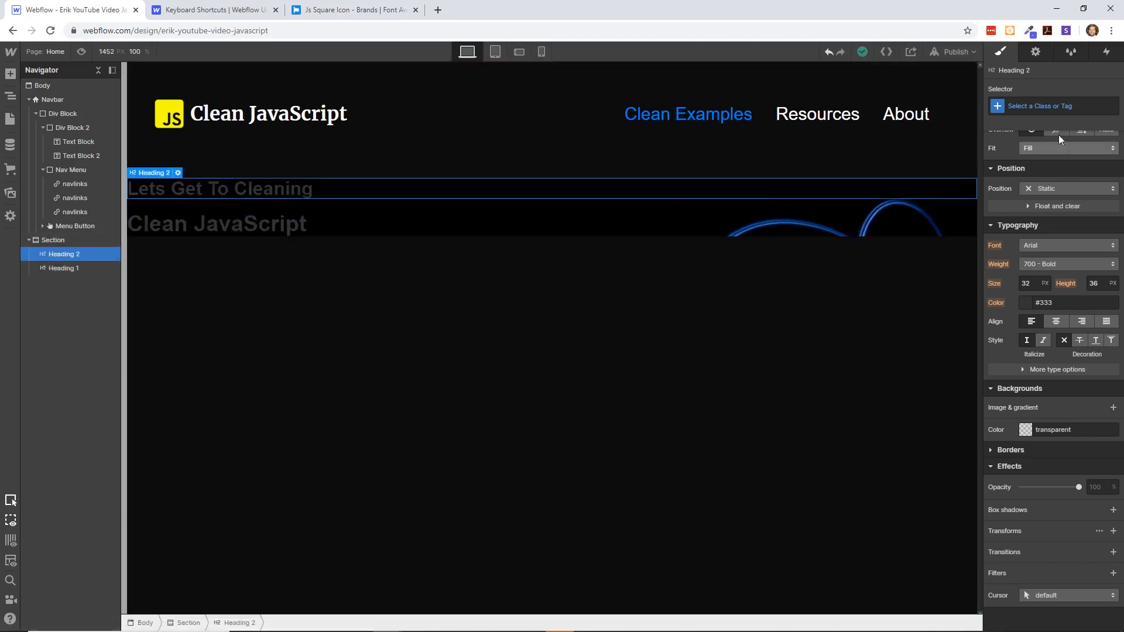
scroll(1053, 152, "up", 4)
left_click(1042, 158)
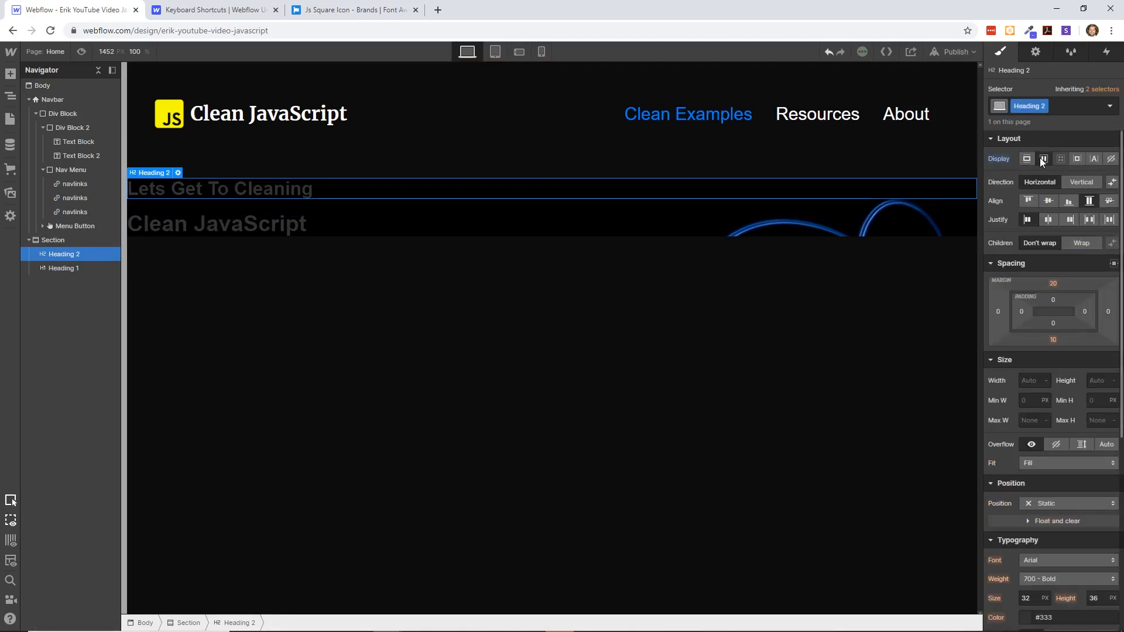
left_click(1049, 202)
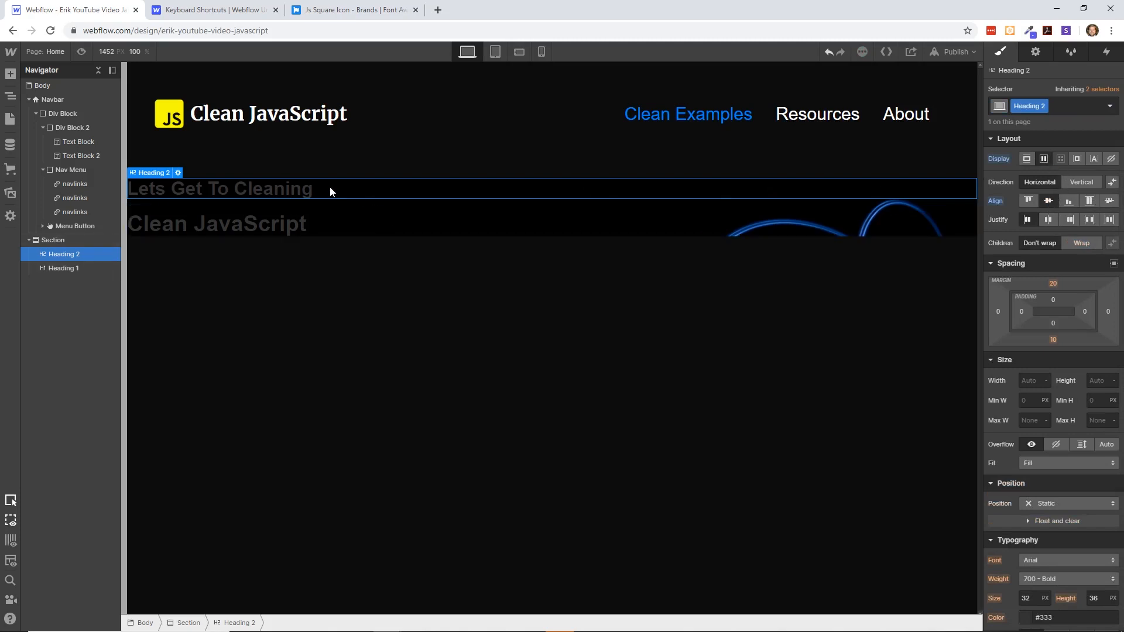
left_click(300, 226)
left_click(294, 187)
left_click(1049, 219)
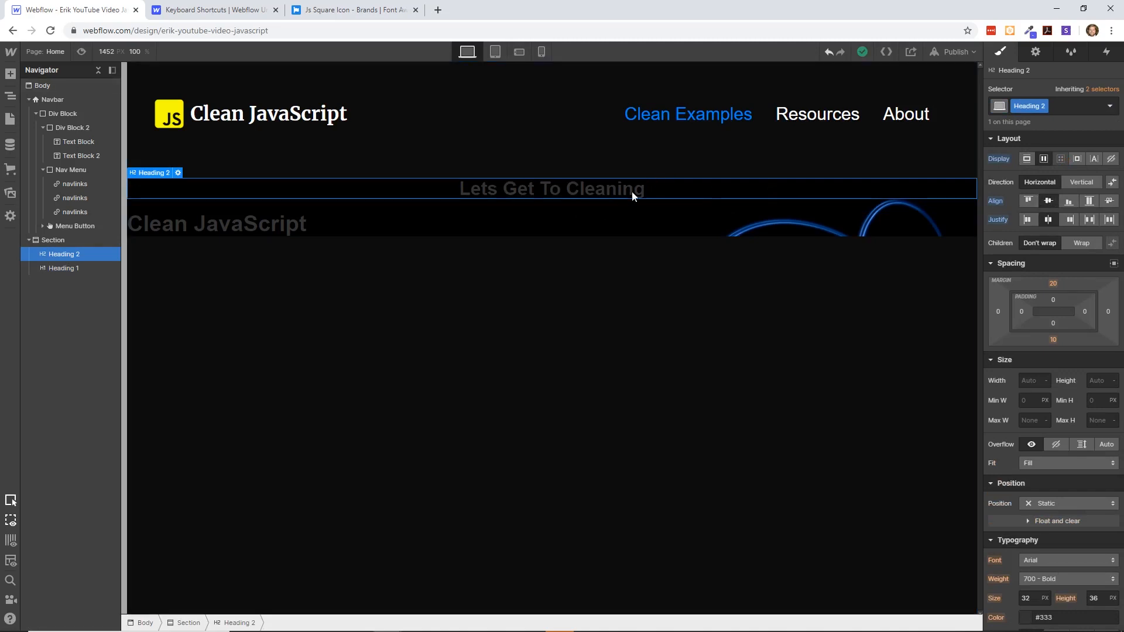
- Add a new combo class named "topheadings" to the "Lets Get To Cleaning" heading
left_click(1070, 107)
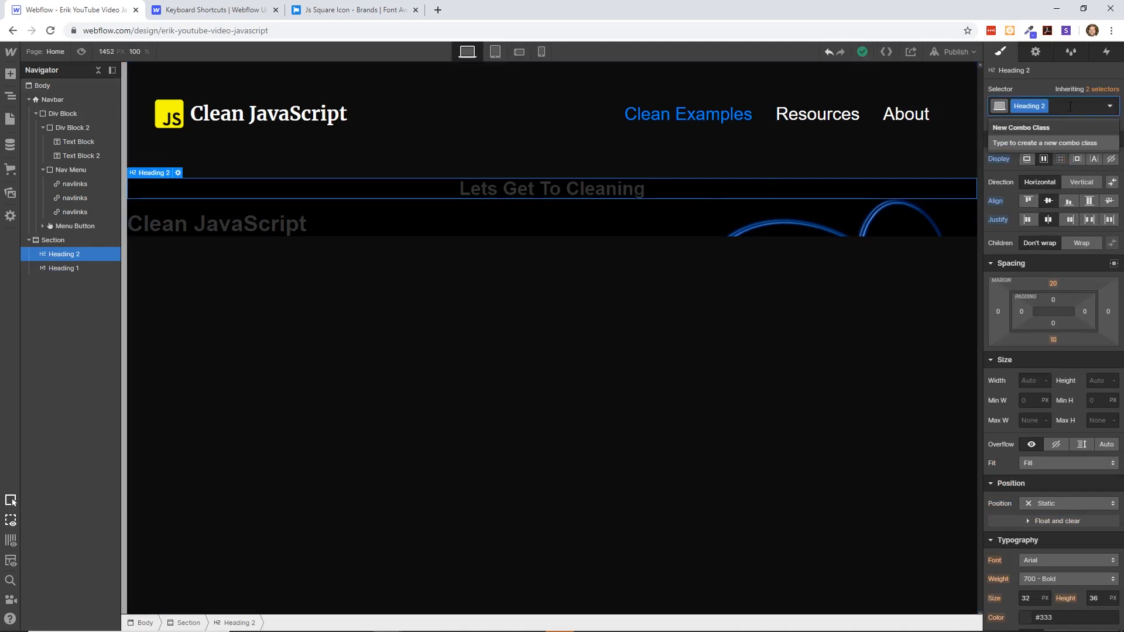
type("in")
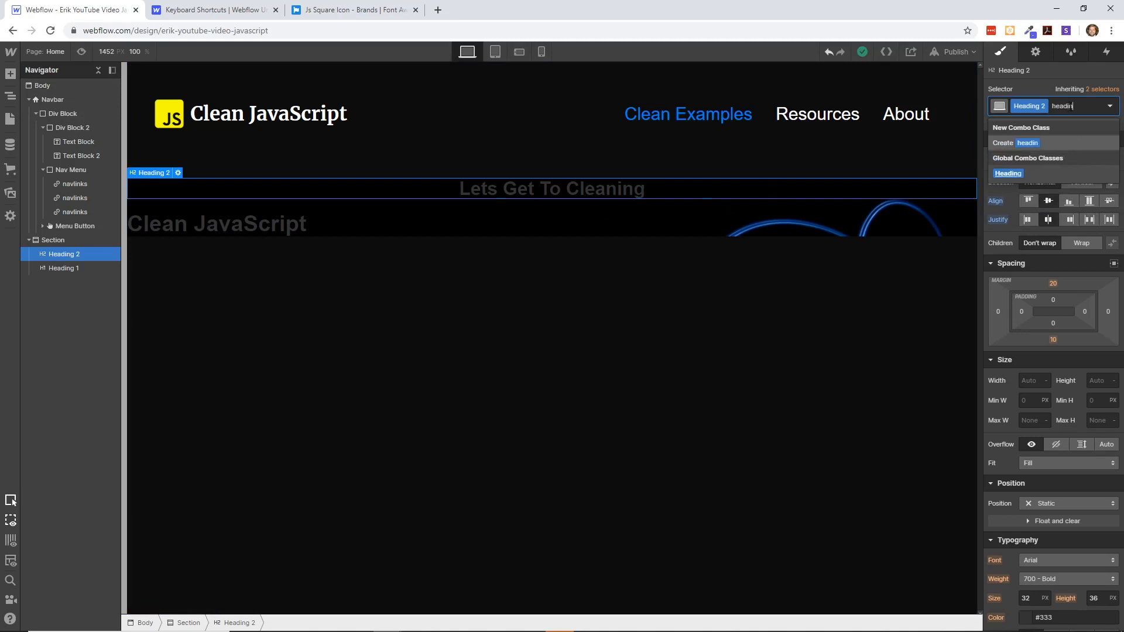
key("BackSpace")
key("BackSpace")
key("BackSpace")
key("BackSpace")
key("BackSpace")
key("BackSpace")
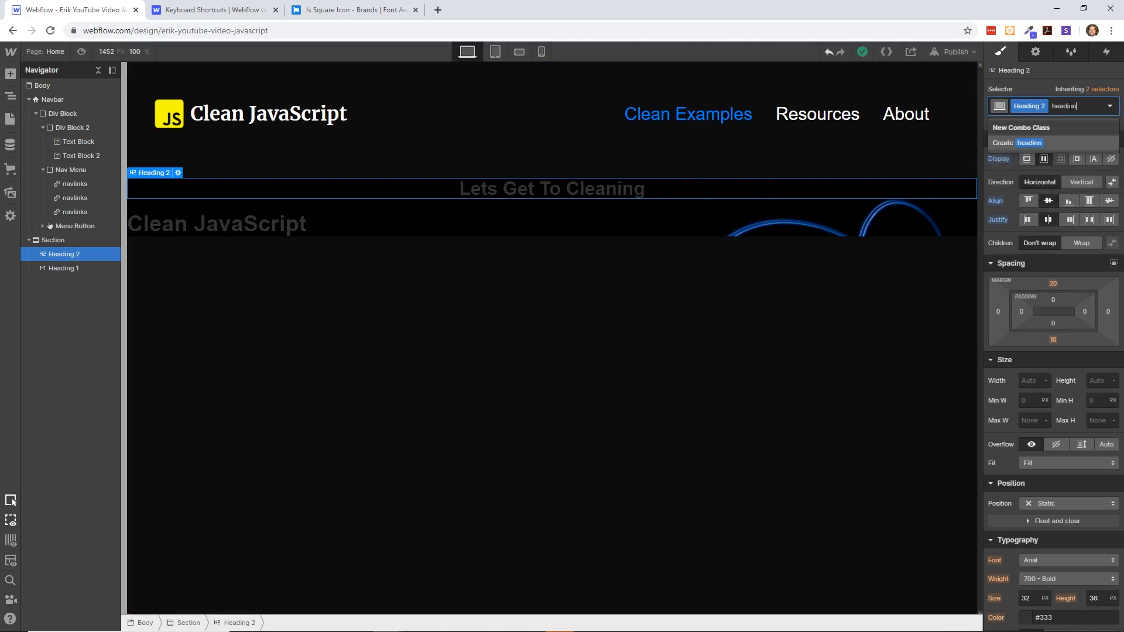
type("top")
key("Return")
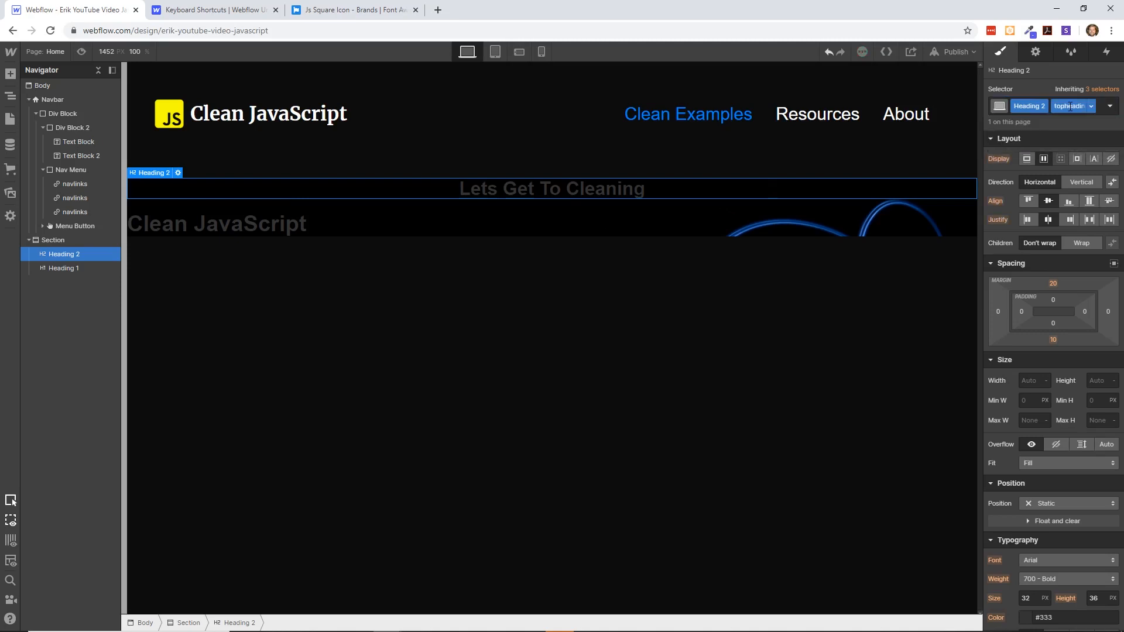
scroll(1049, 365, "down", 5)
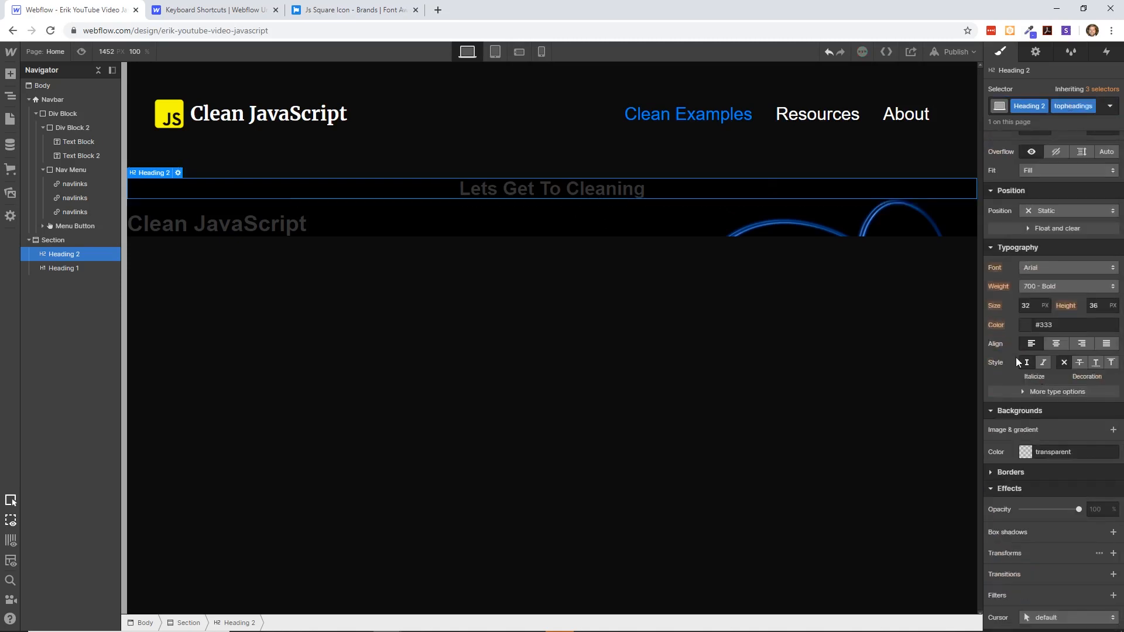
- Set the text color of the "Lets Get To Cleaning" heading to #ecdbdb
left_click(1023, 326)
left_click(997, 346)
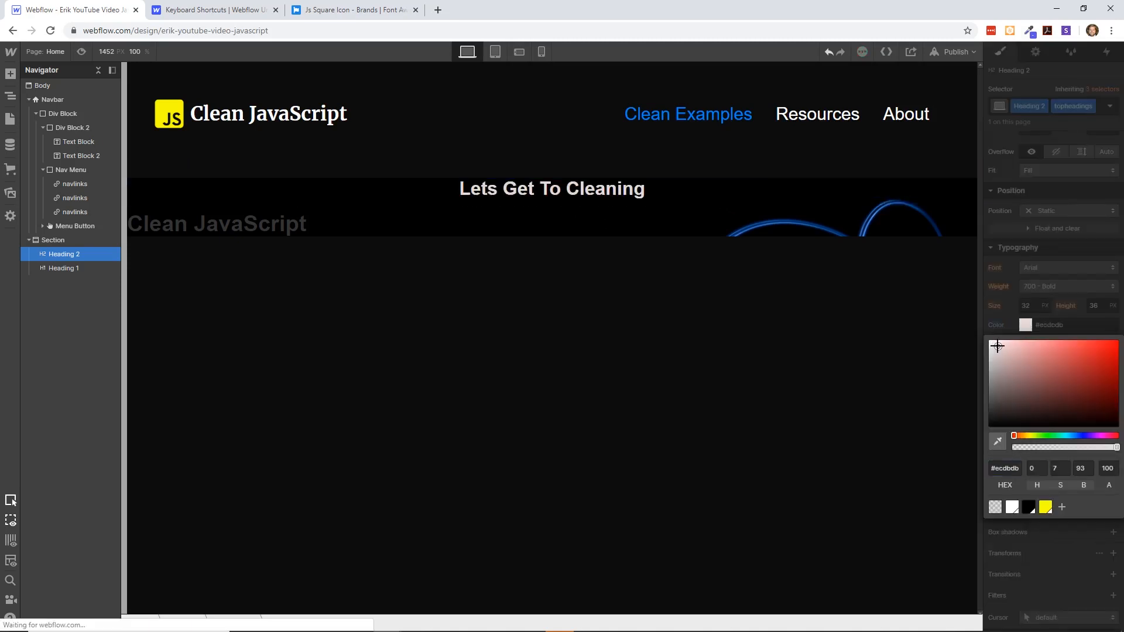
left_click(911, 333)
left_click(285, 225)
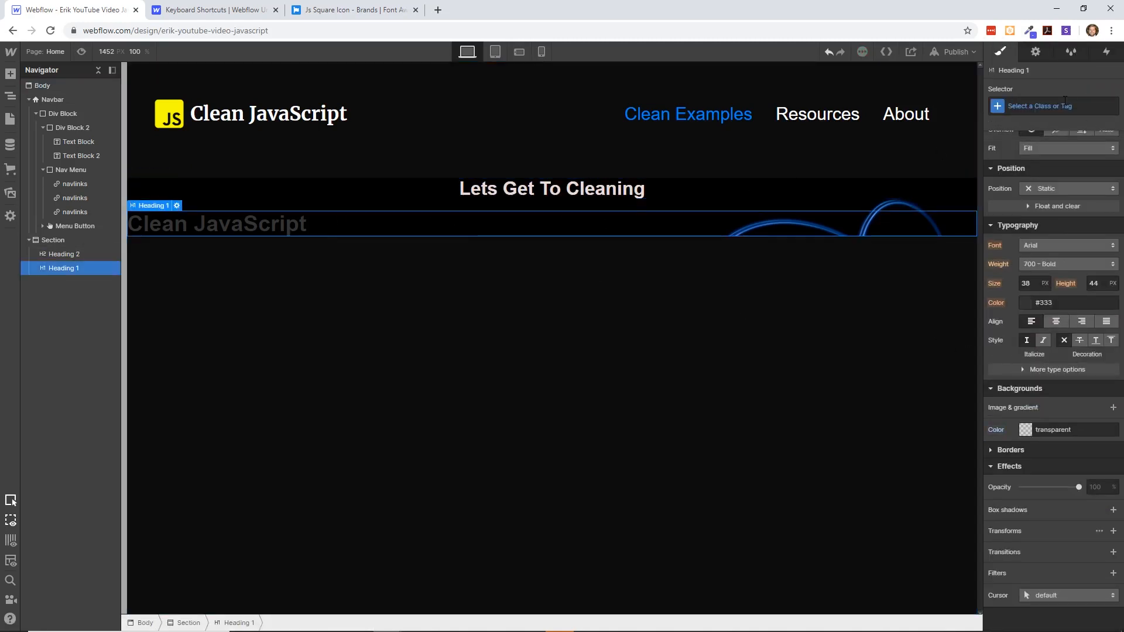
left_click(1046, 107)
type("t")
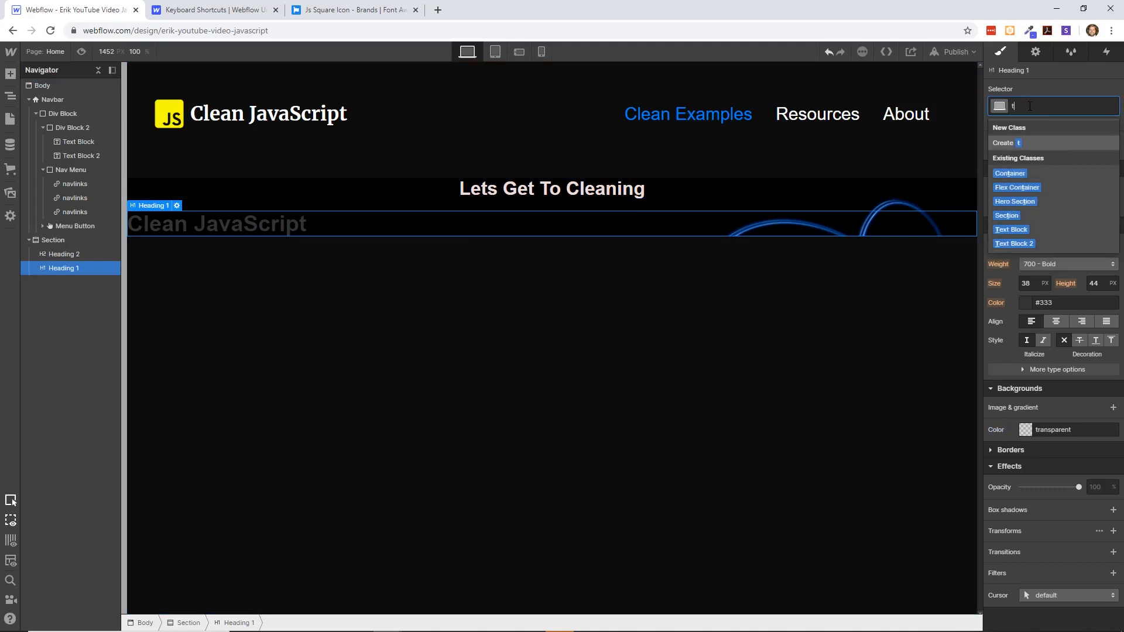
type("ophe")
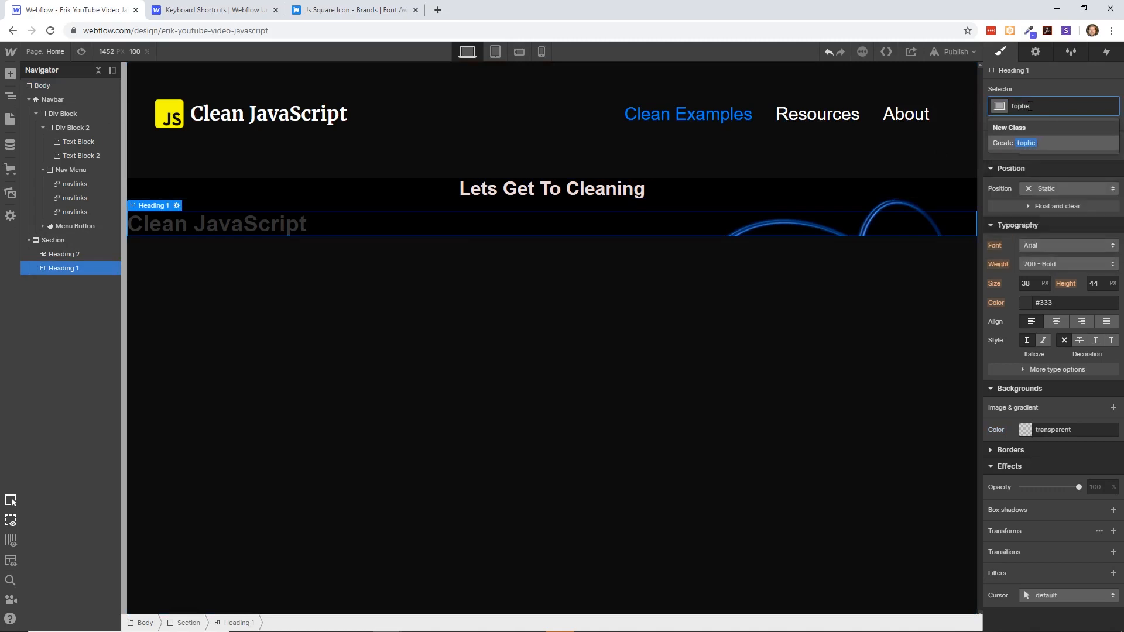
key("BackSpace")
key("BackSpace")
key("BackSpace")
left_click(970, 141)
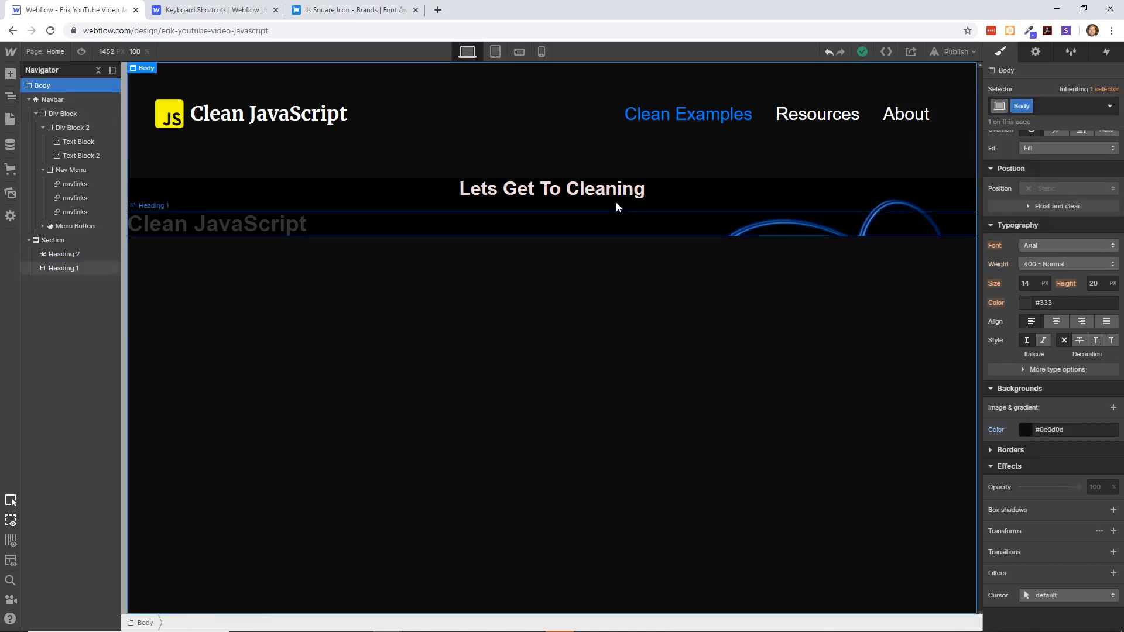
- Create a class named "topheadings" on the "Clean JavaScript" heading in the section
left_click(612, 194)
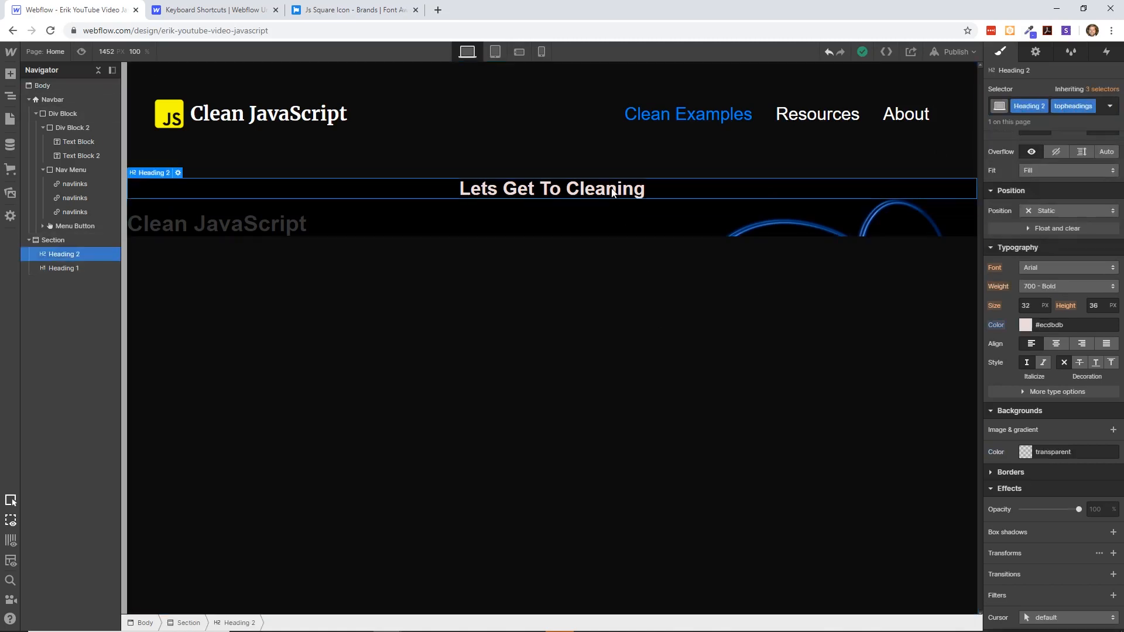
left_click(605, 219)
left_click(1054, 101)
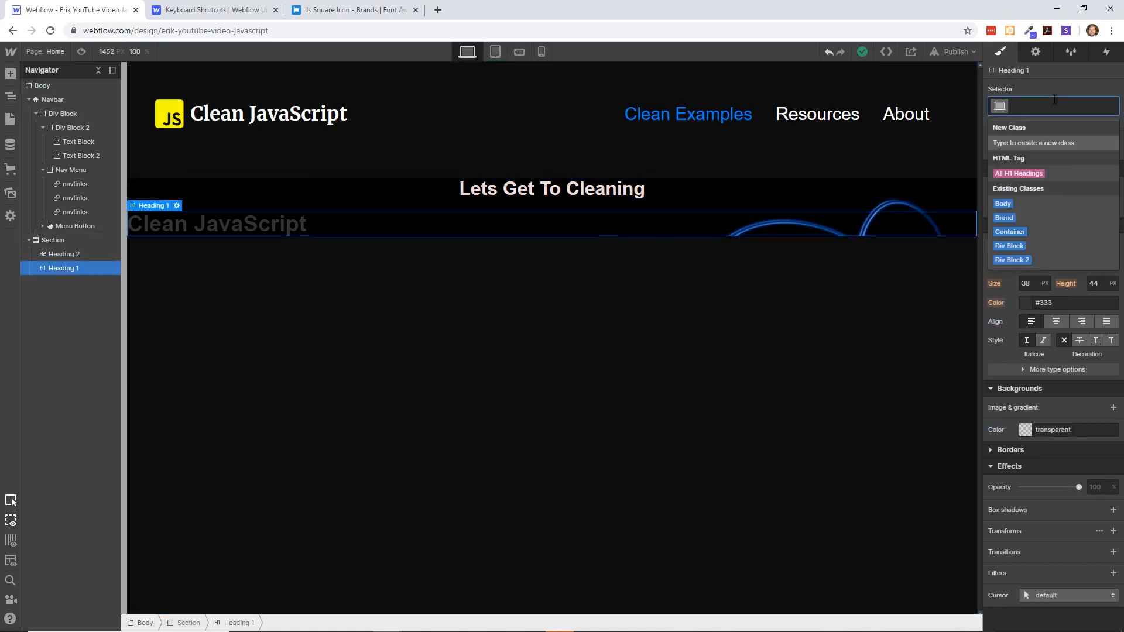
type("topheadings")
key("Return")
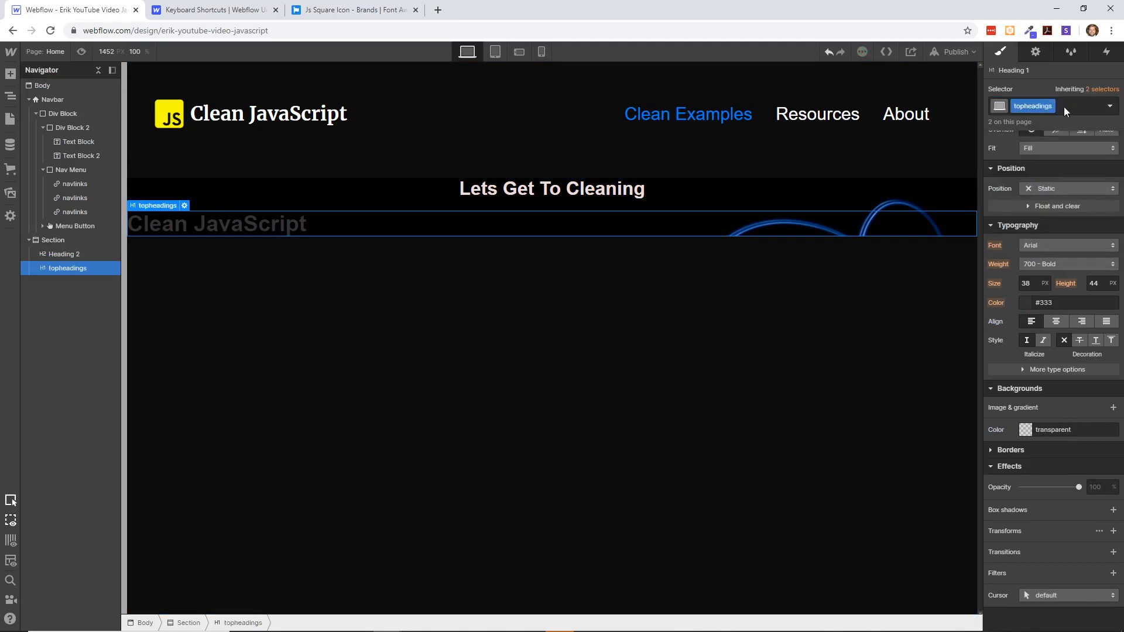
- Remove the "topheadings" class from the "Clean JavaScript" heading
left_click(621, 194)
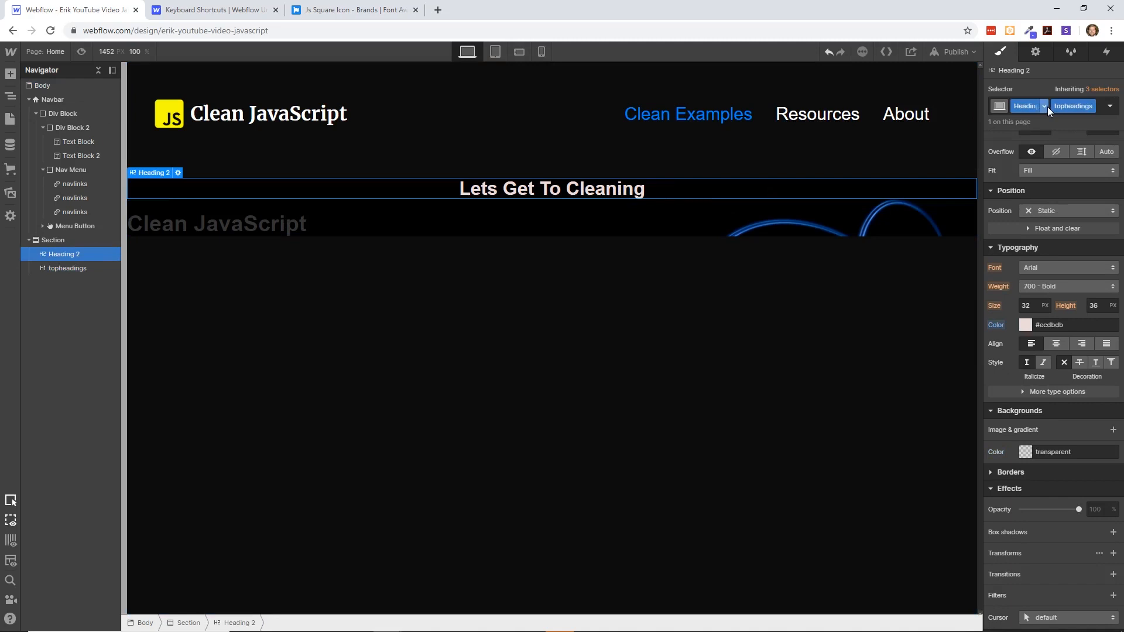
left_click(533, 223)
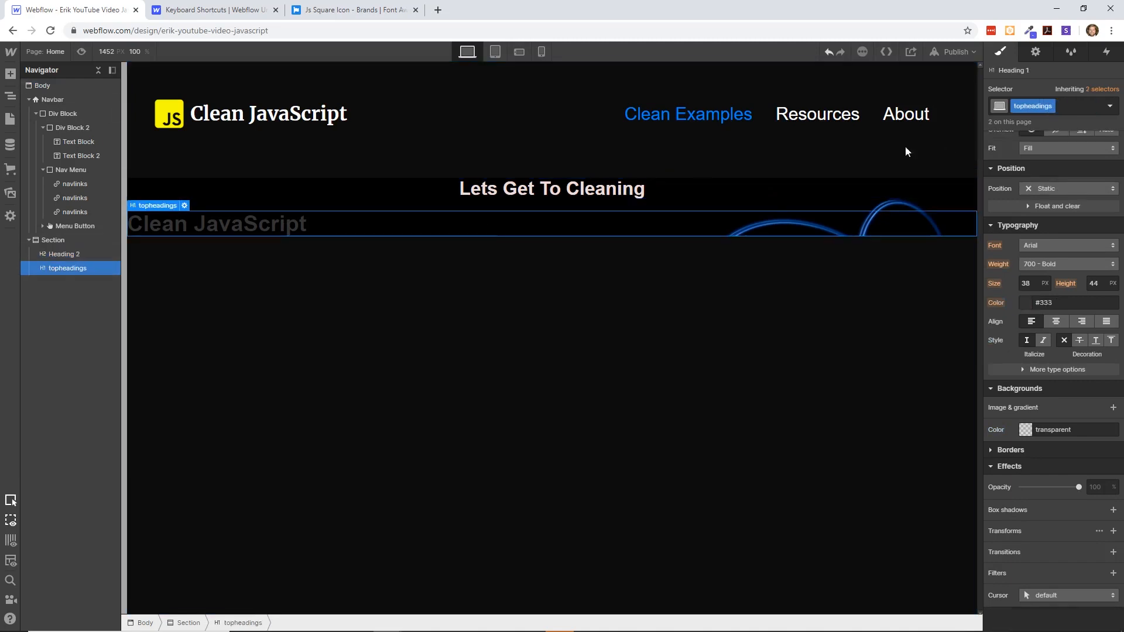
left_click(1053, 107)
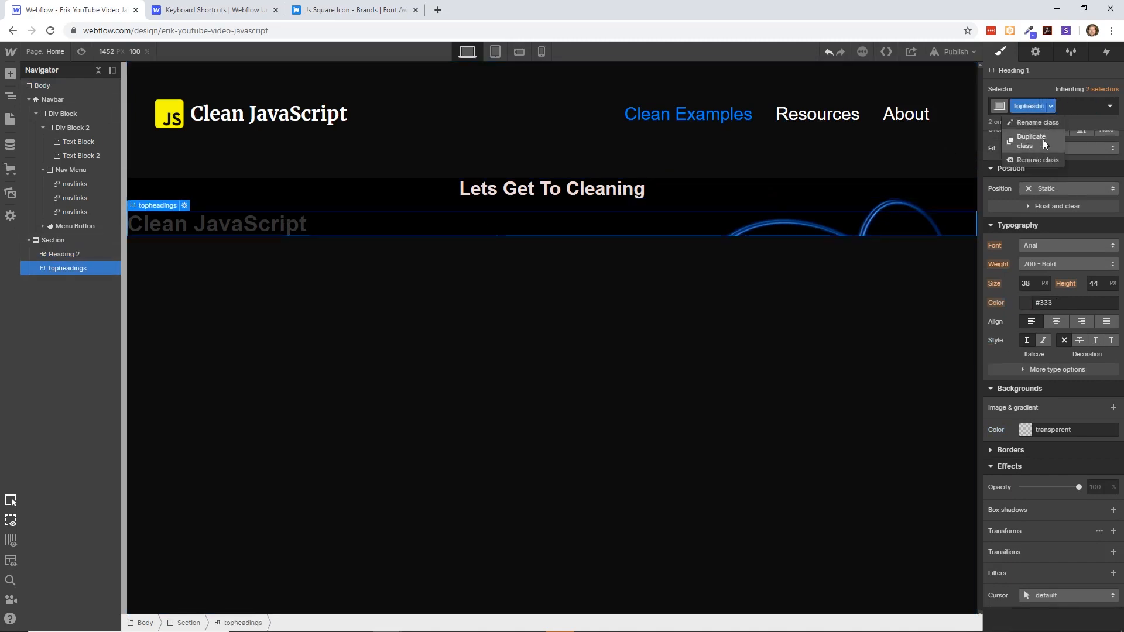
left_click(1041, 159)
- Apply the existing "Heading" class to the "Clean JavaScript" heading in the section
left_click(1046, 108)
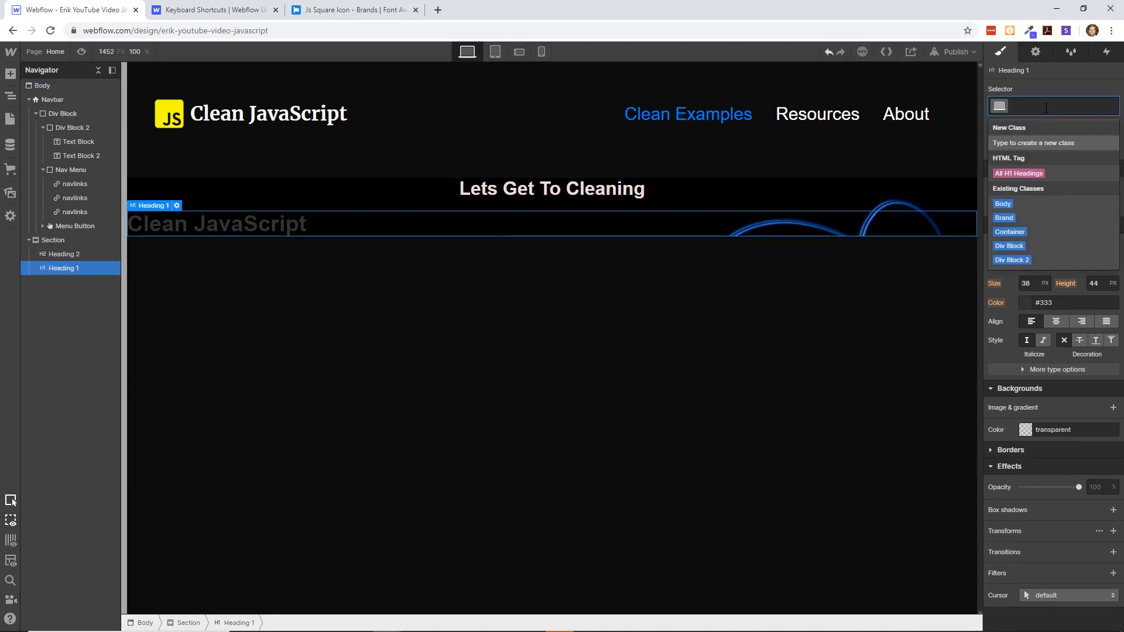
type("ha")
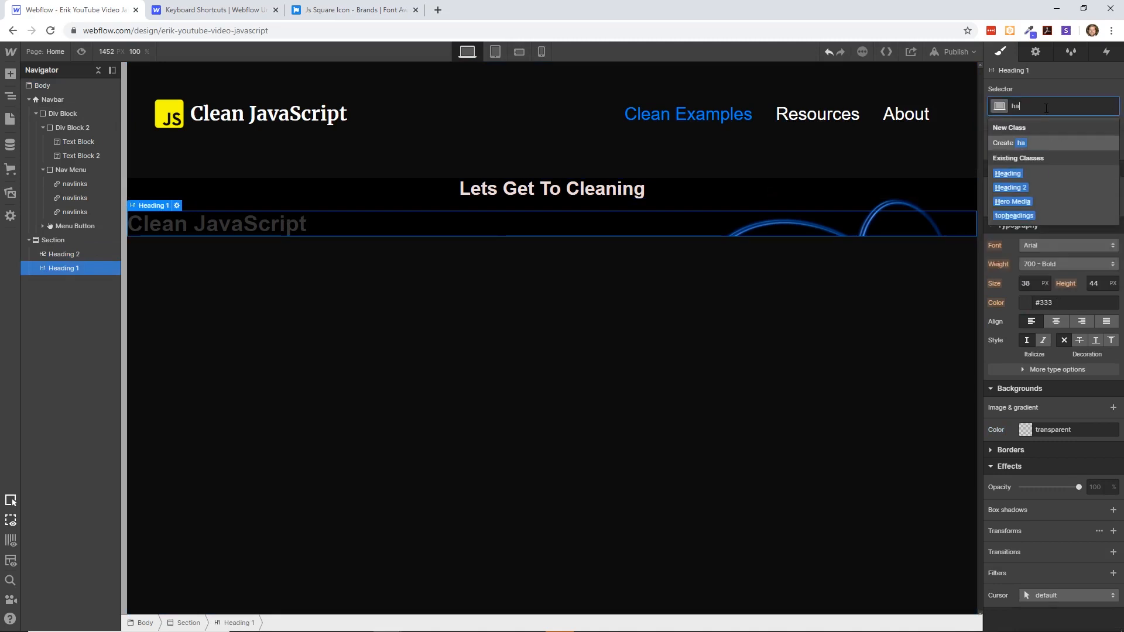
left_click(1006, 174)
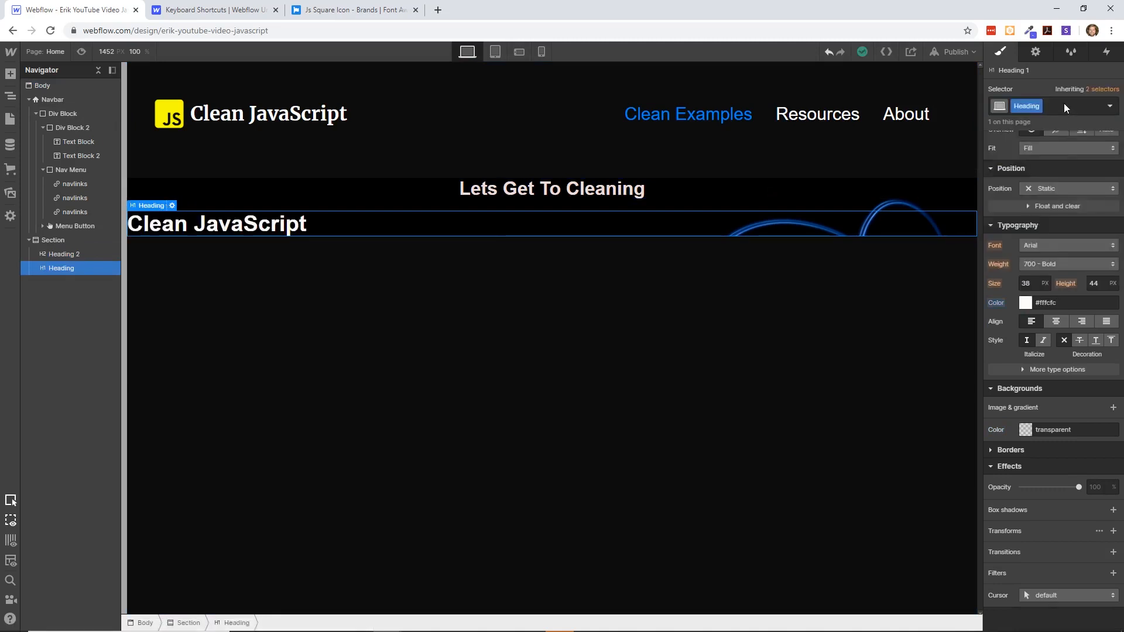
left_click(871, 281)
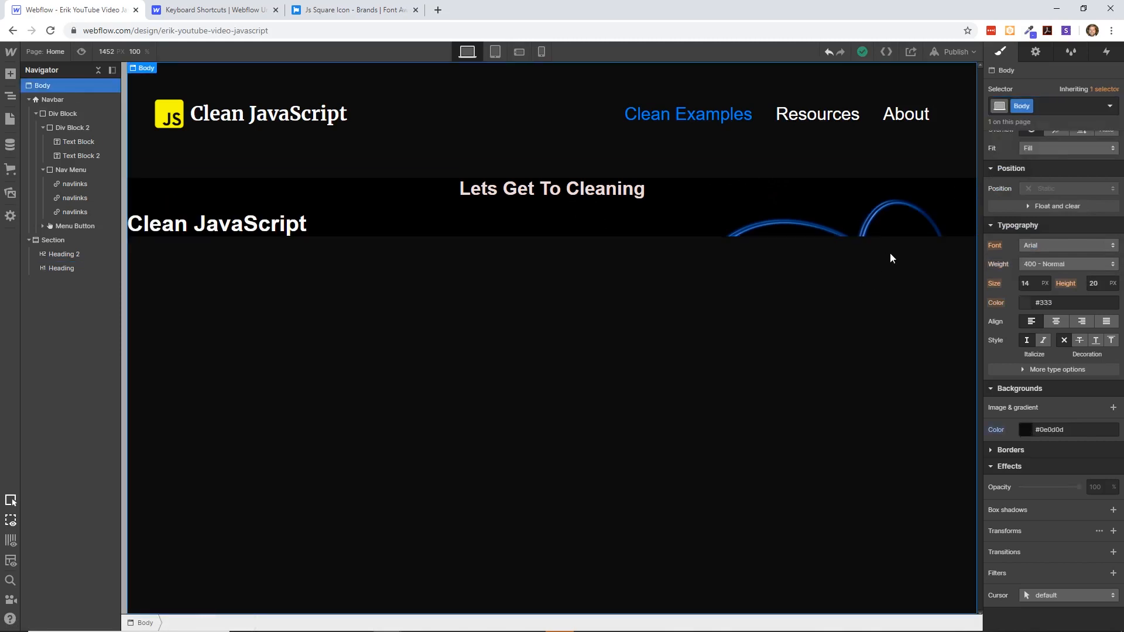
- Set the "Clean JavaScript" heading to a flex layout with justify set to center
left_click(513, 195)
left_click(507, 220)
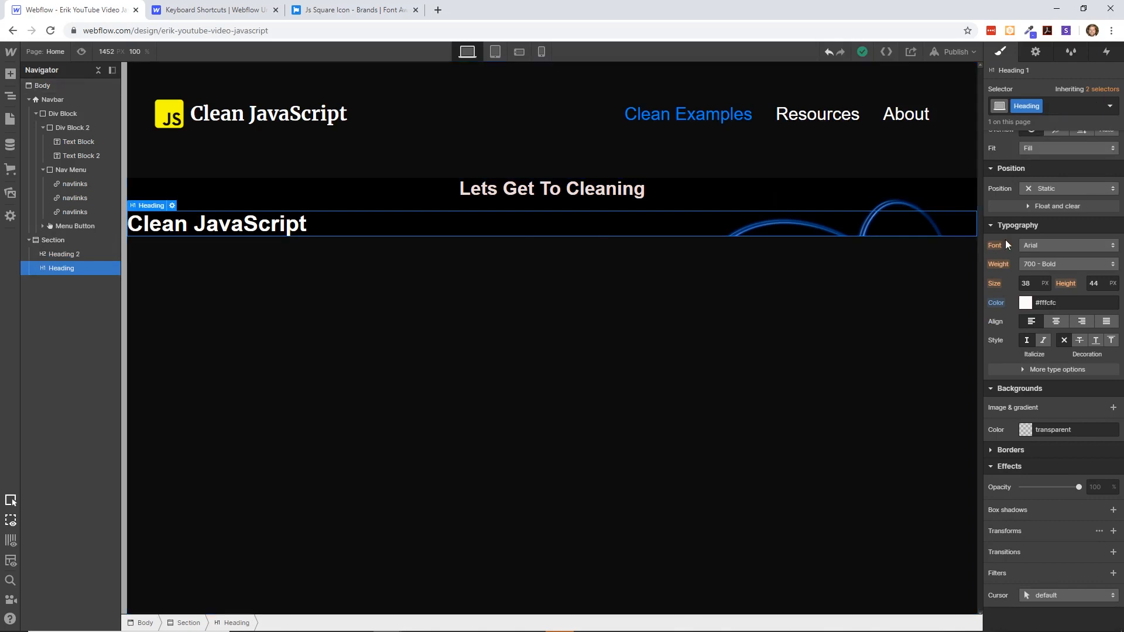
scroll(1061, 302, "up", 5)
left_click(1044, 159)
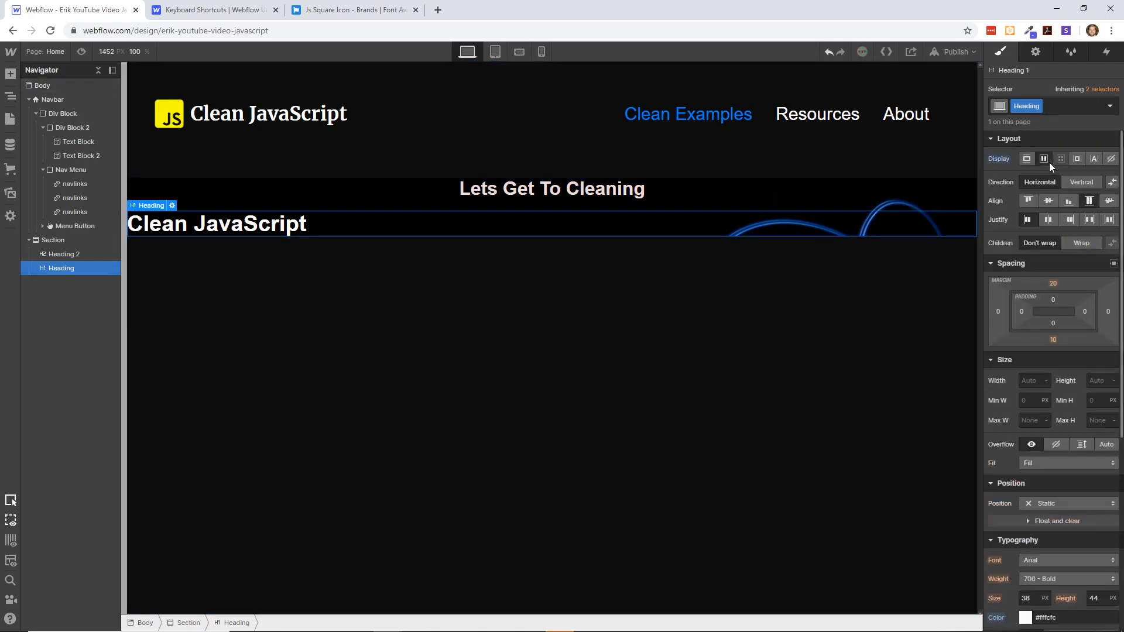
left_click(1049, 220)
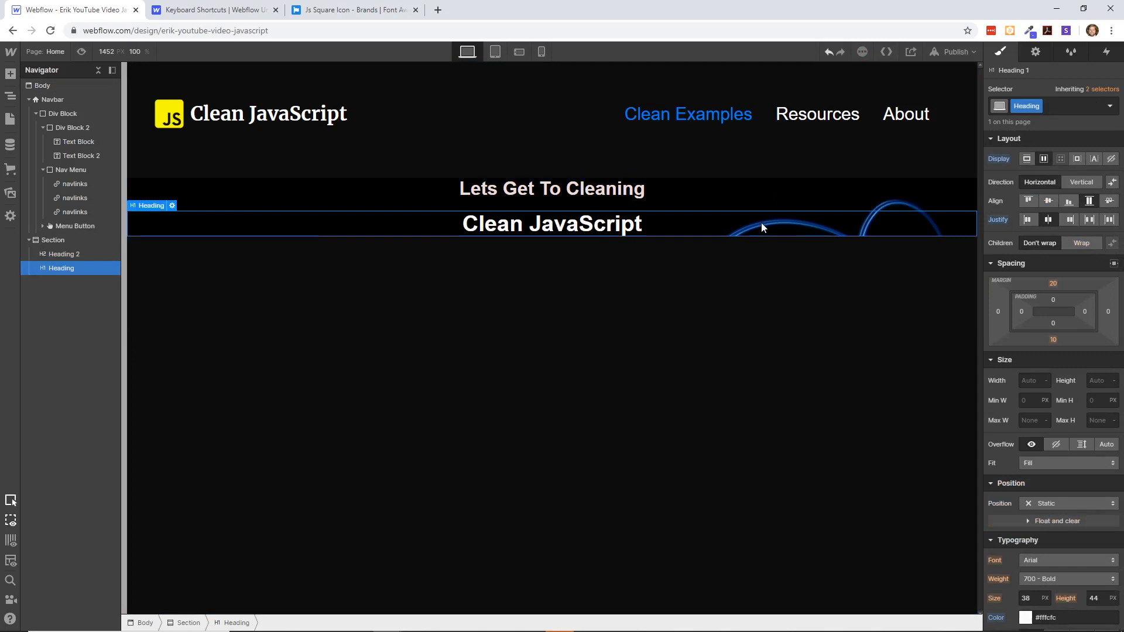
- Increase the font size of the "Clean JavaScript" heading to 73 px
scroll(1035, 360, "down", 5)
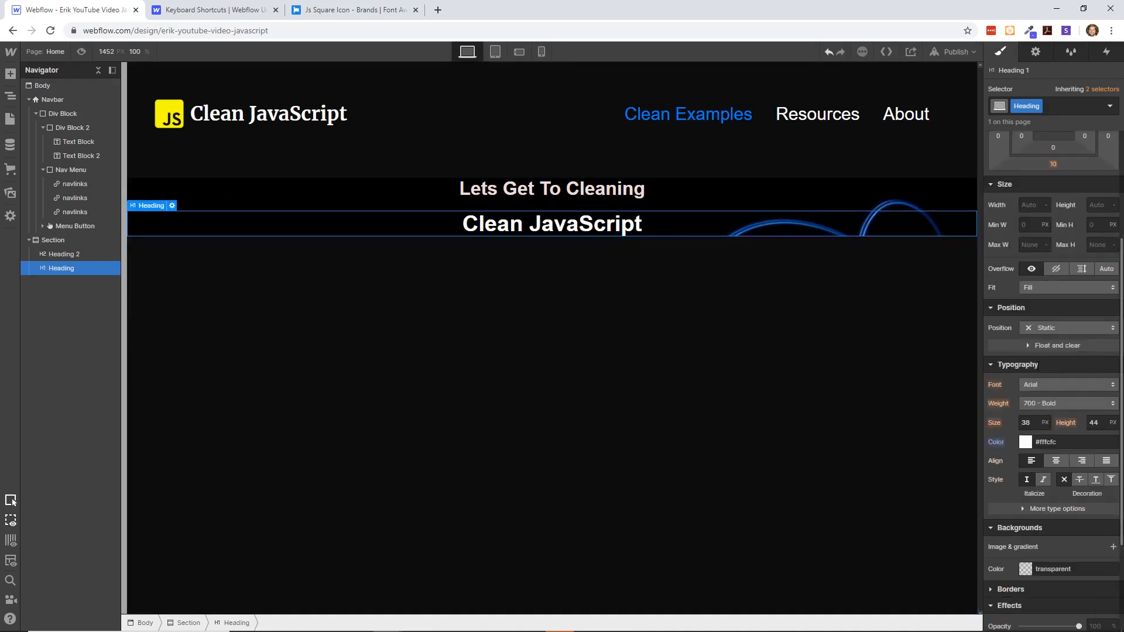
left_click(1043, 284)
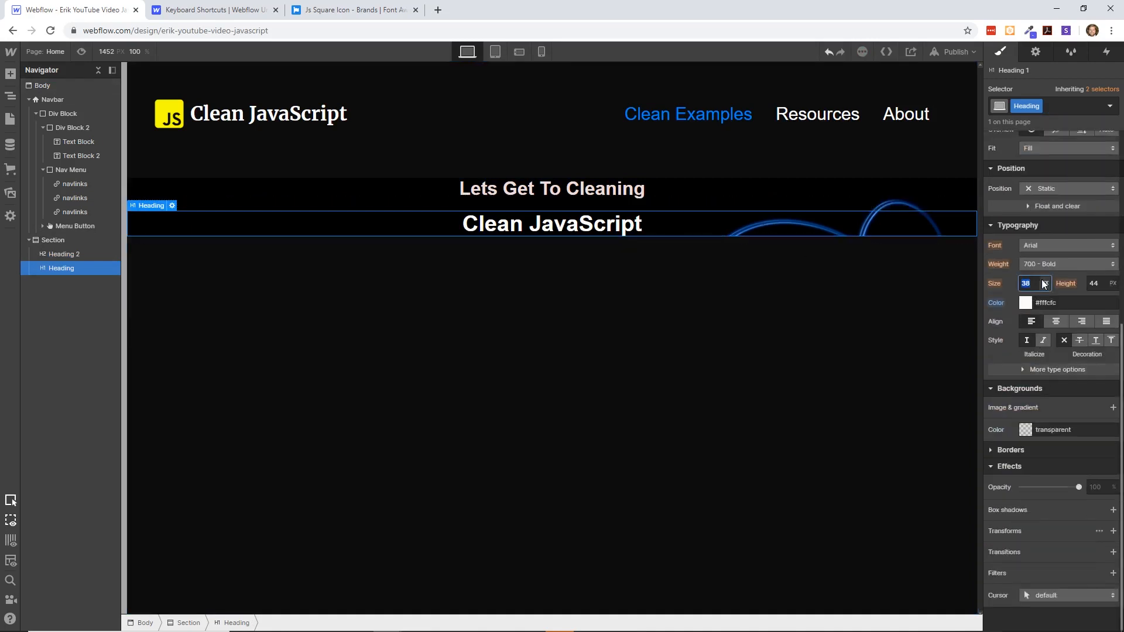
key("Up")
key("Up")
key("Up")
key("Up")
key("Up")
key("Up")
key("Up")
key("Up")
key("Up")
key("Up")
key("Up")
key("Up")
key("Up")
key("Up")
key("Up")
key("Up")
key("Up")
key("Up")
key("Up")
key("Up")
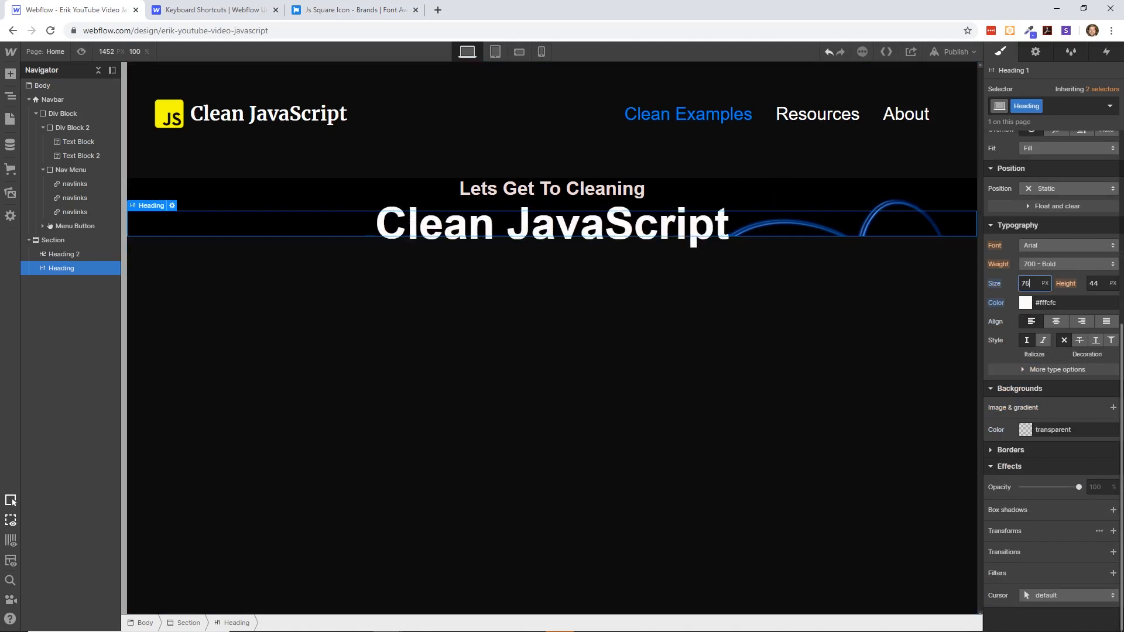
key("Up")
key("Up")
key("Up")
key("Up")
key("Up")
key("Up")
key("Up")
key("Up")
key("Up")
key("Up")
key("Up")
key("Up")
key("Up")
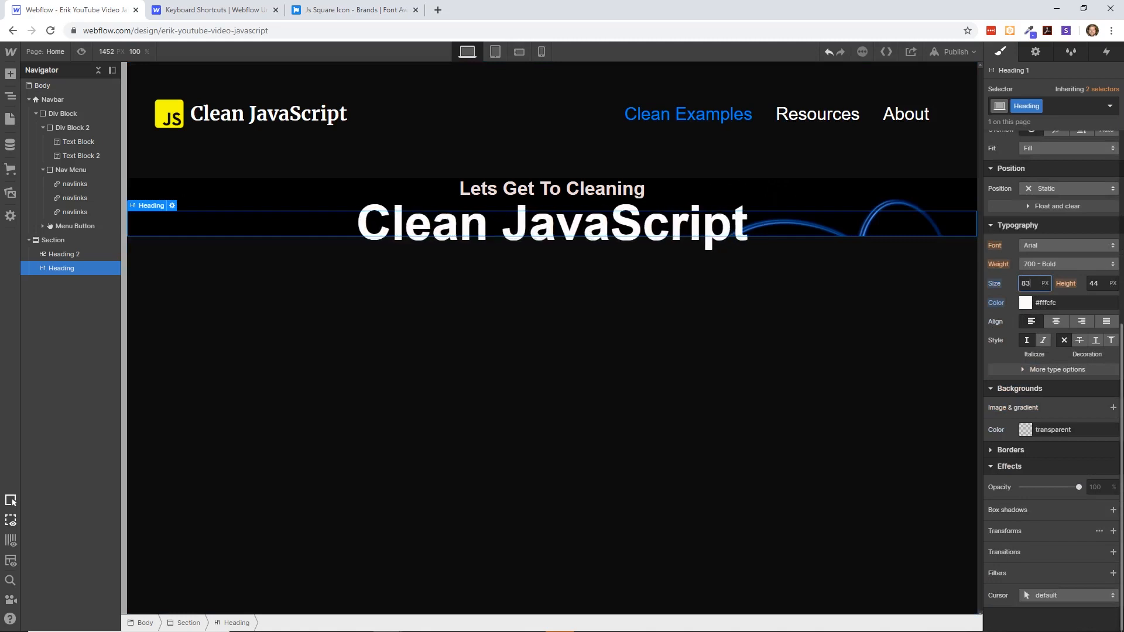
key("Down")
key("Down")
key("Down")
key("Down")
key("Down")
key("Down")
key("Down")
key("Down")
key("Down")
key("Down")
key("Down")
key("Down")
key("Down")
key("Down")
key("Down")
key("Down")
key("Down")
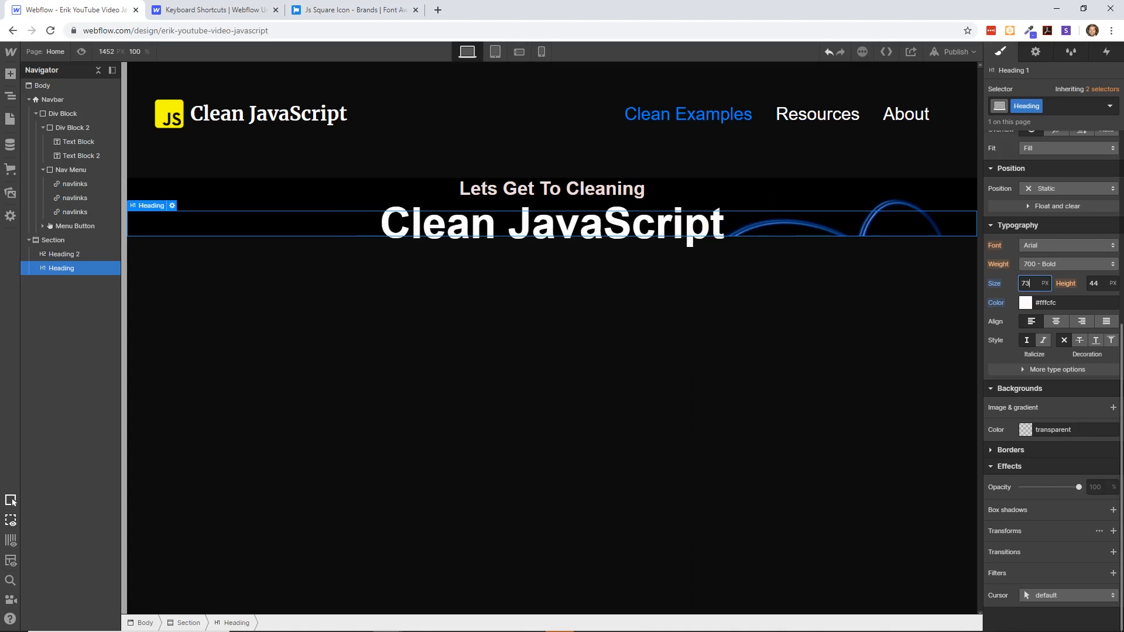
left_click(678, 346)
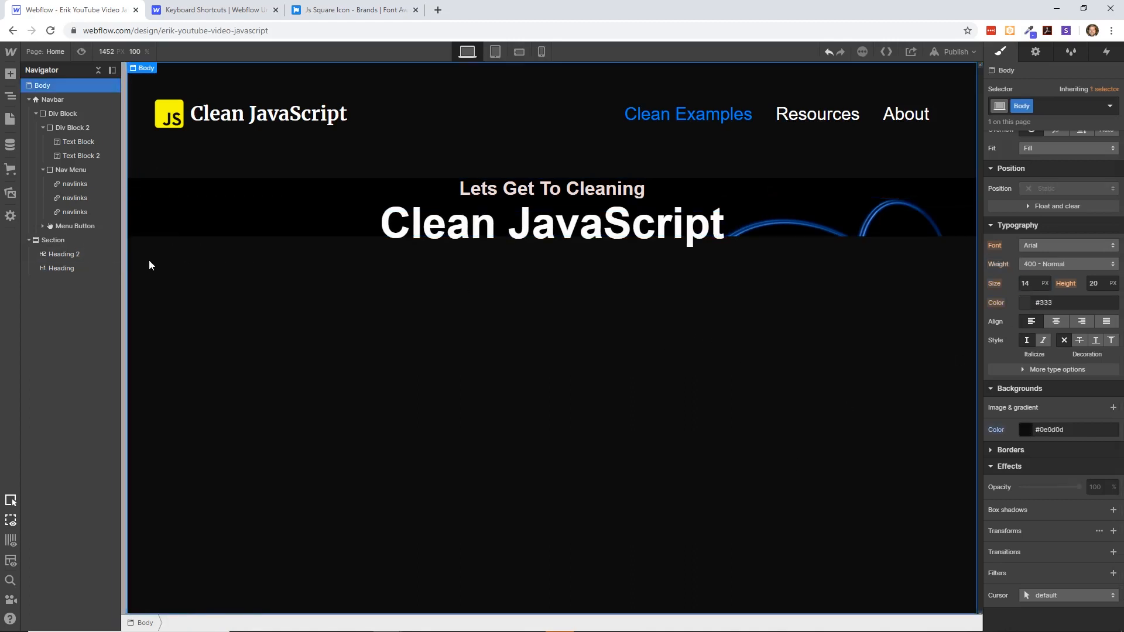
- Add a paragraph element, nest it in the section below the headings, and duplicate it
key("ctrl+e")
type("text")
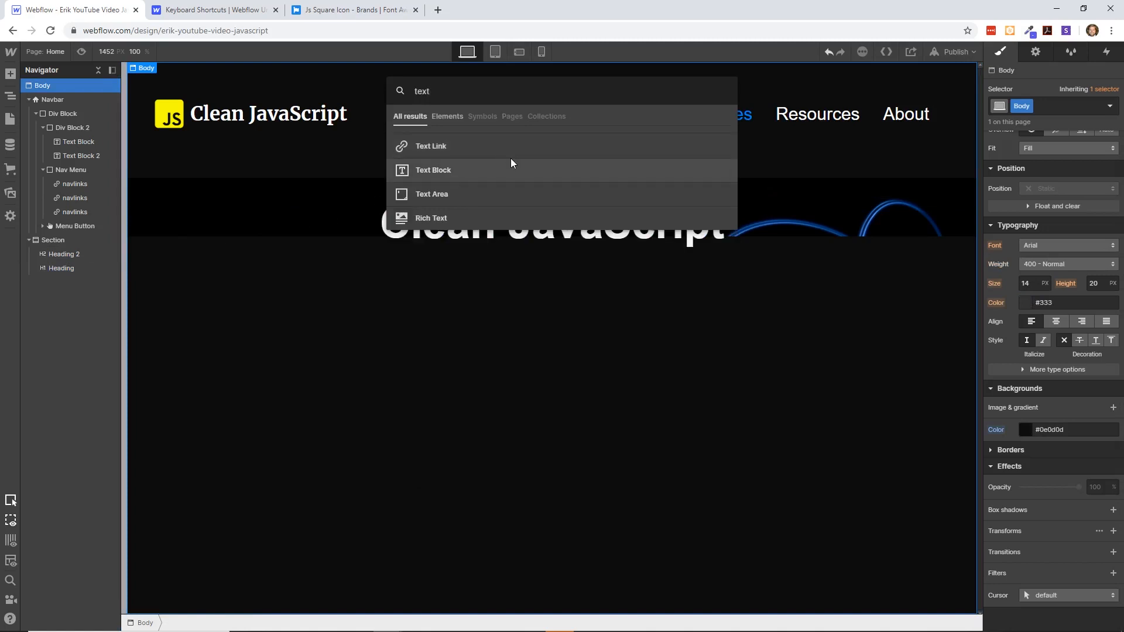
key("BackSpace")
key("BackSpace")
key("BackSpace")
key("BackSpace")
type("par")
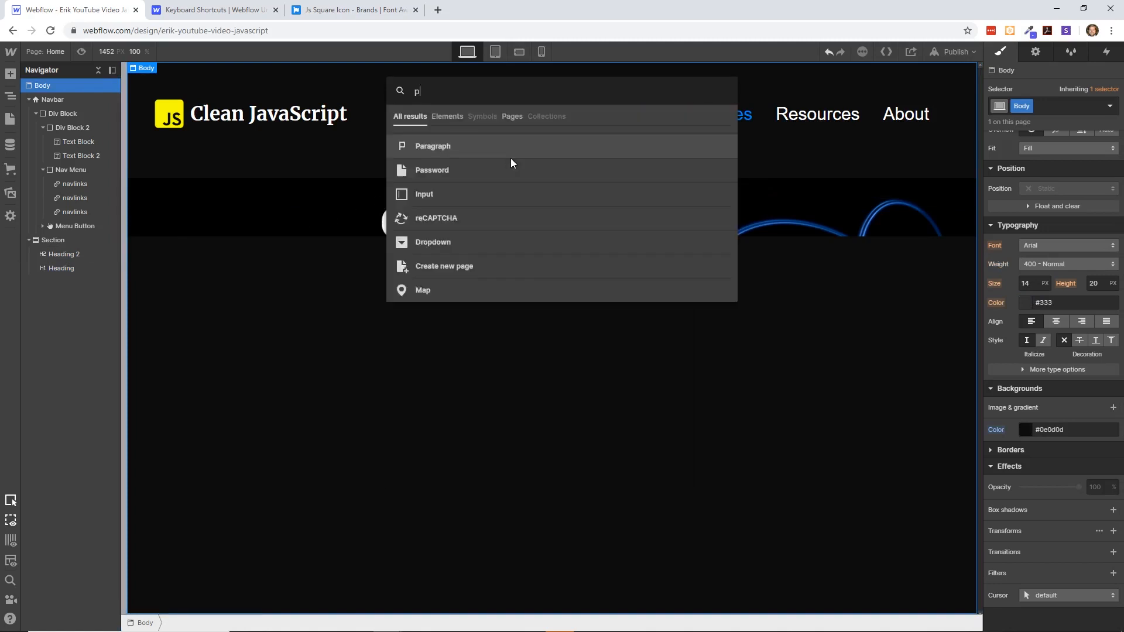
left_click(492, 146)
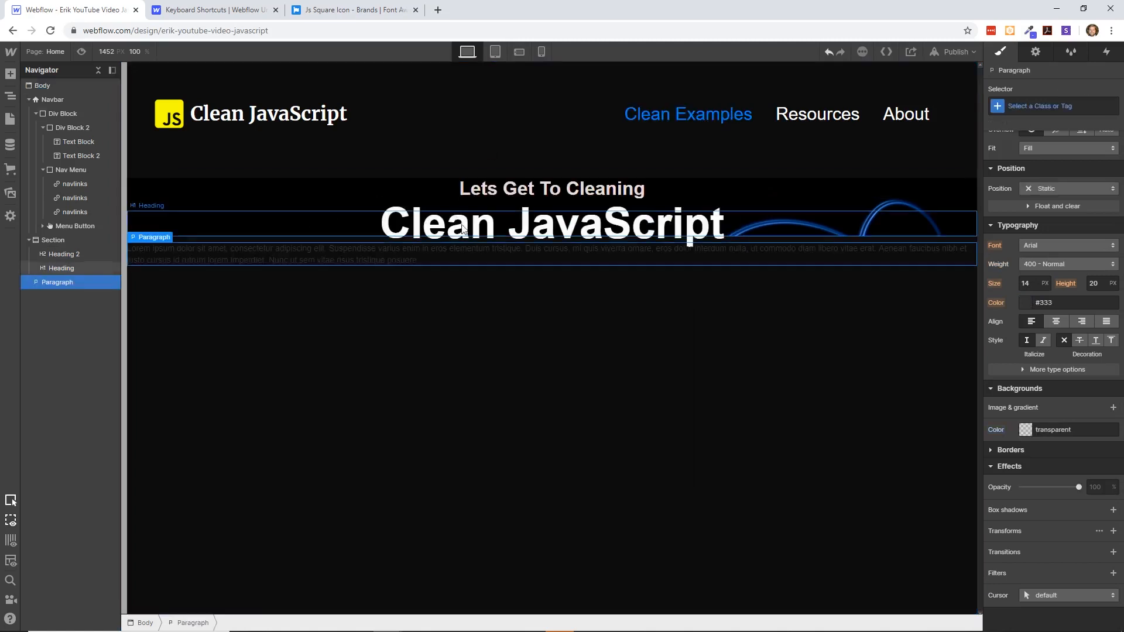
left_click_drag(66, 283, 100, 289)
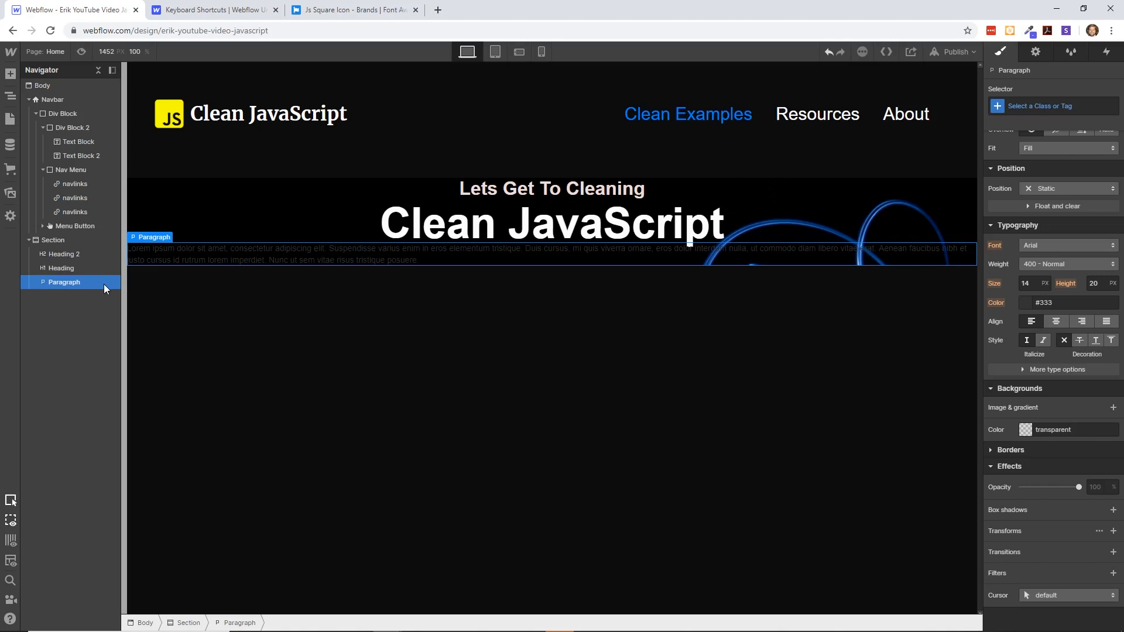
key("ctrl+d")
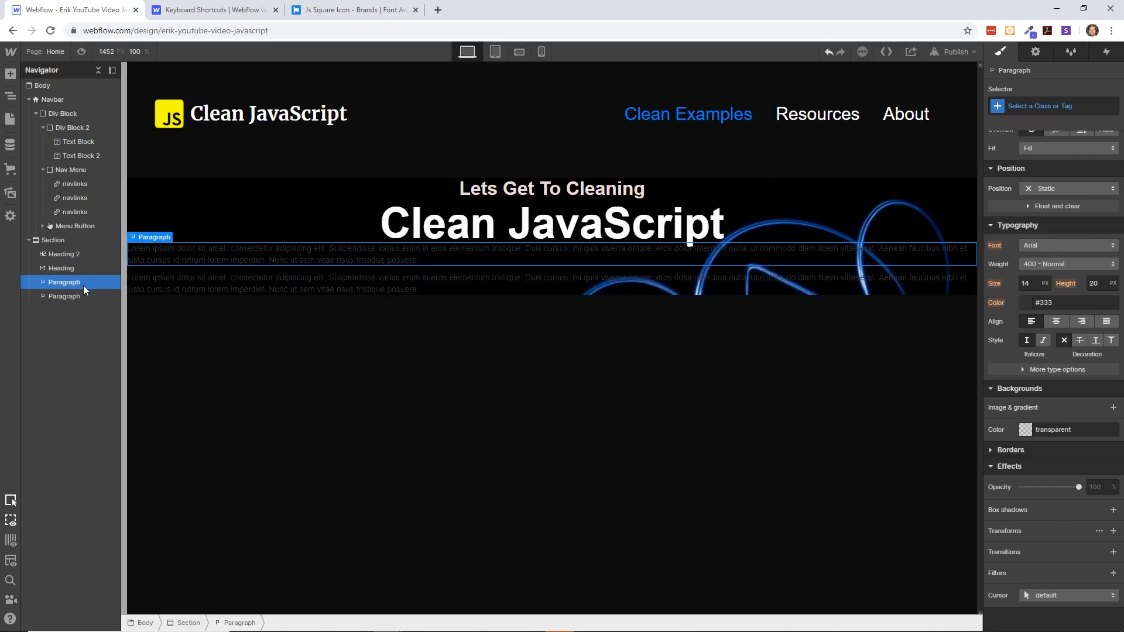
left_click(262, 255)
- Add a div block to the section and nest both headings in it, with "Clean JavaScript" above "Lets Get To Cleaning"
left_click(446, 206)
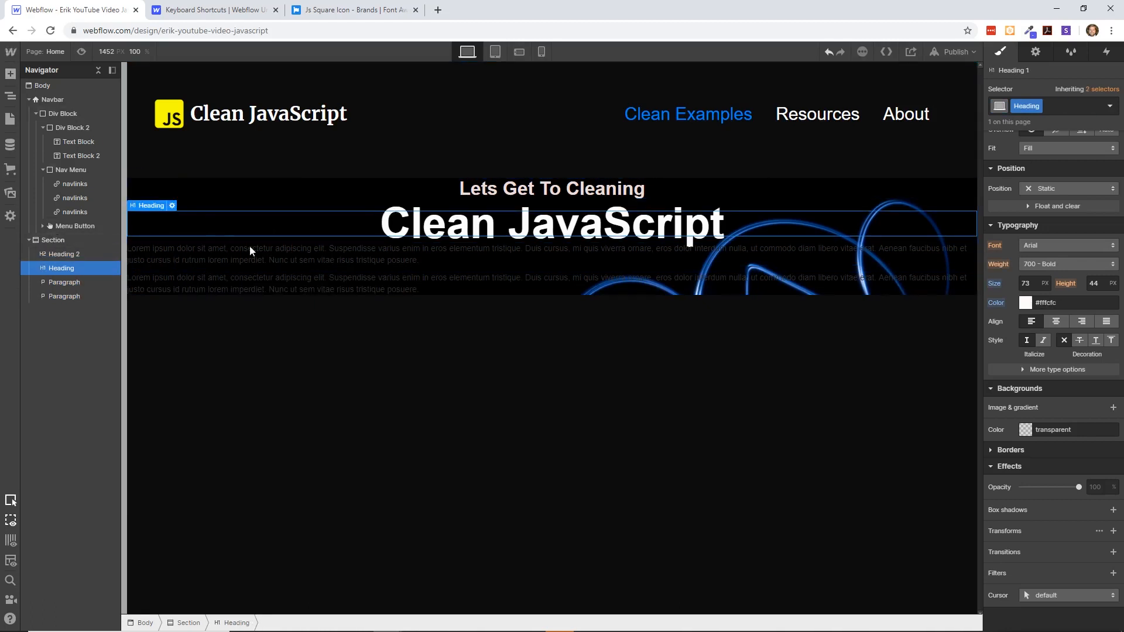
key("ctrl+e")
type("d")
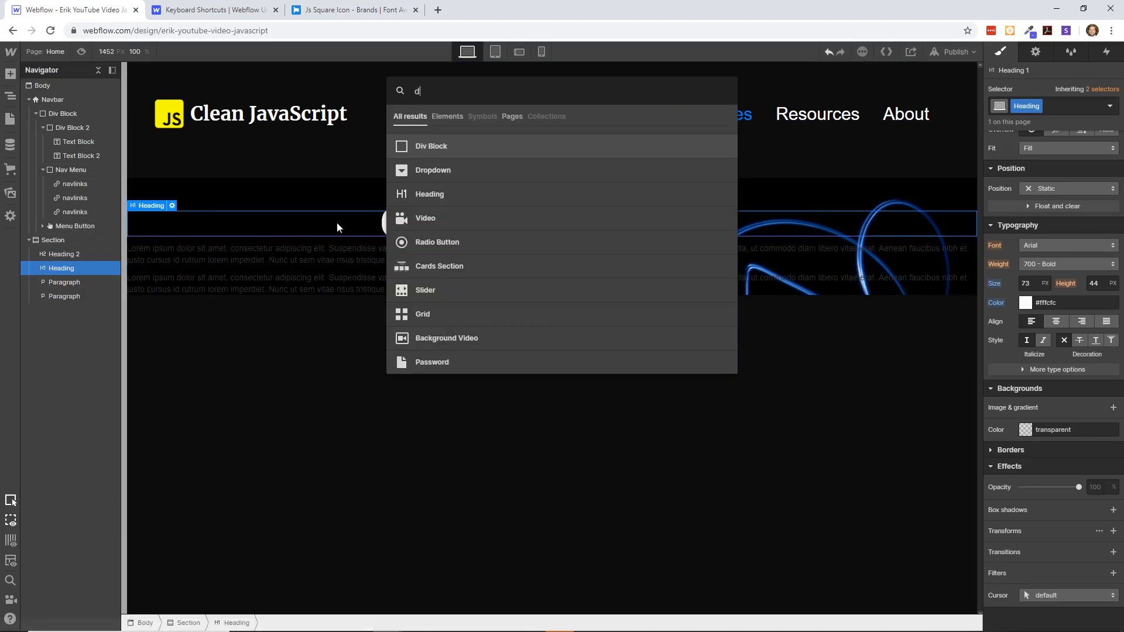
left_click(451, 146)
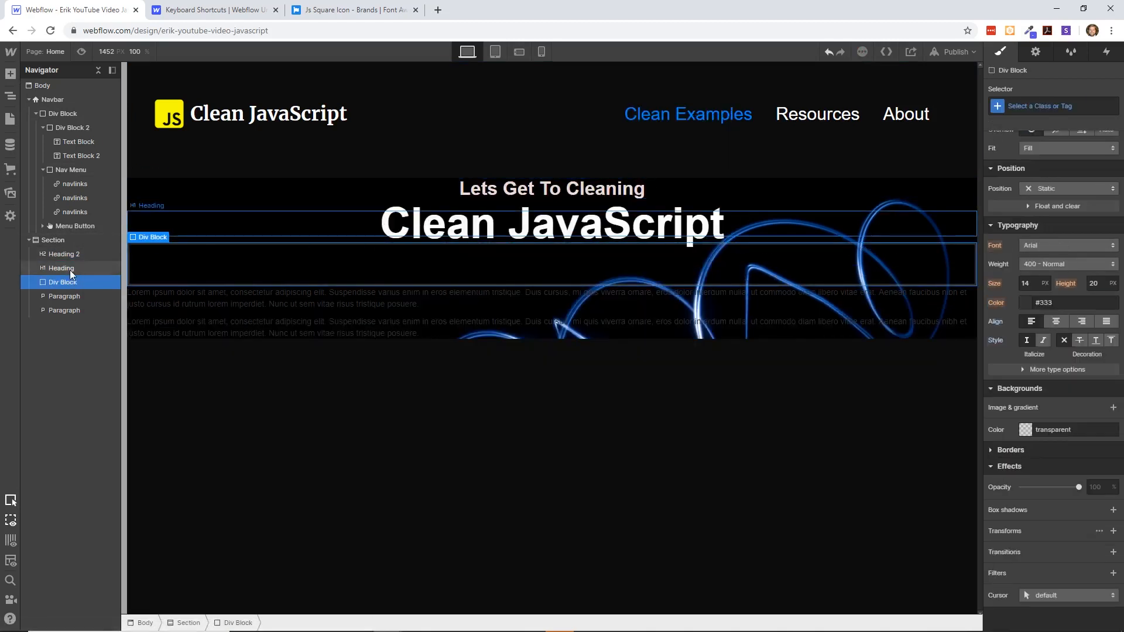
mouse_move(68, 261)
left_mouse_down()
mouse_move(68, 283)
mouse_move(61, 274)
left_mouse_up()
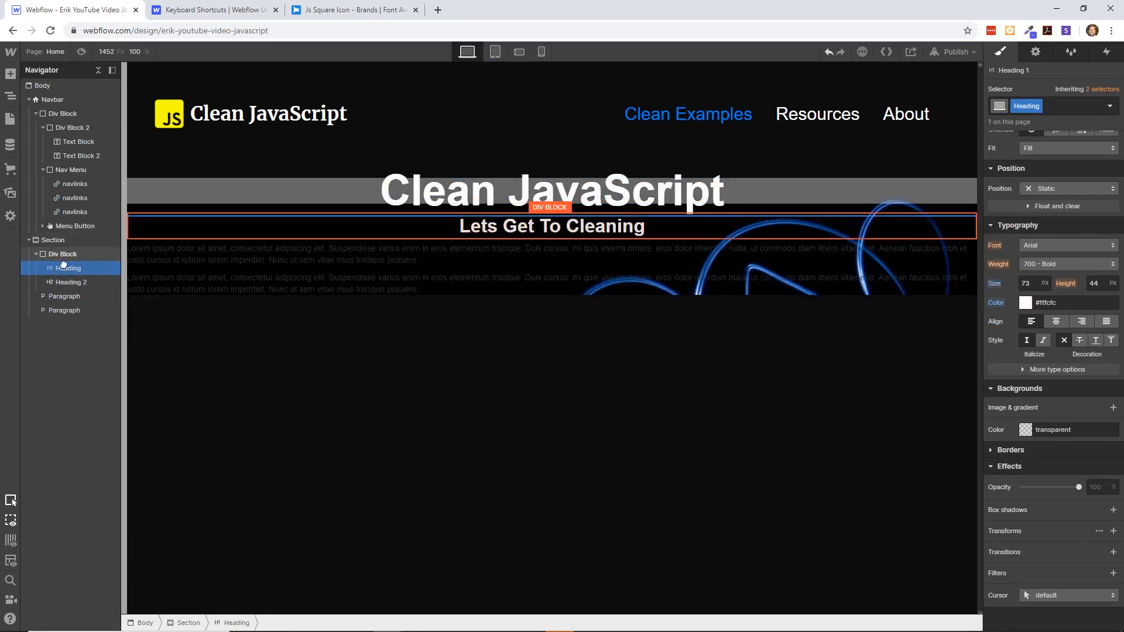
left_click(606, 338)
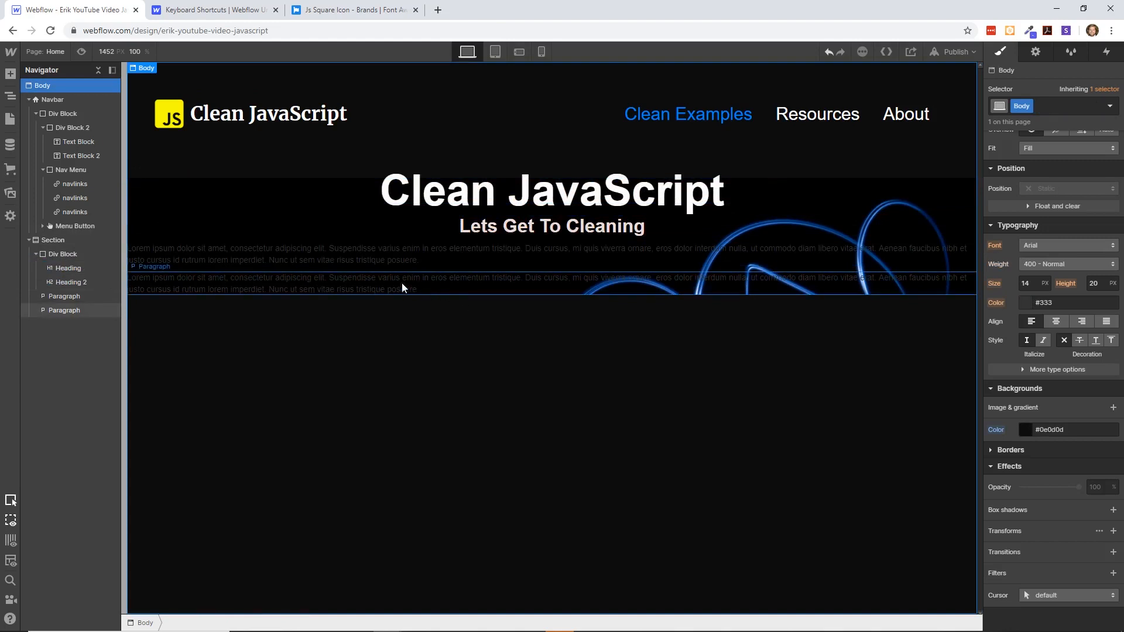
- Set the bottom margin of the div block holding the two headings to 76 px
left_click(76, 254)
scroll(1077, 356, "up", 4)
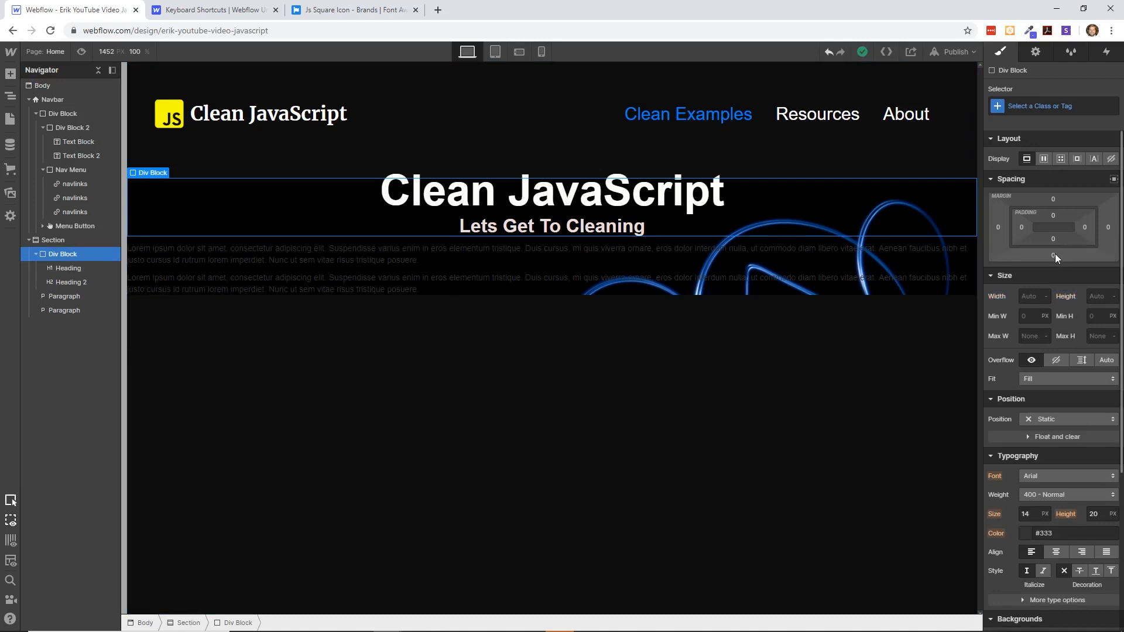
left_click_drag(1054, 257, 1055, 372)
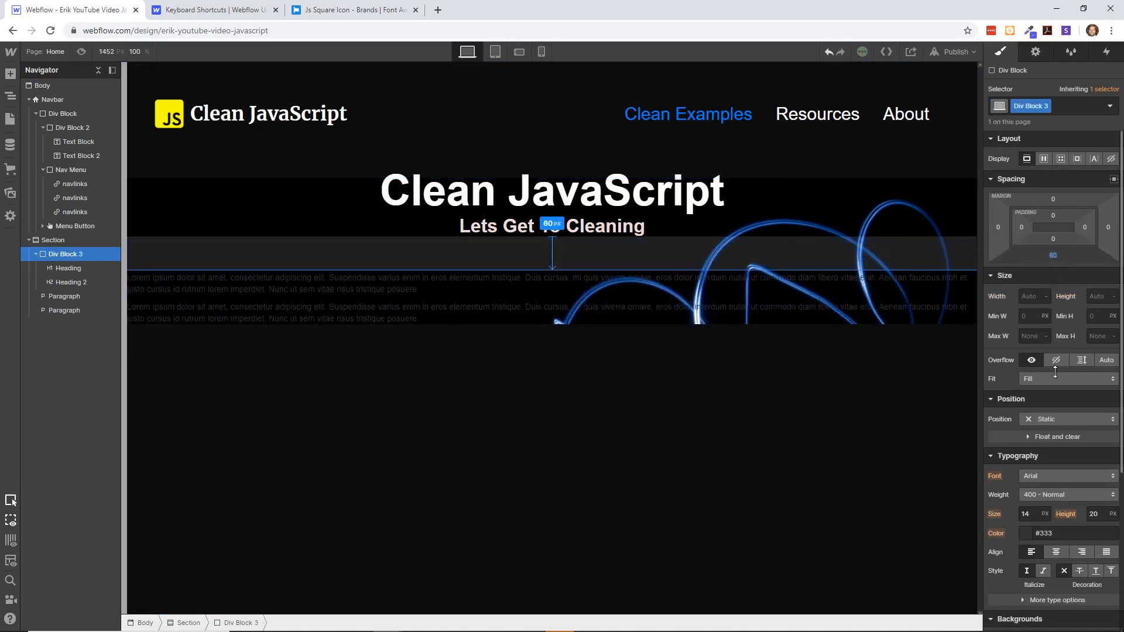
left_click(672, 391)
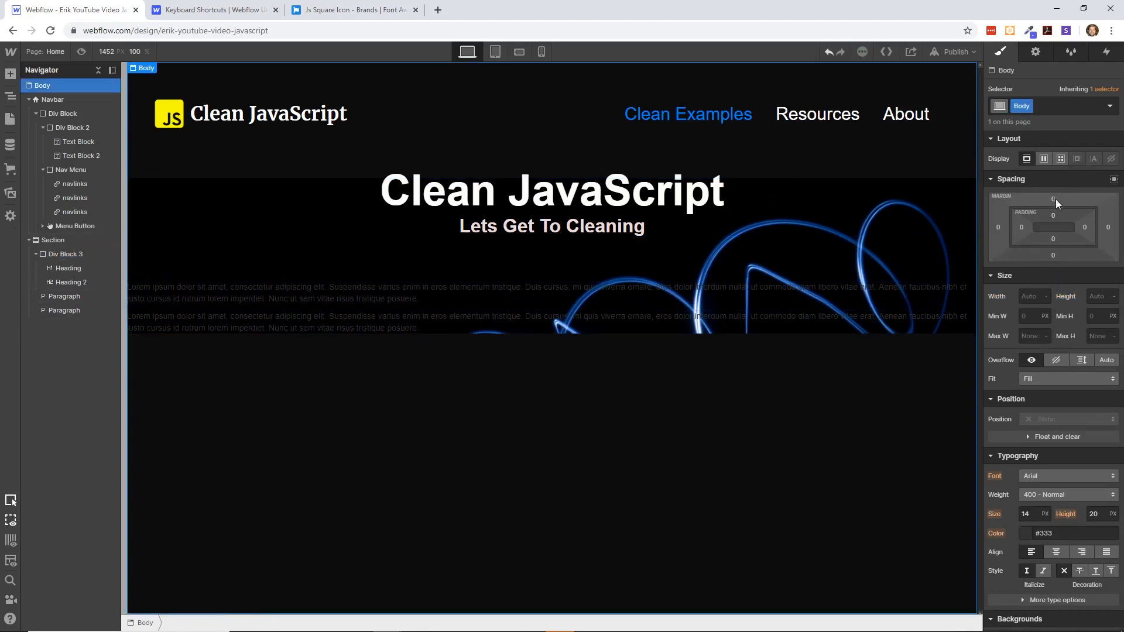
- Set the top margin of the div block holding the two headings to 55 px
left_click_drag(1055, 199, 1052, 106)
key("ctrl+z")
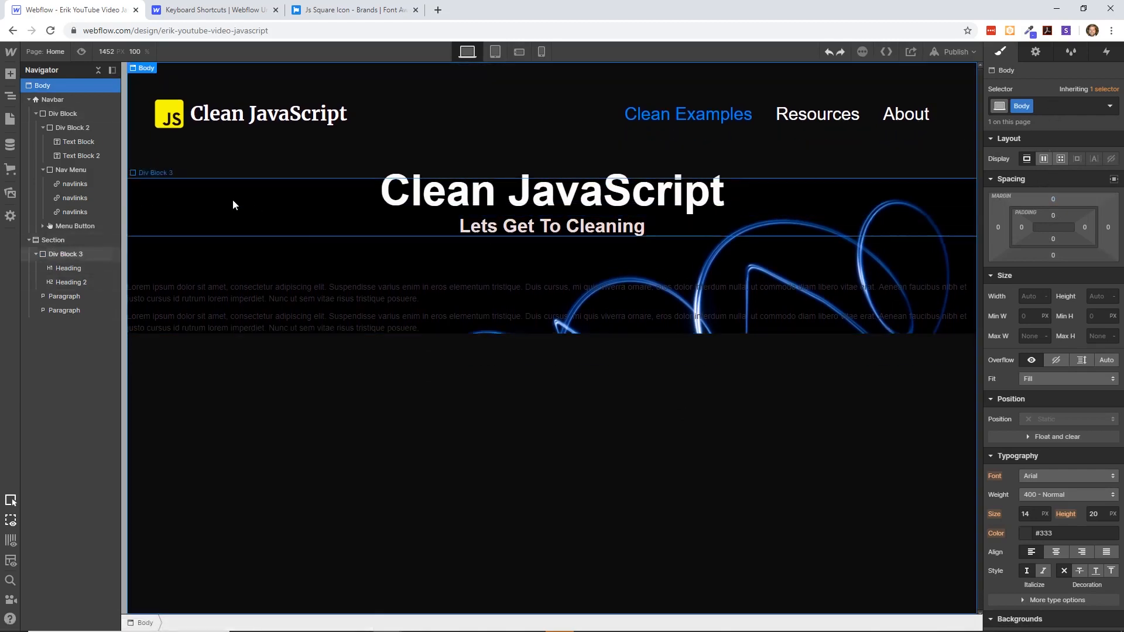
left_click(70, 254)
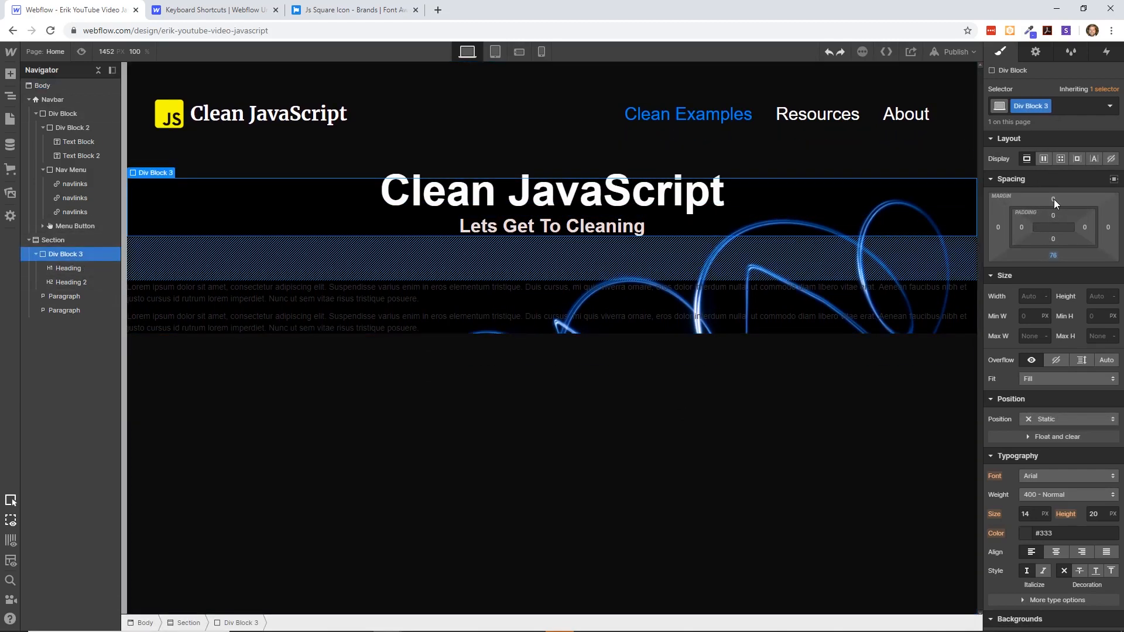
left_click_drag(1053, 199, 1053, 103)
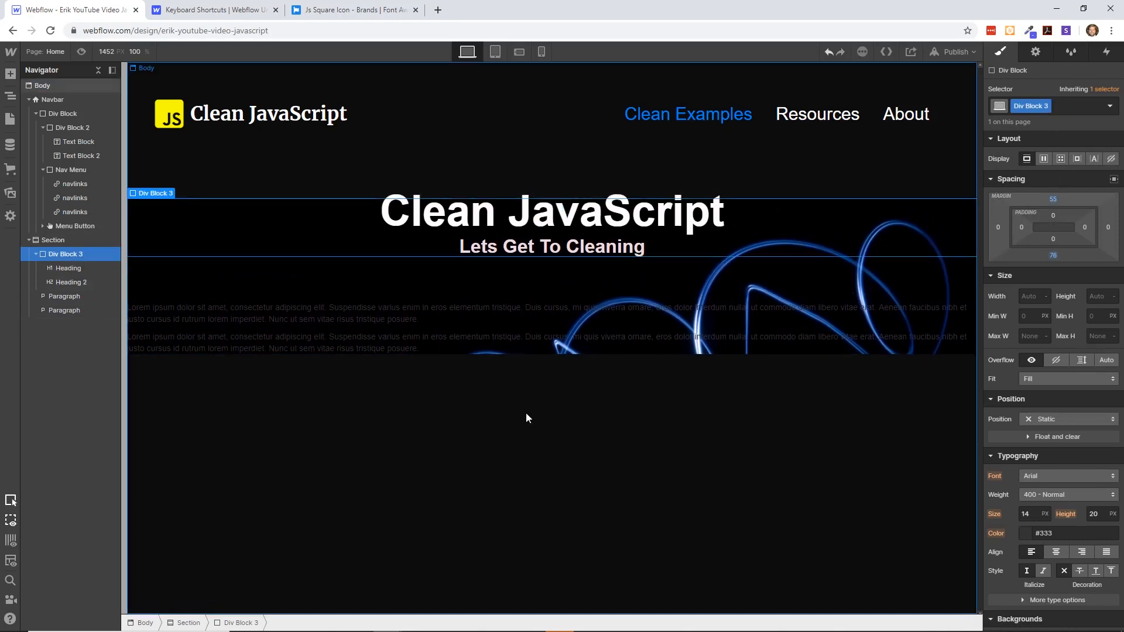
left_click(525, 413)
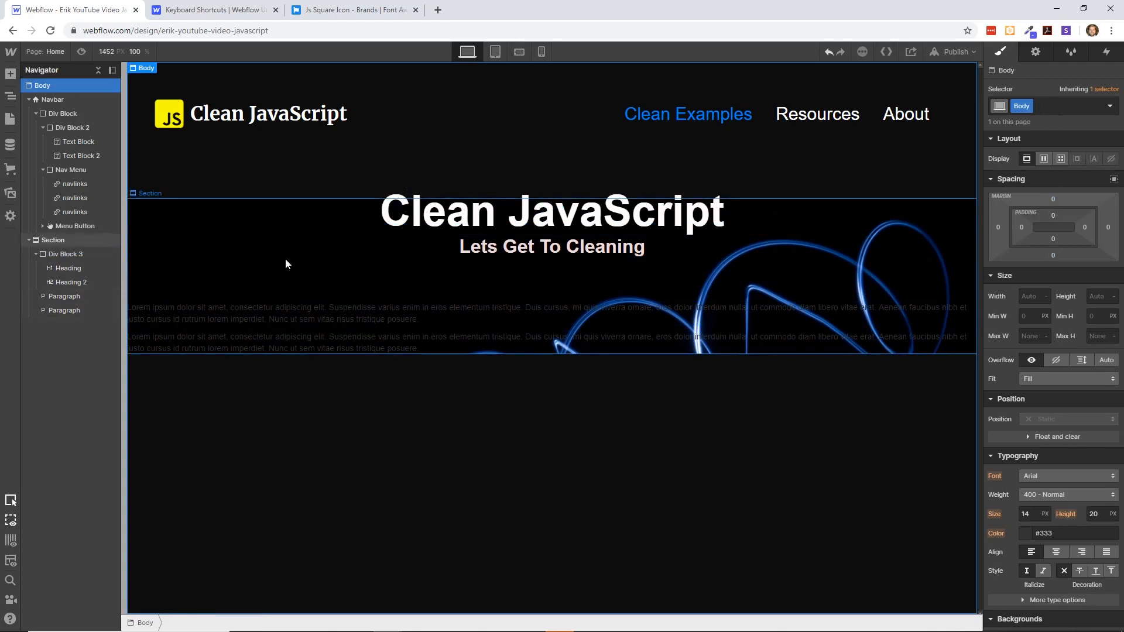
left_click(331, 250)
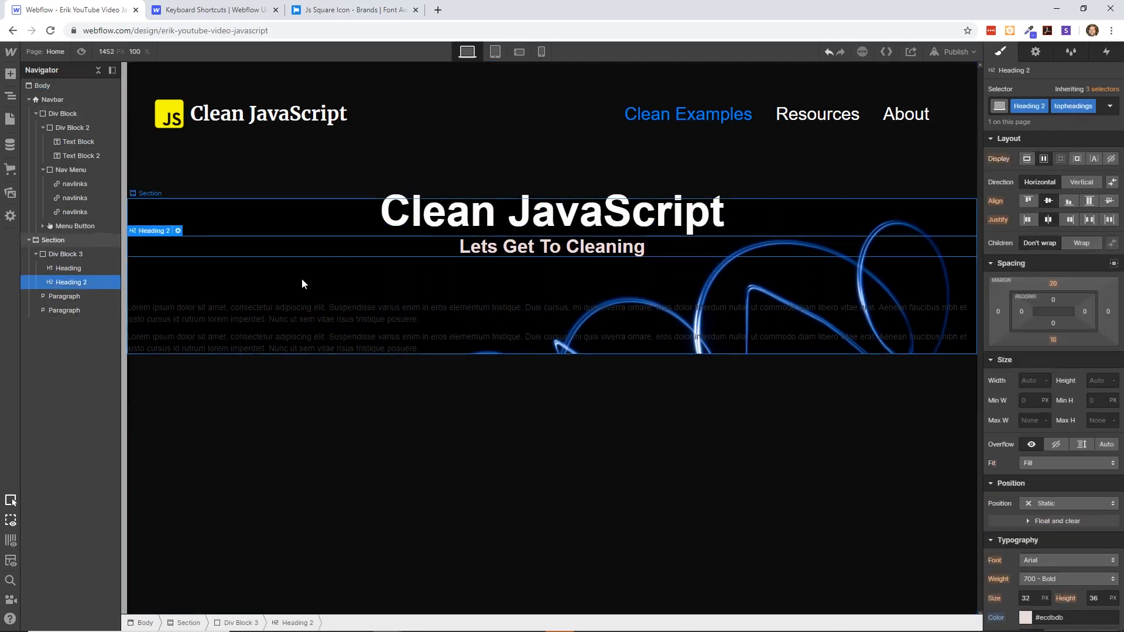
left_click(65, 240)
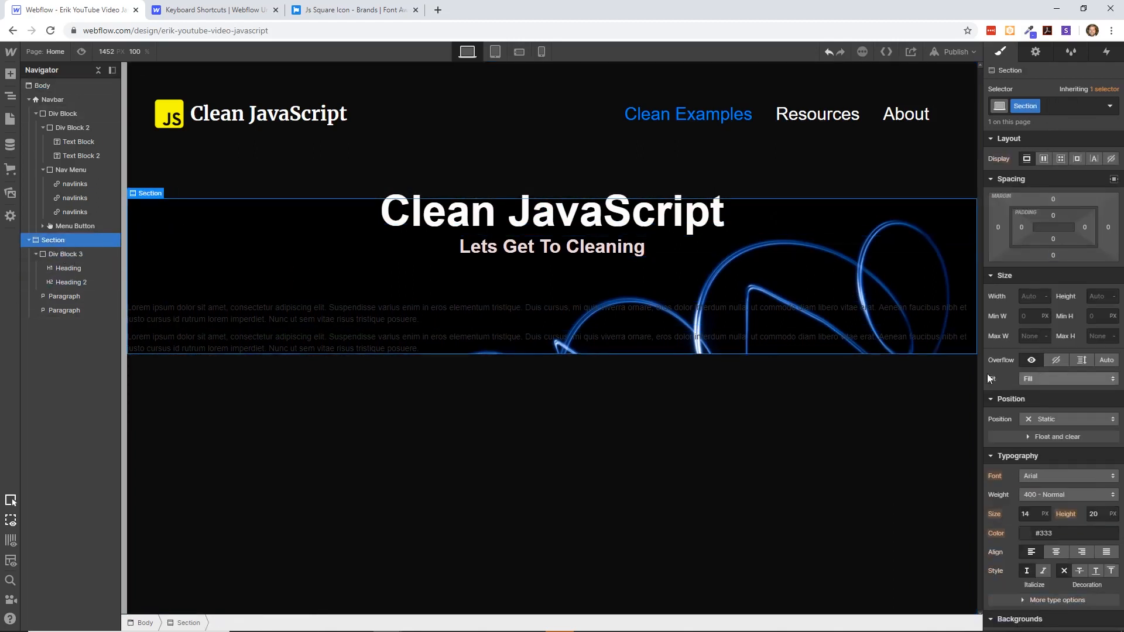
scroll(1016, 412, "down", 4)
scroll(1016, 412, "up", 1)
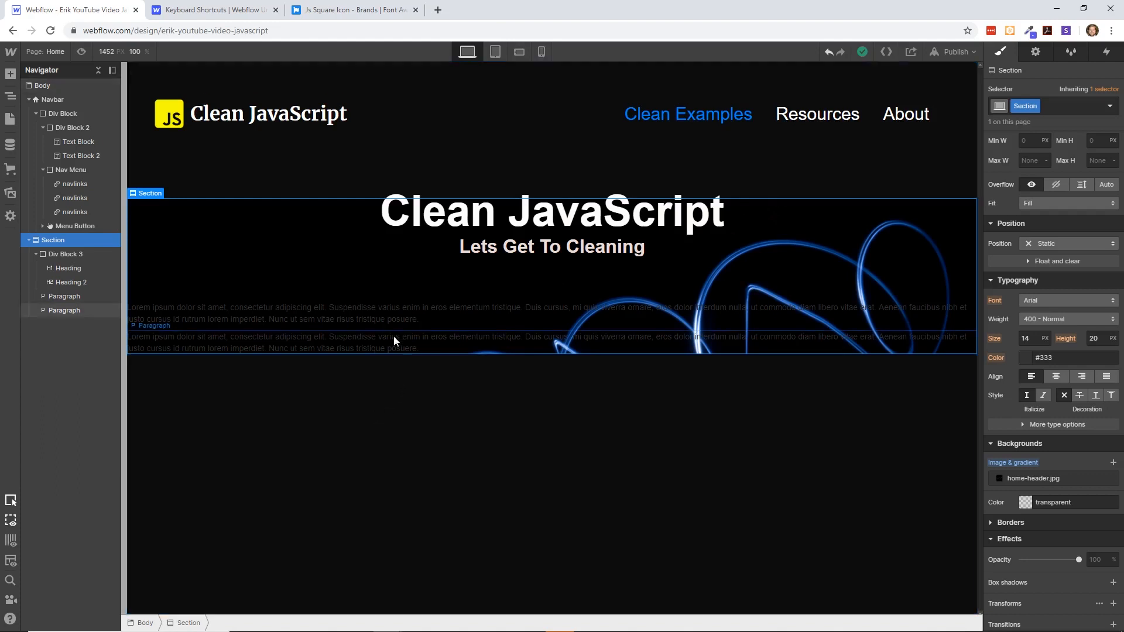
- Try adding equal padding on all sides of the "Clean JavaScript" heading, and undo it
left_click(63, 267)
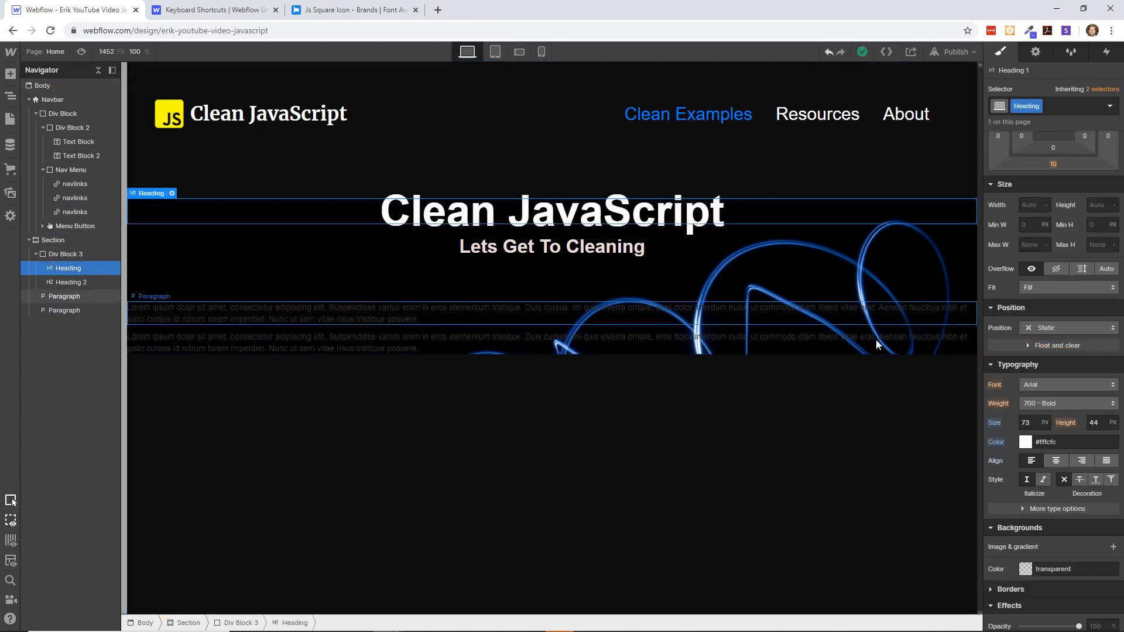
scroll(1063, 258, "up", 1)
scroll(1063, 259, "up", 1)
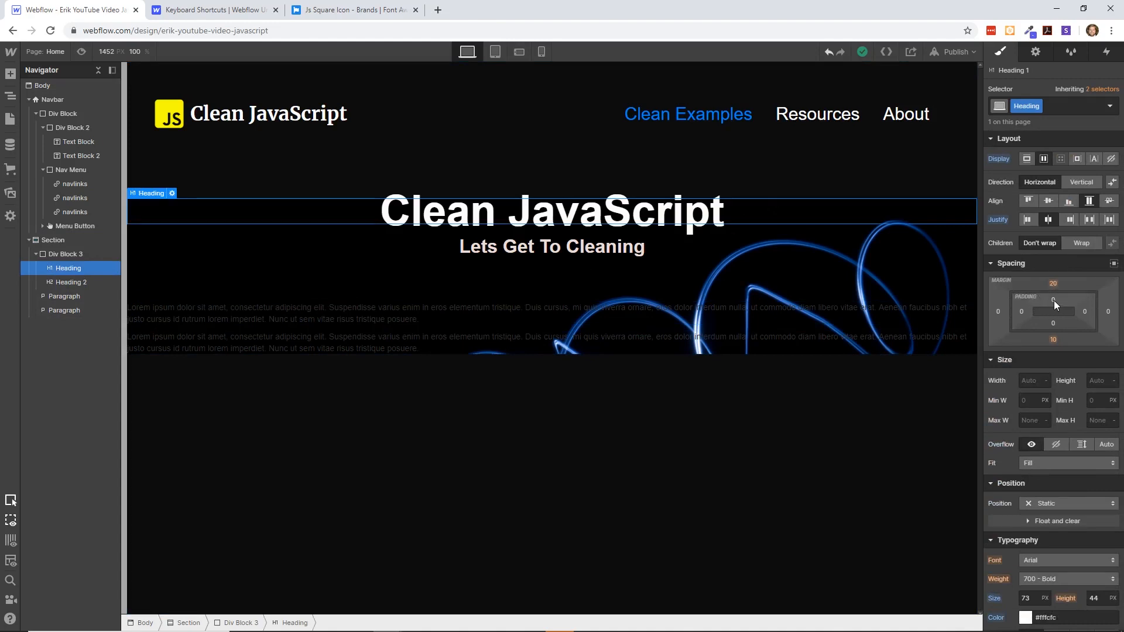
left_click_drag(1055, 301, 1052, 330)
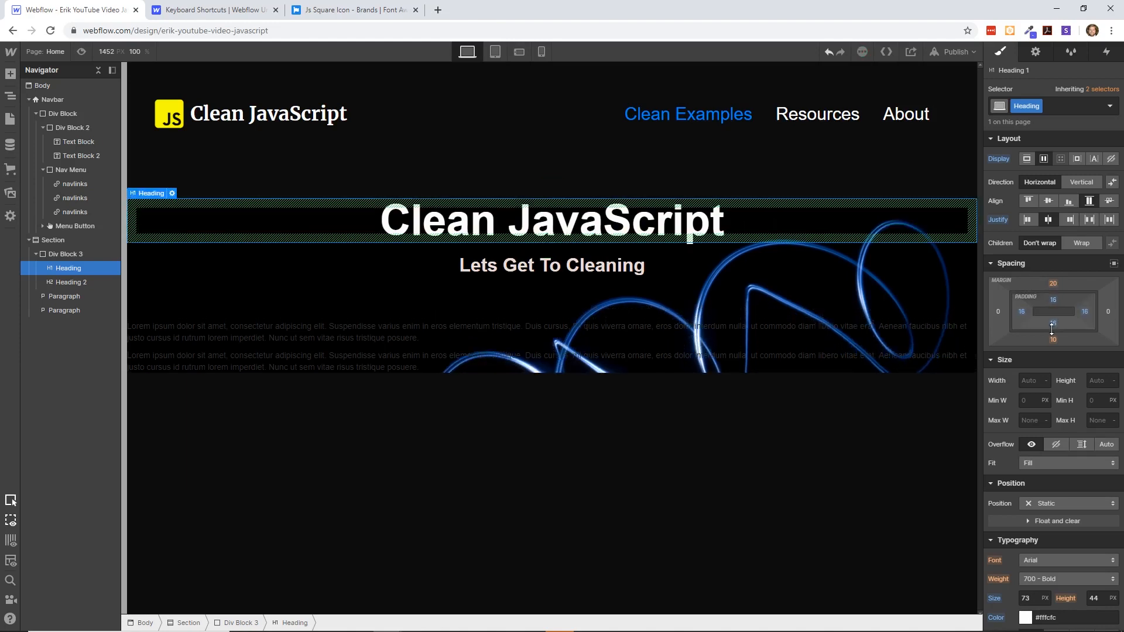
key("ctrl+z")
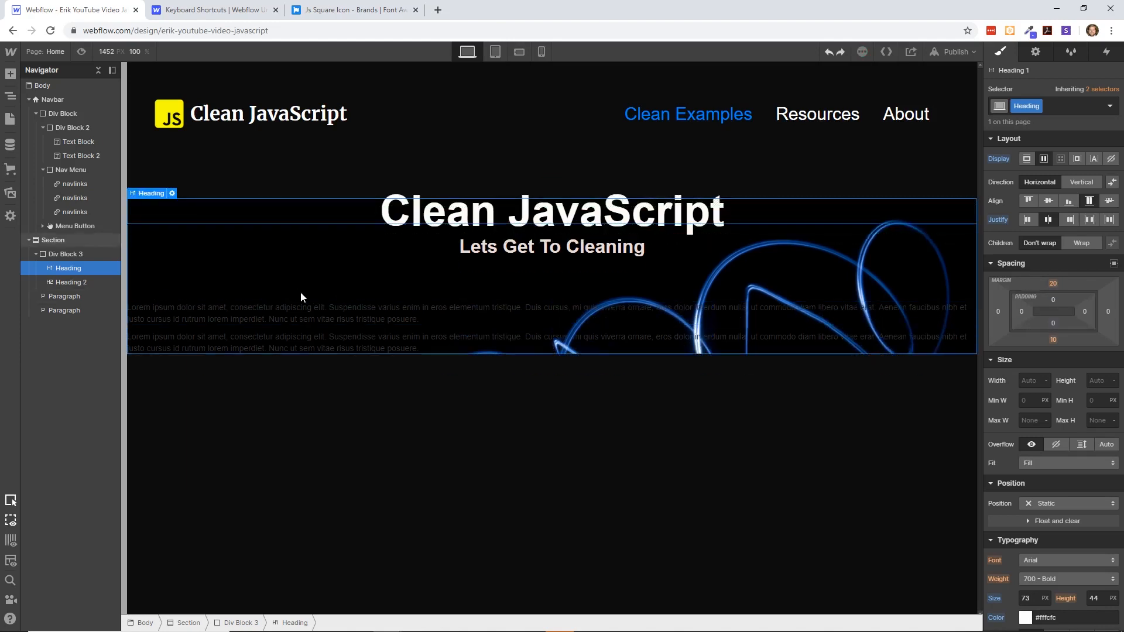
- Try adding padding to the first paragraph below the headings, and undo it
left_click(71, 296)
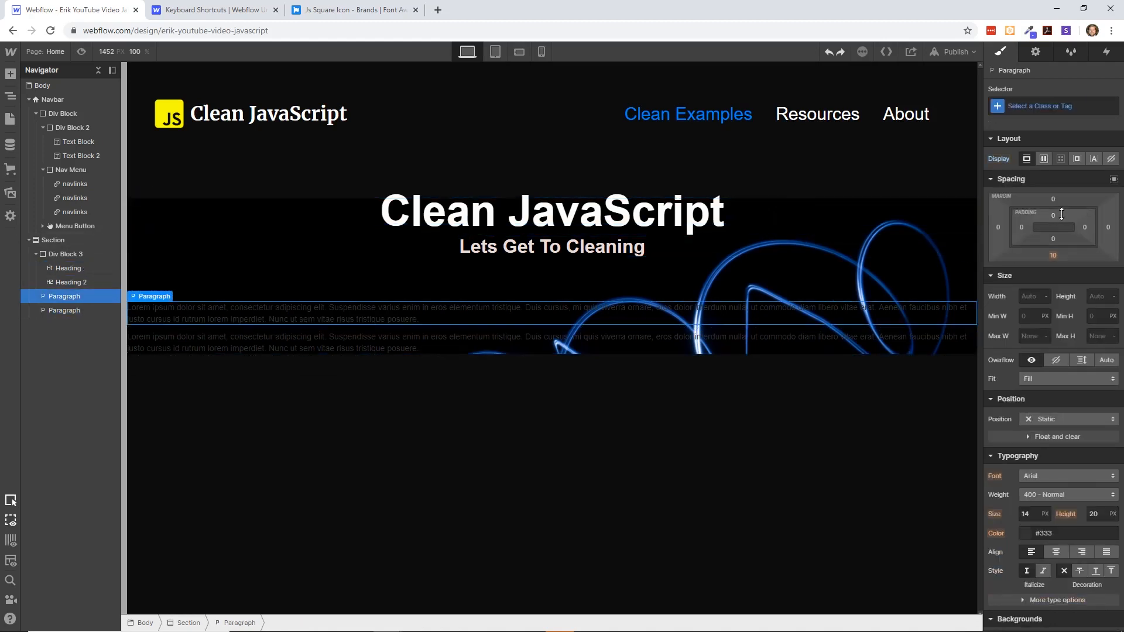
left_click_drag(1056, 213, 1055, 256)
key("ctrl+z")
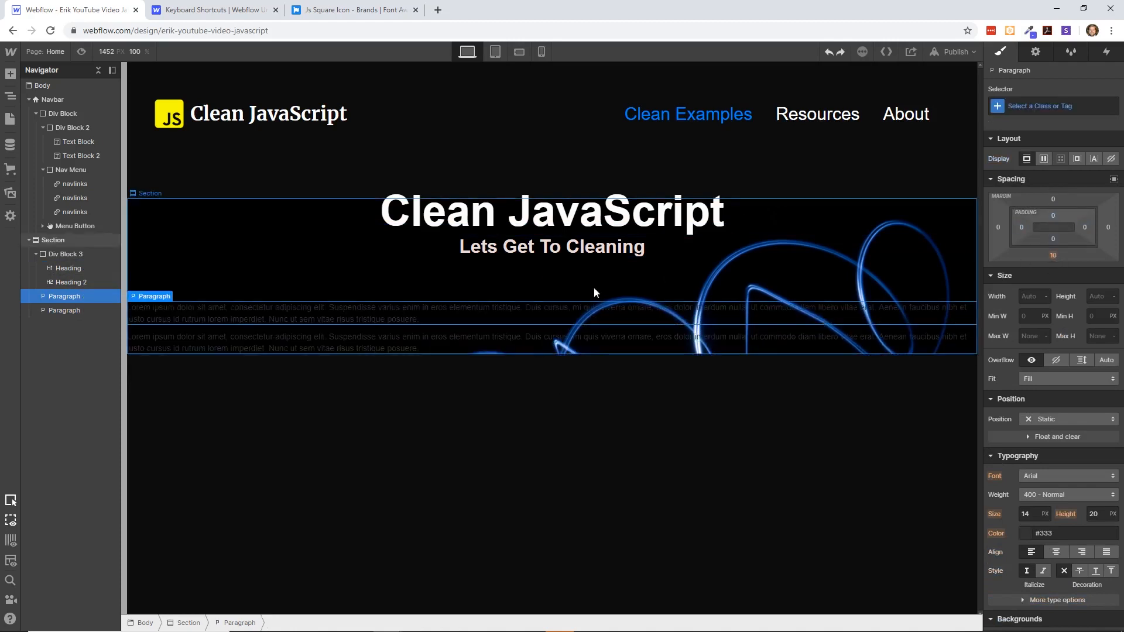
- Add a div block to the section below the headings and nest both paragraphs in it
key("ctrl+e")
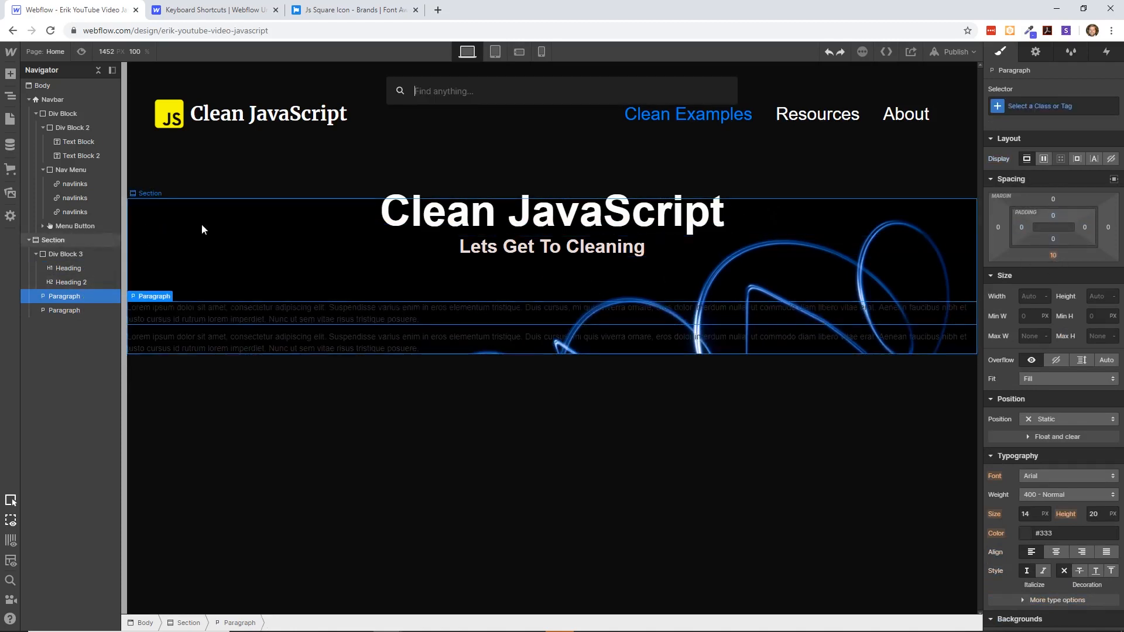
type("ta")
key("BackSpace")
key("BackSpace")
type("div")
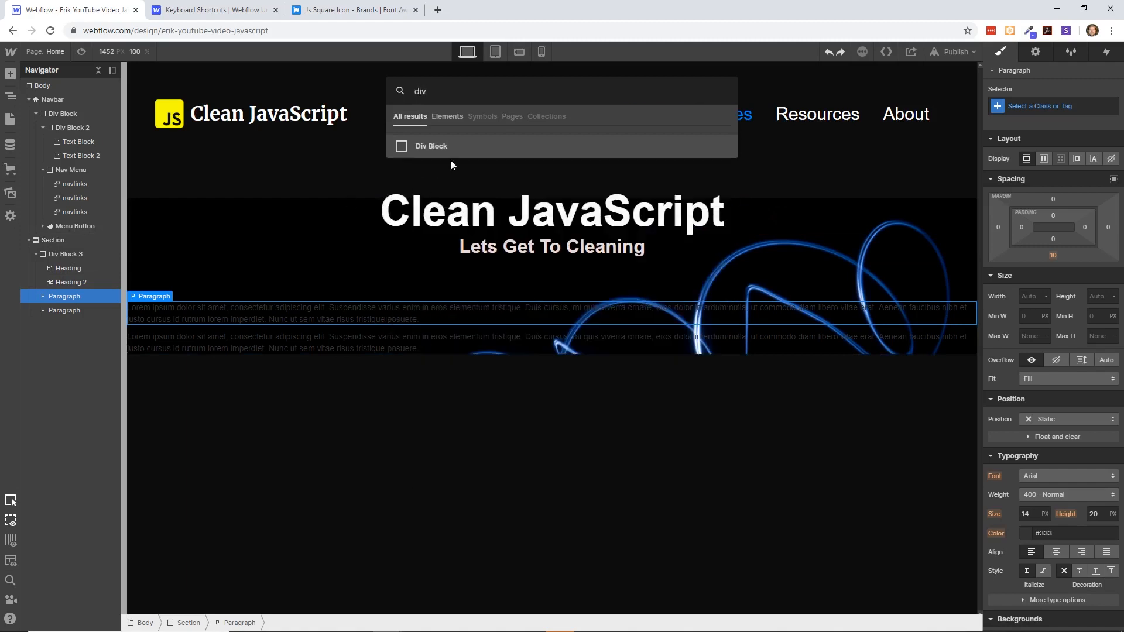
key("Return")
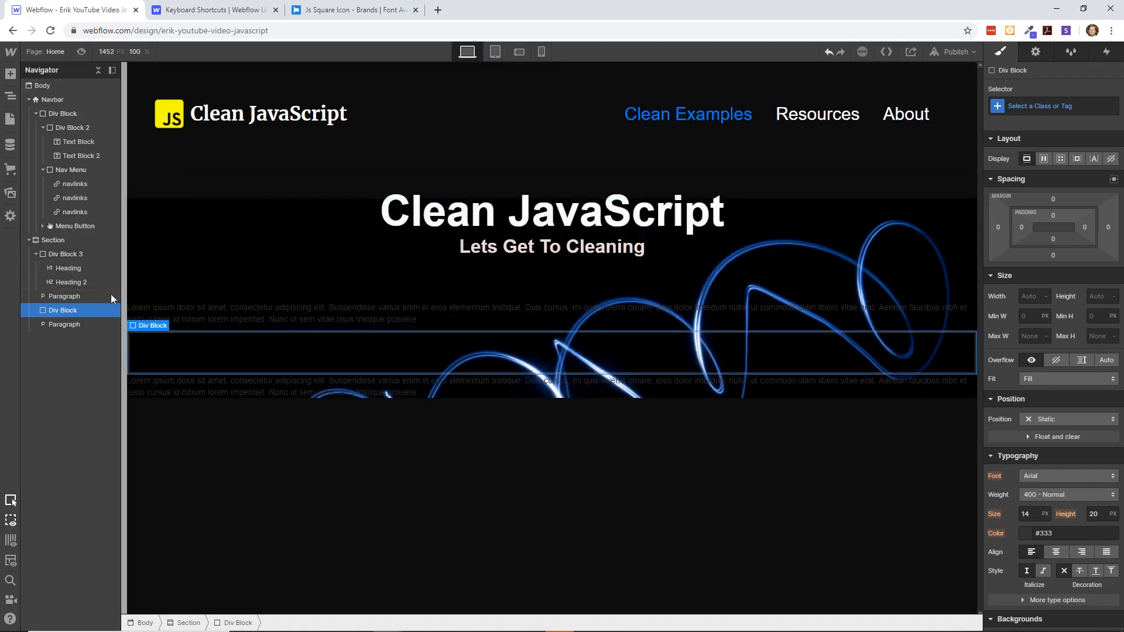
left_click(67, 297)
left_click_drag(66, 310, 69, 303)
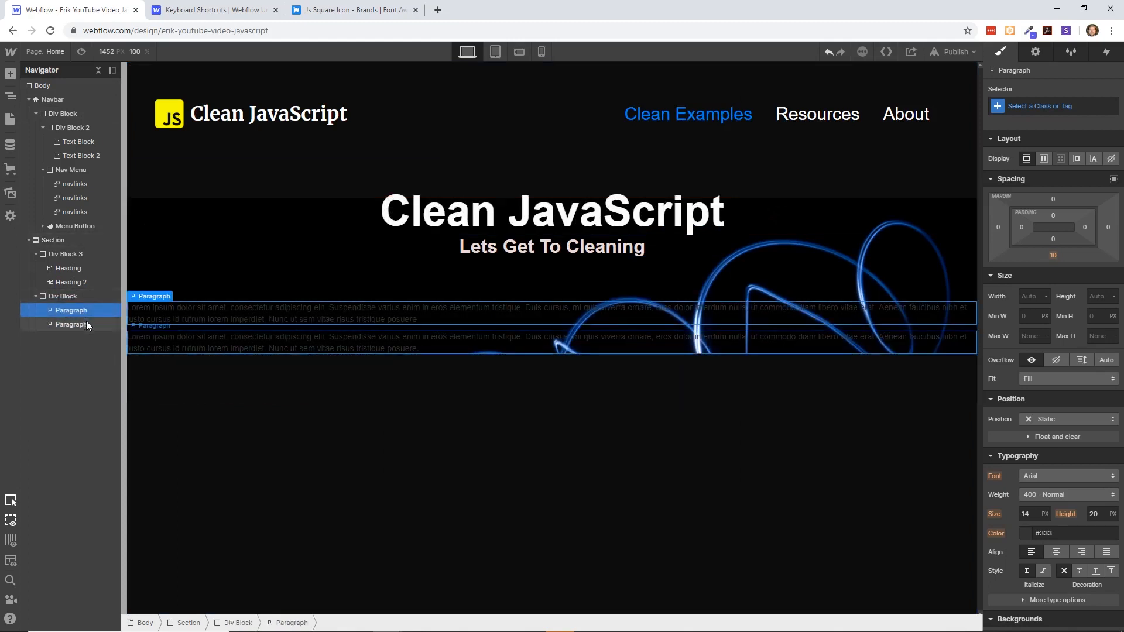
- Set the padding on all four sides of the paragraphs' div block to 63 px
left_click(65, 296)
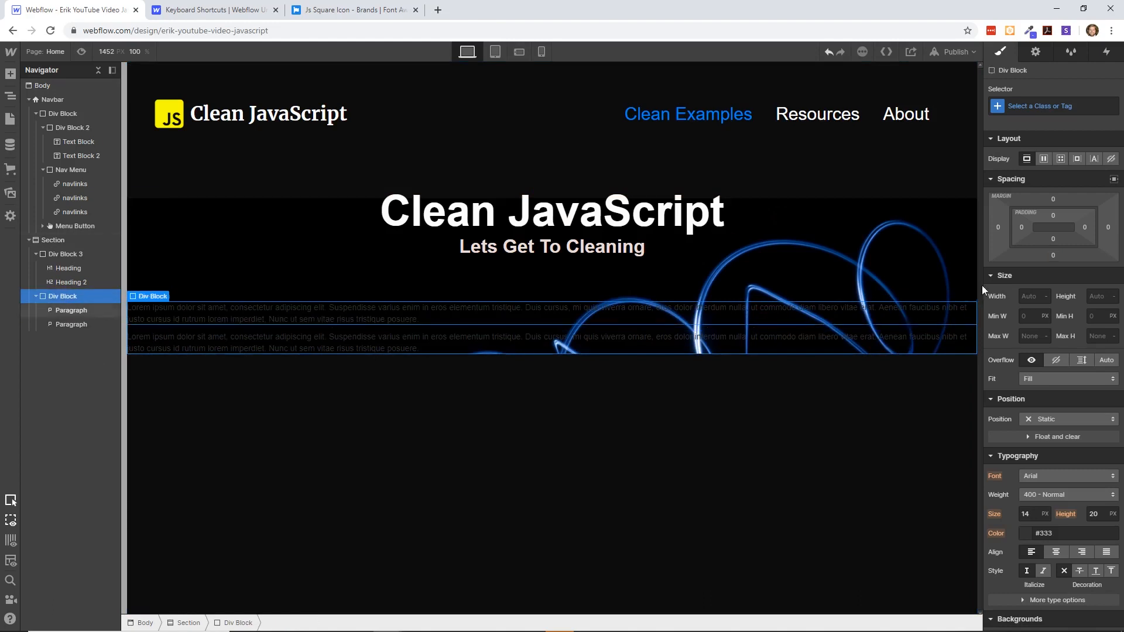
left_click(1059, 201)
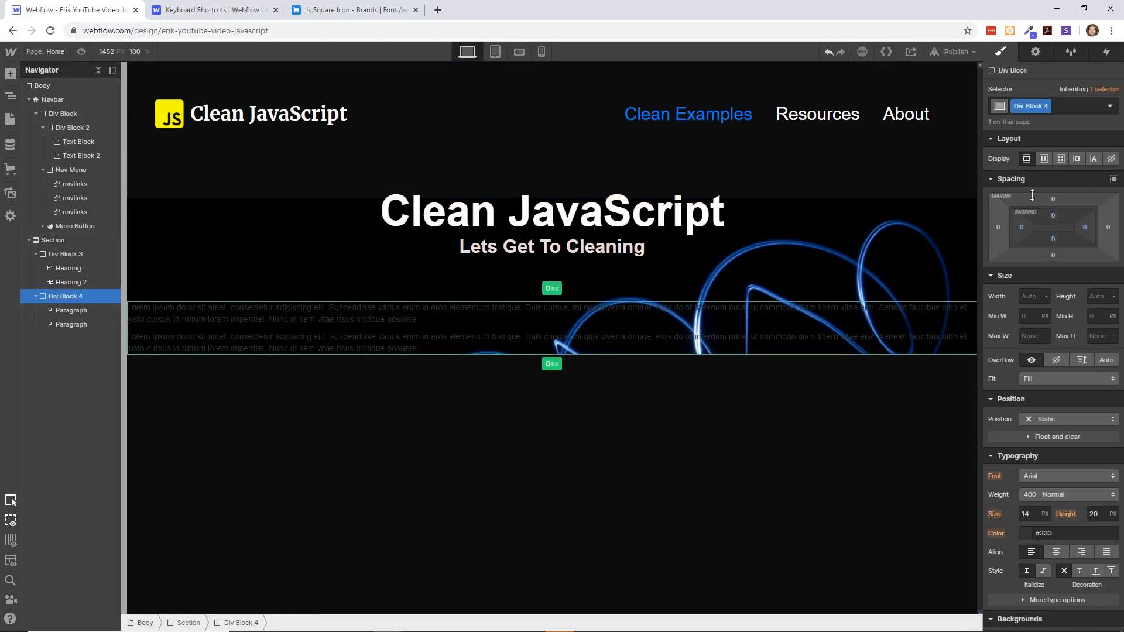
left_click_drag(1032, 194, 1047, 322)
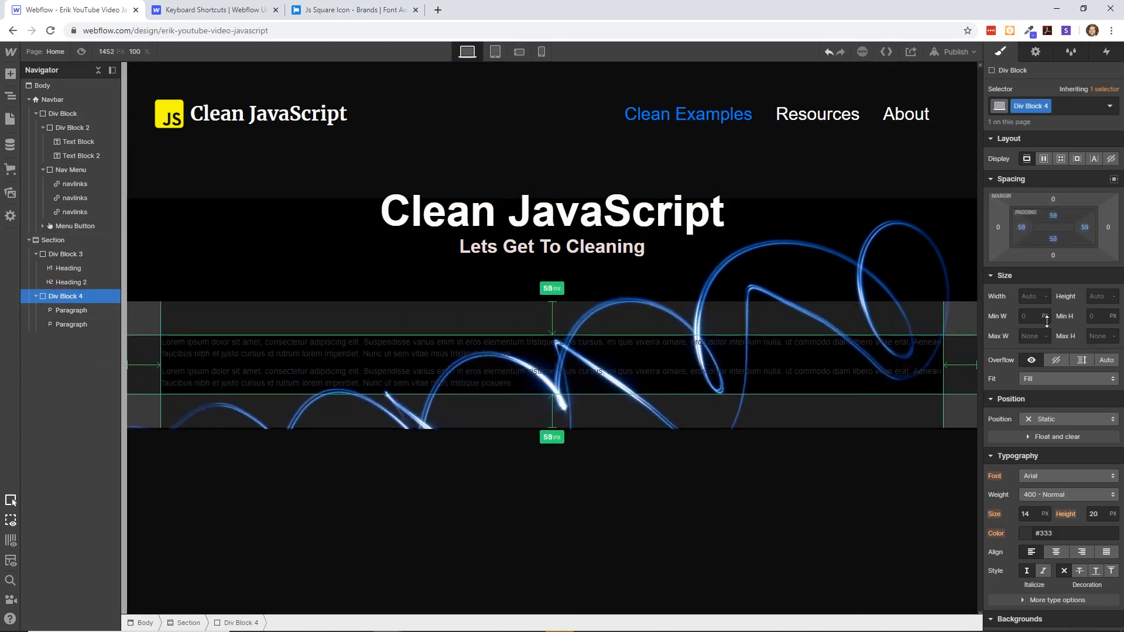
left_click(549, 496)
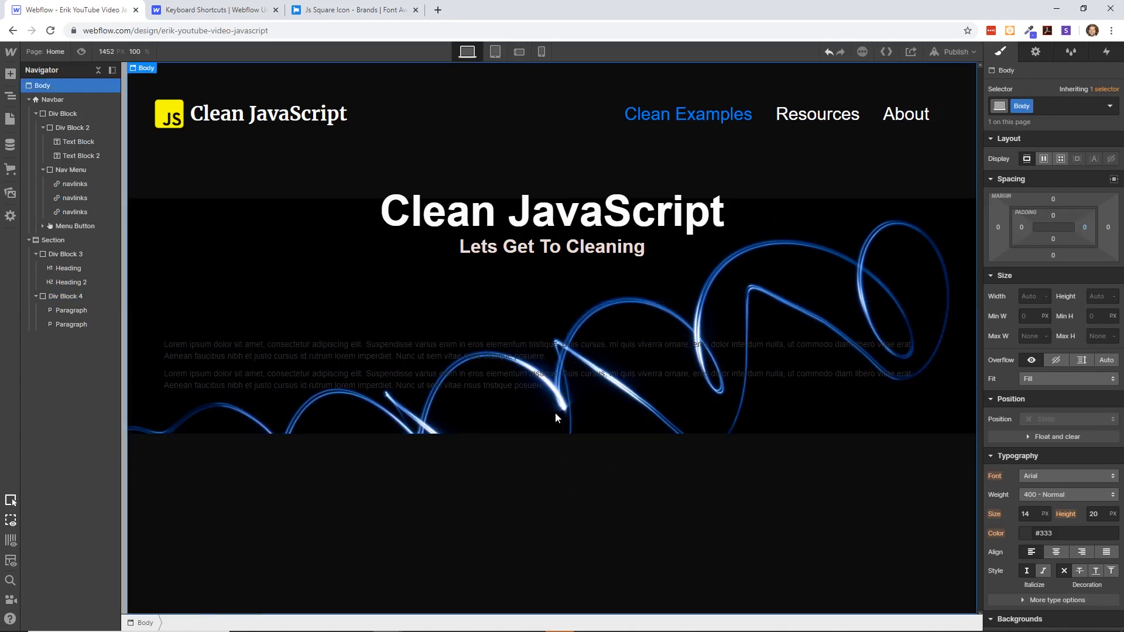
- Change the text color of the first paragraph to white
left_click(75, 308)
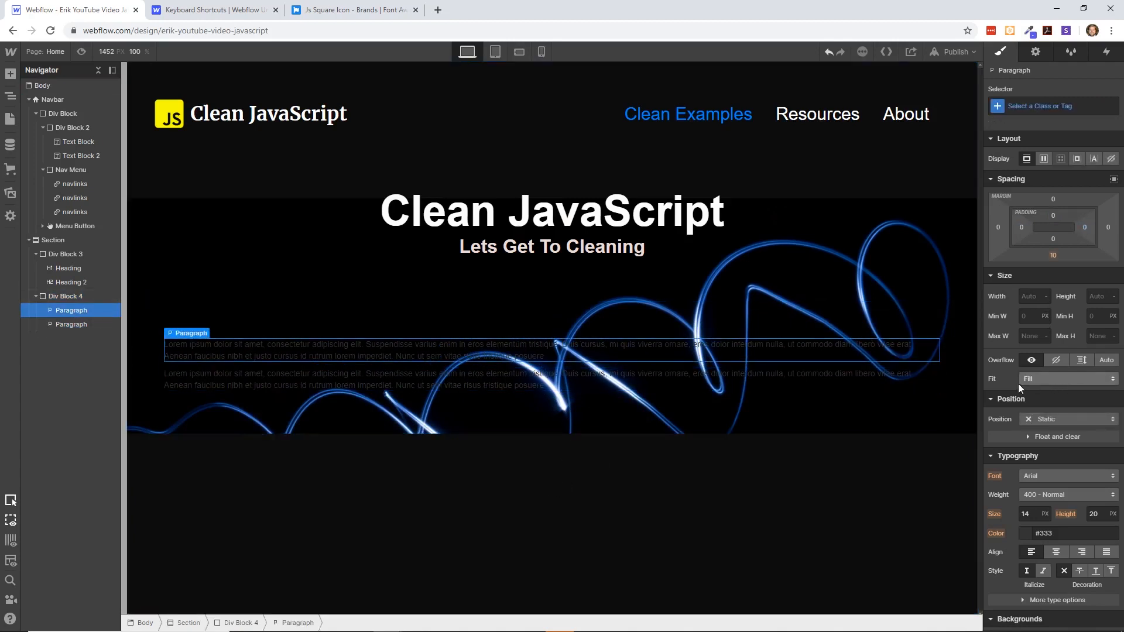
scroll(1017, 384, "down", 5)
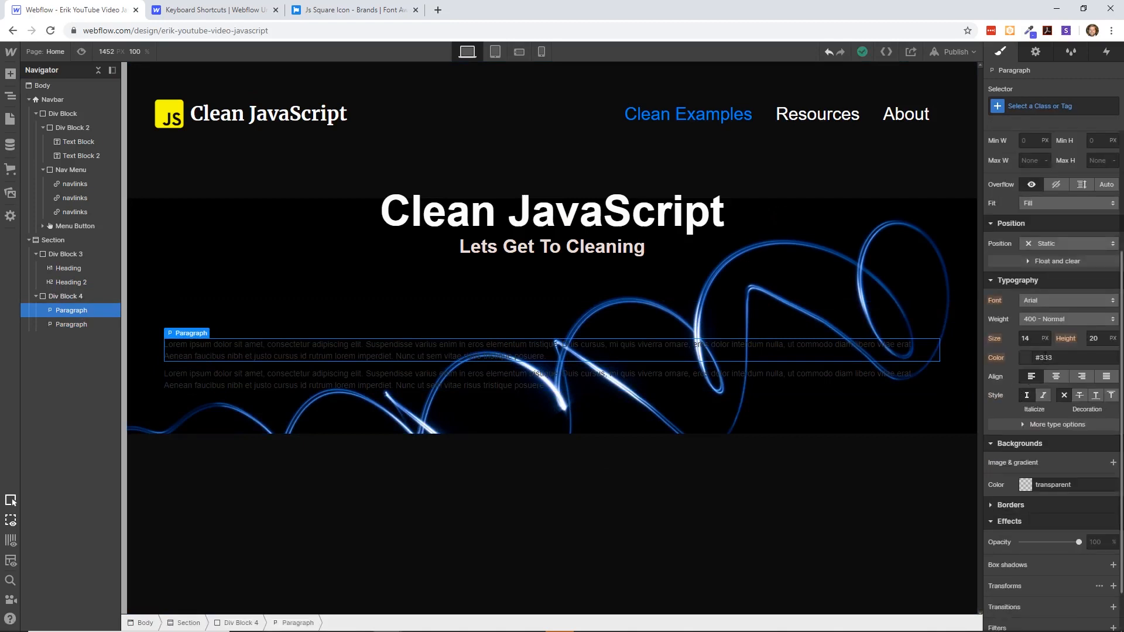
left_click(1029, 358)
left_click_drag(994, 384, 987, 371)
left_click(700, 487)
- Change the text color of the second paragraph to white
left_click(694, 386)
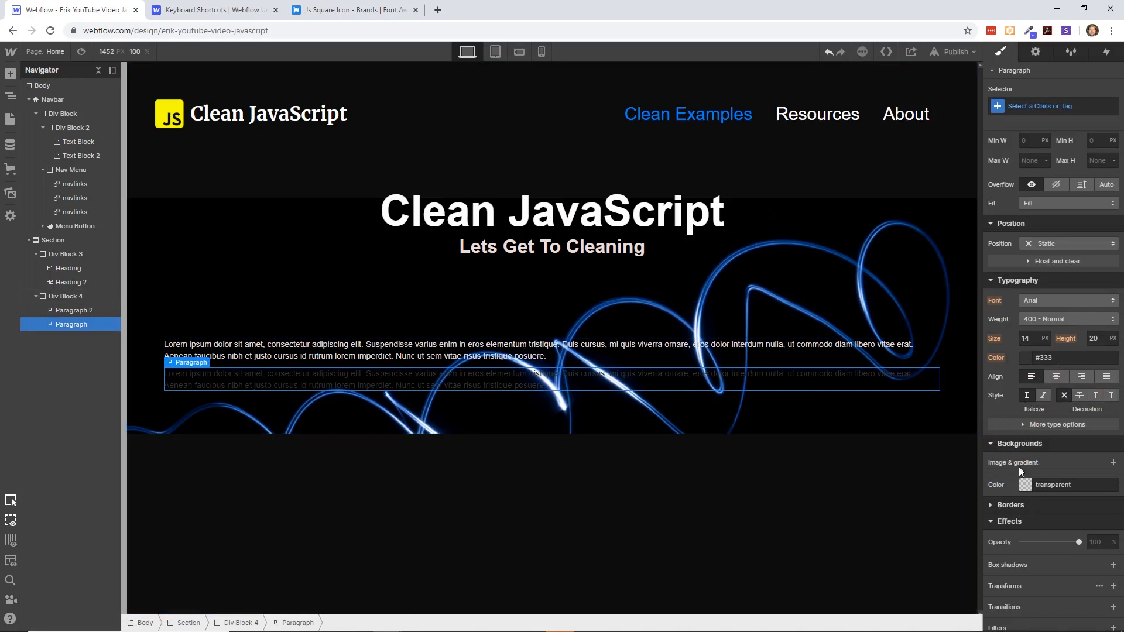
left_click(1029, 357)
left_click(997, 381)
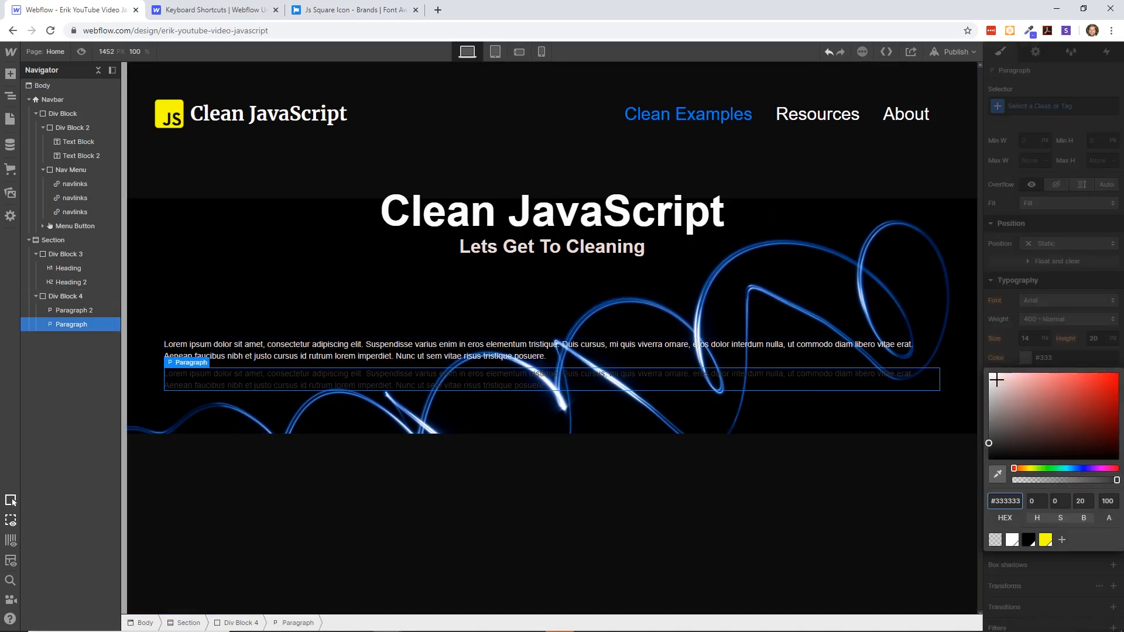
left_click(746, 491)
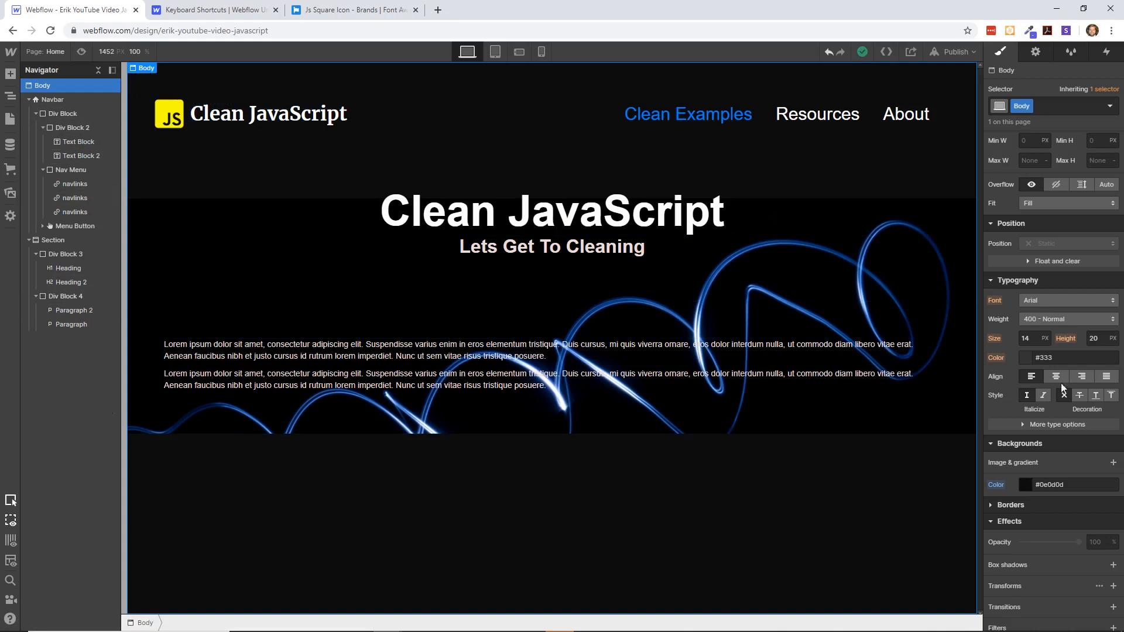
- Set the Body background color to the saved Black swatch, #000000
scroll(1057, 386, "down", 1)
left_click(1025, 431)
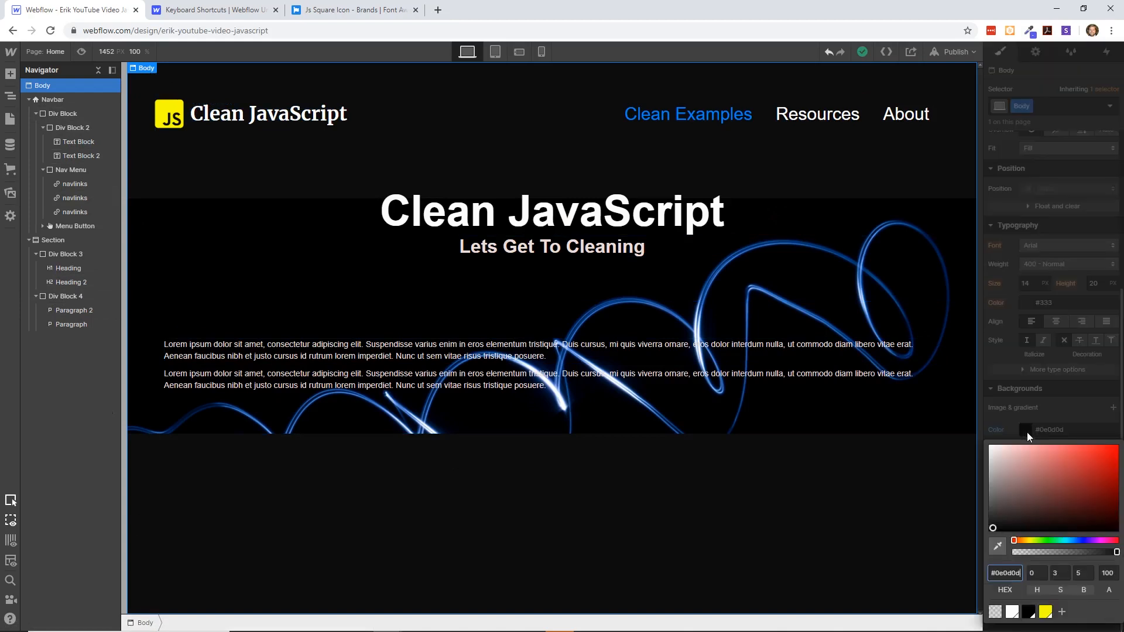
left_click(1028, 612)
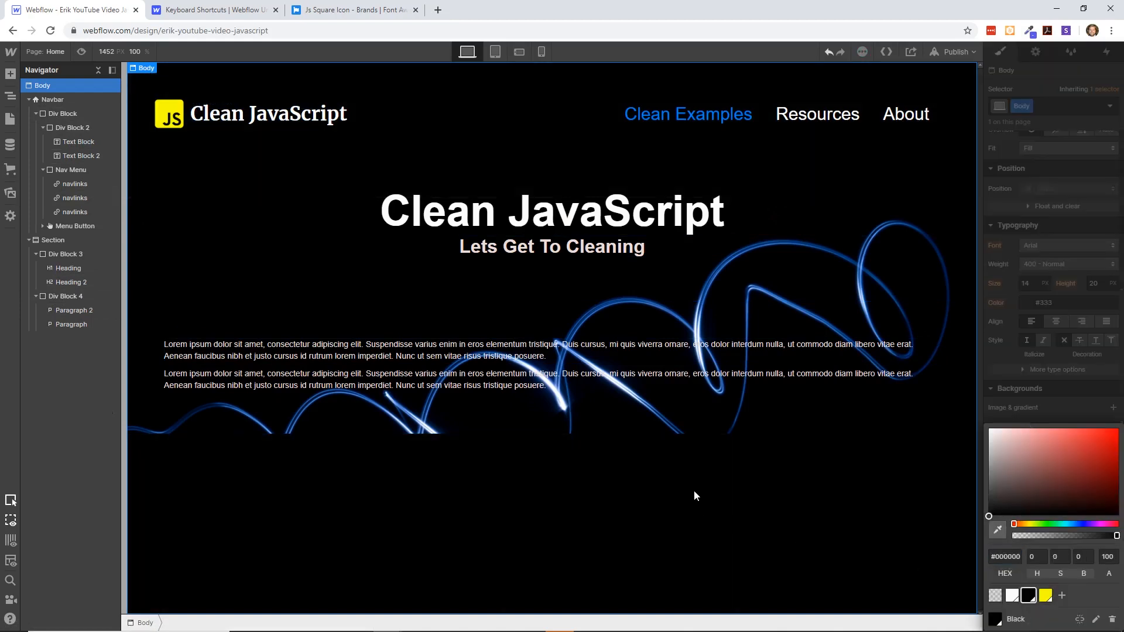
left_click(608, 403)
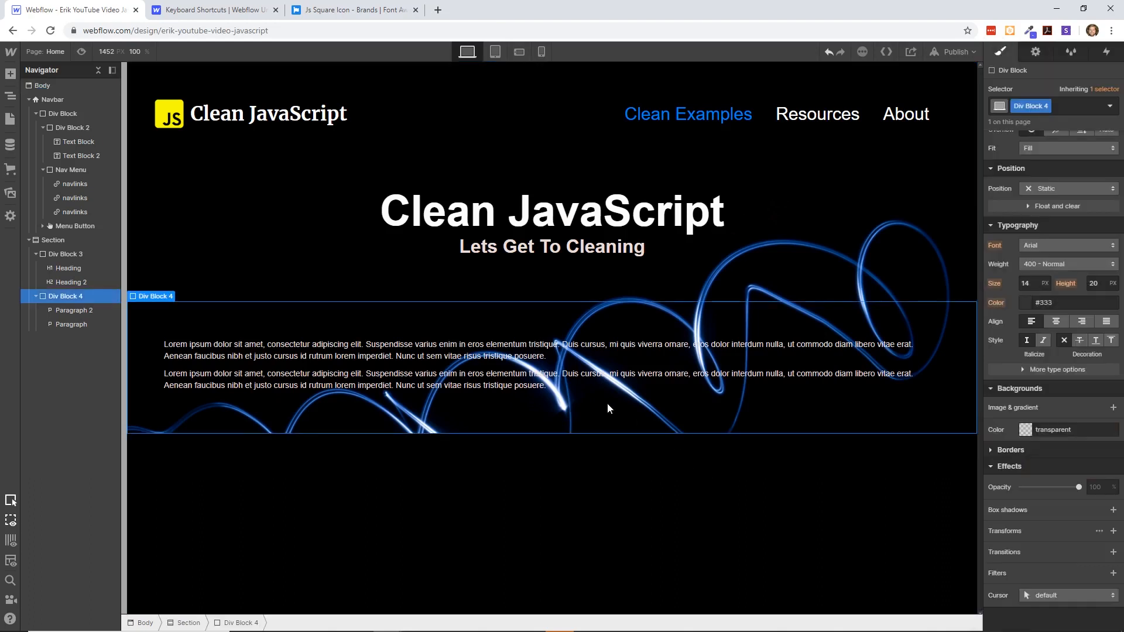
- Set the bottom margin of the paragraphs' div block to 142 px
left_click(330, 211)
left_click(375, 358)
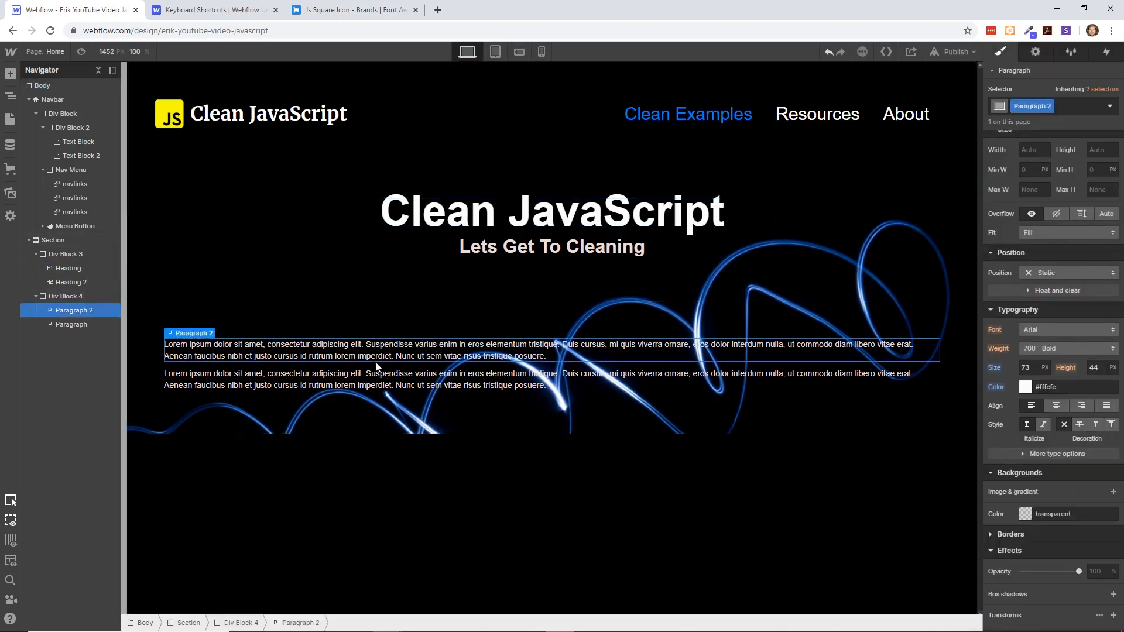
left_click(351, 329)
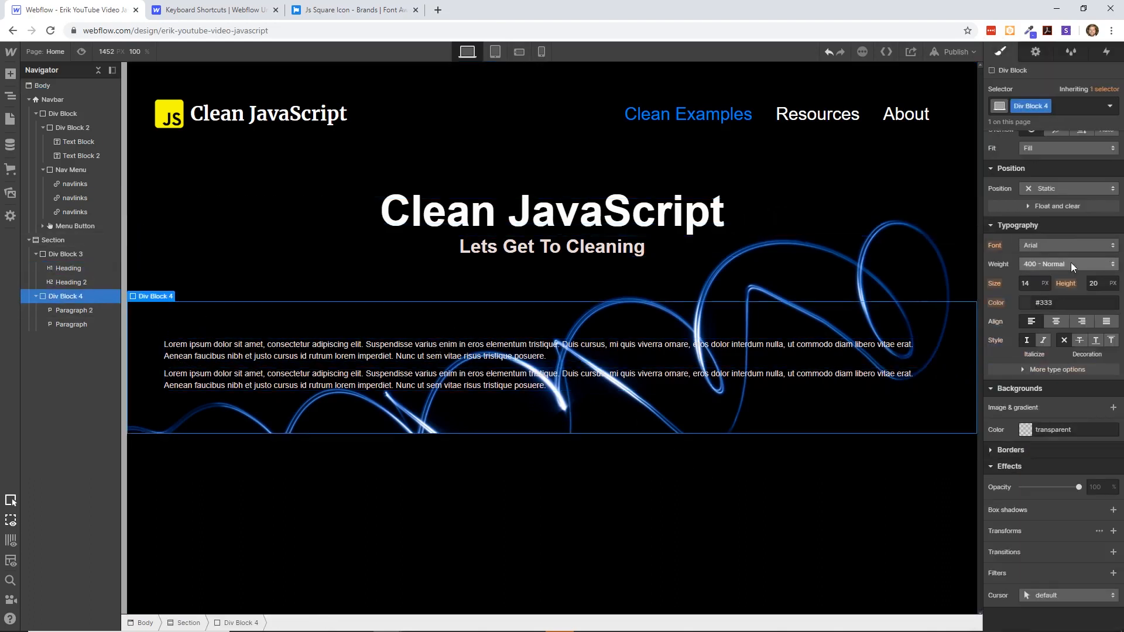
scroll(1070, 262, "up", 4)
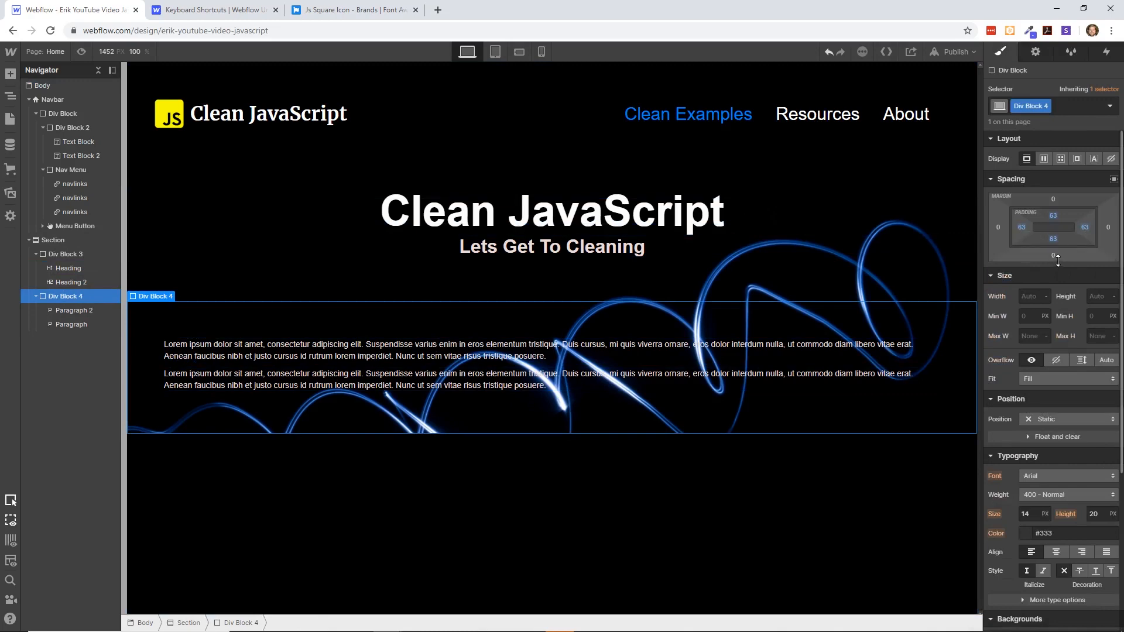
left_click_drag(1058, 261, 1066, 344)
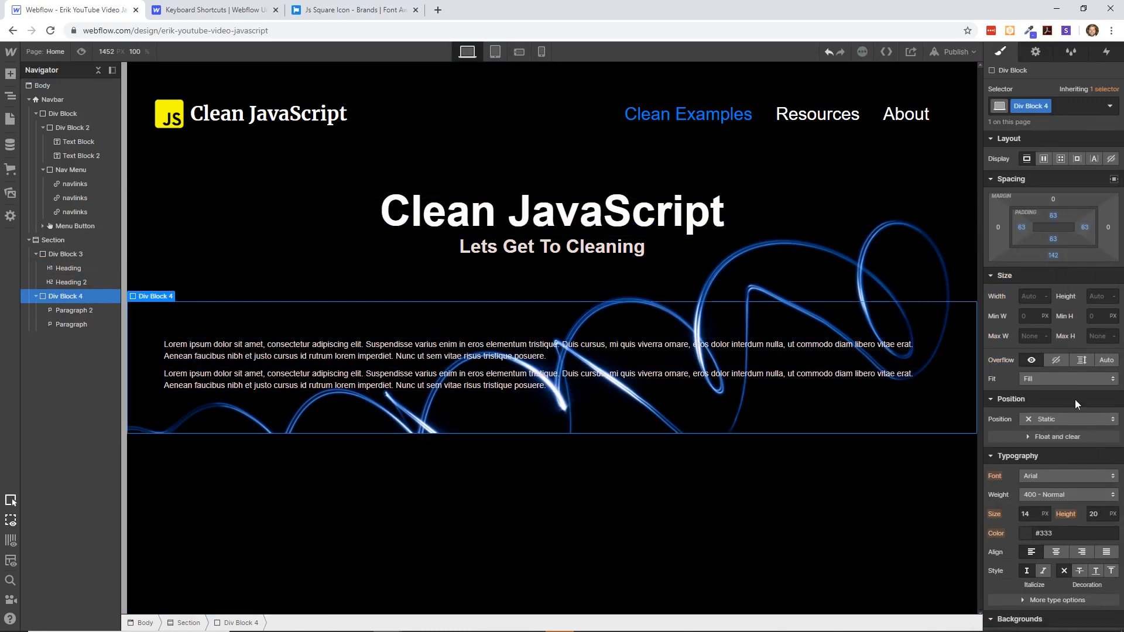
- Set the bottom margin of the section that contains the headings and paragraphs to 142 px
left_click(505, 456)
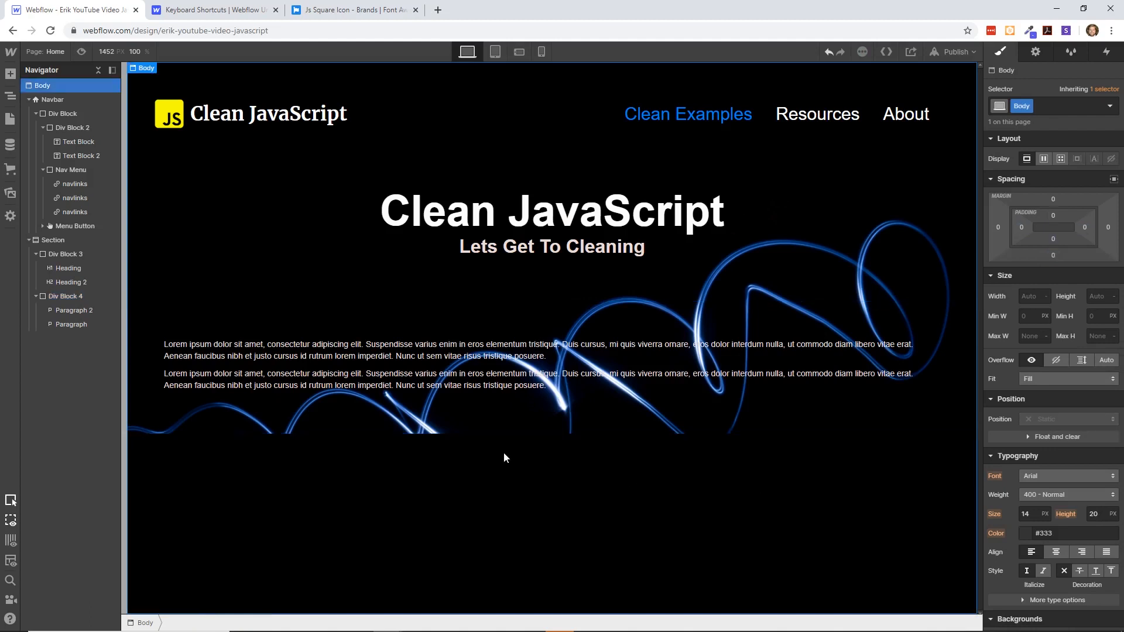
left_click(412, 404)
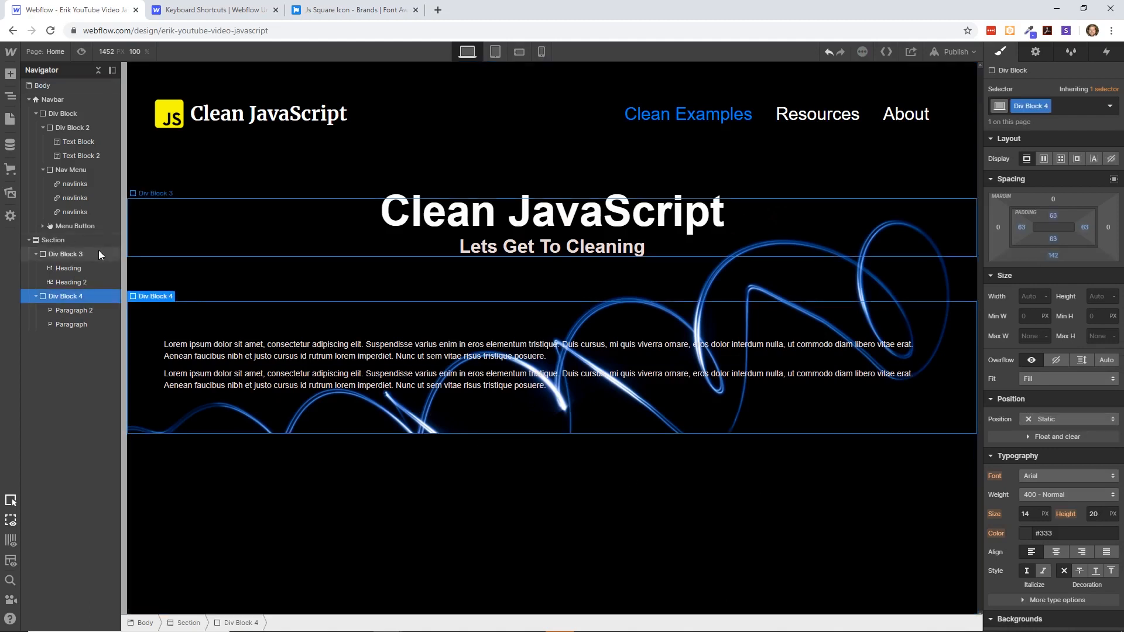
left_click(64, 237)
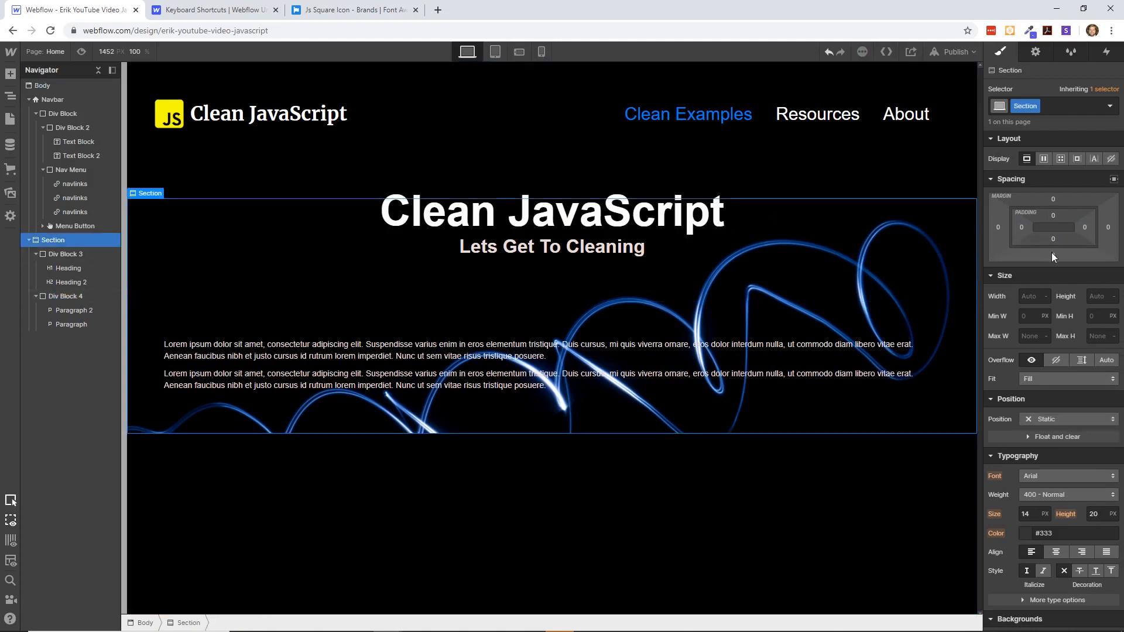
left_click_drag(1052, 256, 1075, 507)
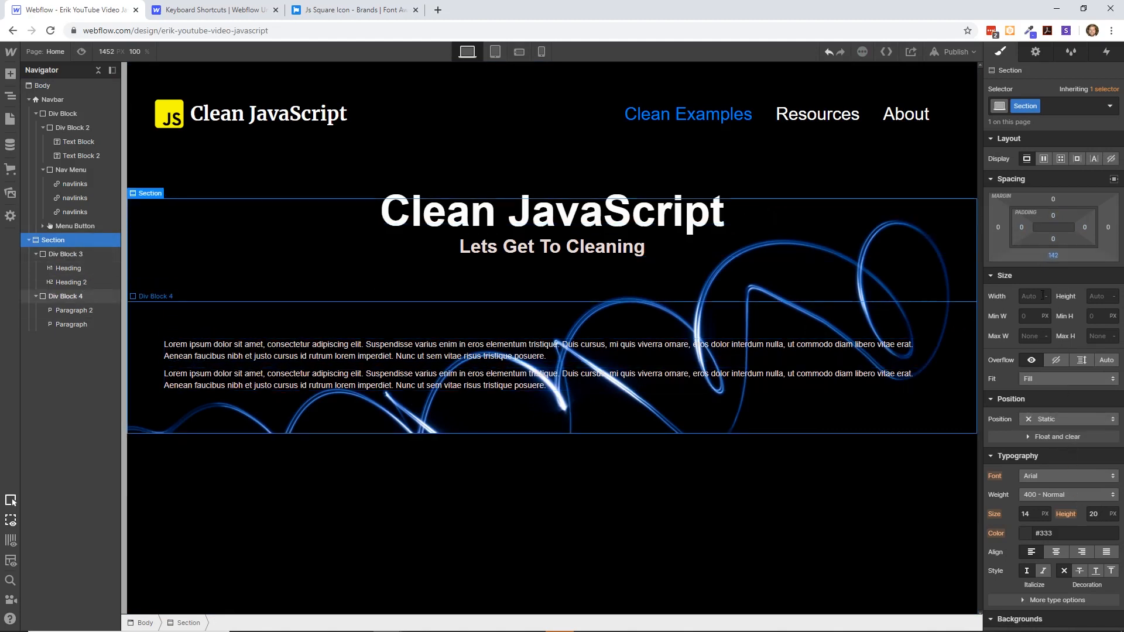
left_click(736, 450)
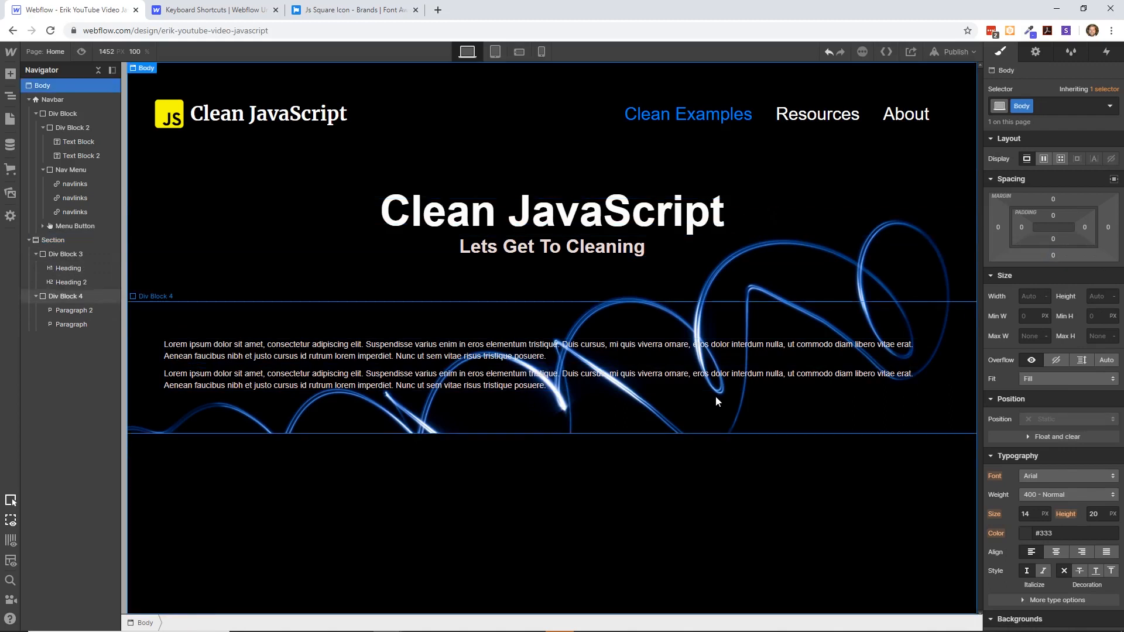
left_click(713, 401)
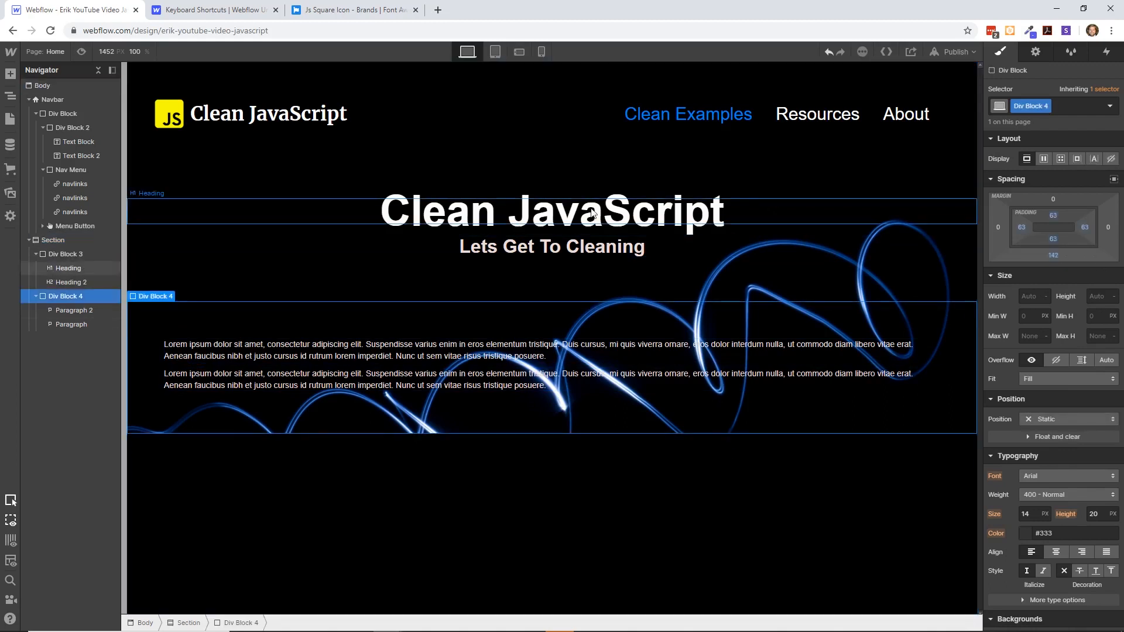
scroll(1052, 415, "down", 3)
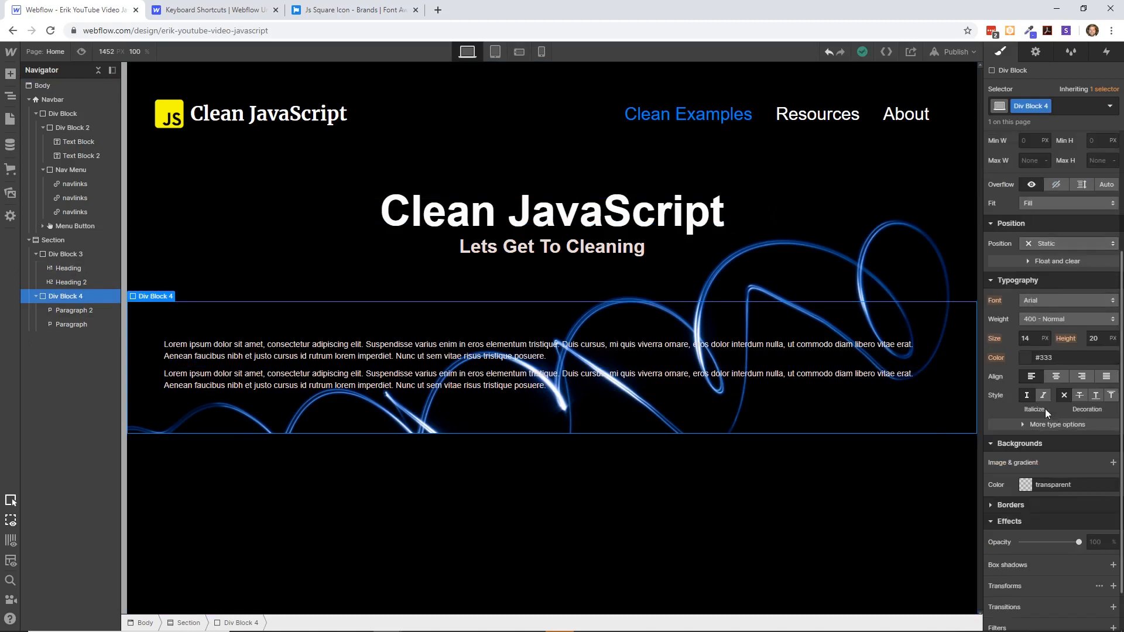
scroll(1019, 337, "up", 3)
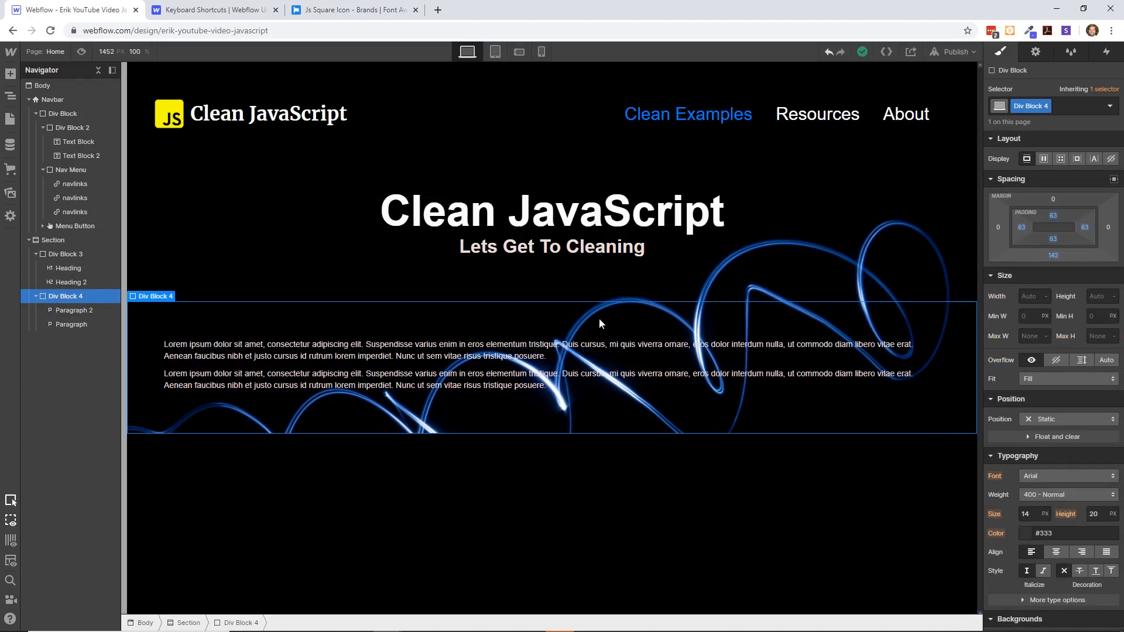
- Try a width of 600 px on the section with the headings and paragraphs
left_click(74, 241)
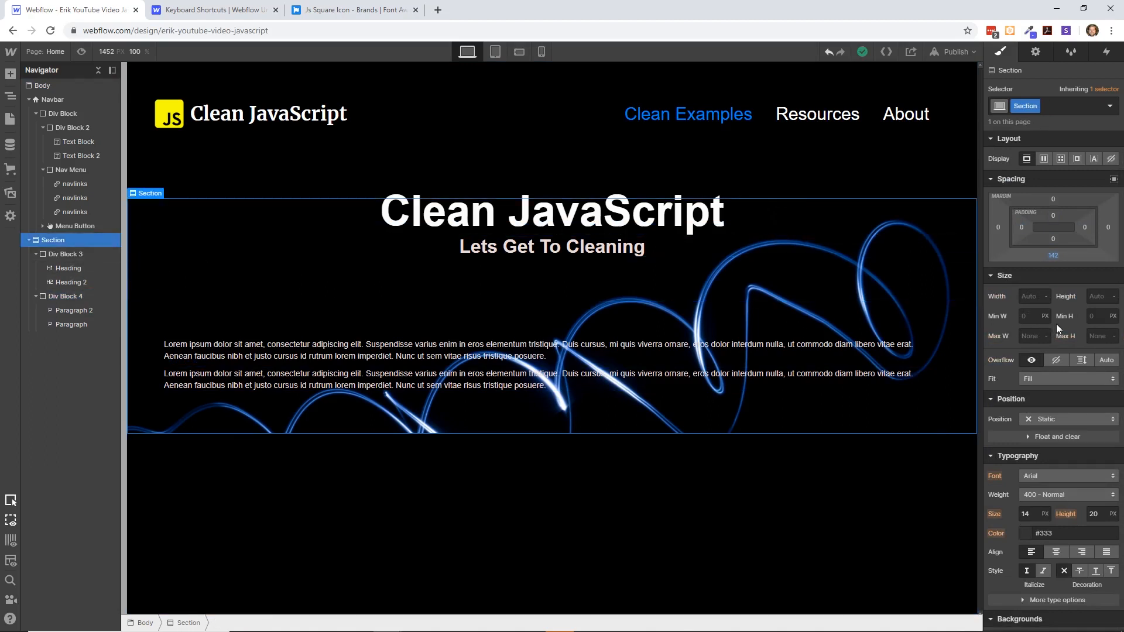
left_click(1039, 299)
type("600")
left_click(1045, 299)
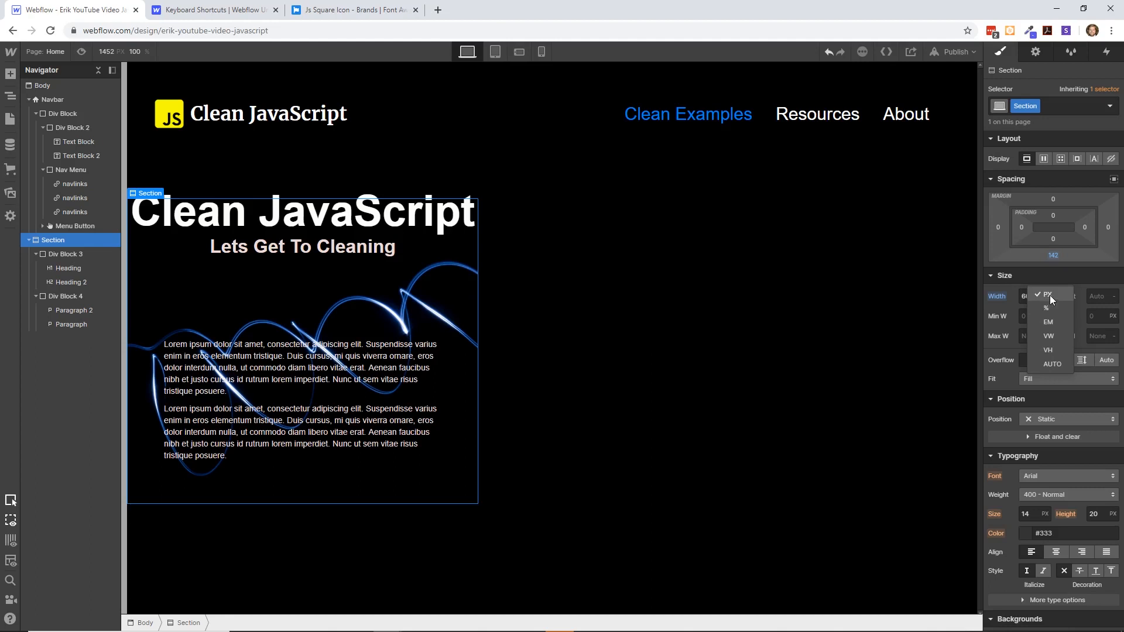
left_click(1049, 295)
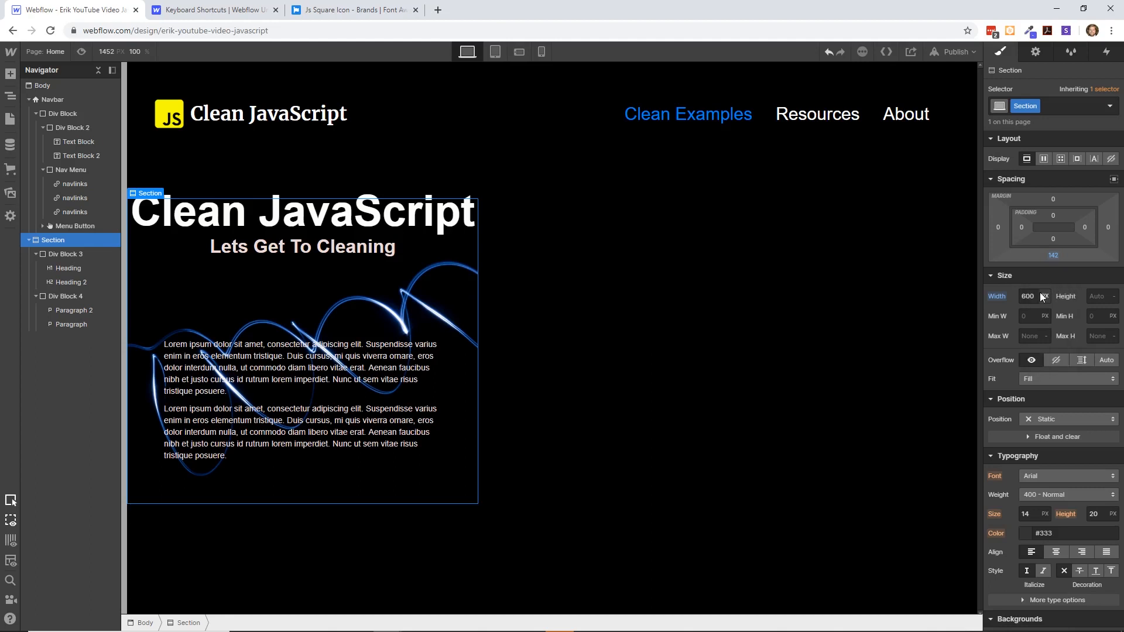
- Return the section's width to Auto
left_click(1002, 299)
type("Auto")
left_click(1048, 294)
left_click(1049, 294)
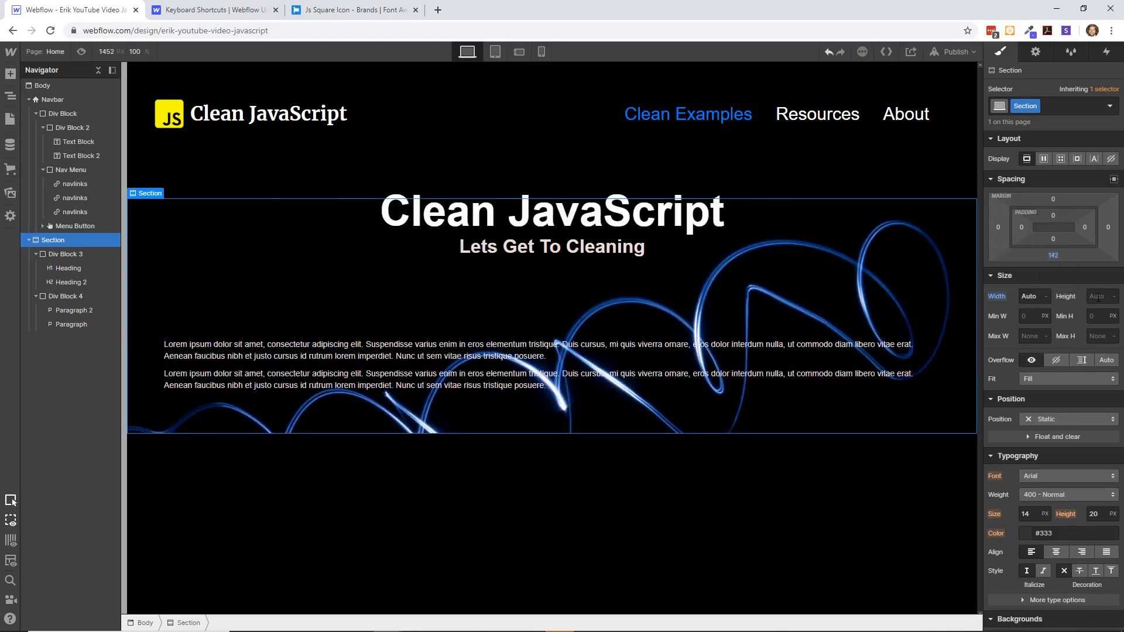
- Set the section's height to 600 px and check the page layout on the canvas
left_click(1098, 297)
type("600")
key("Return")
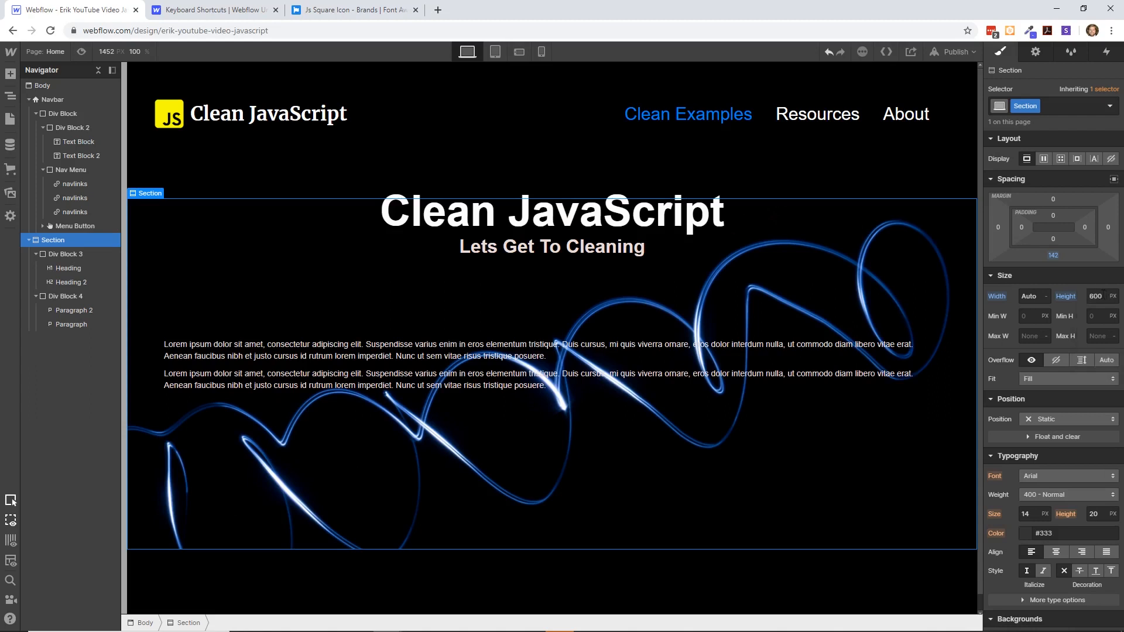
left_click(465, 138)
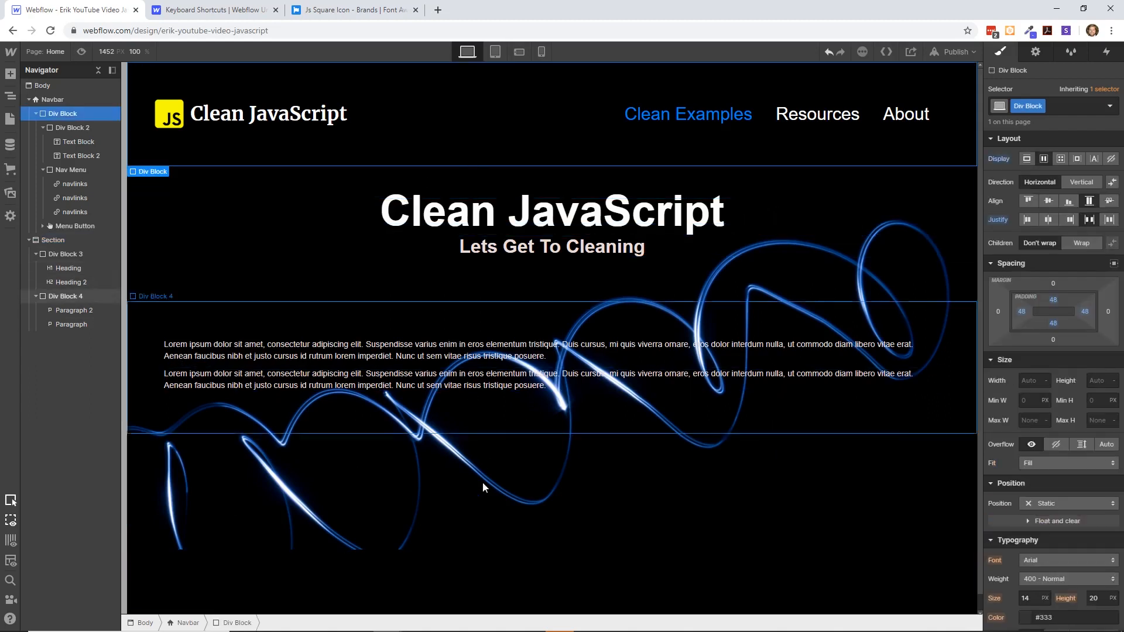
left_click(461, 582)
scroll(616, 505, "down", 1)
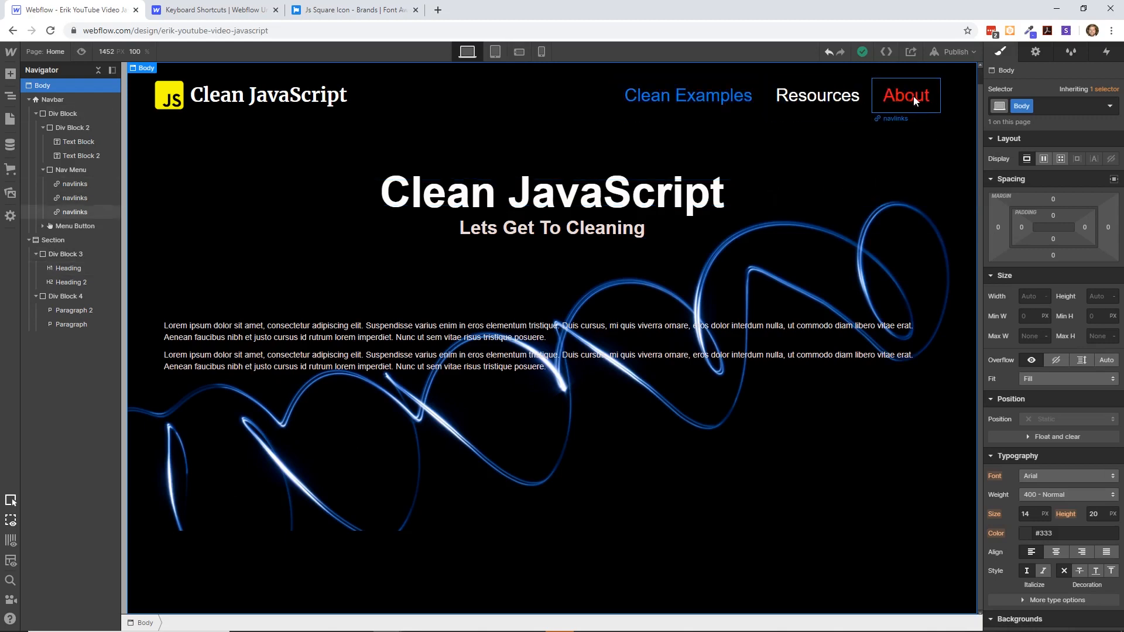
- Publish the site to its webflow.io subdomain
left_click(911, 51)
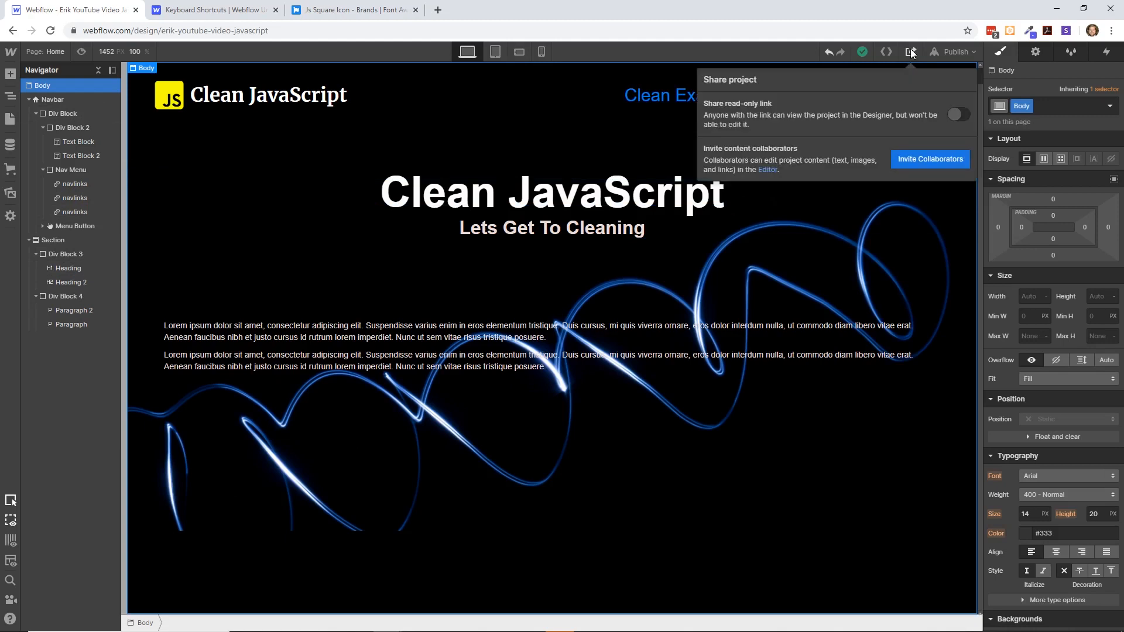
left_click(949, 52)
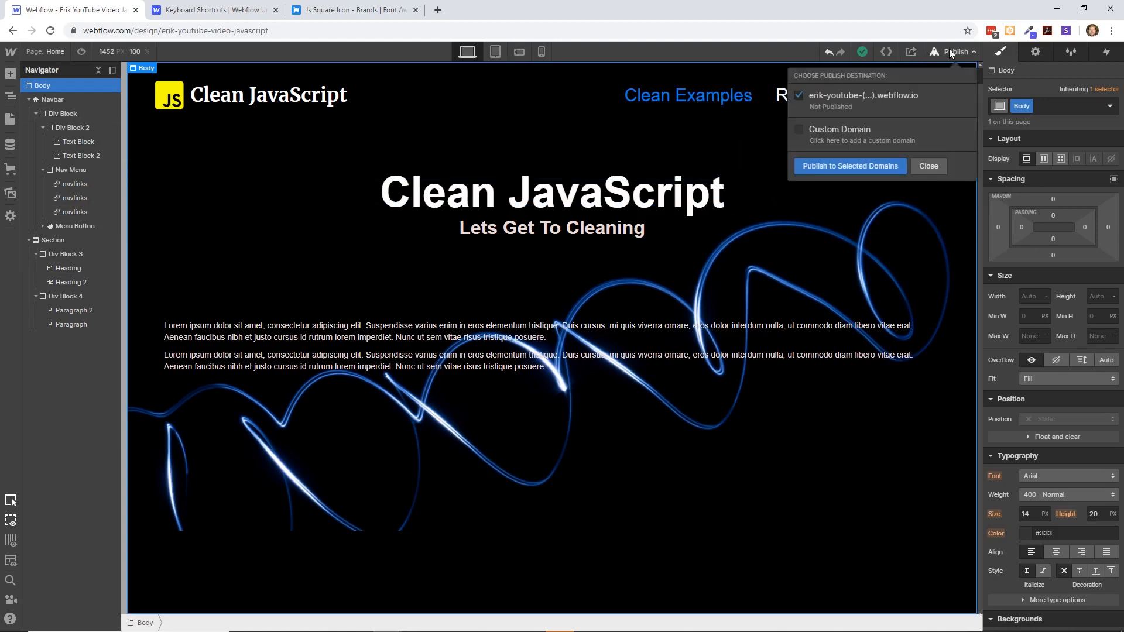
left_click(877, 166)
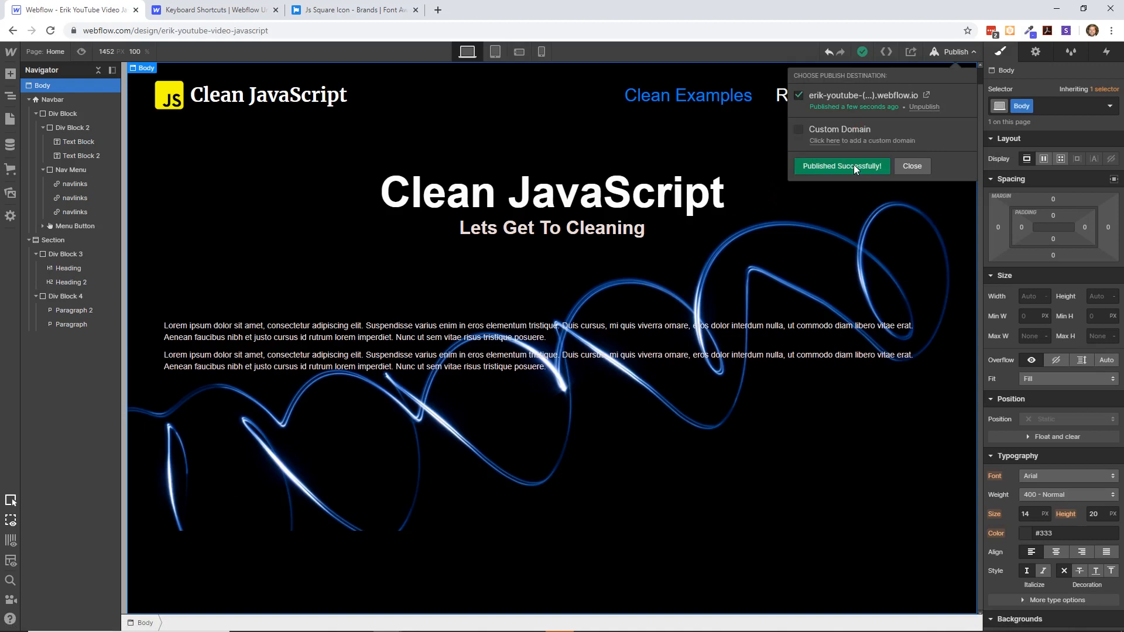
- Open the published site, dismiss the translation offer and check the paragraph text on the live page
left_click(925, 96)
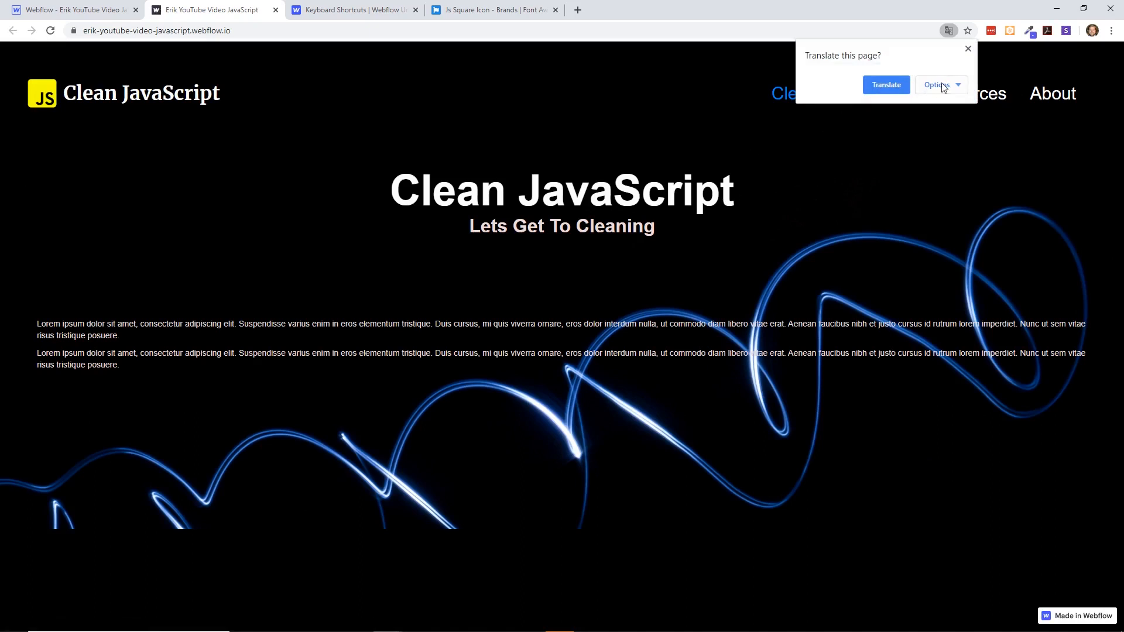
left_click(967, 49)
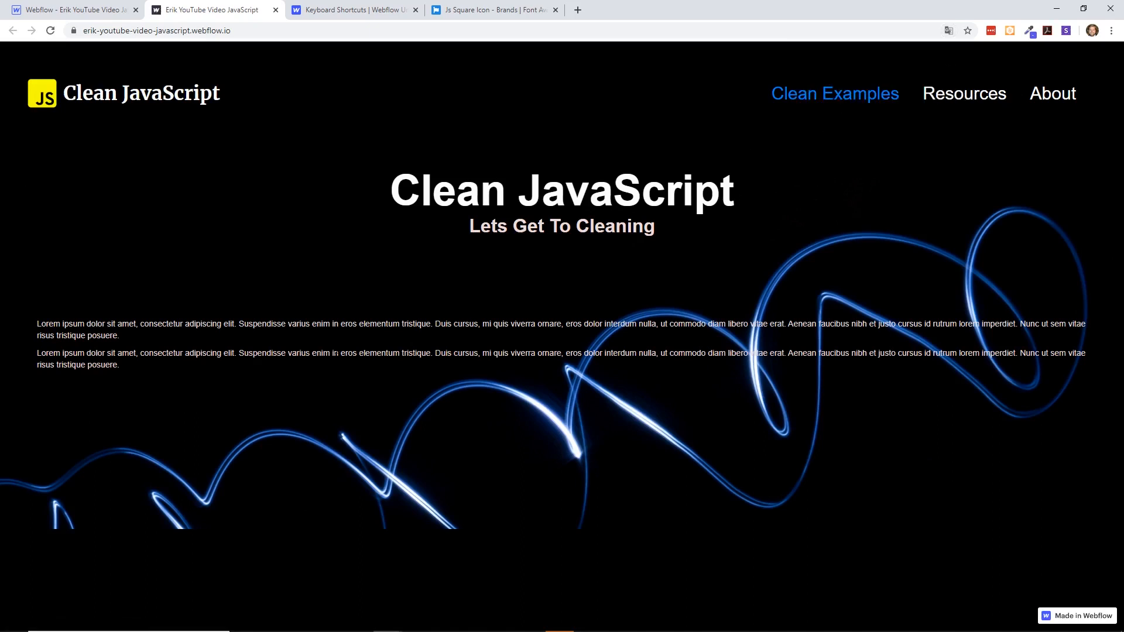
left_click_drag(332, 353, 41, 323)
left_click(184, 329)
- Test the Resources and About links on the published site, returning to the home page after each one
left_click(947, 95)
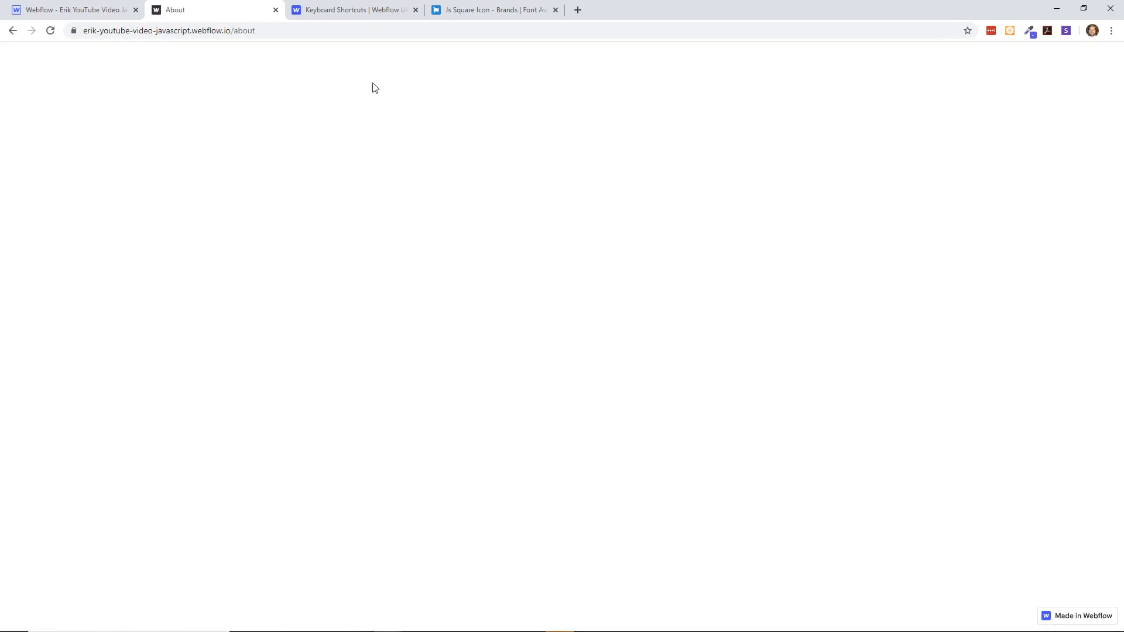
left_click(12, 30)
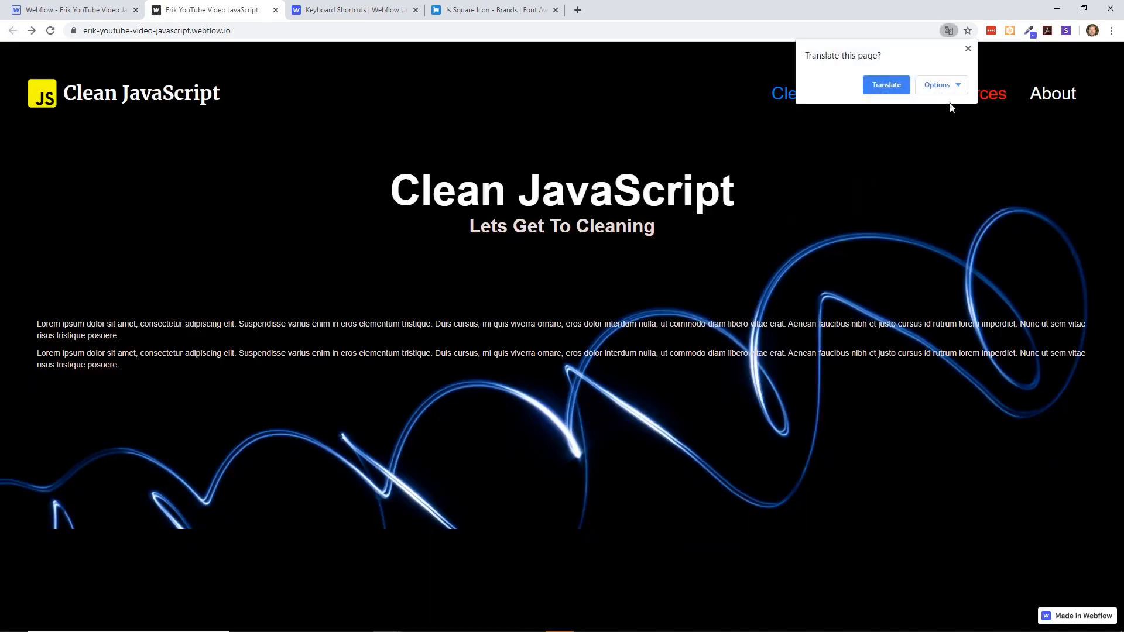
left_click(1070, 99)
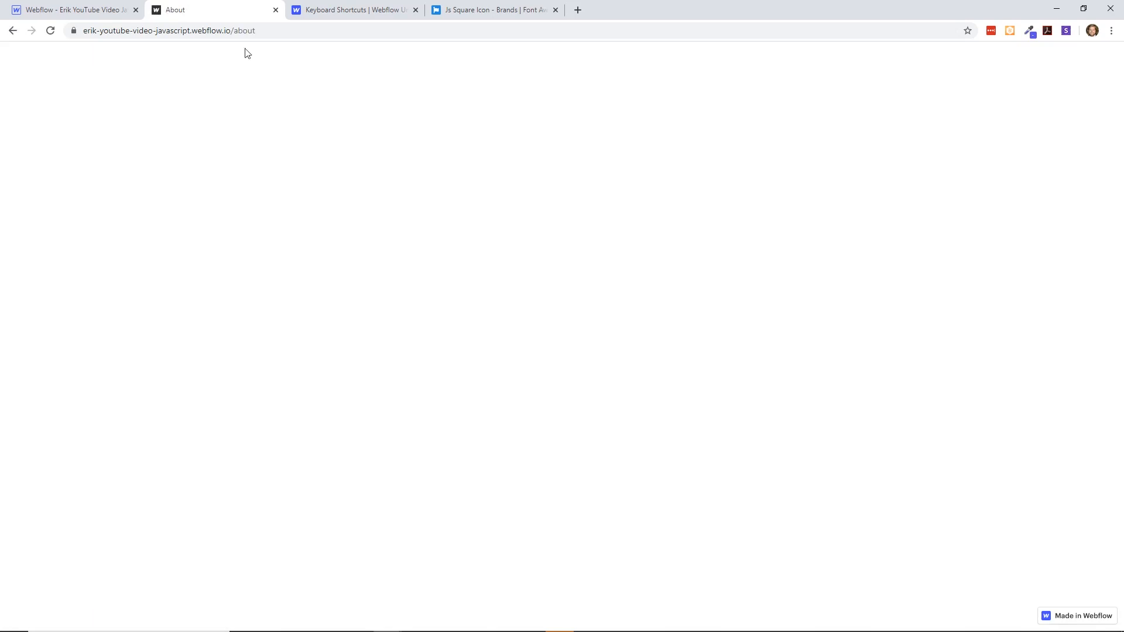
left_click(13, 31)
left_click(970, 49)
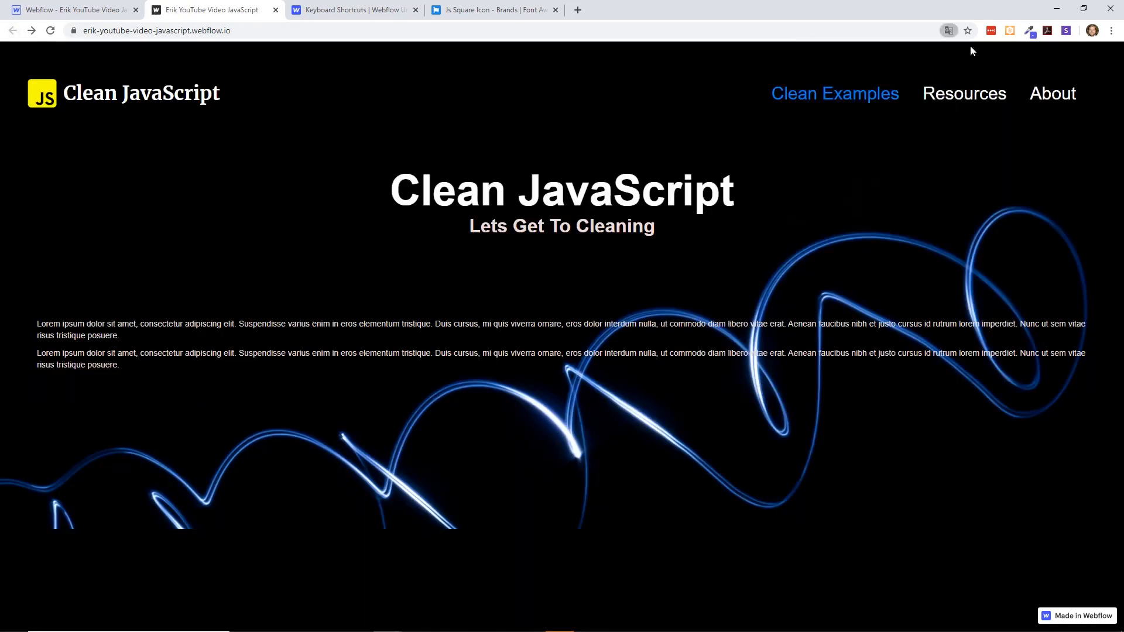
left_click_drag(660, 323, 364, 178)
left_click(364, 178)
- Switch back to the Webflow designer, look over the HTML in the code export and download the site's code as a ZIP
left_click(115, 15)
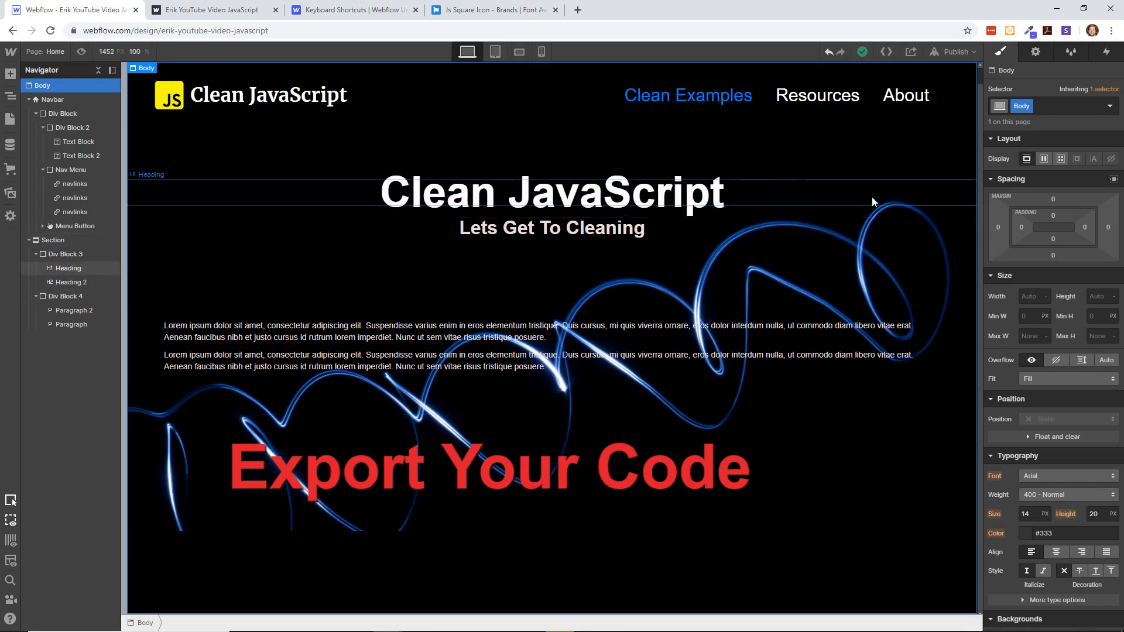
left_click(886, 54)
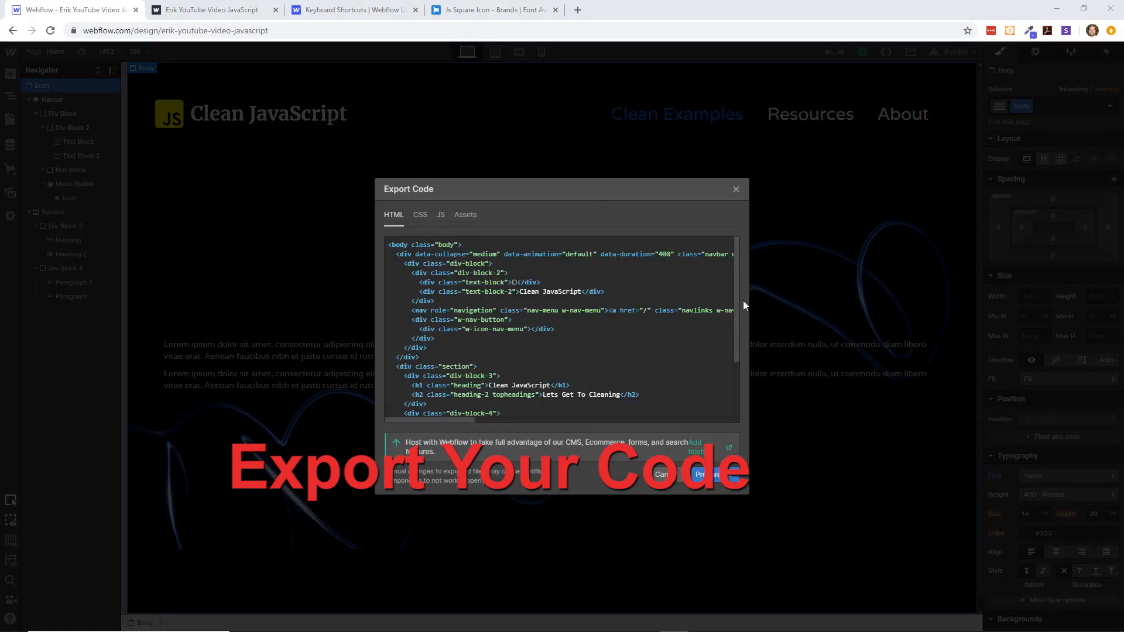
mouse_move(735, 299)
left_mouse_down()
mouse_move(733, 366)
mouse_move(734, 291)
left_mouse_up()
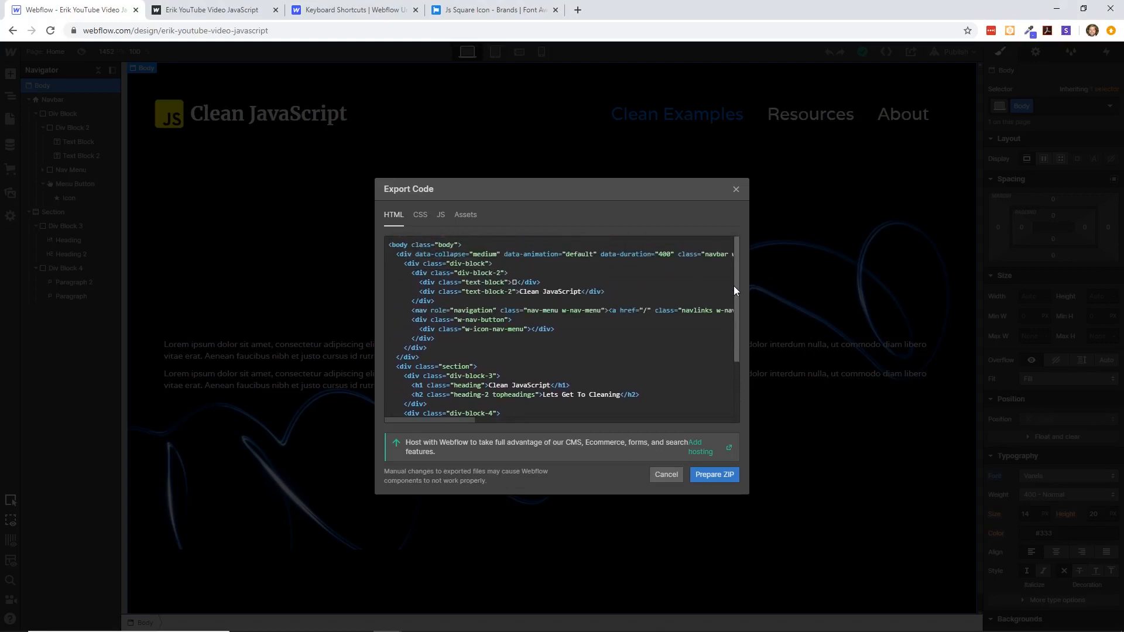
left_click_drag(478, 254, 535, 256)
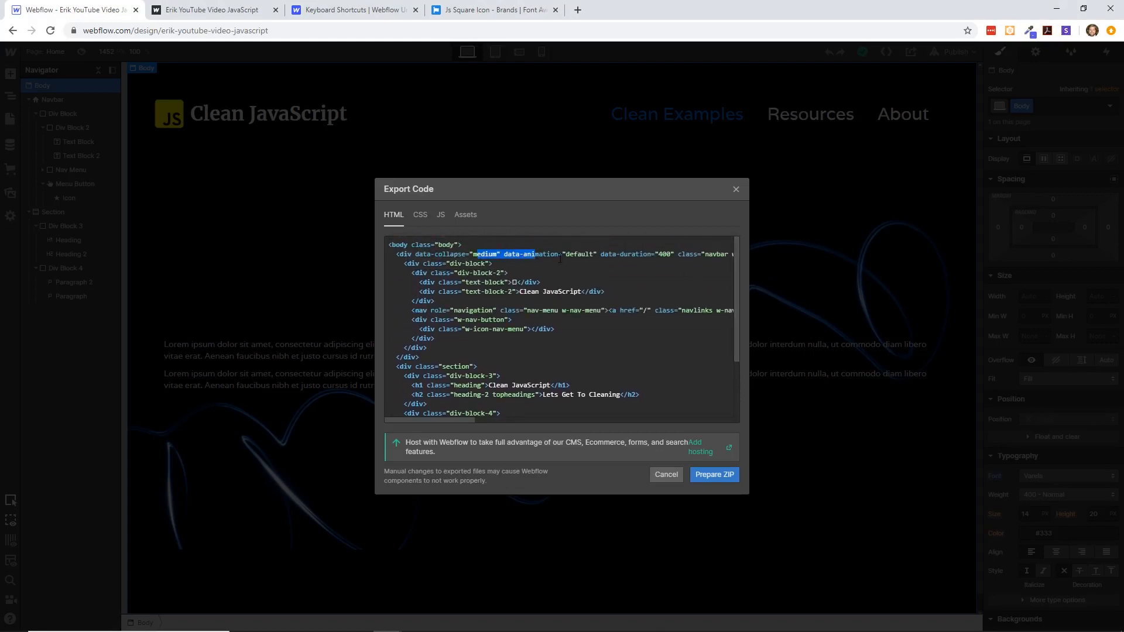
left_click(560, 259)
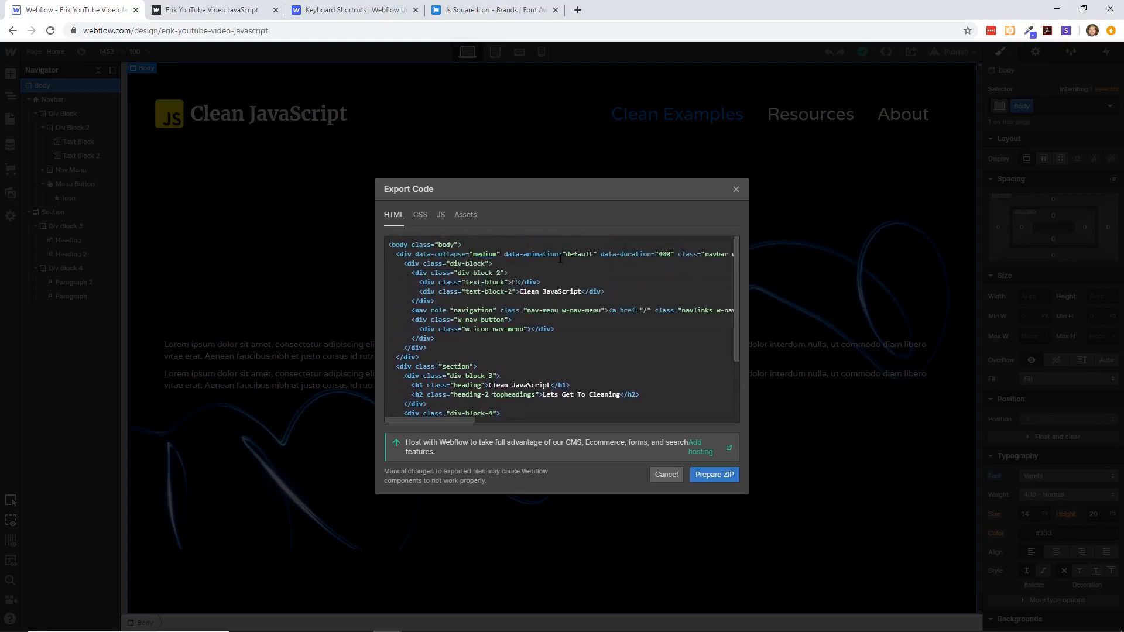
left_click(717, 475)
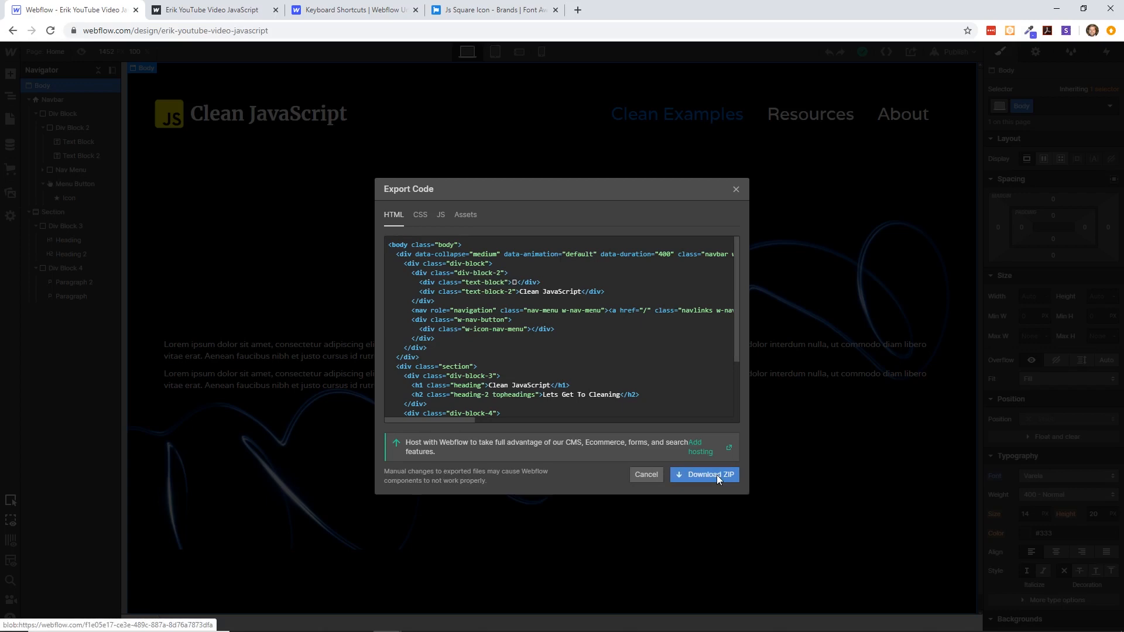
left_click(717, 475)
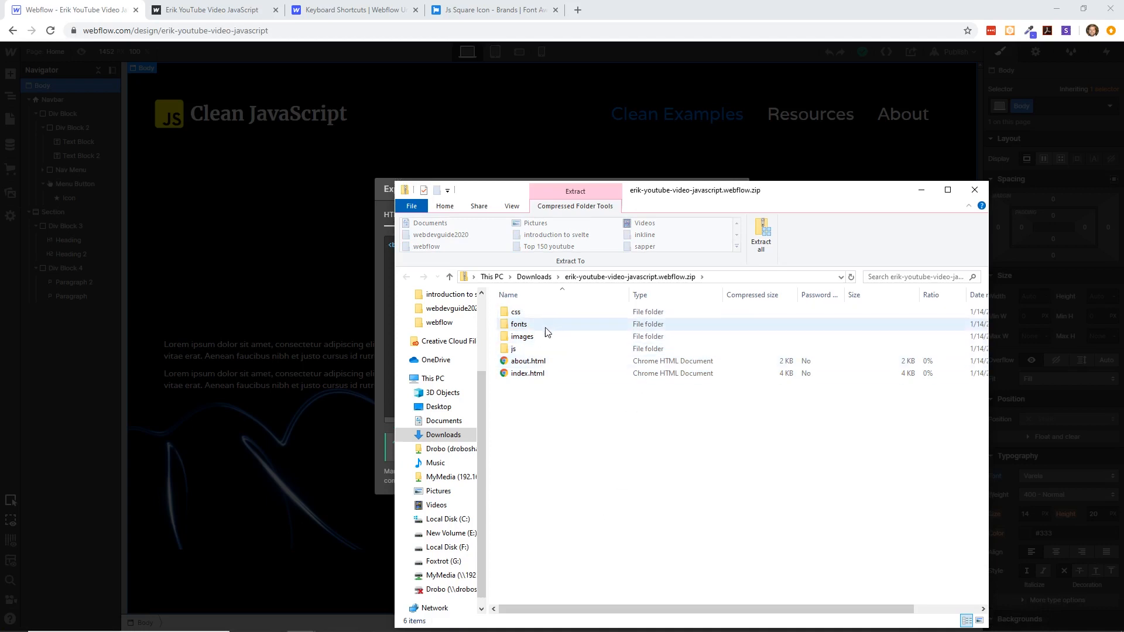
- Copy all the files and folders inside the exported site ZIP and go to Local Disk (F:)
left_click_drag(538, 410, 513, 308)
right_click(526, 319)
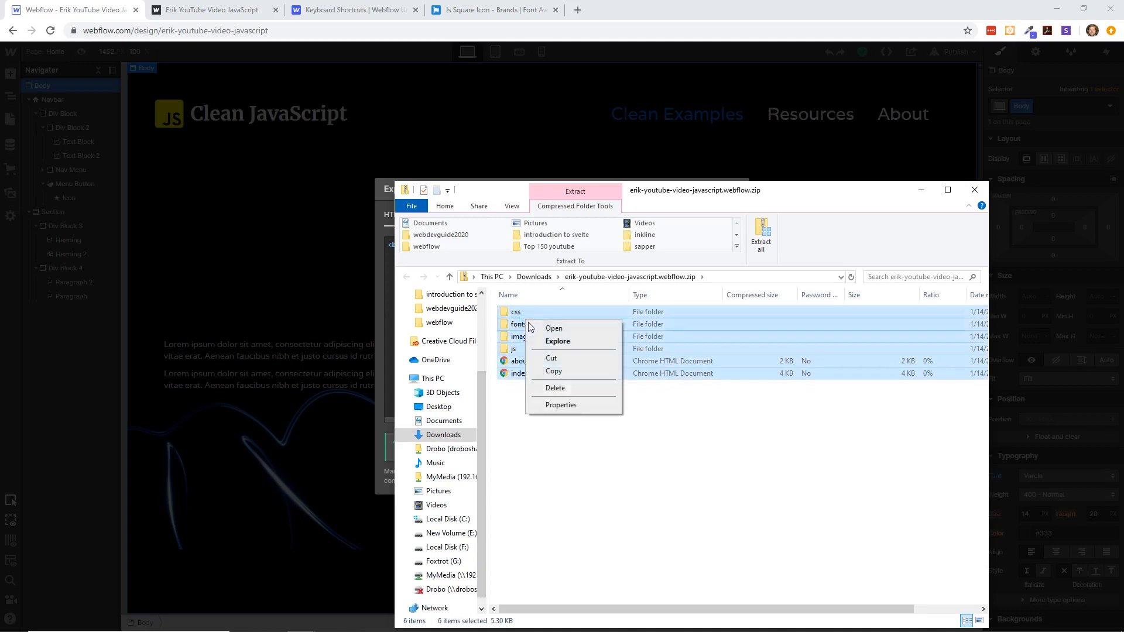
left_click(553, 370)
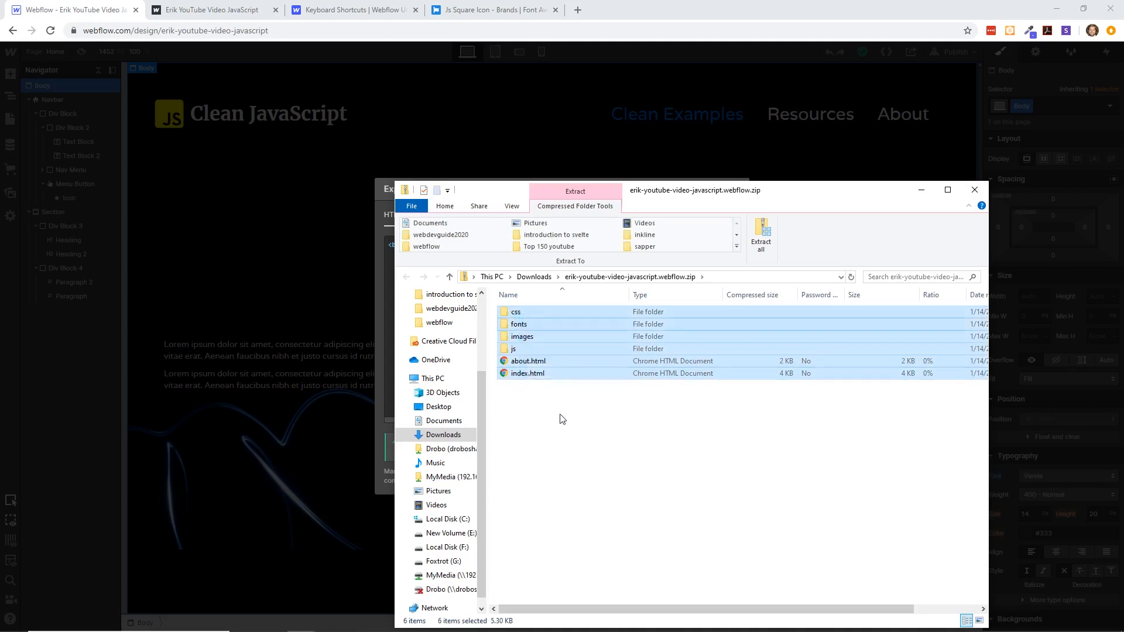
left_click(427, 546)
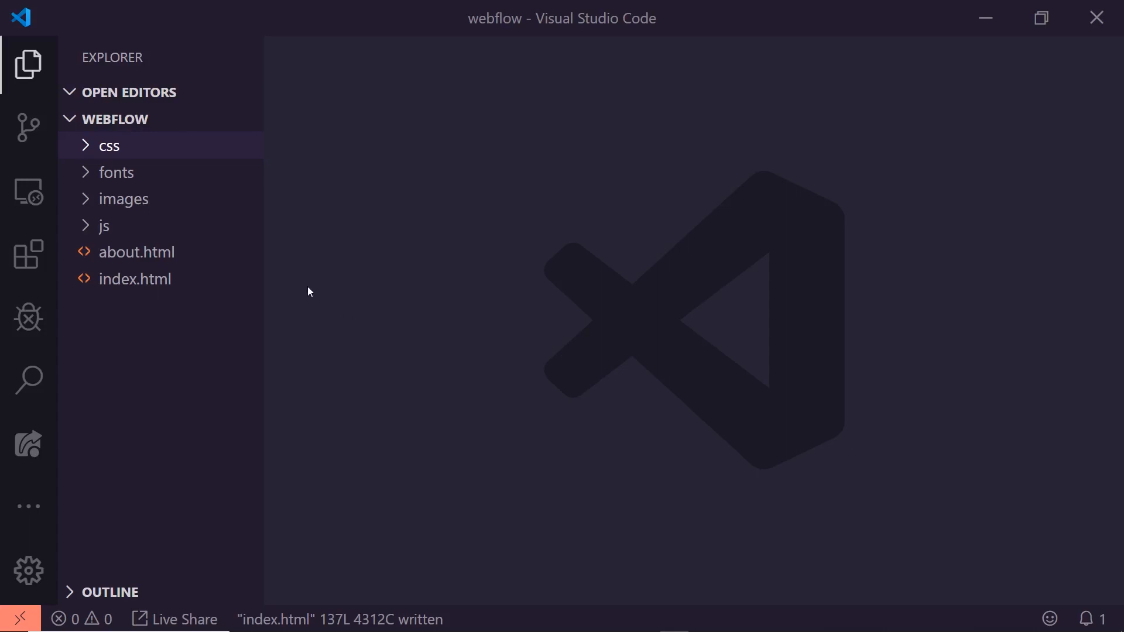
- Switch to the webflow project in Visual Studio Code, open index.html at its beginning and hide the file explorer sidebar
left_click(136, 279)
scroll(526, 273, "up", 5)
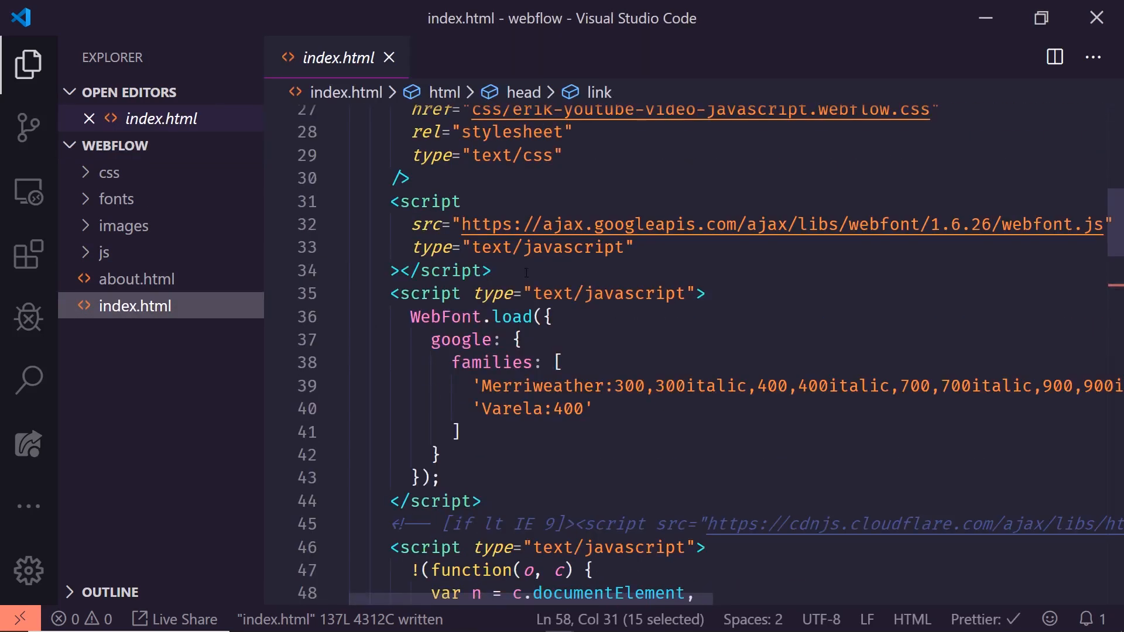
scroll(526, 272, "up", 9)
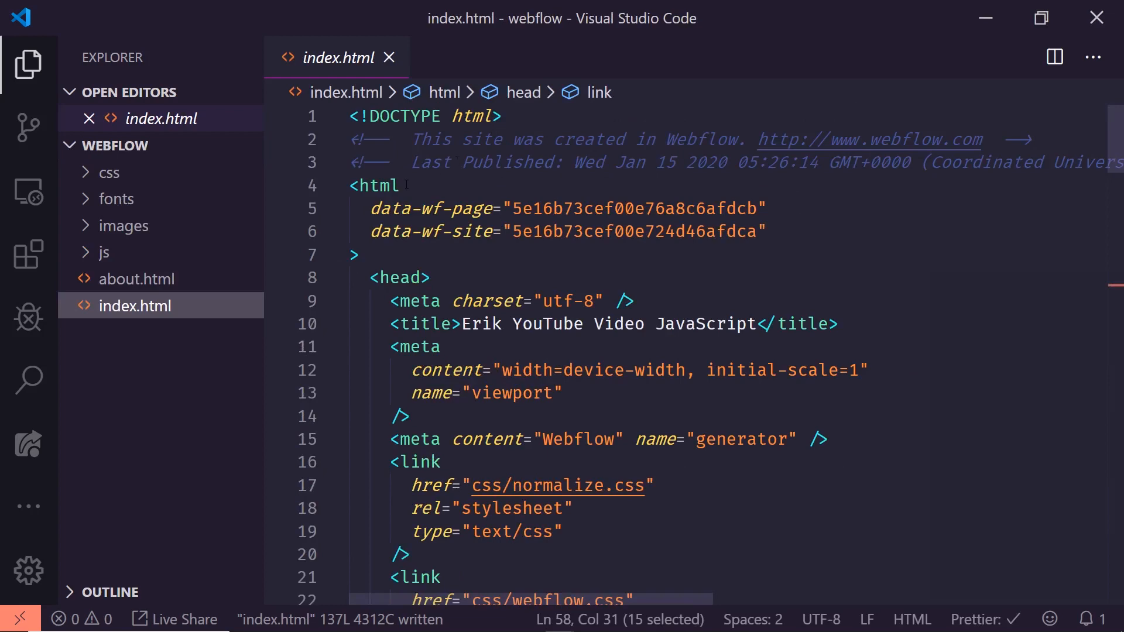
scroll(408, 211, "down", 1)
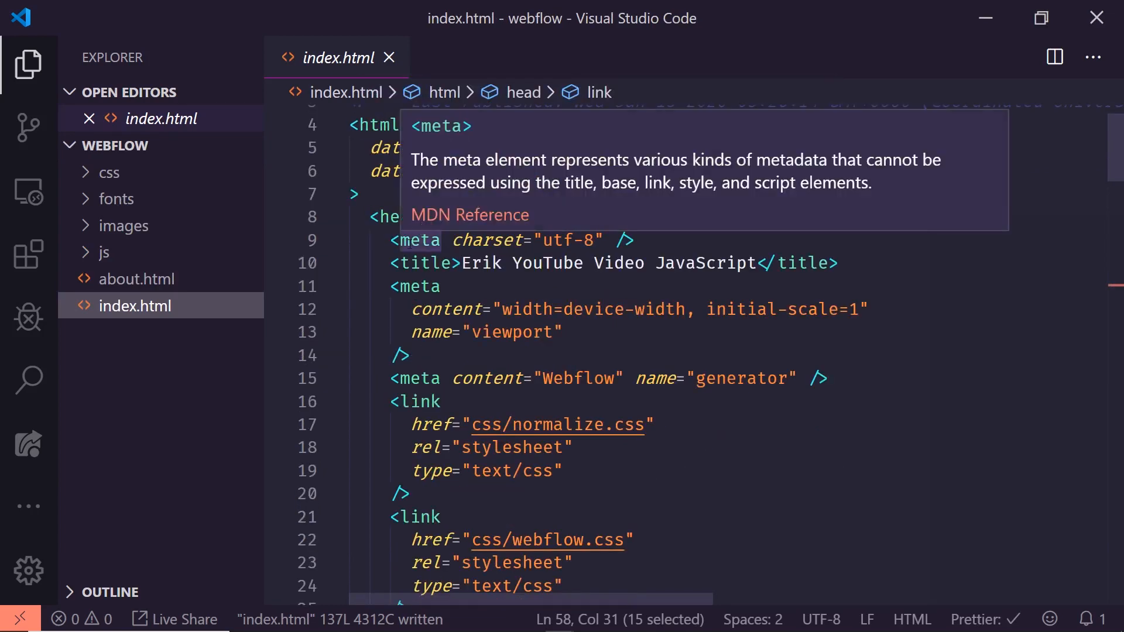
mouse_move(386, 218)
mouse_move(408, 272)
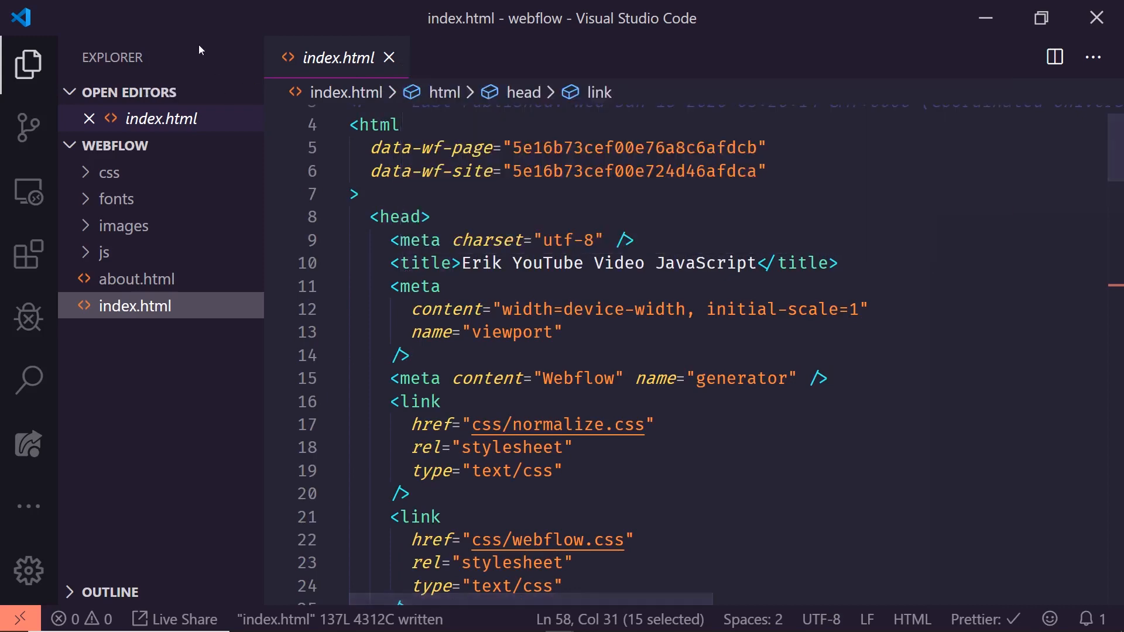
right_click(199, 50)
left_click(261, 193)
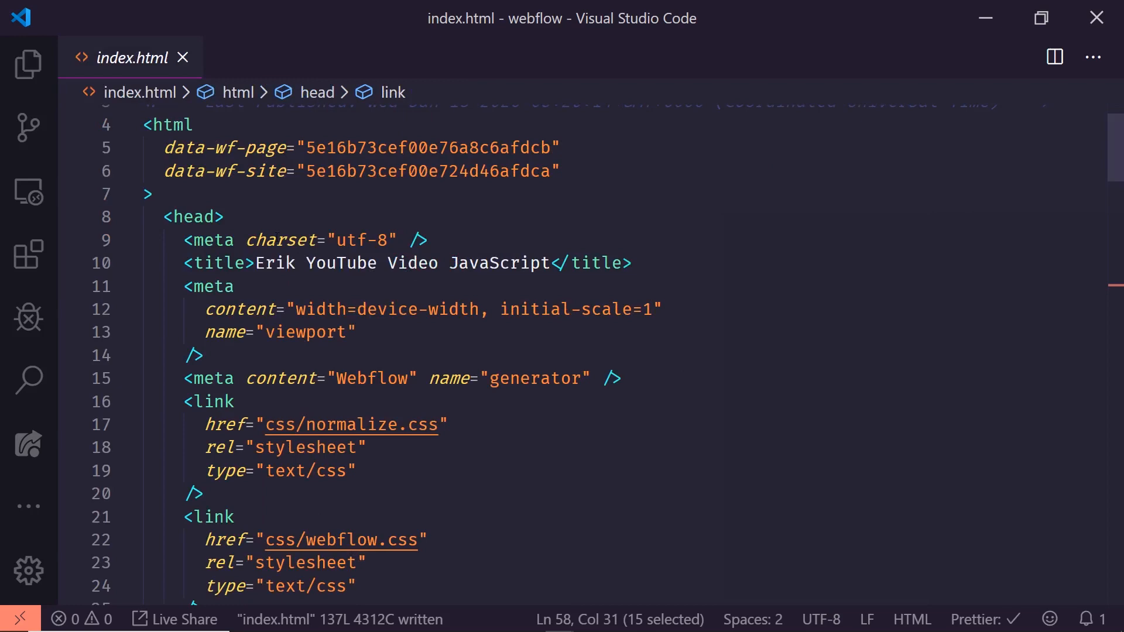
- Examine the head of index.html, including the stylesheet links, the web font loading, the scripts and the icon links
scroll(278, 236, "down", 1)
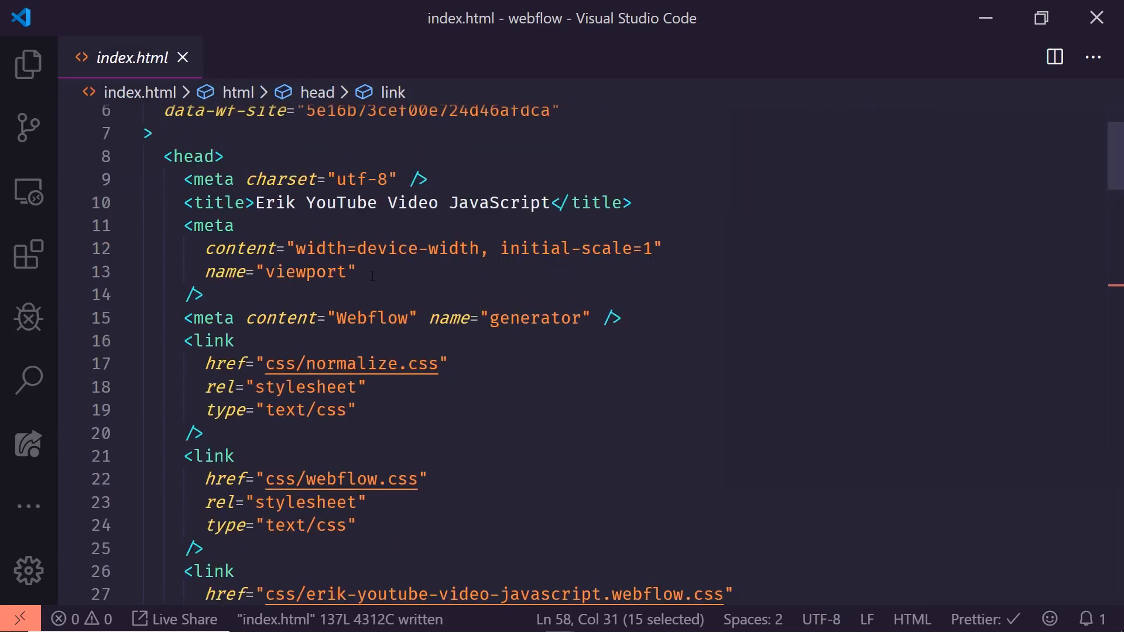
scroll(329, 310, "down", 2)
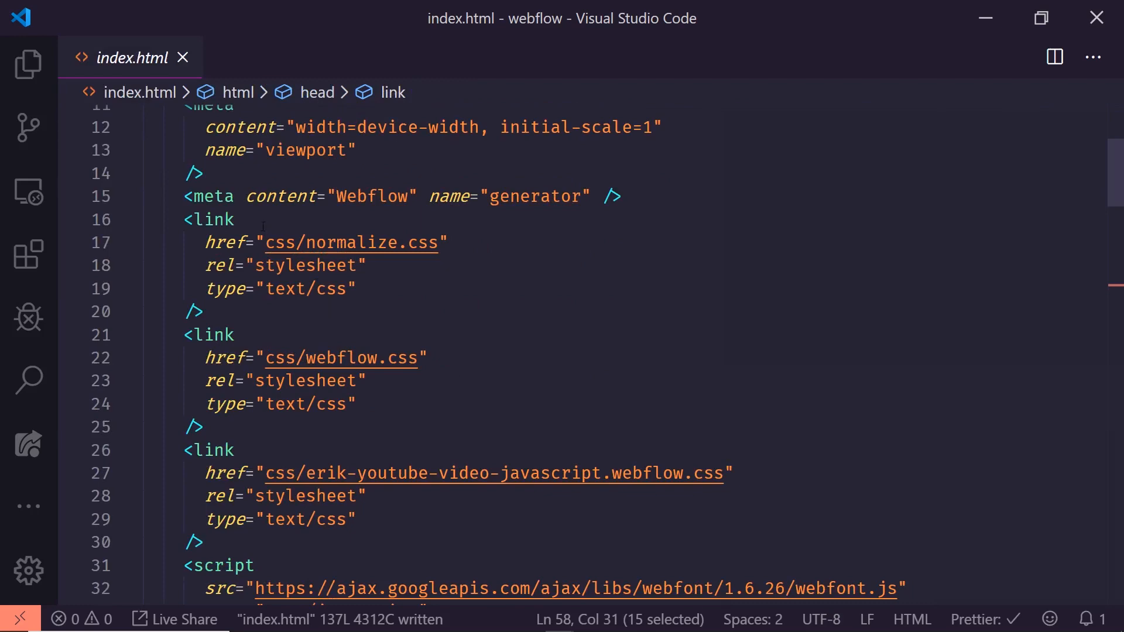
scroll(340, 275, "down", 3)
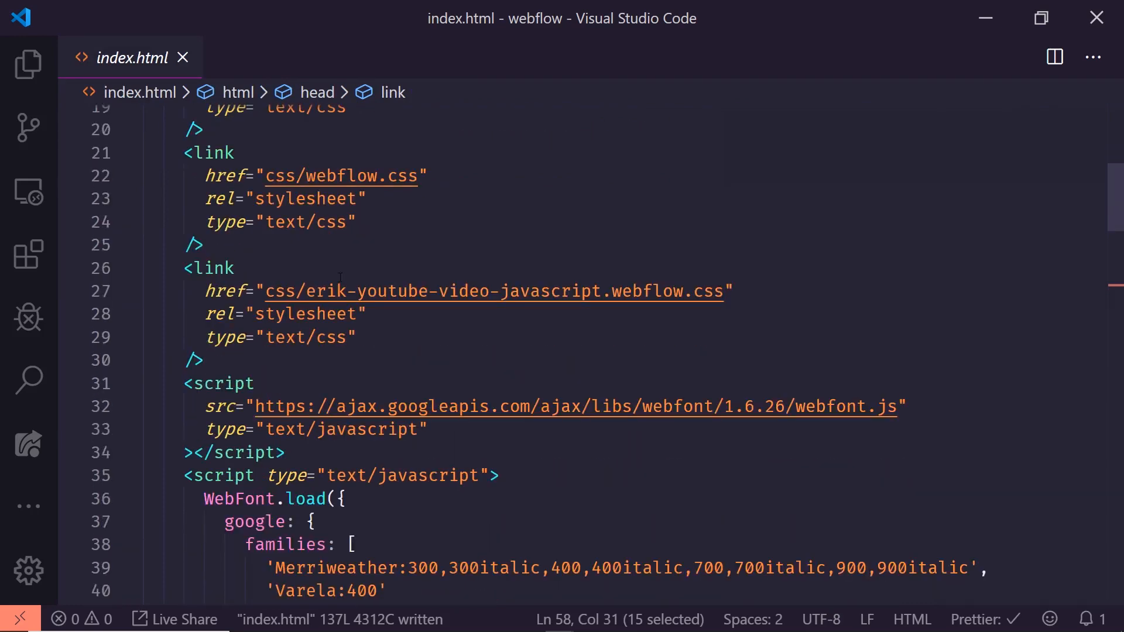
scroll(344, 265, "up", 2)
scroll(369, 269, "down", 5)
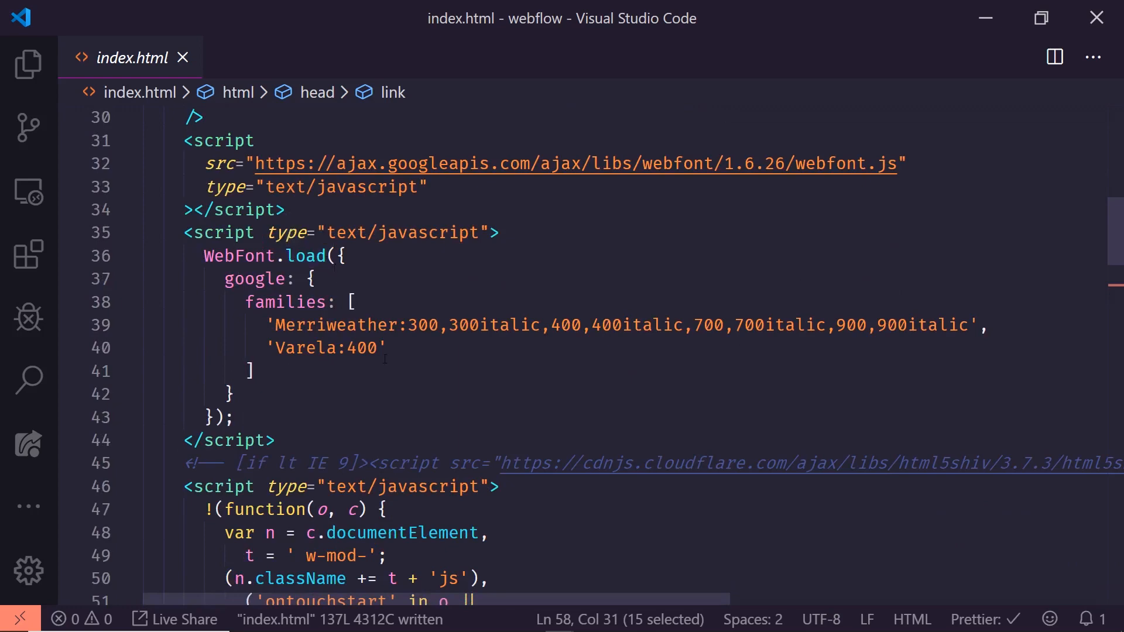
scroll(385, 359, "down", 1)
scroll(385, 358, "down", 2)
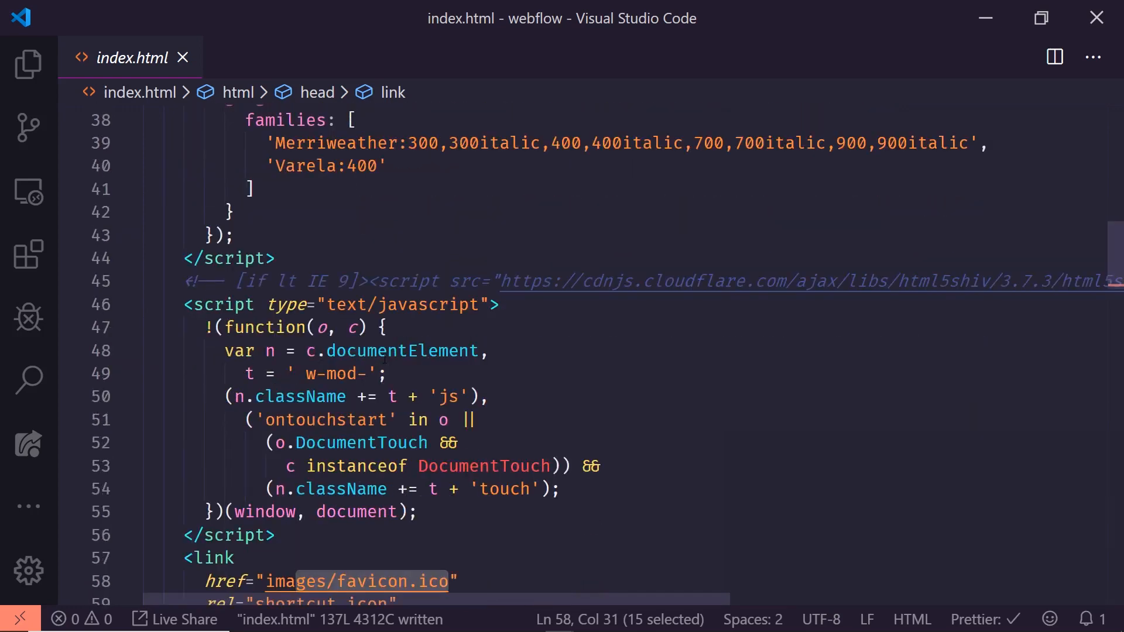
scroll(384, 359, "down", 3)
scroll(385, 359, "down", 4)
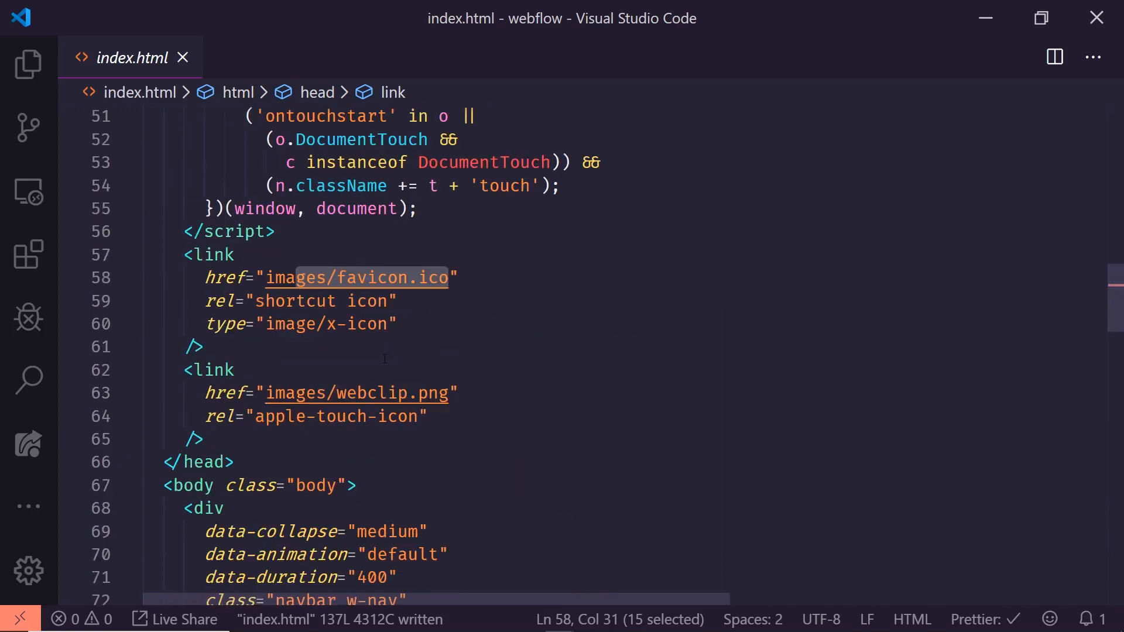
scroll(375, 283, "down", 2)
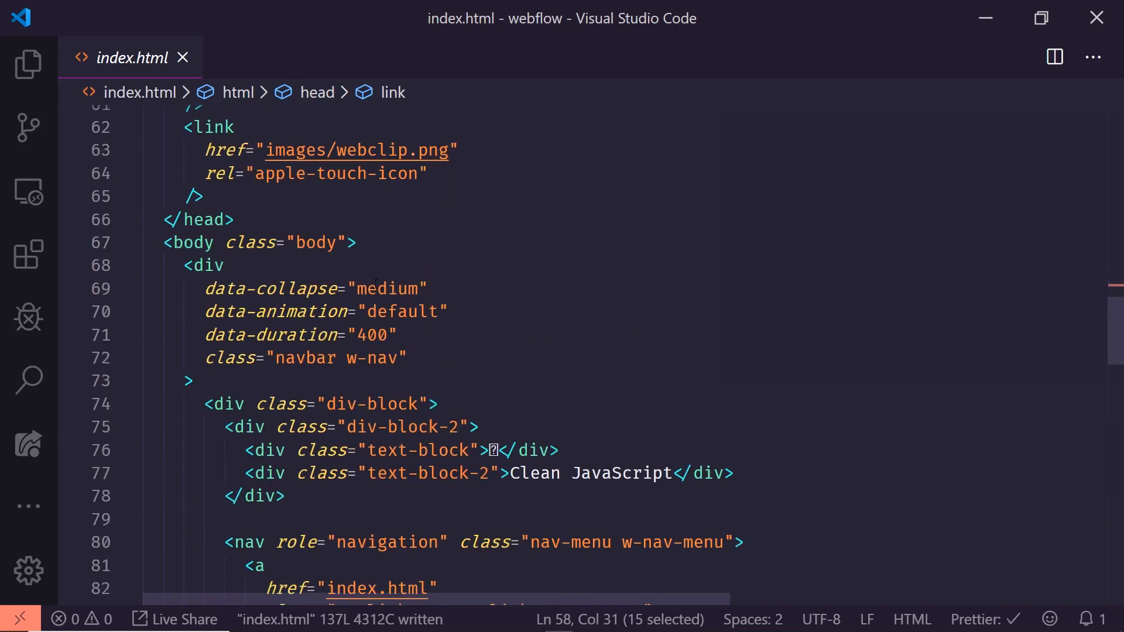
- Examine the navbar markup in index.html, including the Clean JavaScript text block, the navlinks class and the nav element
scroll(375, 284, "down", 1)
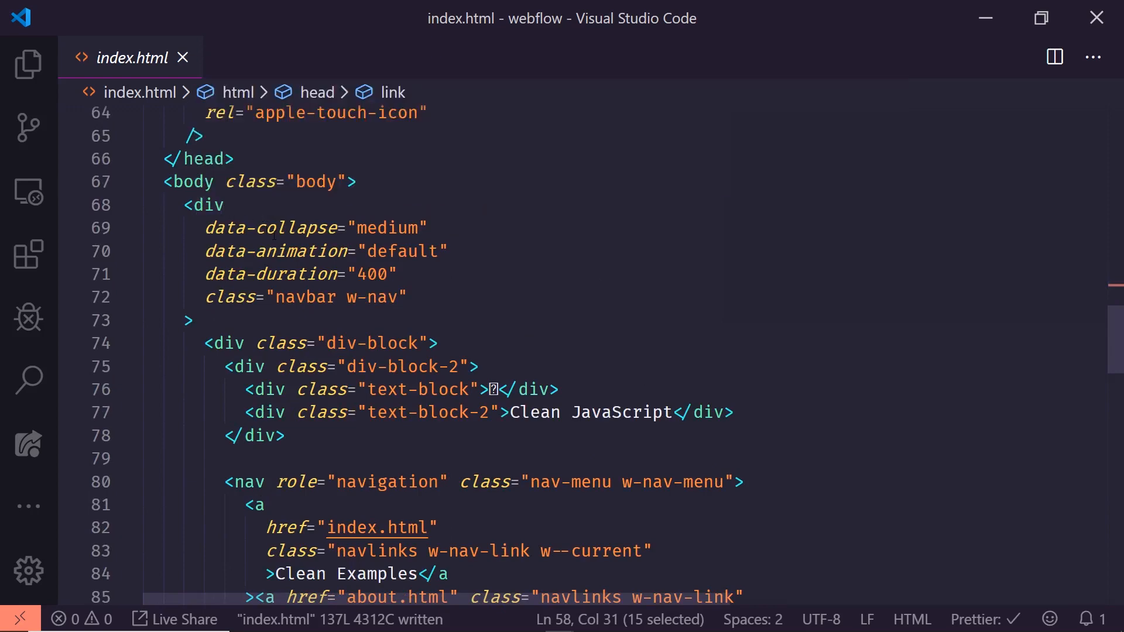
scroll(386, 281, "down", 1)
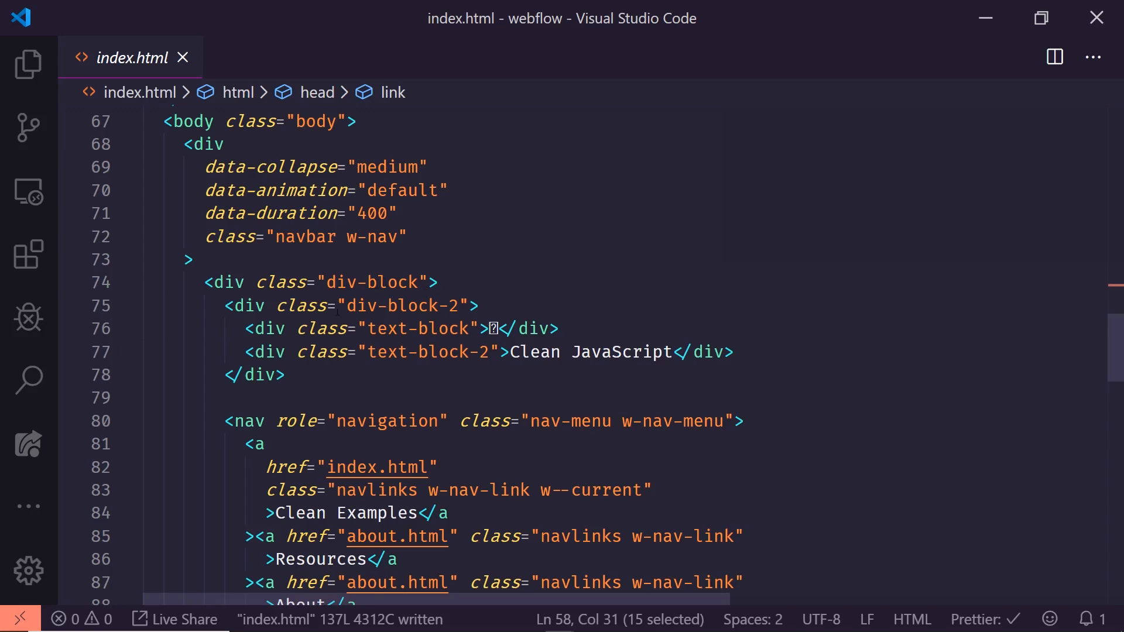
scroll(337, 311, "down", 2)
left_click_drag(512, 230, 662, 230)
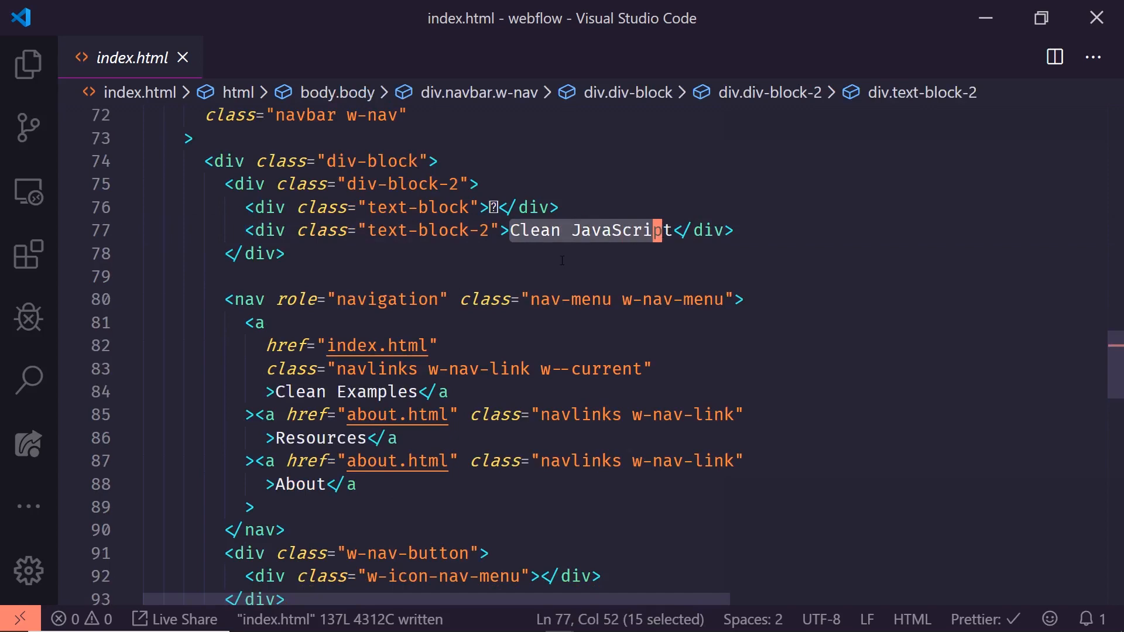
scroll(410, 216, "down", 1)
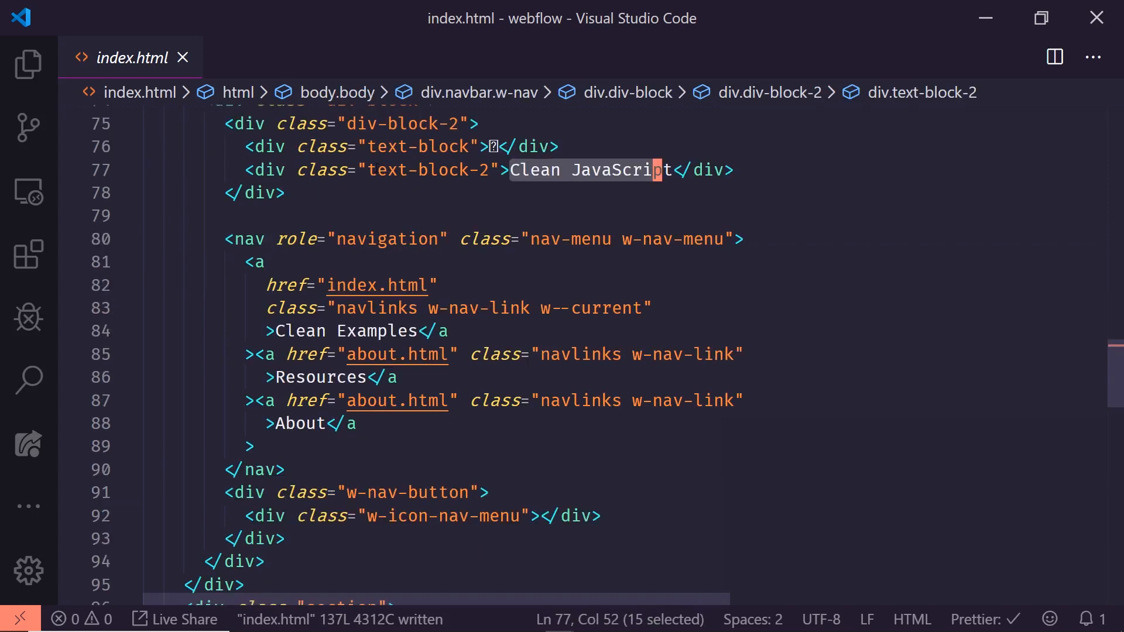
left_click_drag(378, 170, 511, 170)
scroll(439, 239, "down", 1)
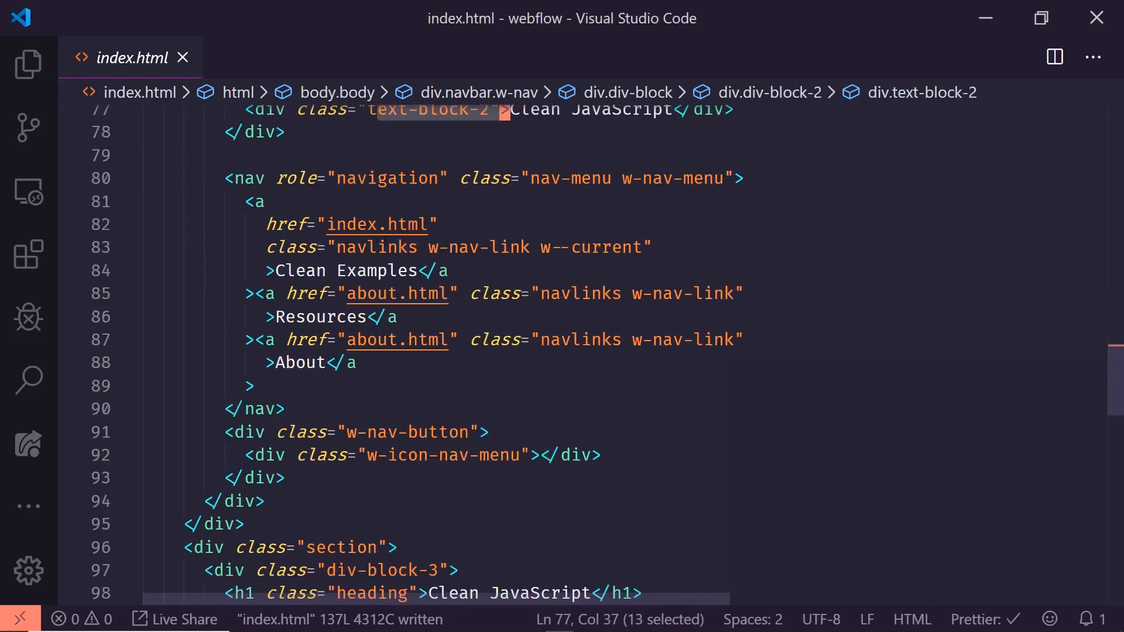
left_click_drag(336, 247, 418, 247)
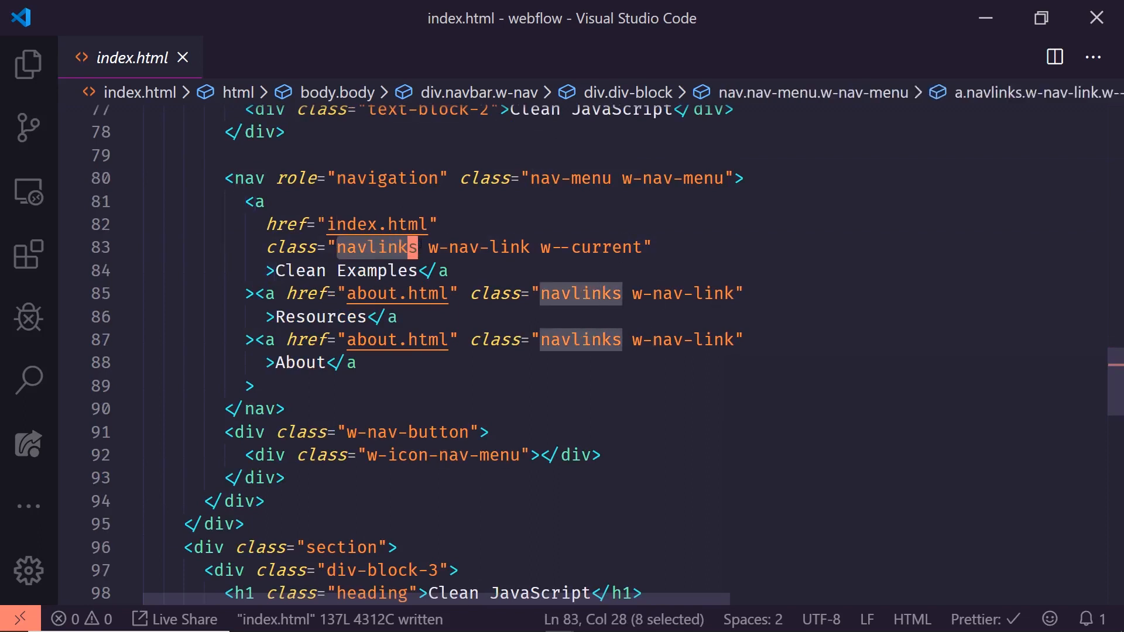
left_click(421, 247)
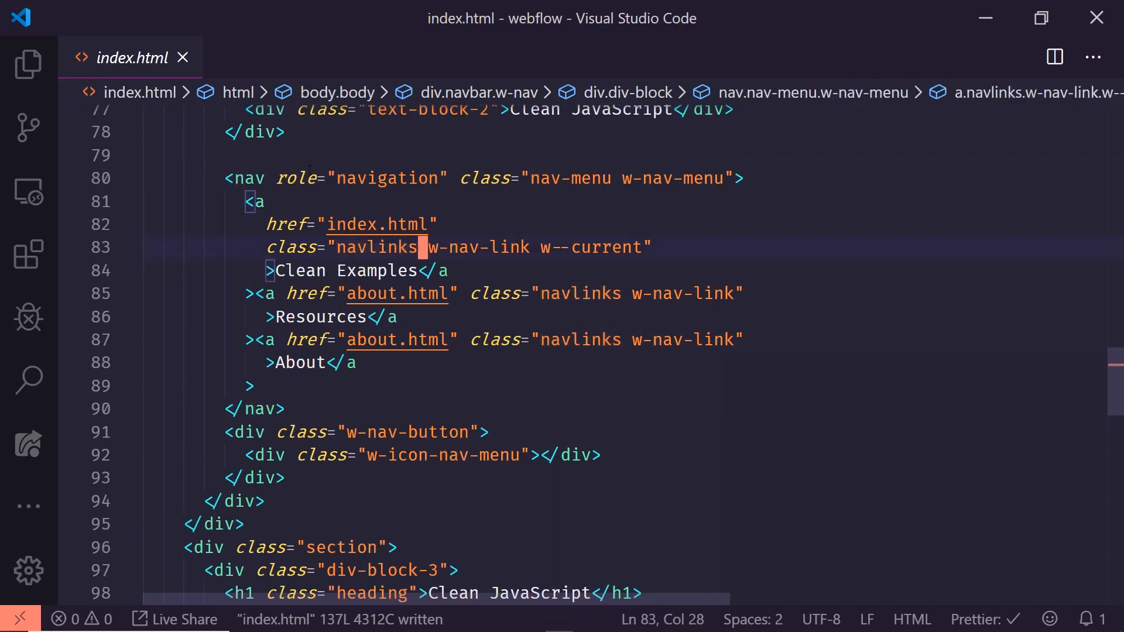
left_click_drag(235, 177, 347, 178)
left_click(369, 180)
left_click(431, 224)
- Examine the section markup in index.html, highlighting the section class, the h1 heading text and the h2 topheadings class
scroll(339, 271, "down", 3)
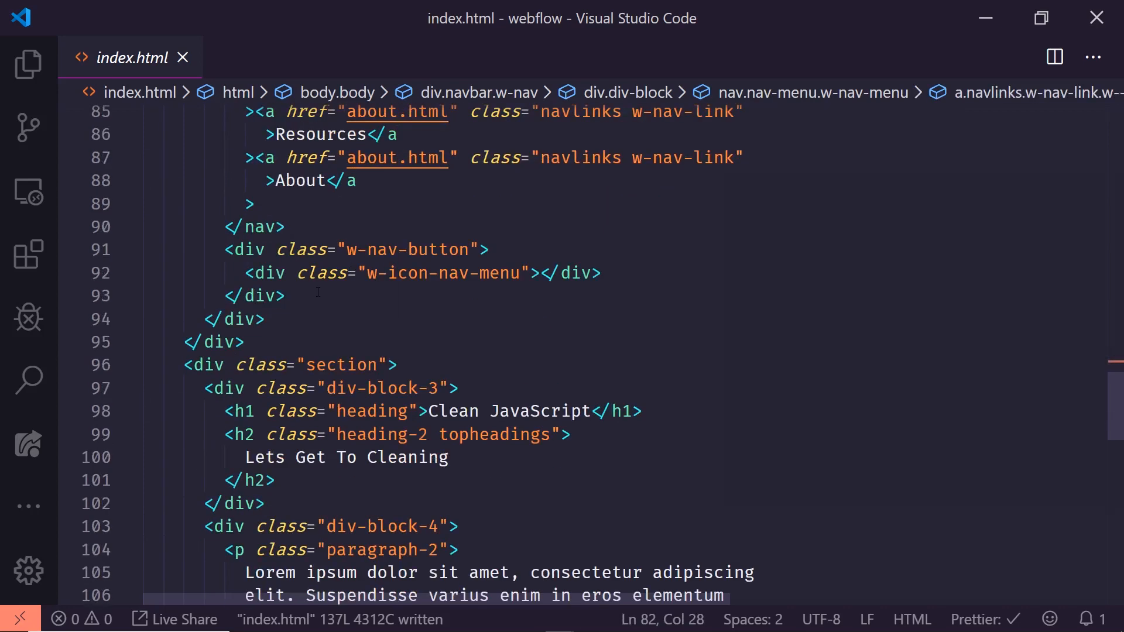
scroll(318, 292, "down", 2)
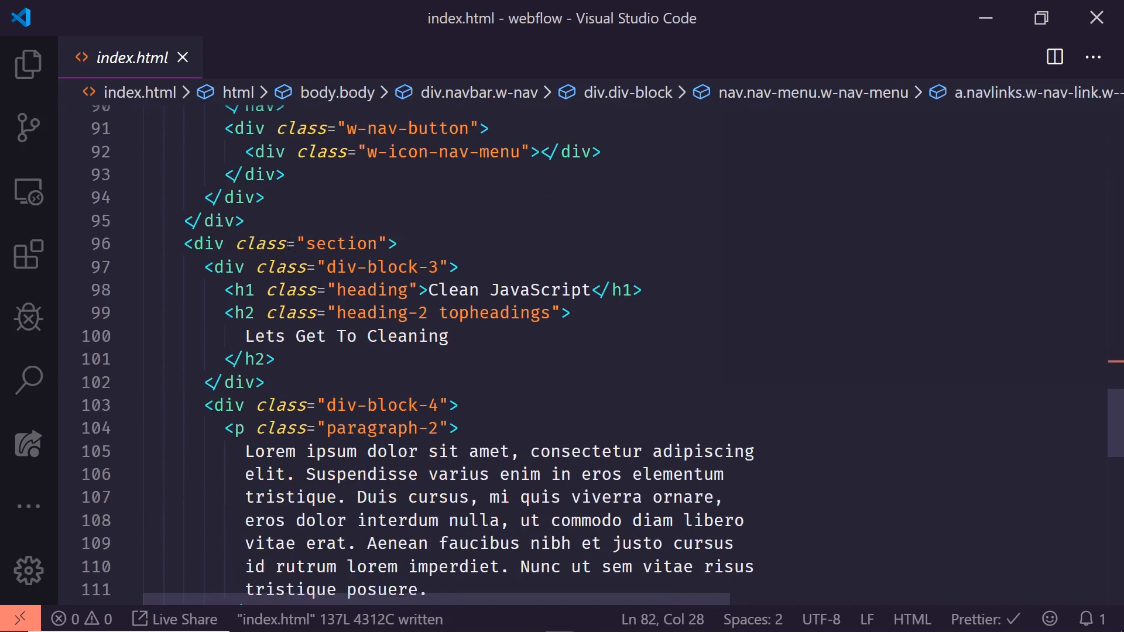
double_click(327, 243)
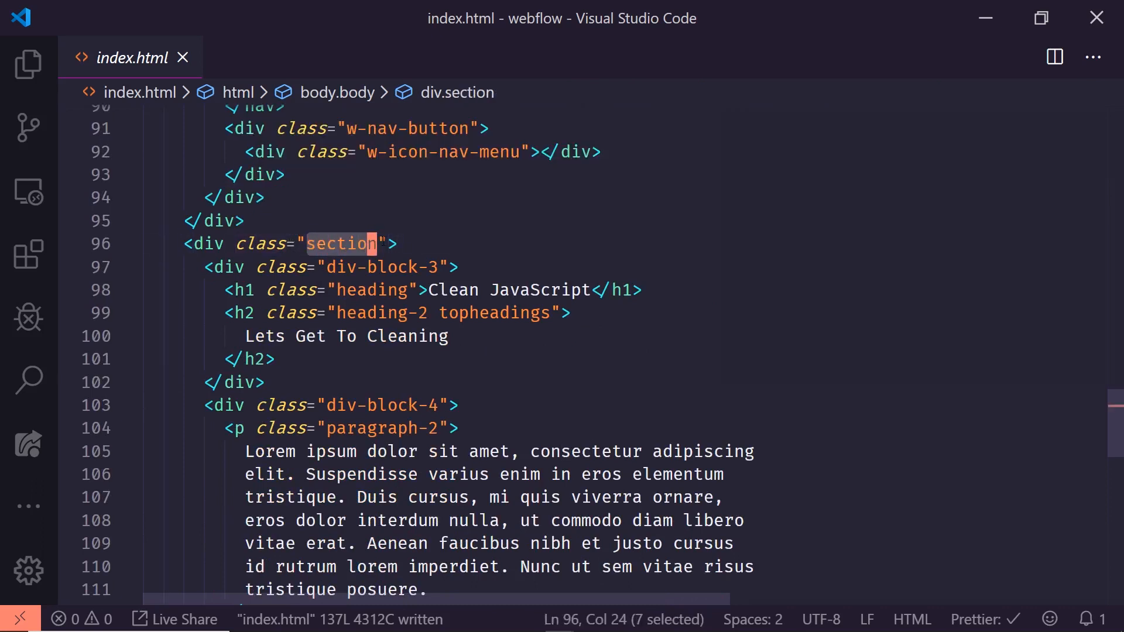
left_click_drag(450, 291, 592, 291)
scroll(591, 290, "down", 1)
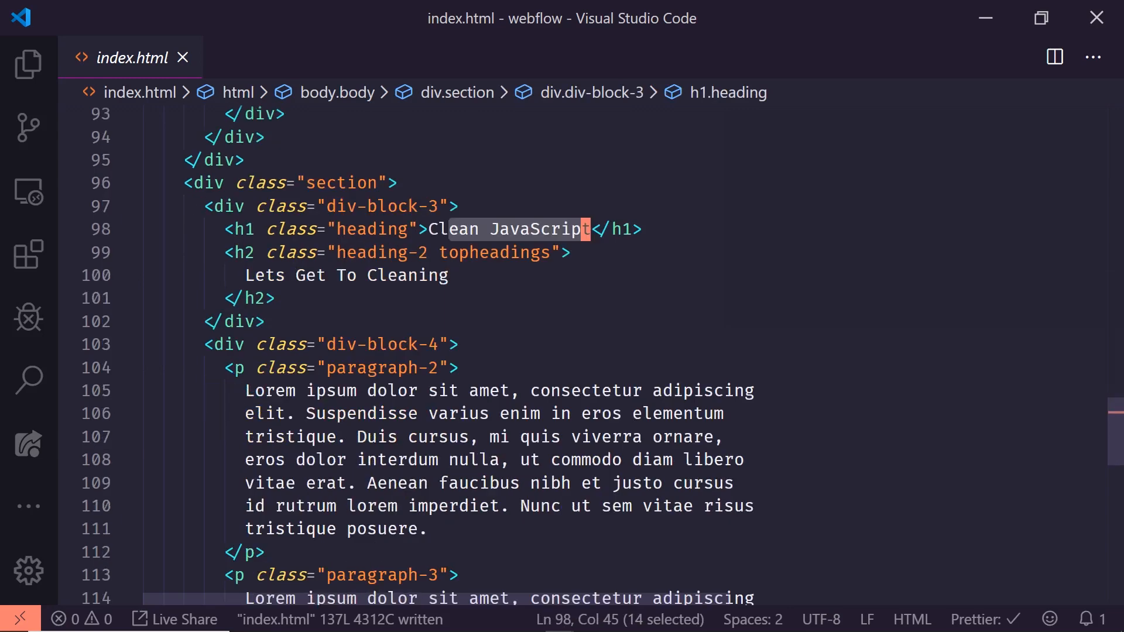
left_click_drag(440, 252, 552, 252)
scroll(492, 285, "down", 2)
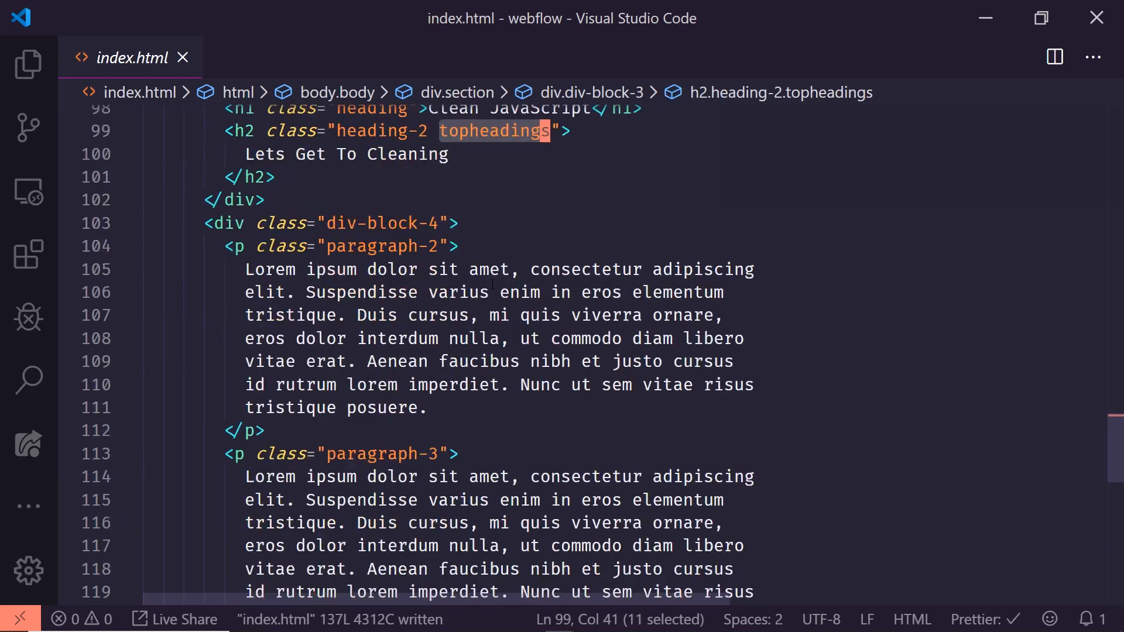
- Examine the two paragraph elements and the script tags at the end of index.html
left_click_drag(224, 246, 276, 245)
scroll(327, 306, "down", 1)
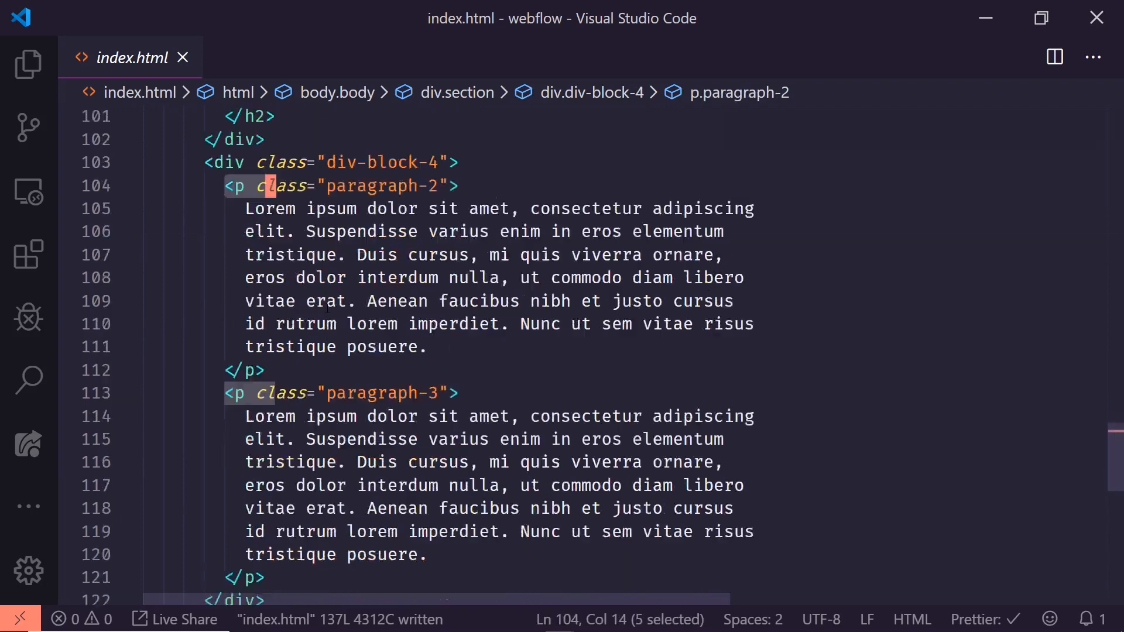
scroll(327, 306, "down", 4)
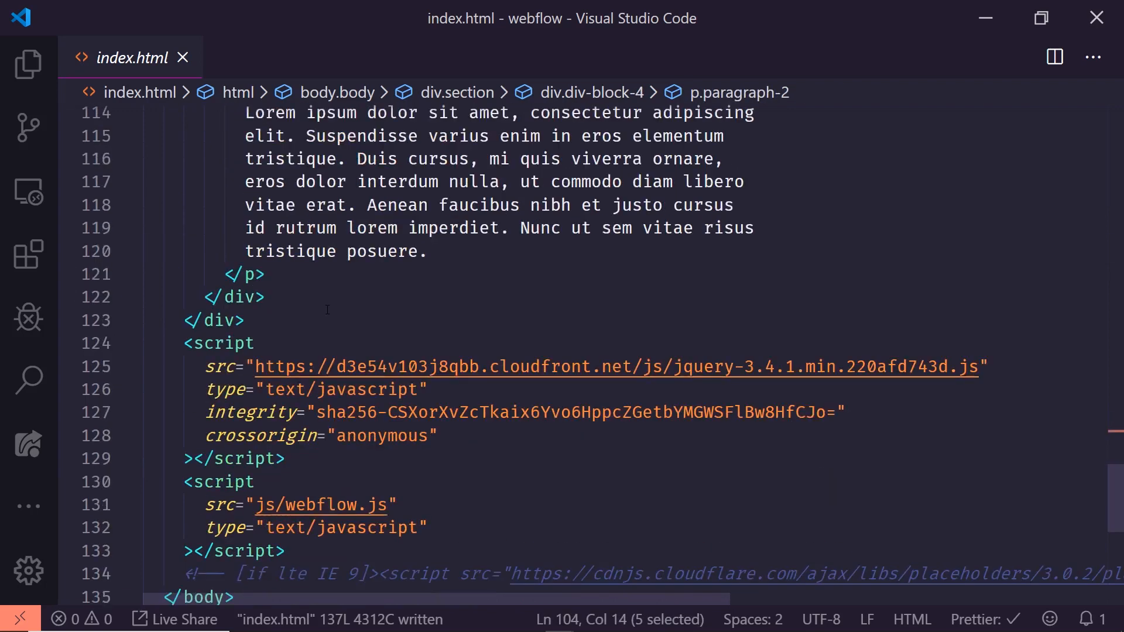
scroll(327, 310, "down", 1)
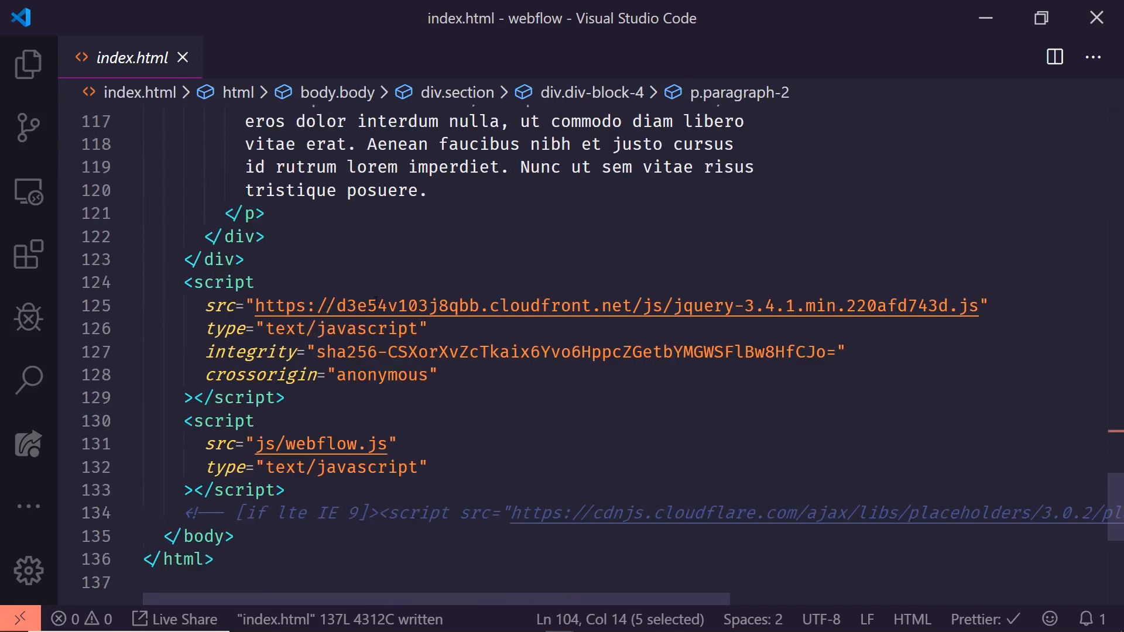
scroll(378, 305, "down", 2)
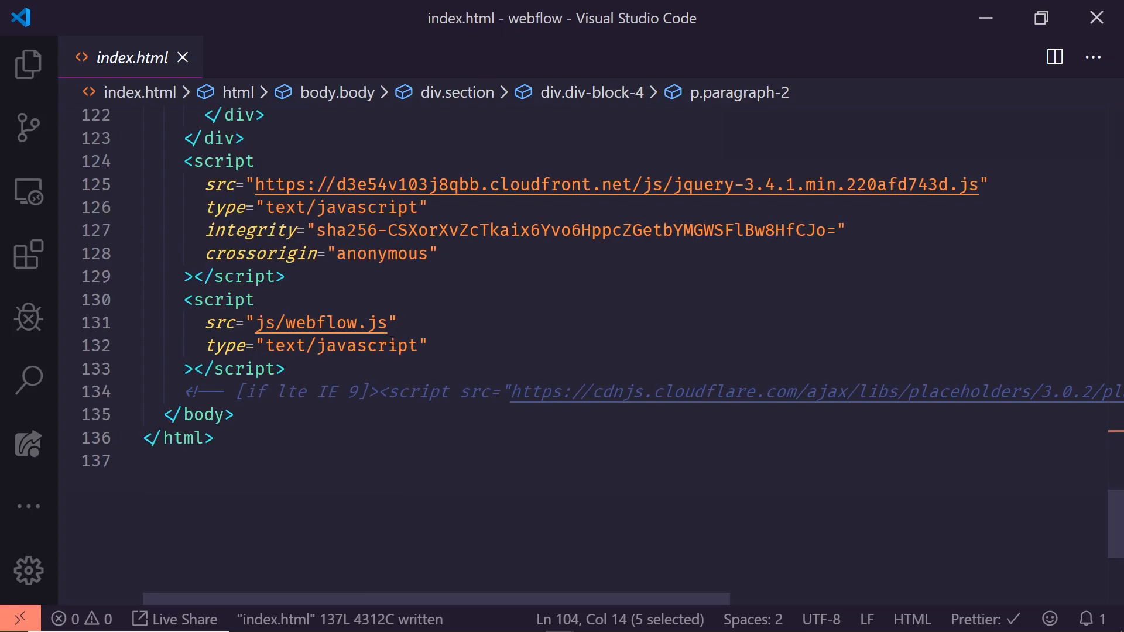
- Show the file explorer again, open about.html and read through its code to the closing html tag
scroll(527, 351, "up", 20)
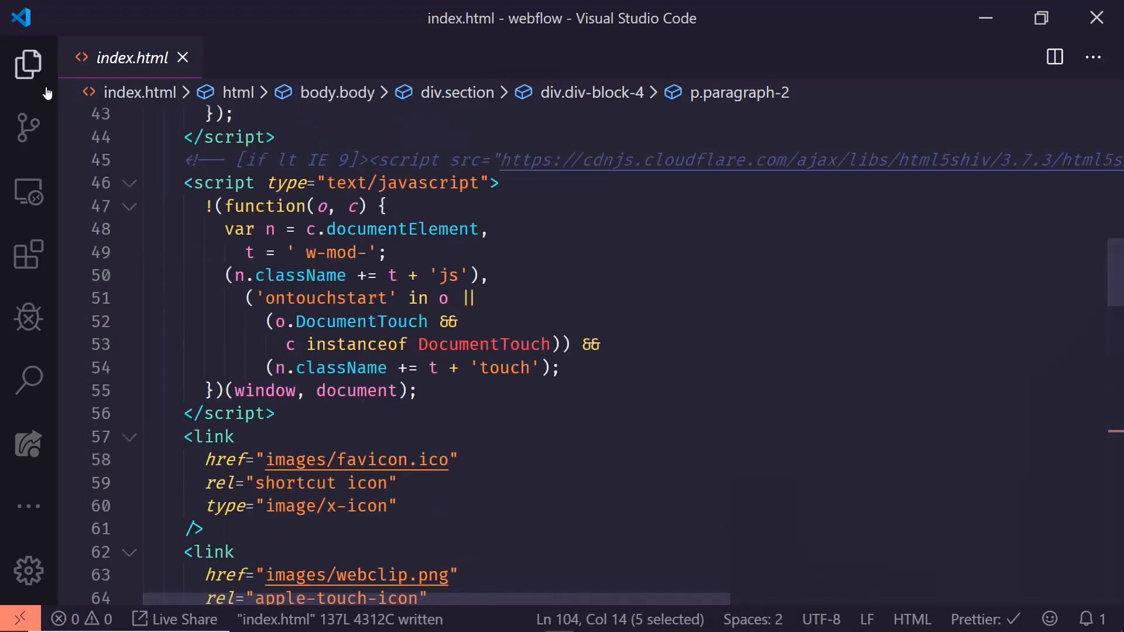
scroll(222, 176, "up", 8)
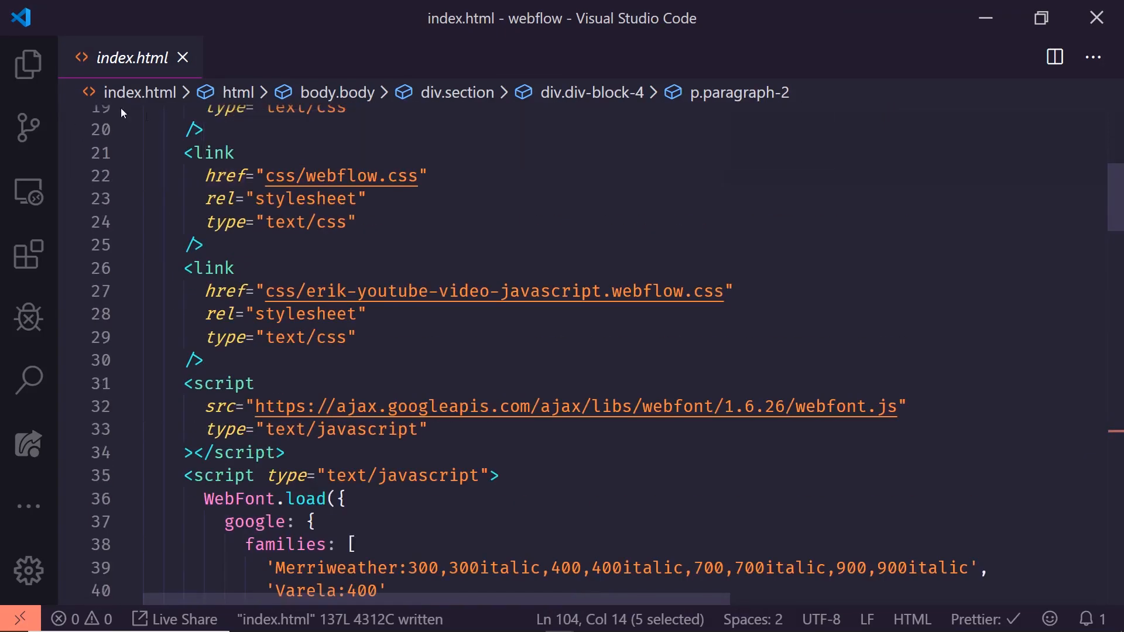
left_click(28, 63)
left_click(176, 279)
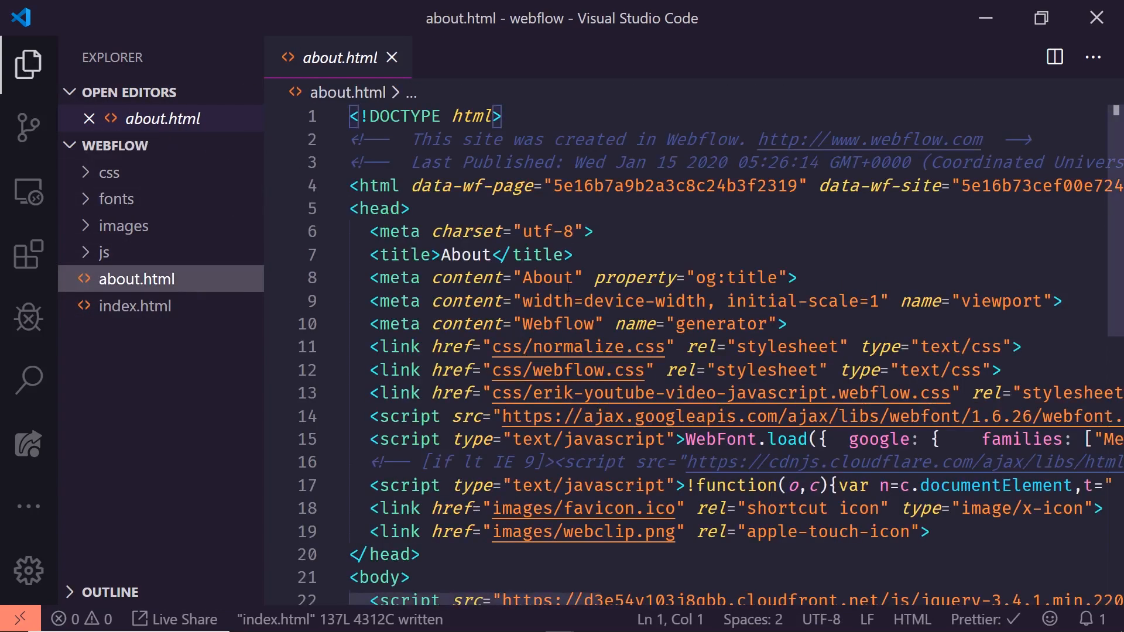
scroll(568, 287, "down", 4)
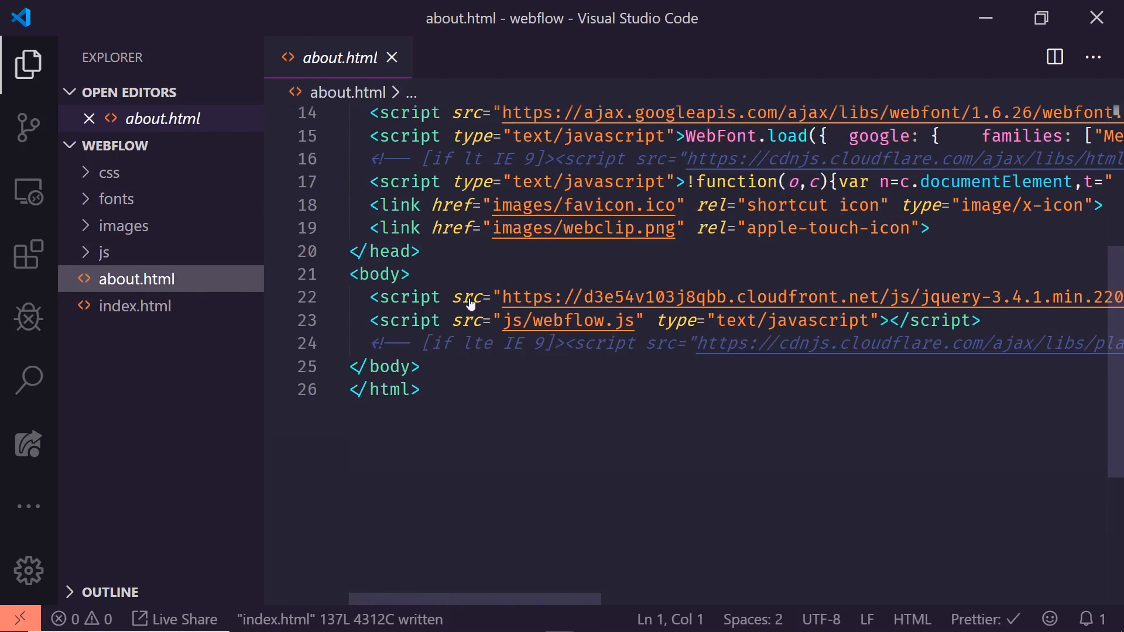
- Highlight the title element in about.html and examine the files in the fonts folder, collapsing the folder again
scroll(439, 346, "up", 4)
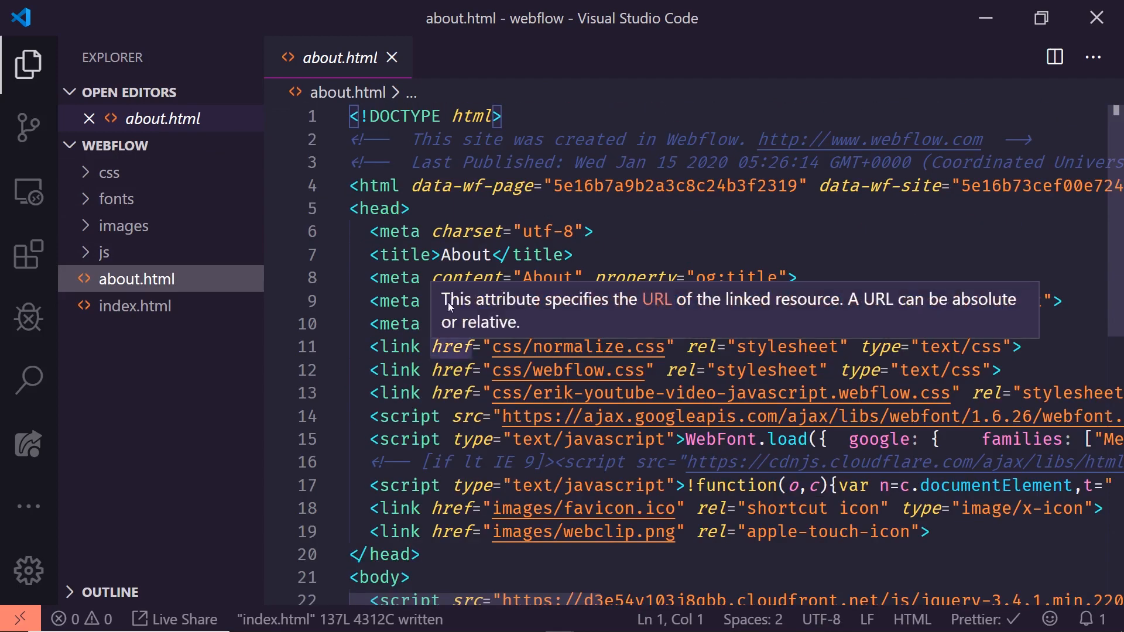
left_click(424, 254)
left_click_drag(425, 255, 537, 255)
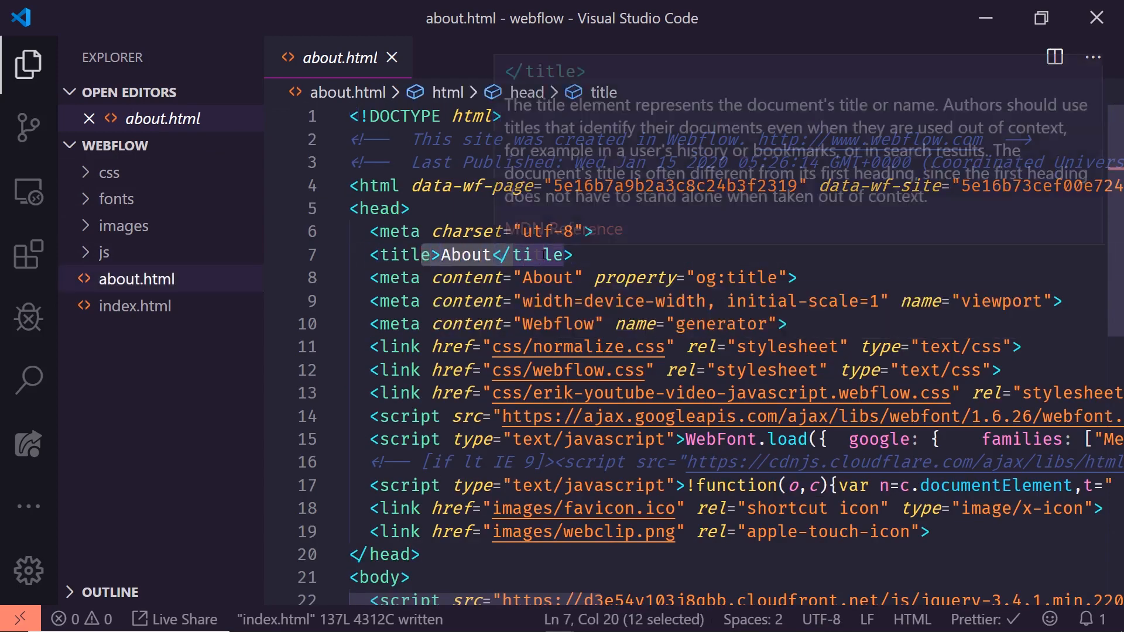
left_click(100, 199)
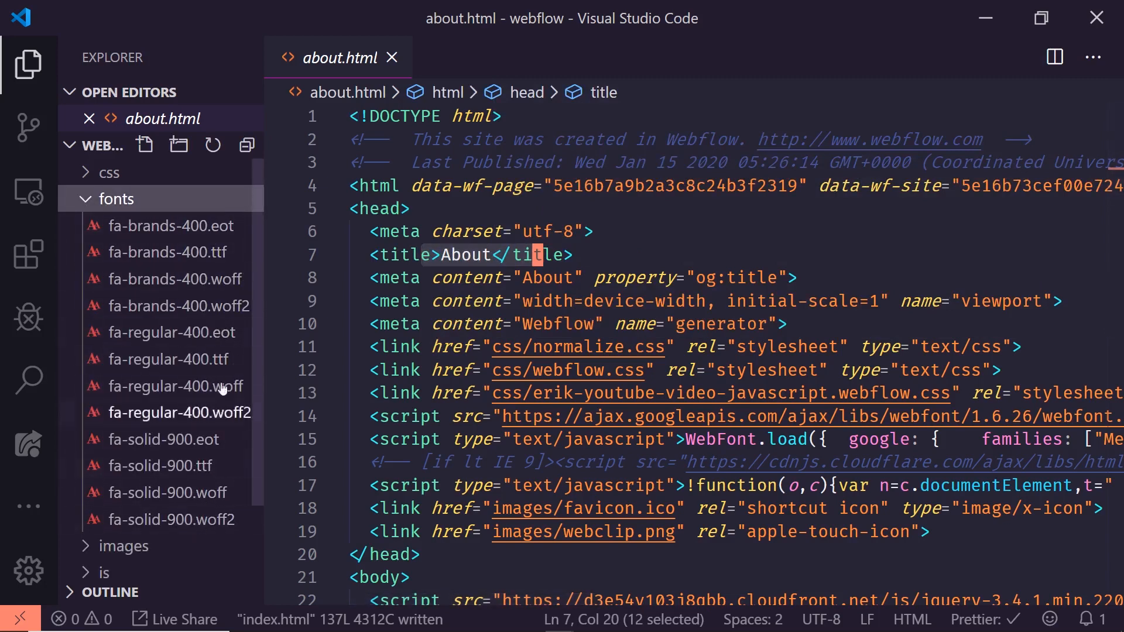
left_click(100, 202)
- Expand the css folder and open its site-specific stylesheet, normalize.css and webflow.css one after another
left_click(109, 172)
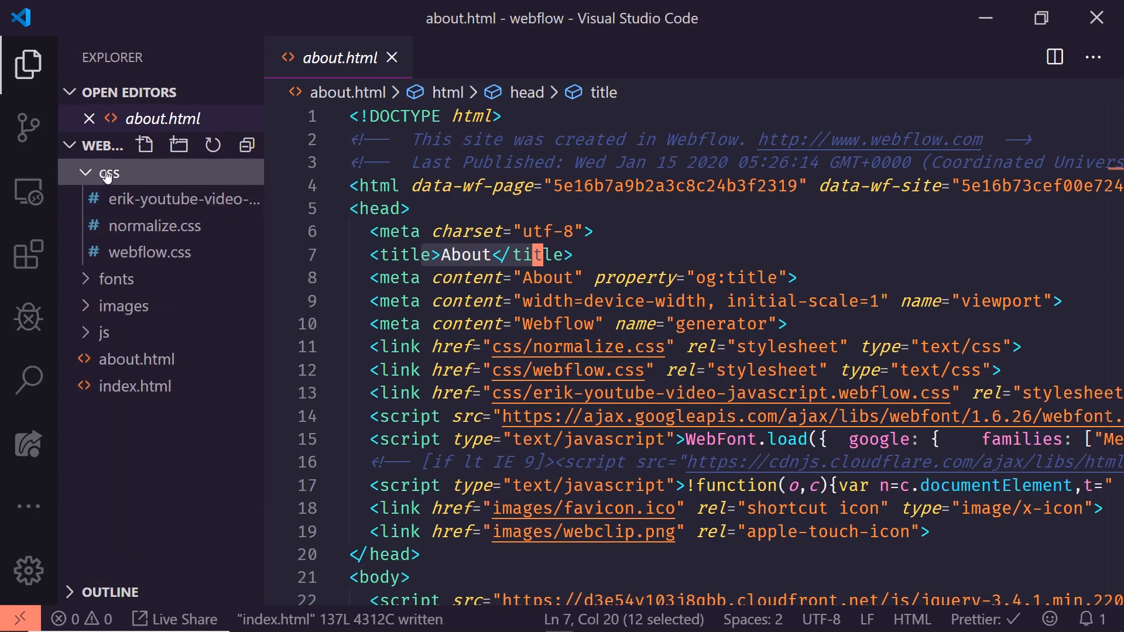
left_click(159, 202)
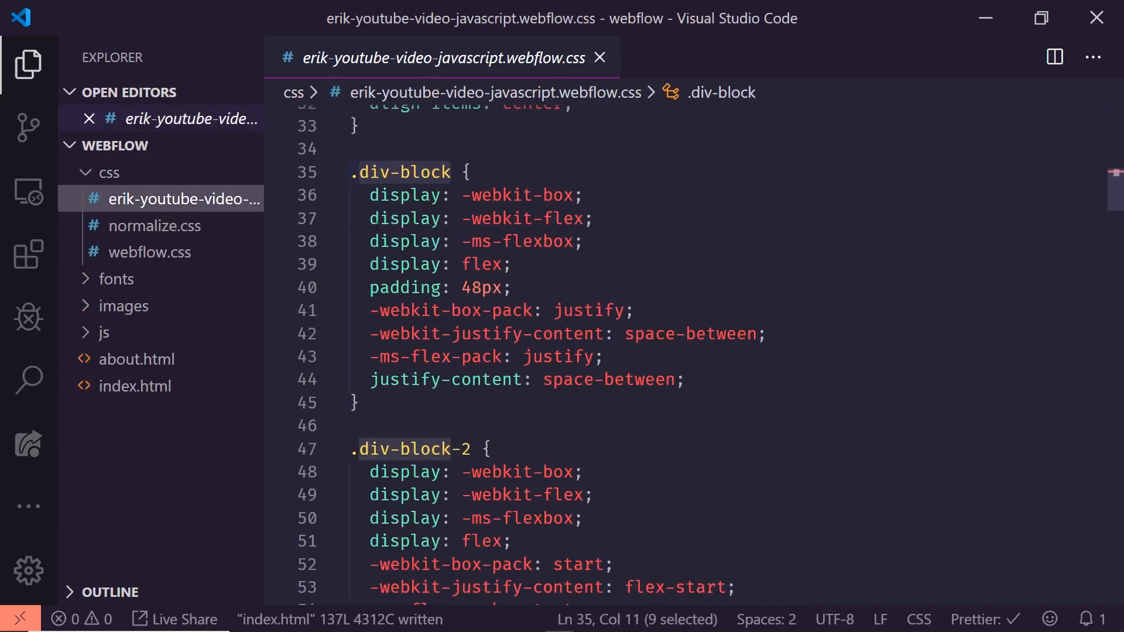
left_click(186, 233)
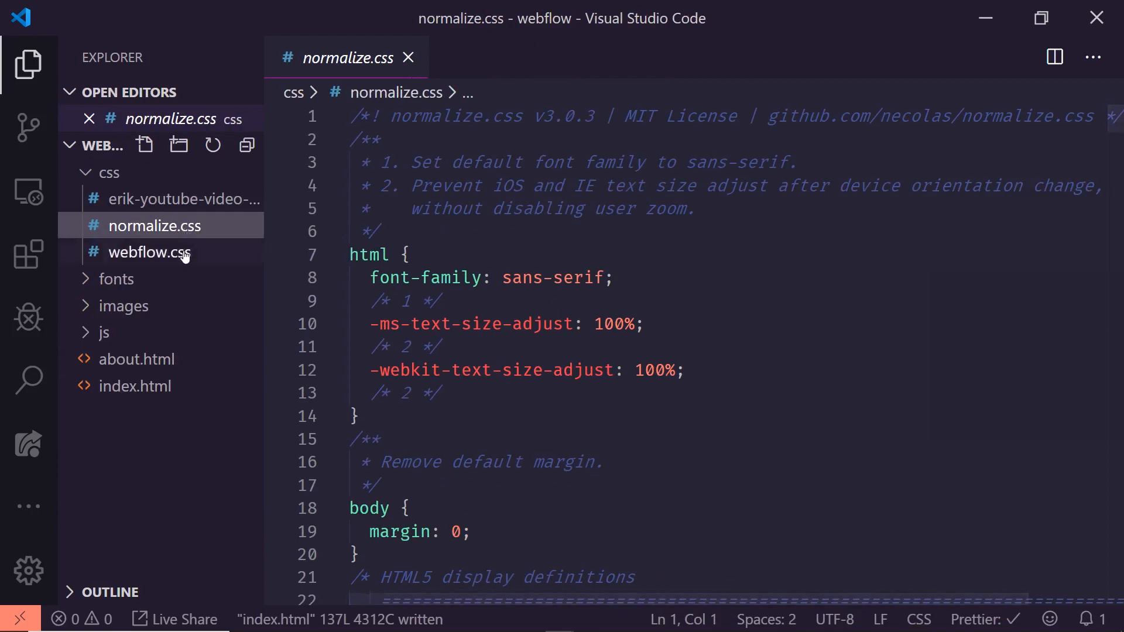
left_click(186, 256)
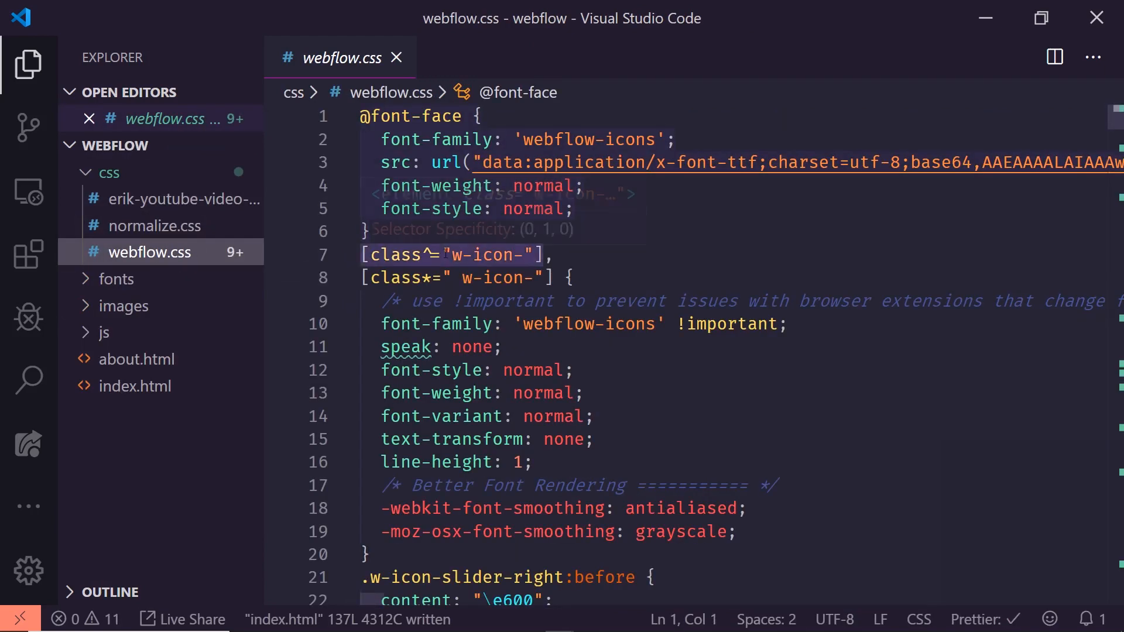
- Read through webflow.css from the icon font rules down to the .w-webflow-badge rule
scroll(441, 321, "down", 4)
scroll(440, 321, "down", 12)
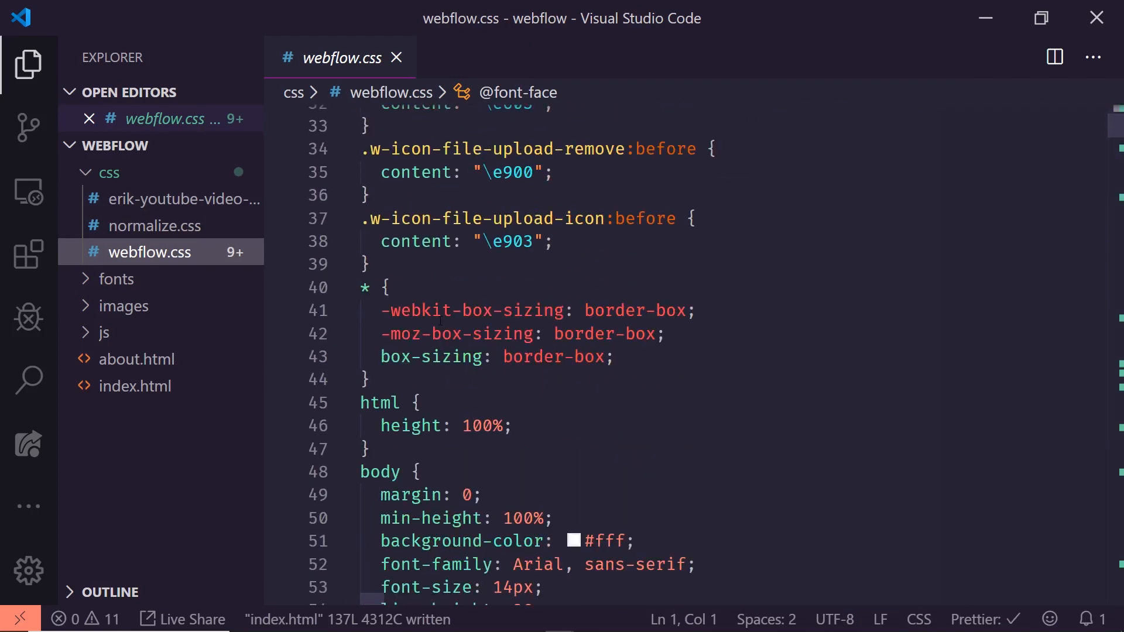
scroll(440, 321, "down", 9)
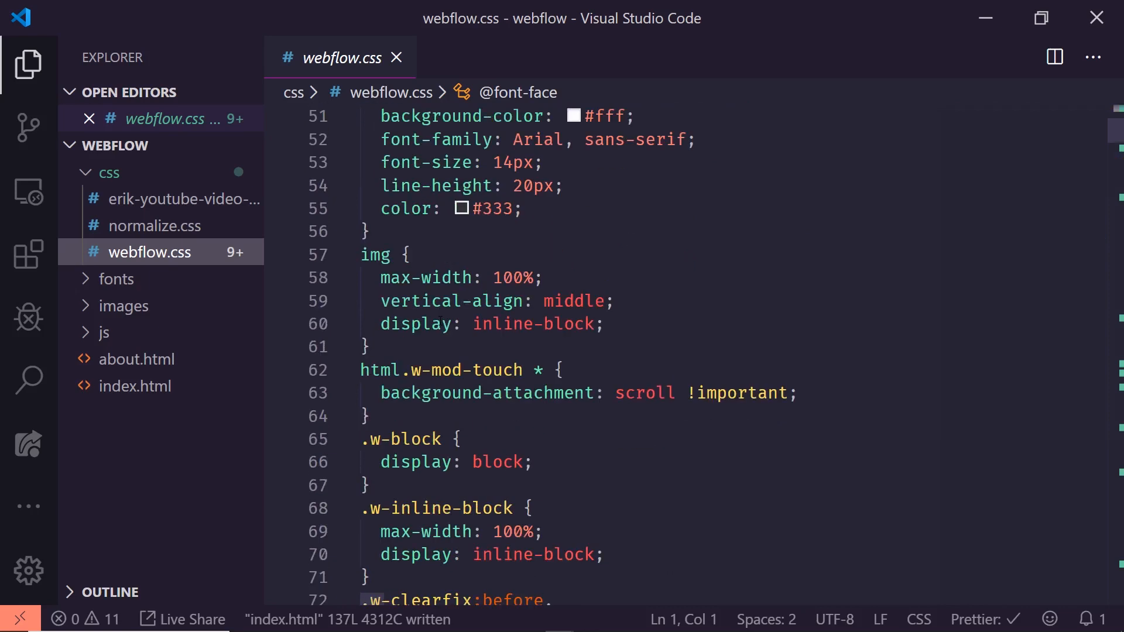
scroll(423, 318, "down", 4)
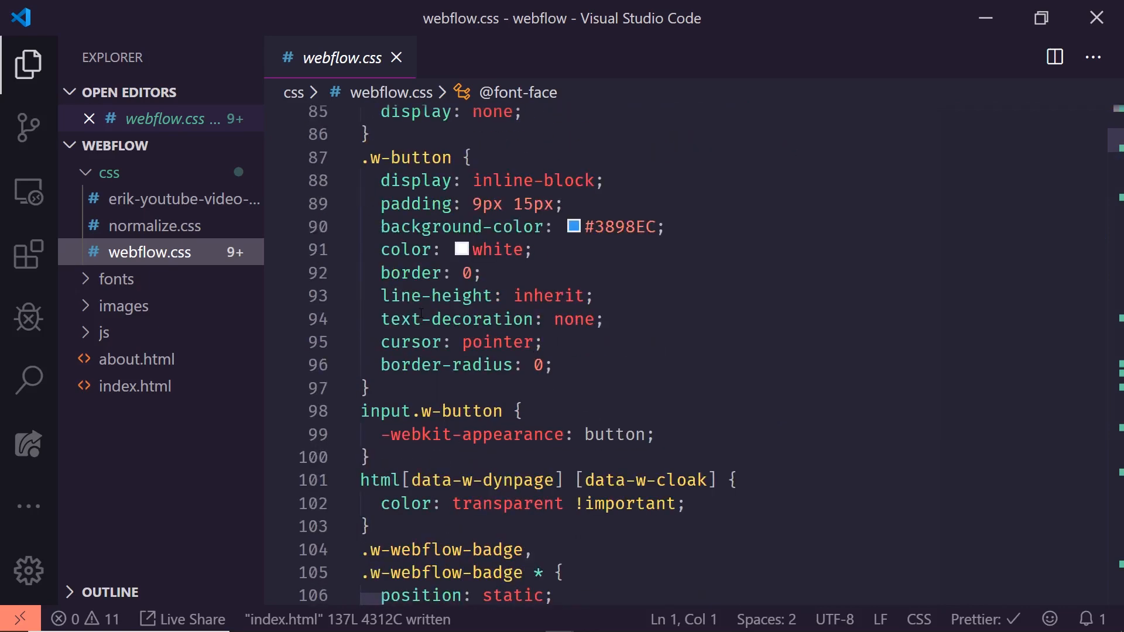
scroll(439, 328, "up", 3)
scroll(456, 340, "down", 8)
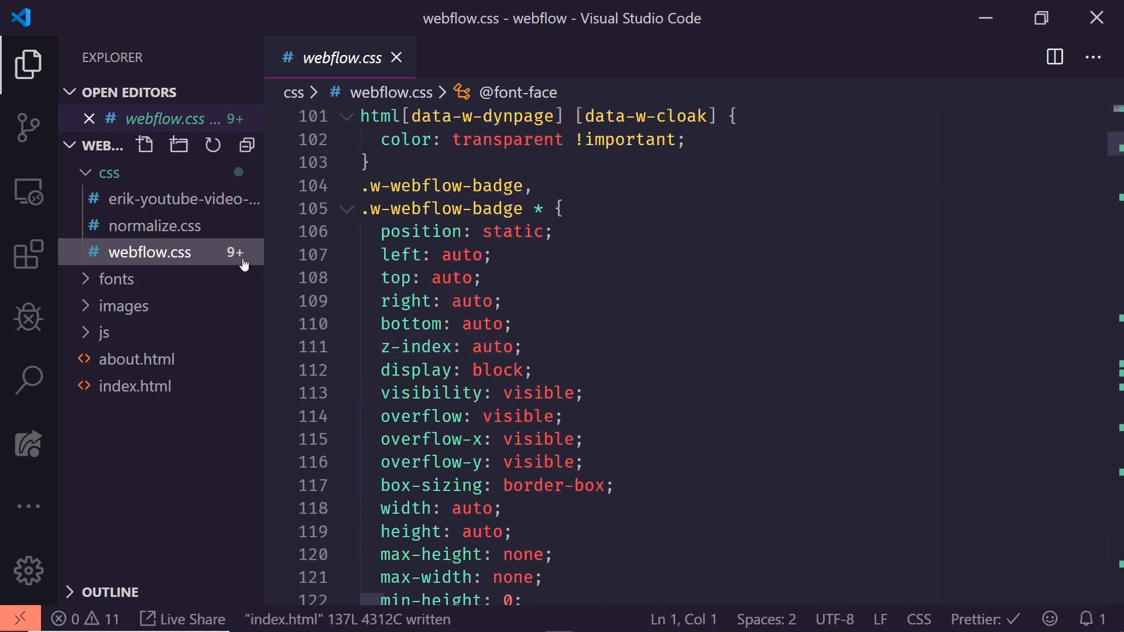
- Open the site-specific stylesheet, widen the file explorer, and examine the .brand flex properties and the .nav-menu margin
left_click(192, 204)
scroll(518, 276, "up", 10)
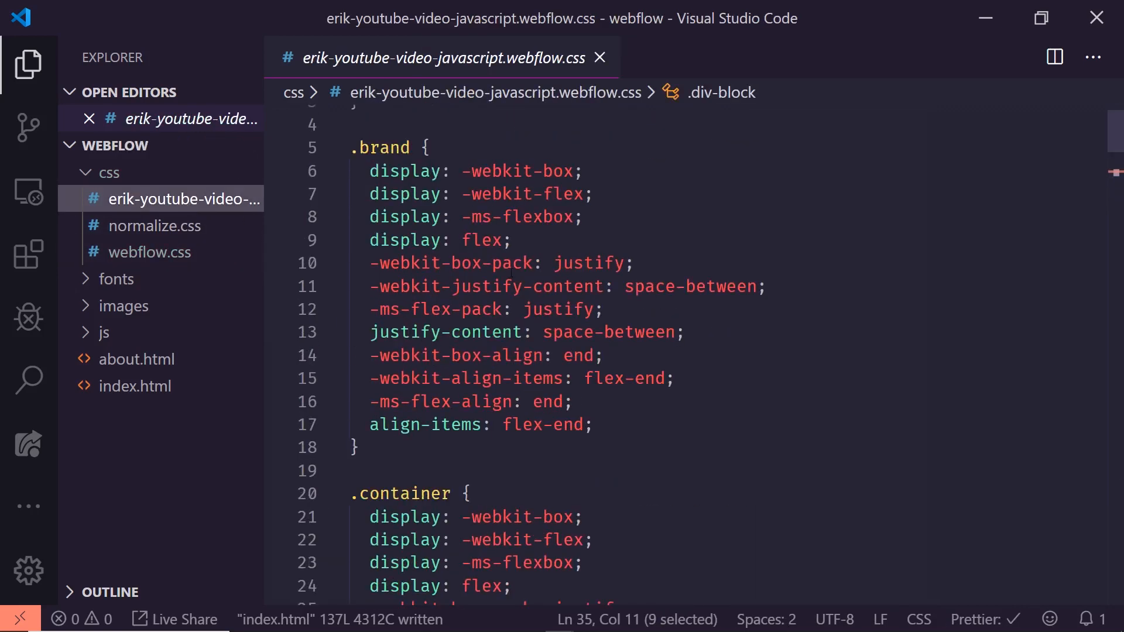
left_click_drag(264, 185, 293, 186)
mouse_move(607, 322)
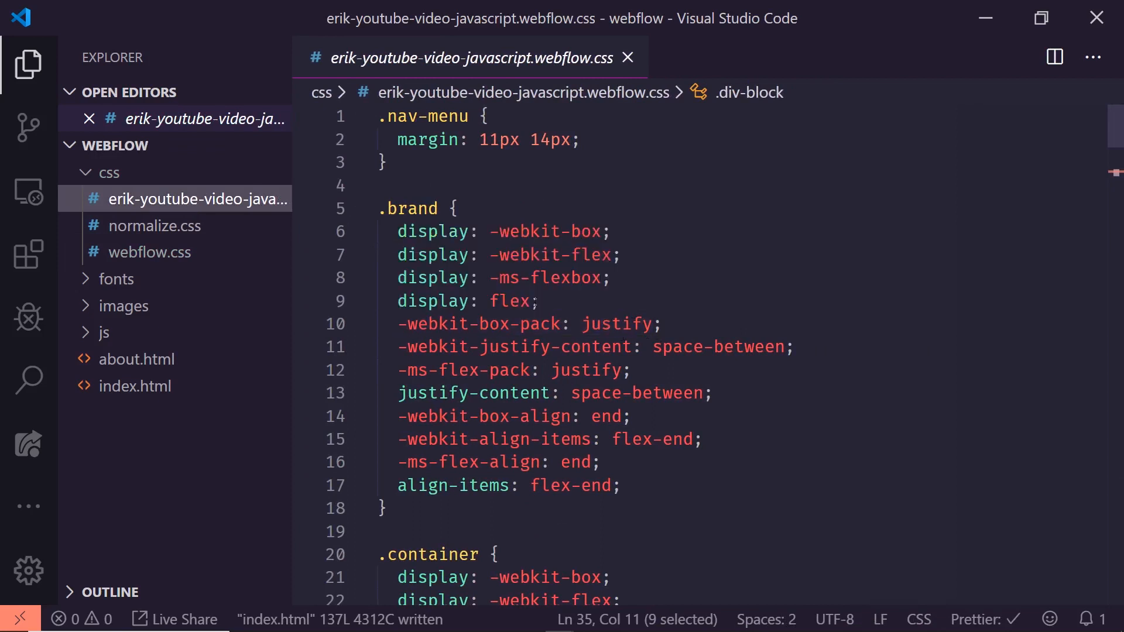
left_click_drag(429, 301, 540, 301)
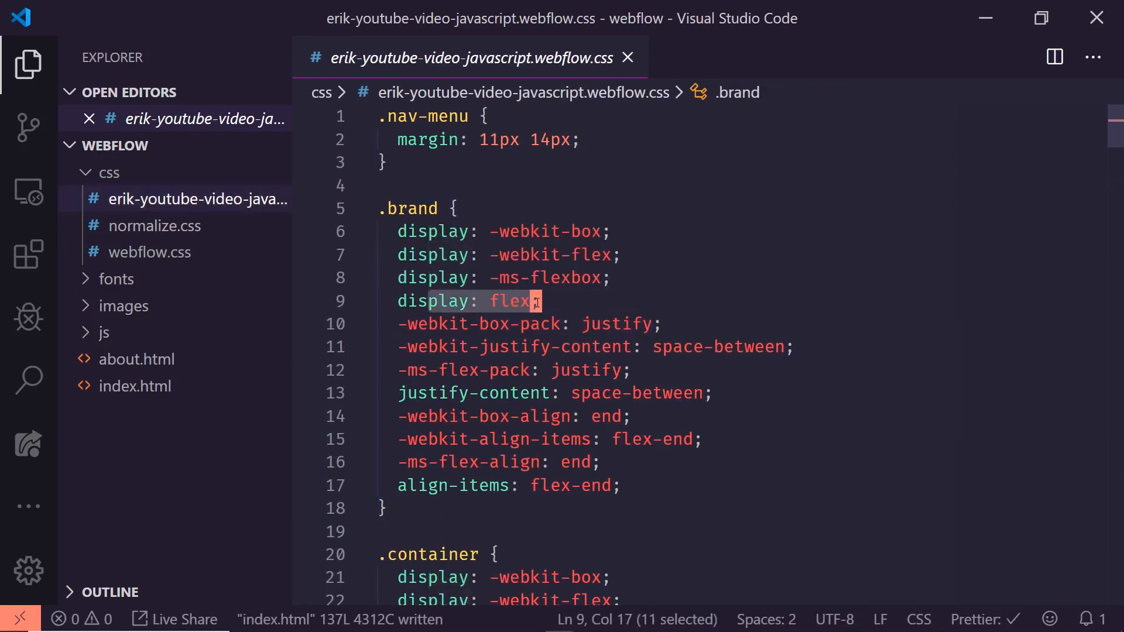
left_click_drag(490, 393, 642, 393)
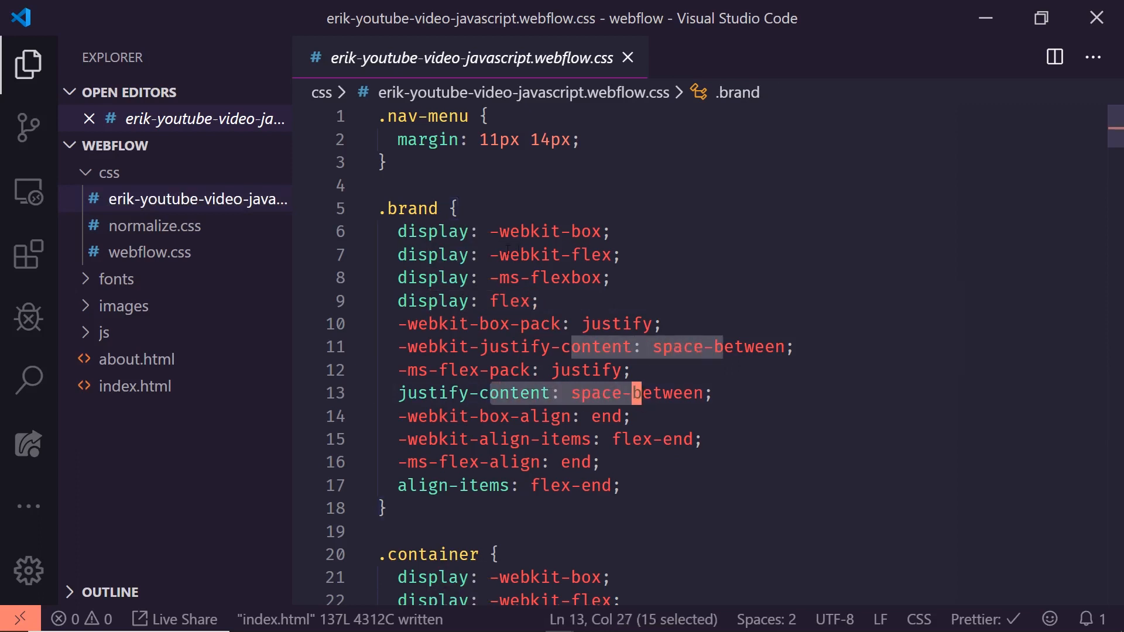
left_click(490, 232)
left_click_drag(490, 232, 572, 232)
left_click(620, 255)
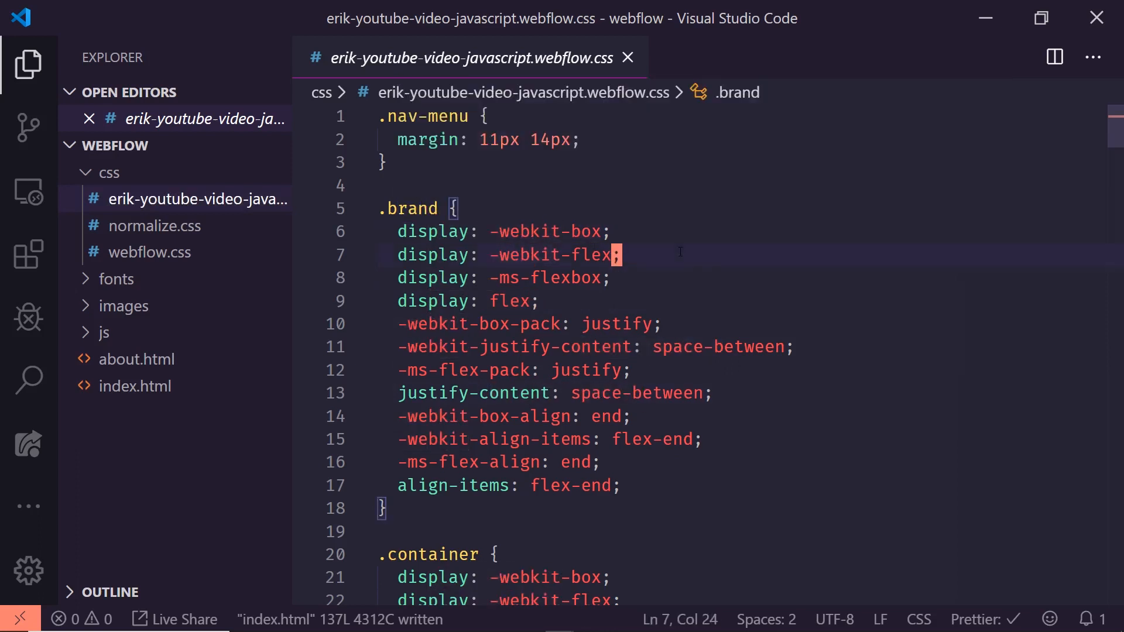
left_click_drag(466, 139, 398, 139)
left_click(480, 139)
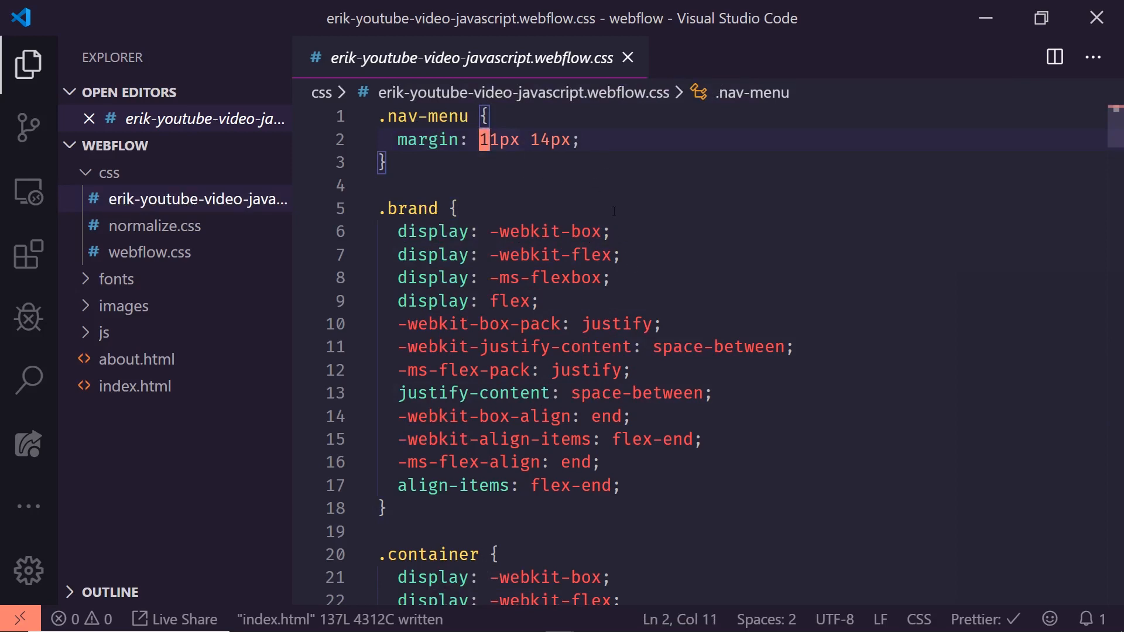
- Examine the .container rule in the stylesheet, highlighting its selector and webkit display lines
scroll(622, 218, "down", 2)
scroll(603, 219, "down", 4)
double_click(422, 191)
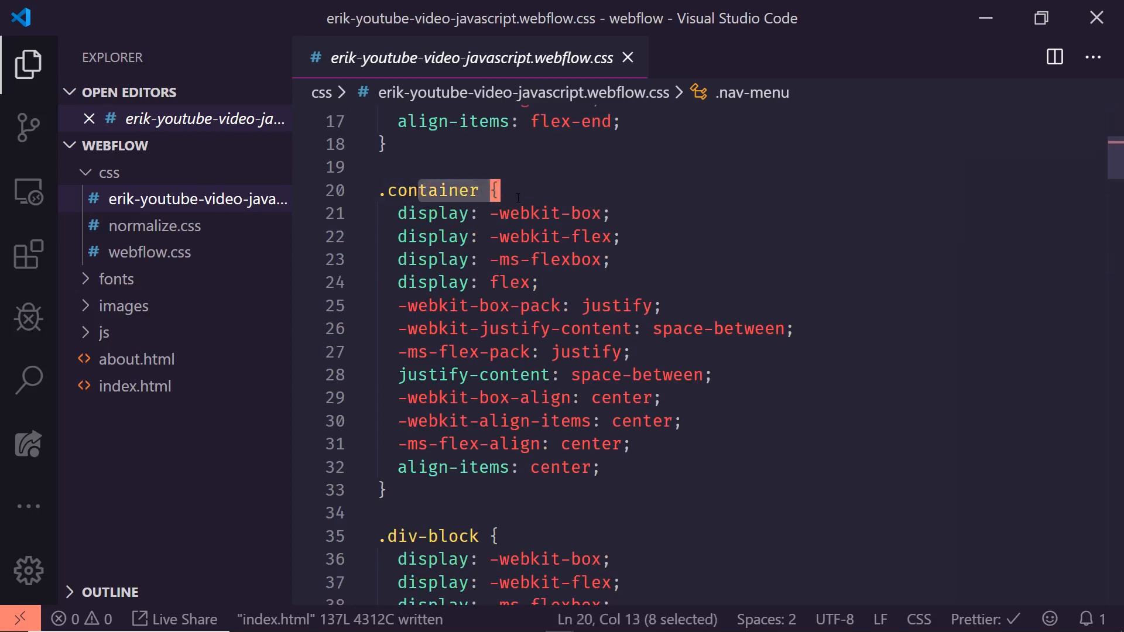
left_click(520, 215)
left_click_drag(430, 215, 569, 237)
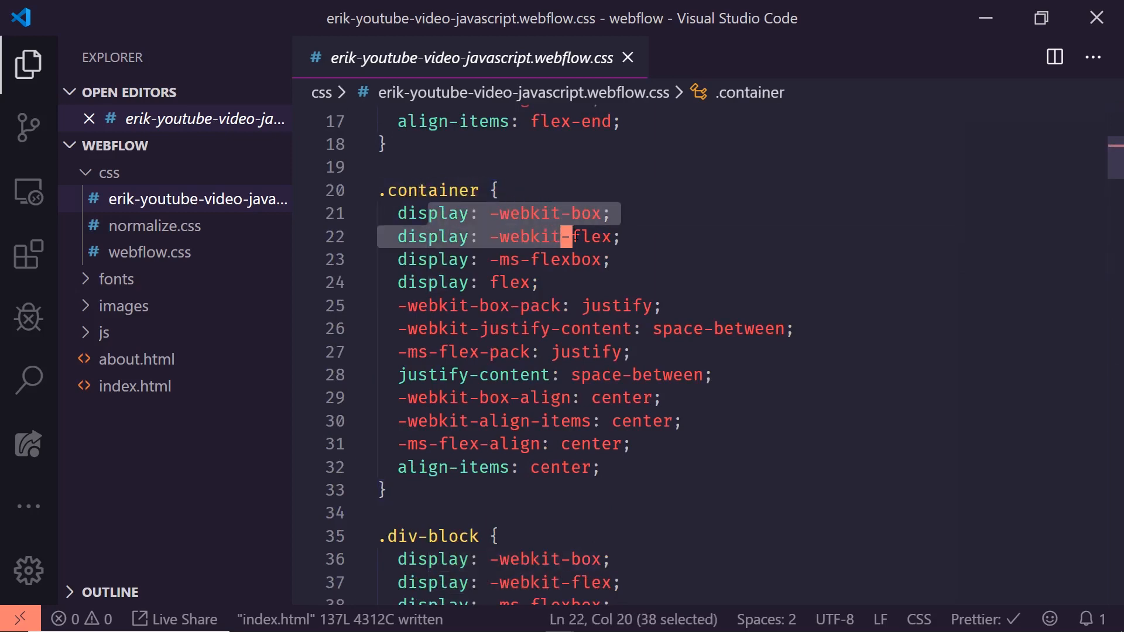
- Examine the .div-block selector and the .text-block font family, and read on through .navlinks, .hero-section and .flex-container
scroll(534, 285, "down", 4)
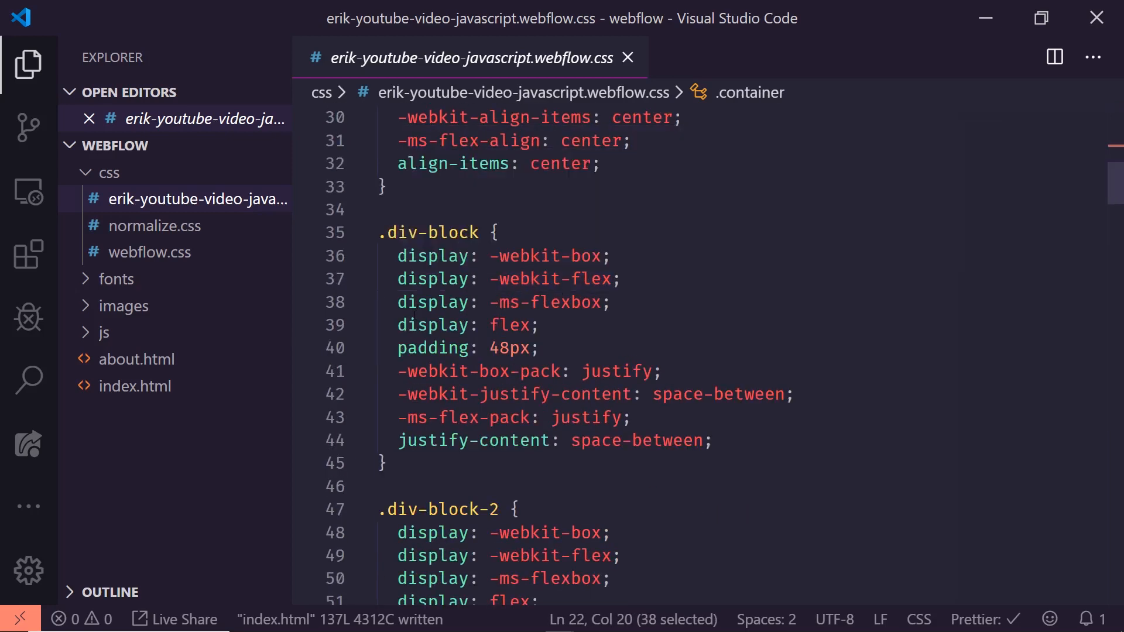
left_click_drag(497, 232, 440, 233)
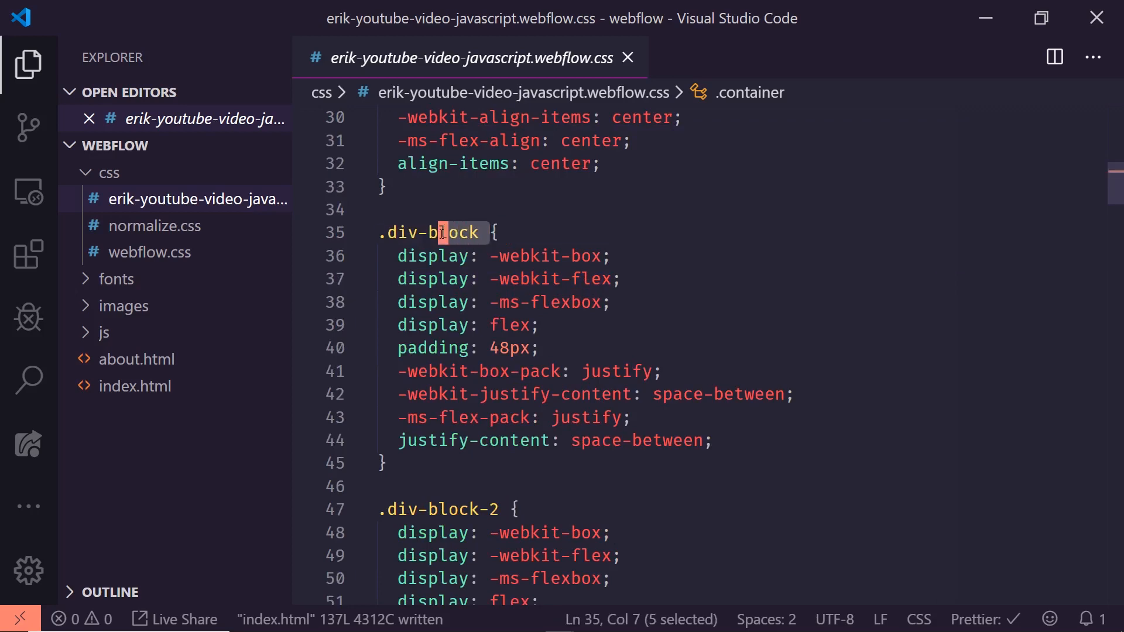
scroll(457, 262, "down", 8)
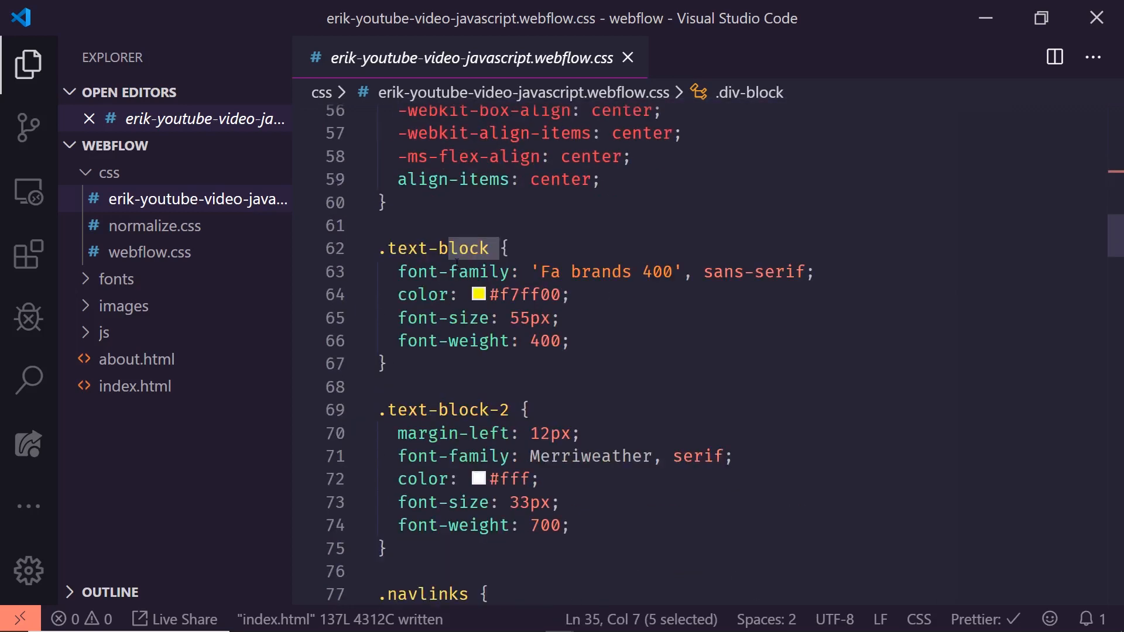
left_click(459, 270)
left_click_drag(532, 272, 721, 271)
scroll(592, 302, "down", 5)
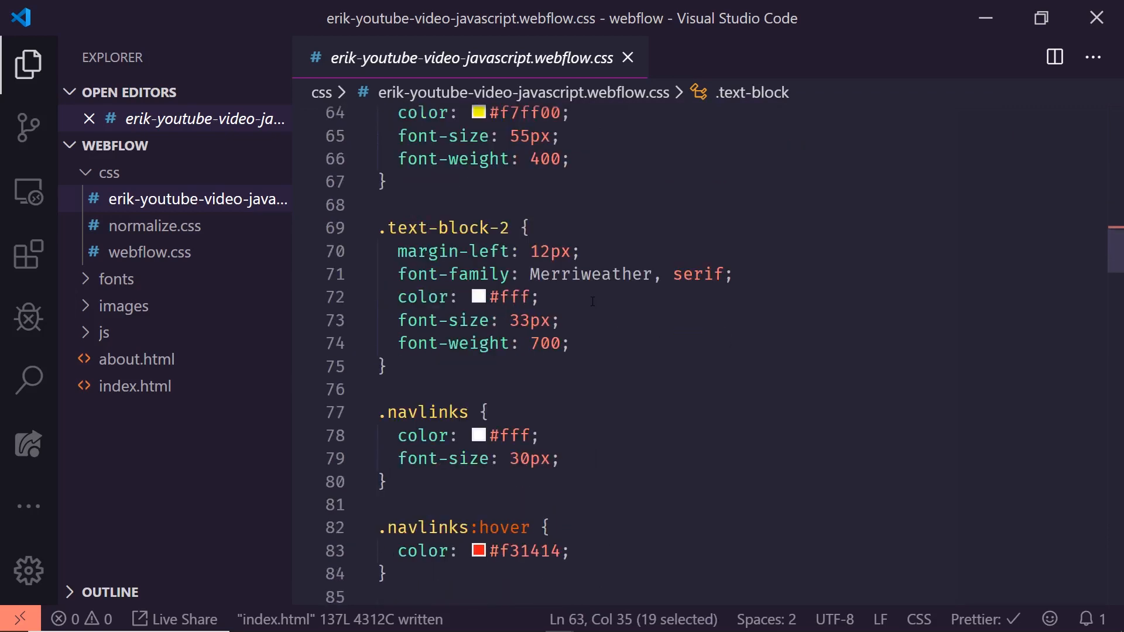
scroll(593, 302, "down", 8)
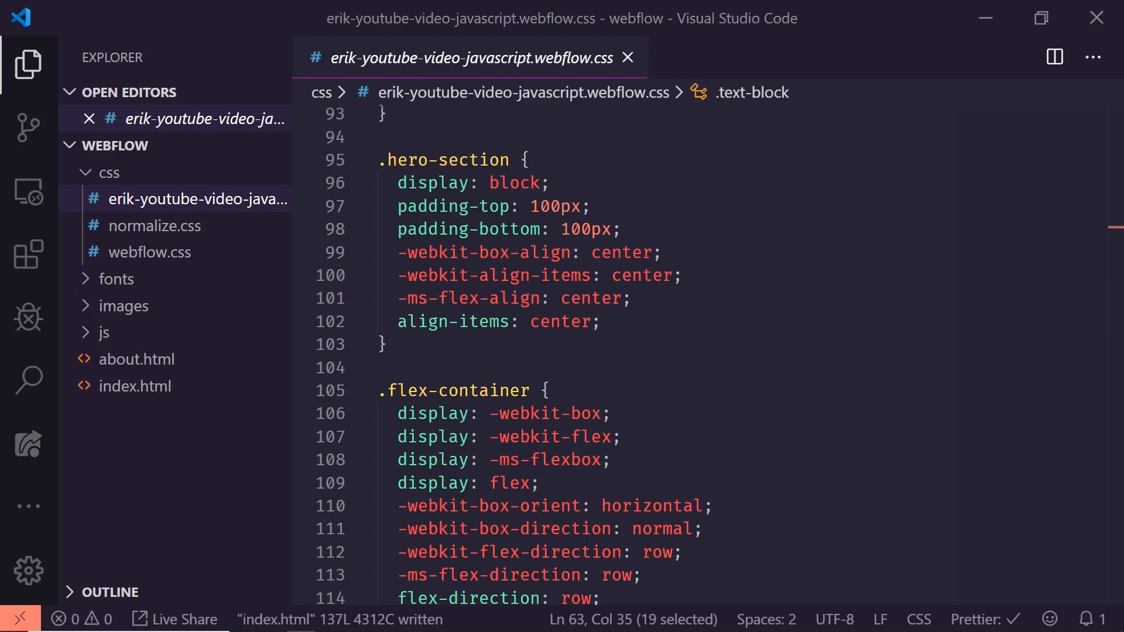
- Open the exported index.html from the webflow folder in Chrome and dismiss the page translation offer
left_click_drag(1123, 82, 525, 111)
double_click(432, 290)
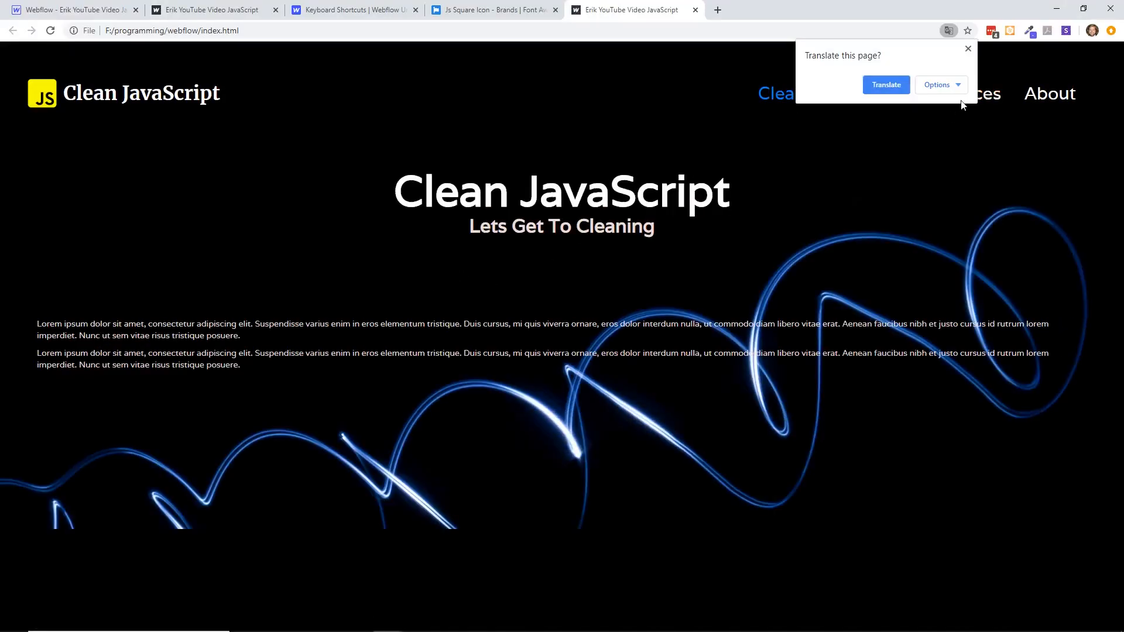
left_click(968, 49)
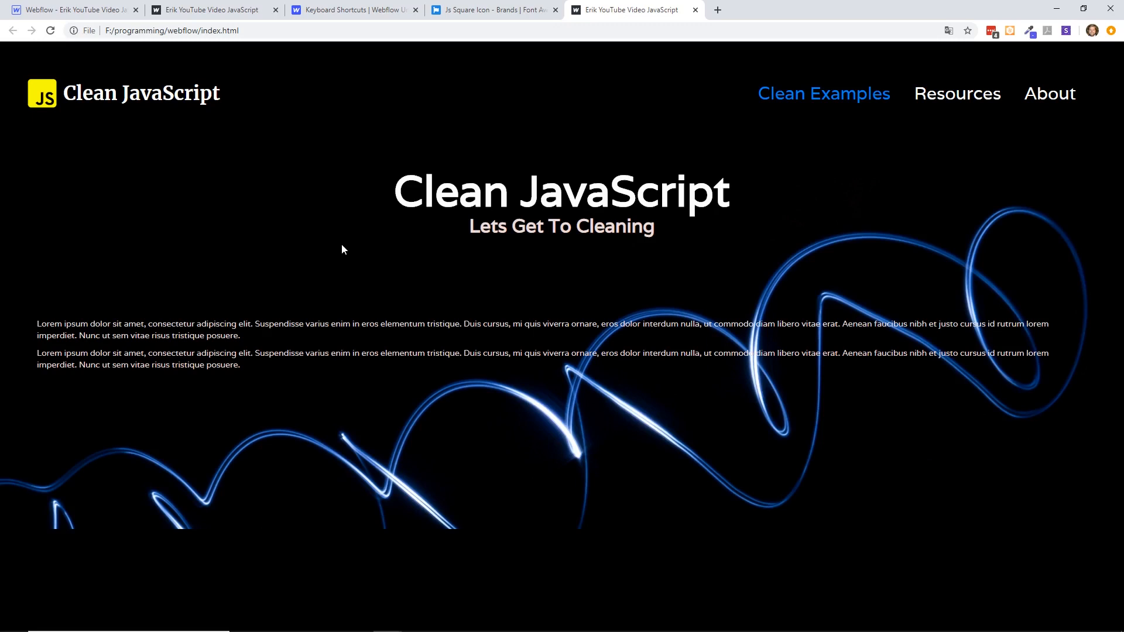
- Test the Resources link of the local home page twice, returning home in between, and close the local page
left_click(928, 96)
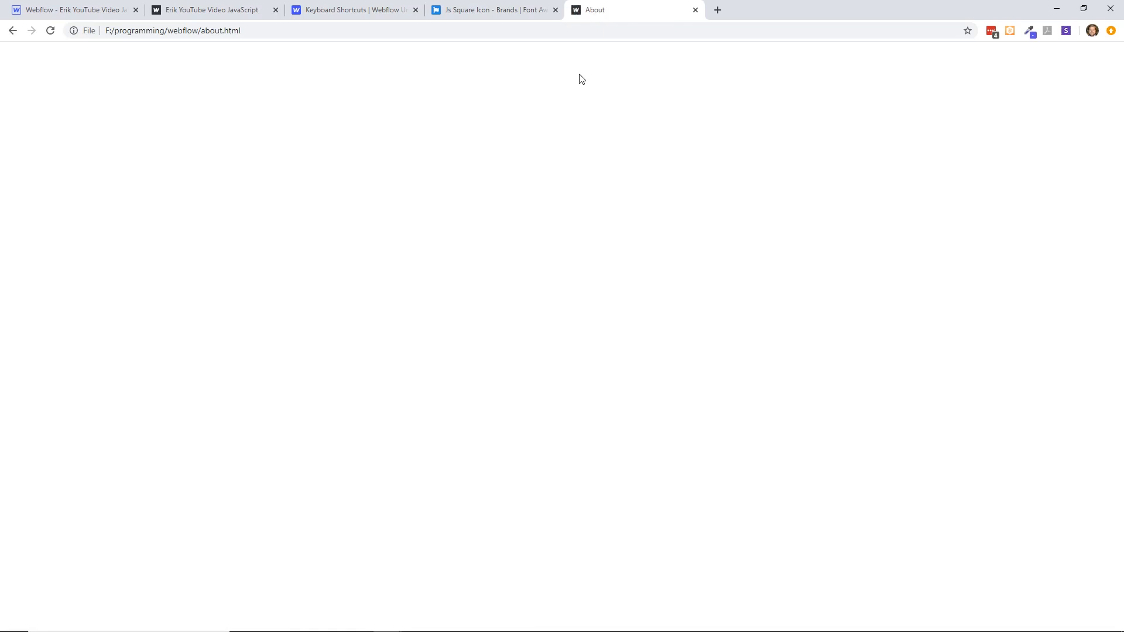
left_click(12, 31)
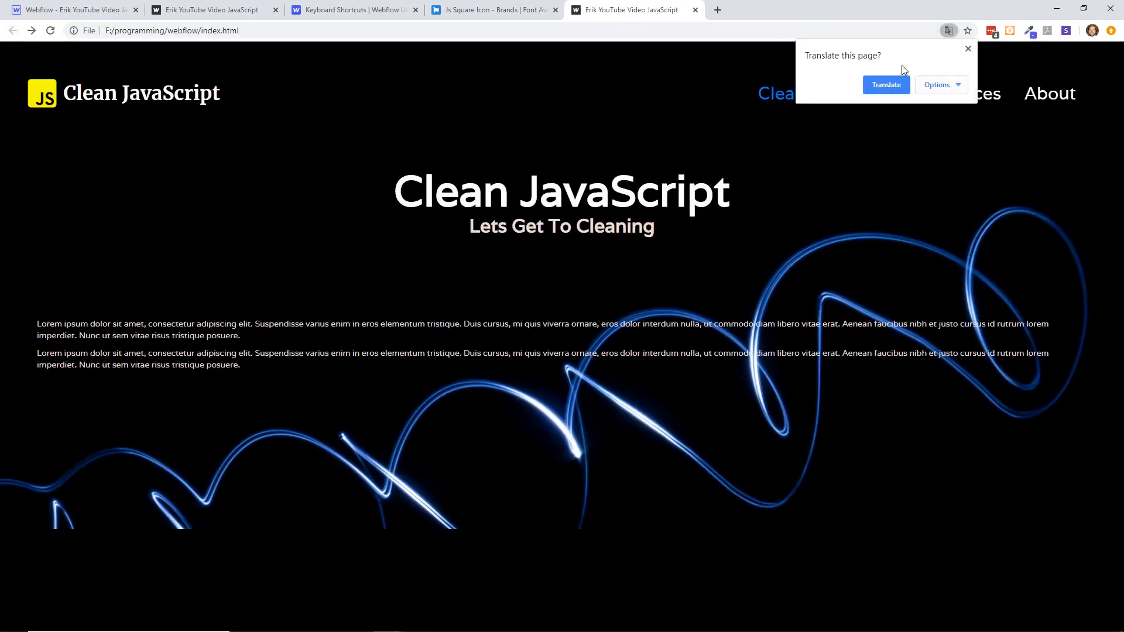
left_click(967, 49)
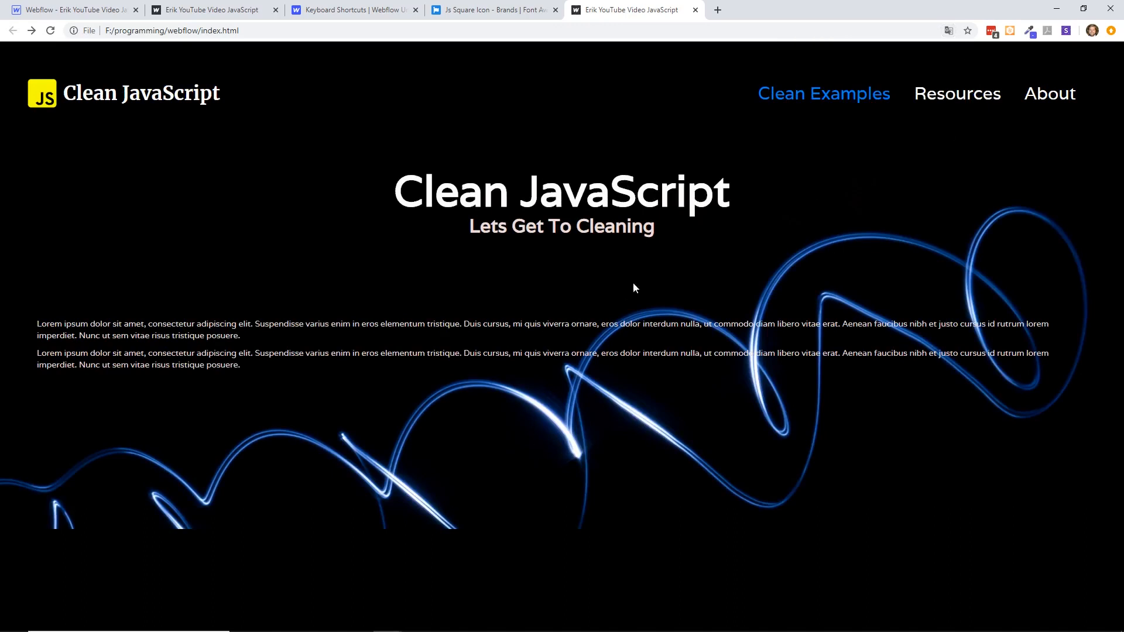
left_click(961, 100)
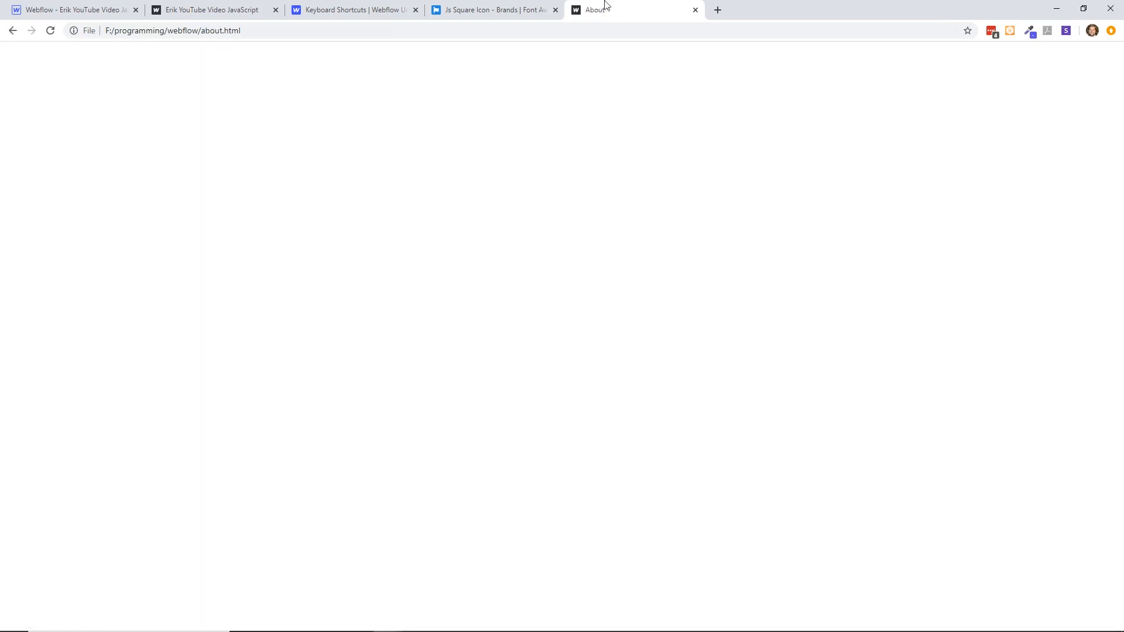
left_click(695, 10)
- Test the Resources link on the published webflow.io site and return to its home page
left_click(239, 14)
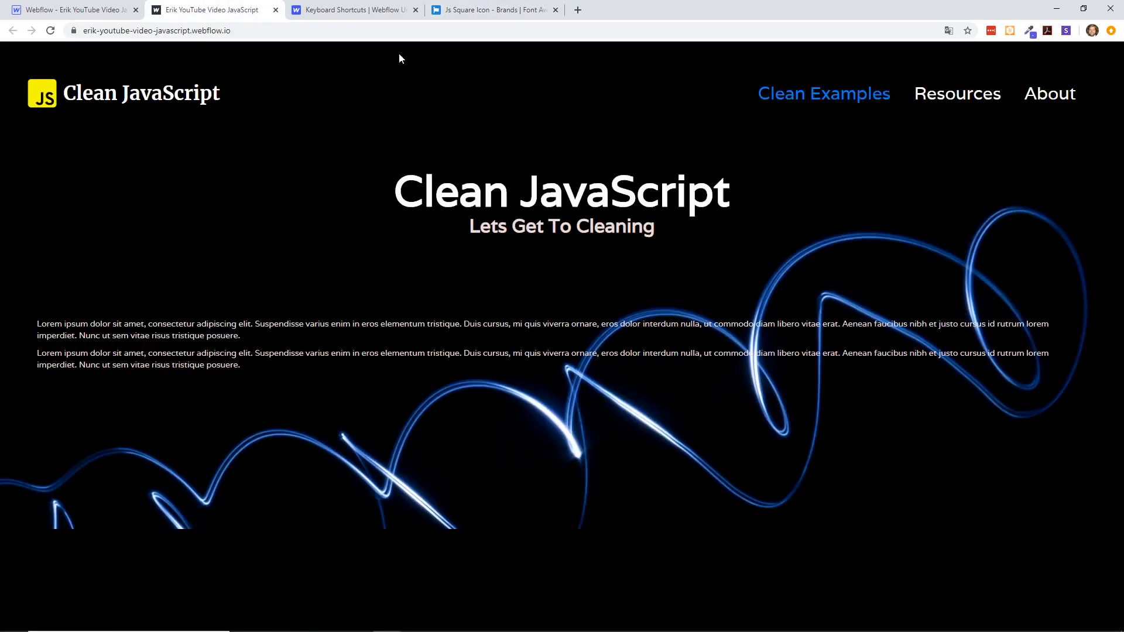
left_click(948, 98)
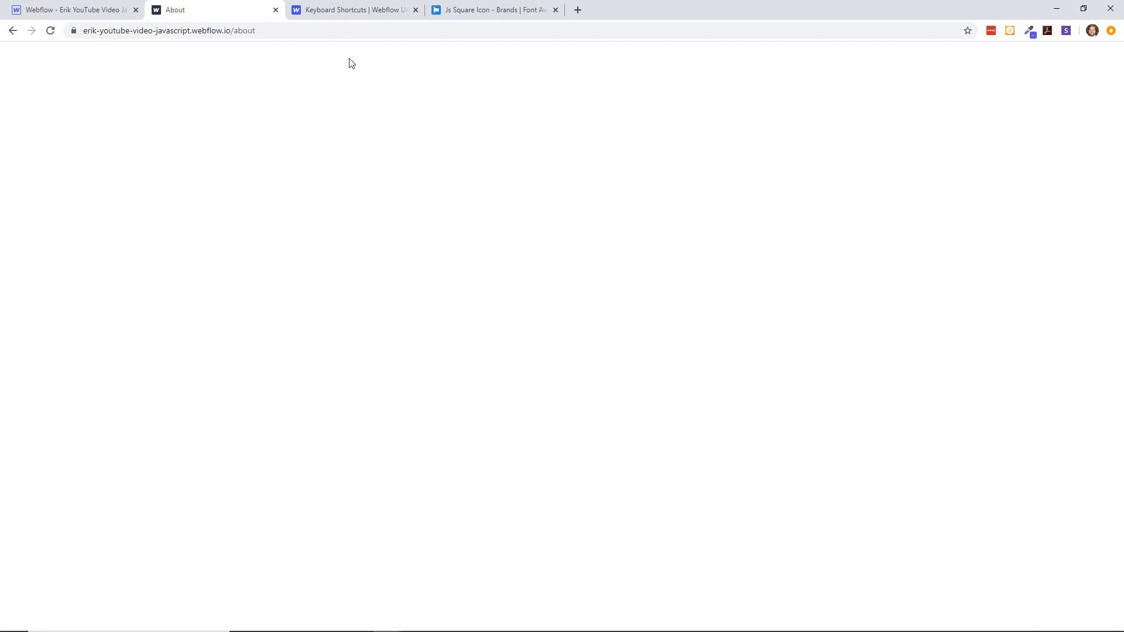
left_click(12, 31)
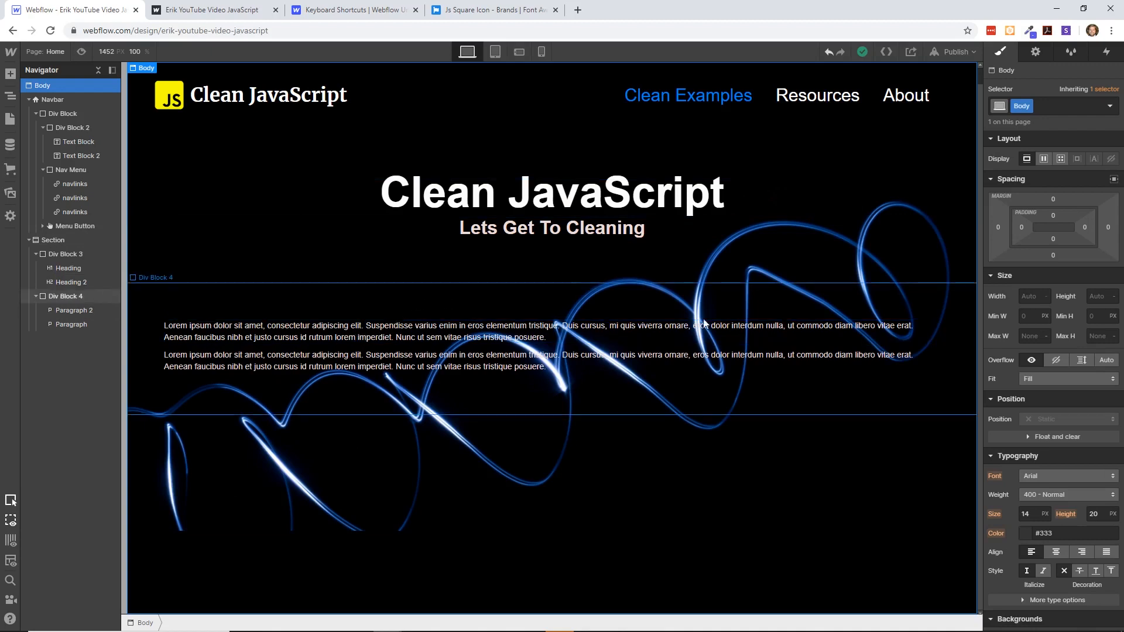
- Set the Body element's font to Varela in the Webflow Designer
scroll(1014, 387, "down", 4)
scroll(1014, 386, "up", 2)
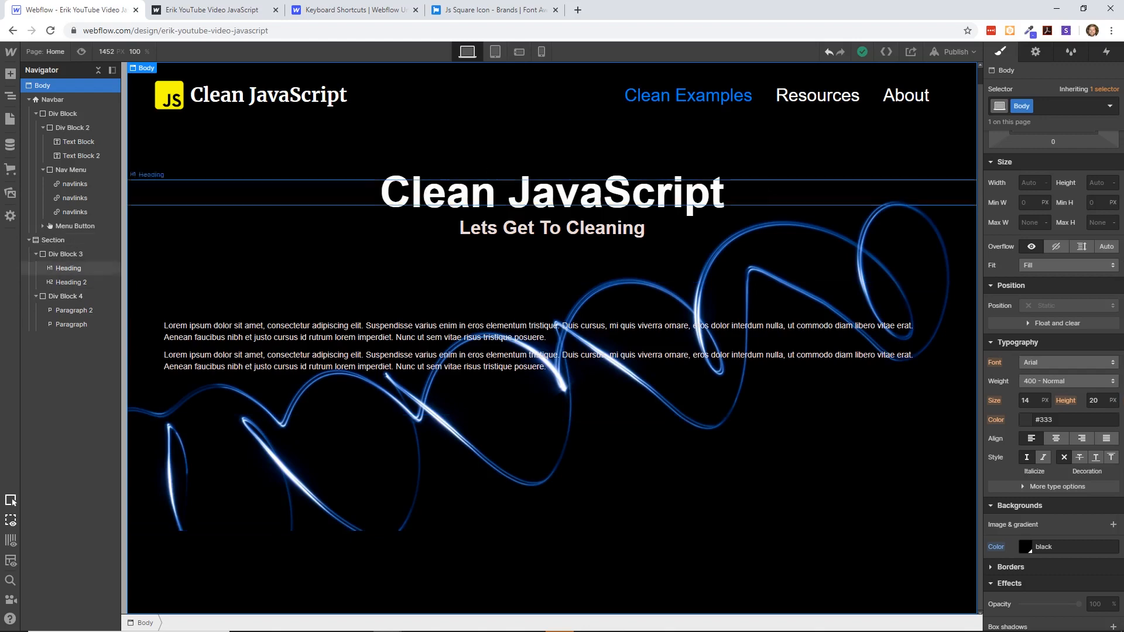
left_click(1063, 364)
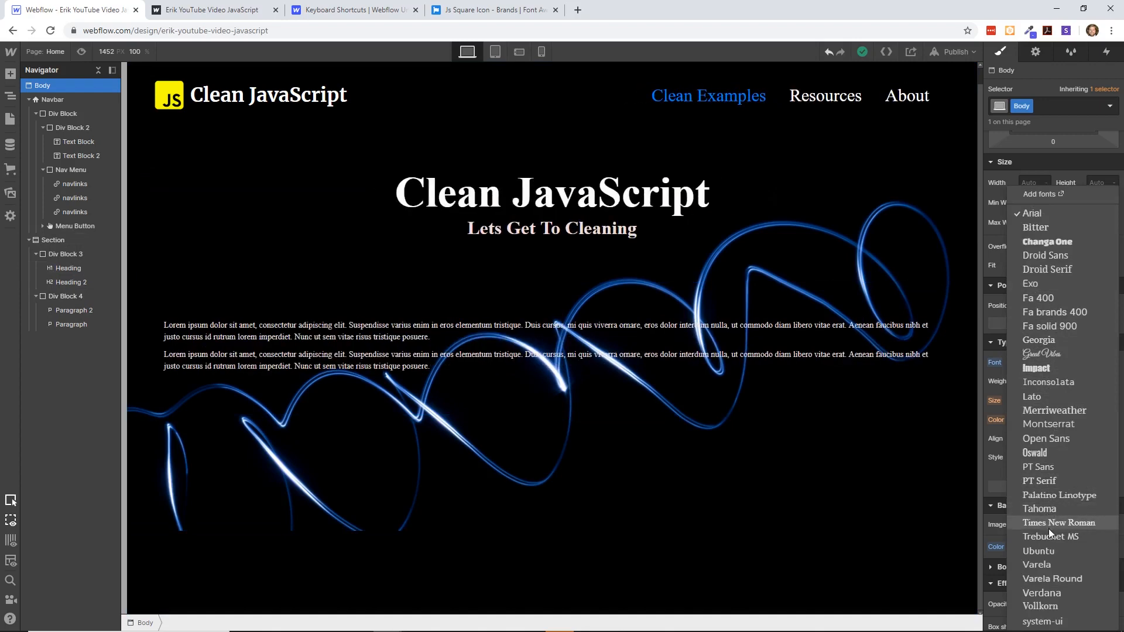
left_click(1049, 563)
- Check the typography of the Section and the navbar's Div Block, and reselect the Body element
left_click(736, 472)
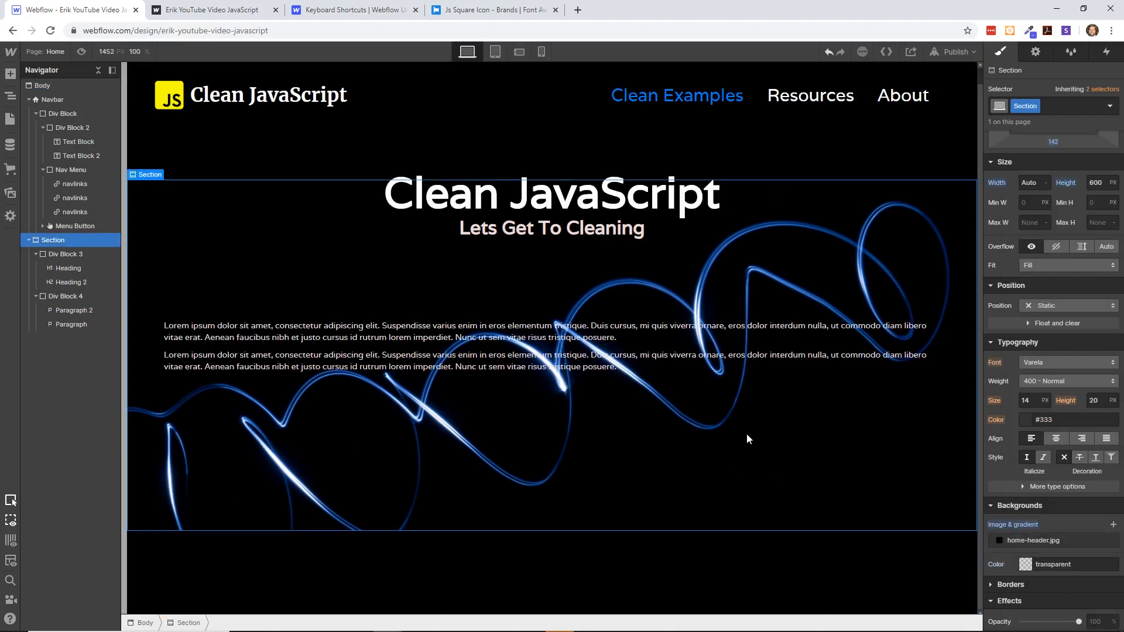
left_click(446, 144)
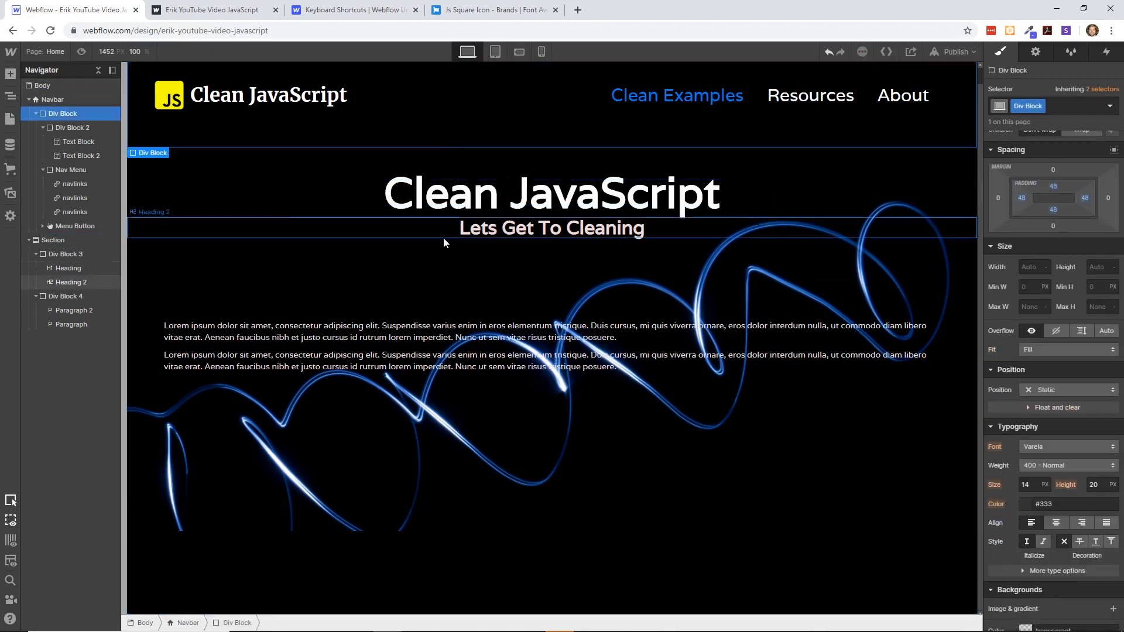
left_click(438, 273)
left_click(499, 554)
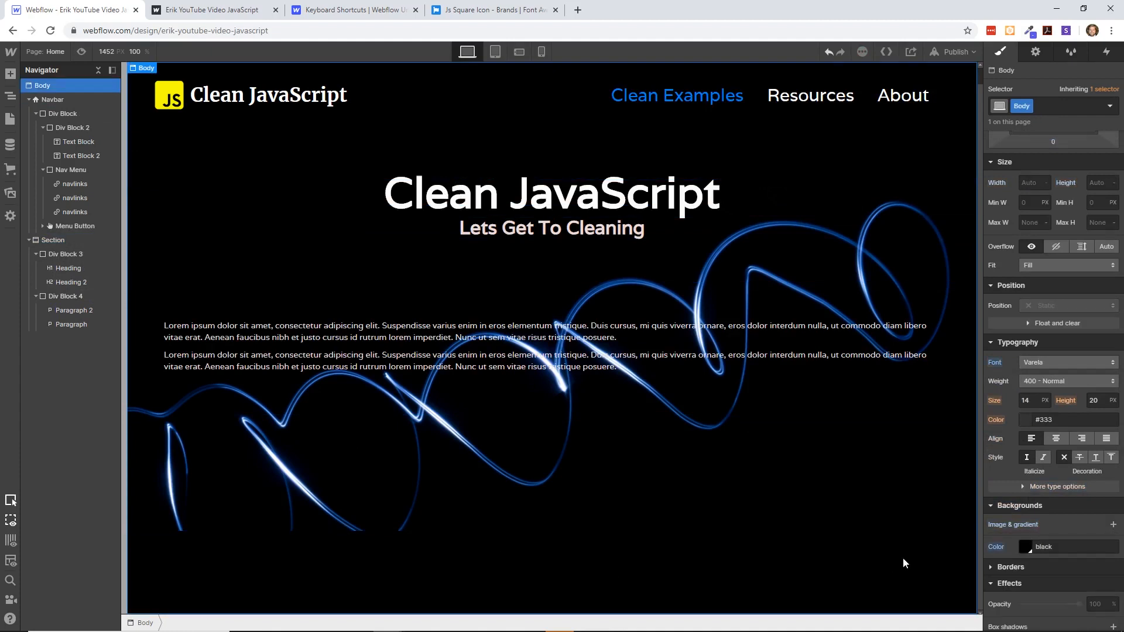